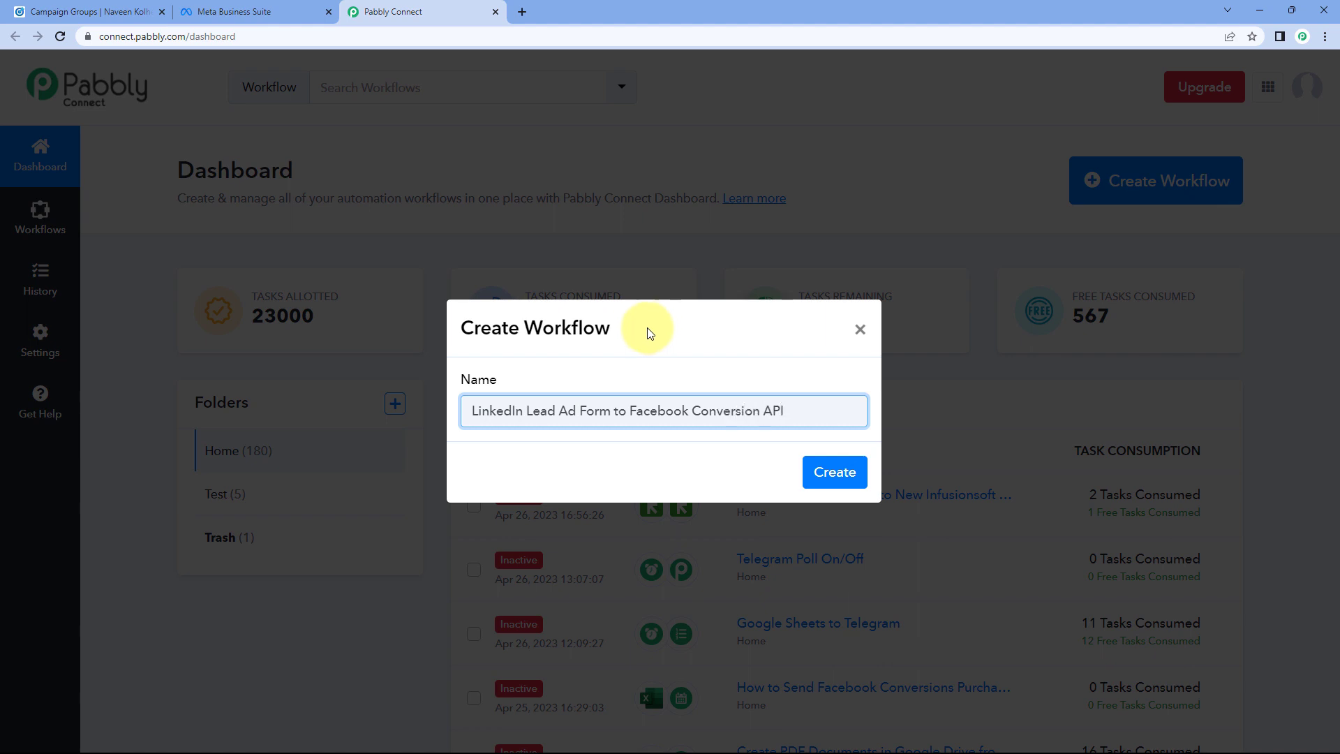
# Step: Create the workflow named 'LinkedIn Lead Ad Form to Facebook Conversion API'
pyautogui.click(835, 471)
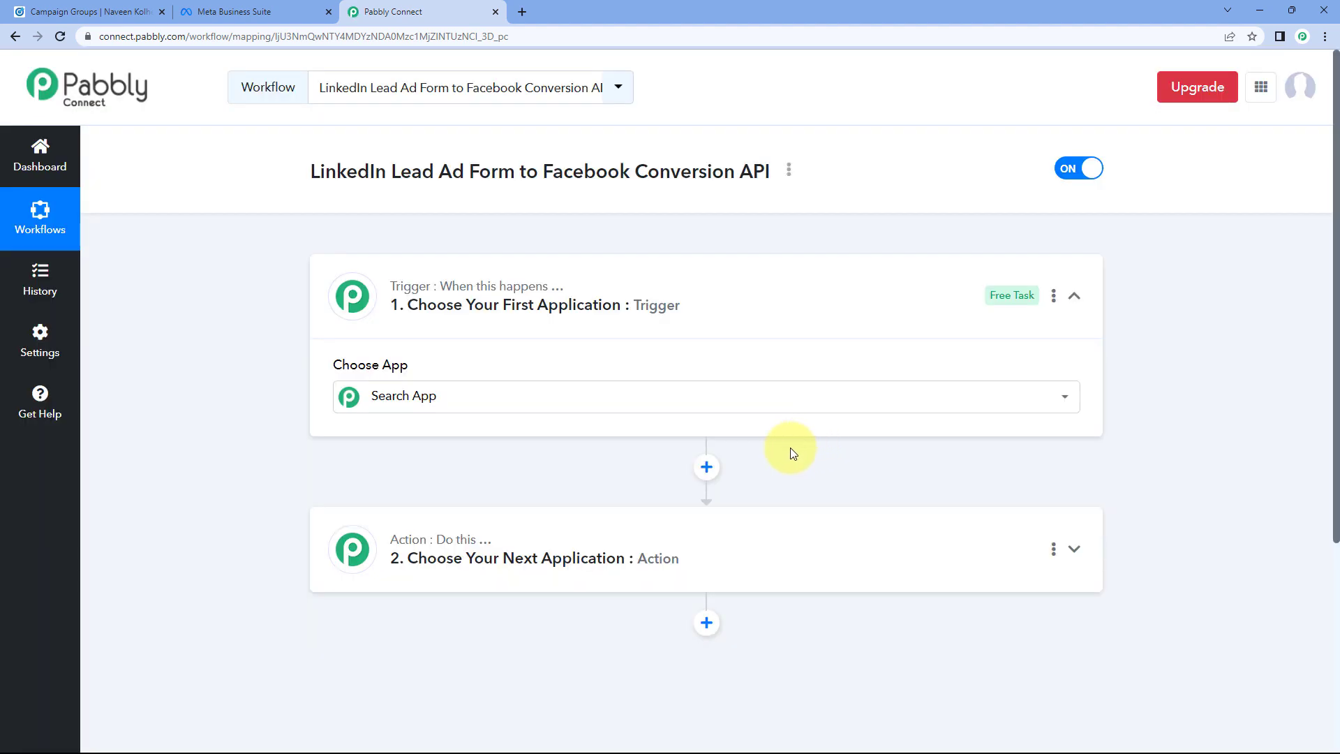
# Step: Collapse and re-expand the Trigger step so the Choose App grid shows
pyautogui.click(703, 303)
pyautogui.scroll(-1, 256, 286)
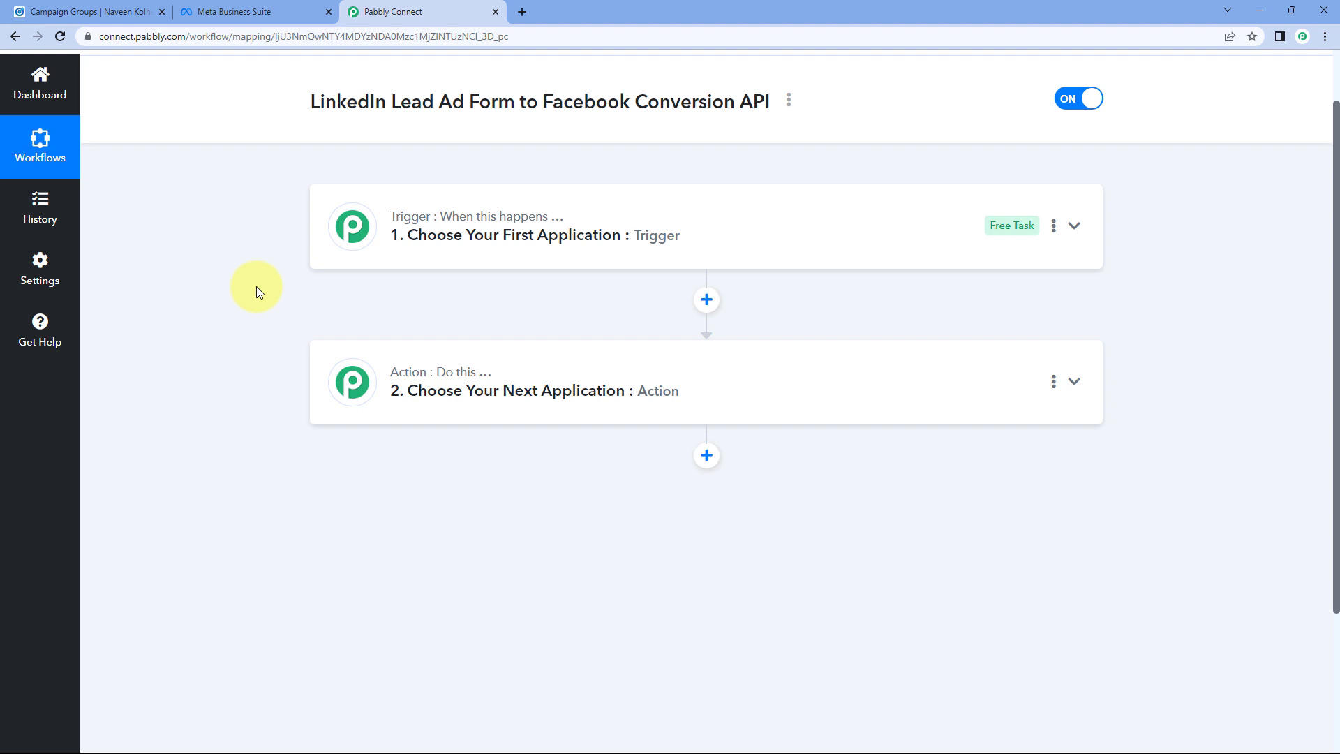
pyautogui.moveTo(335, 230)
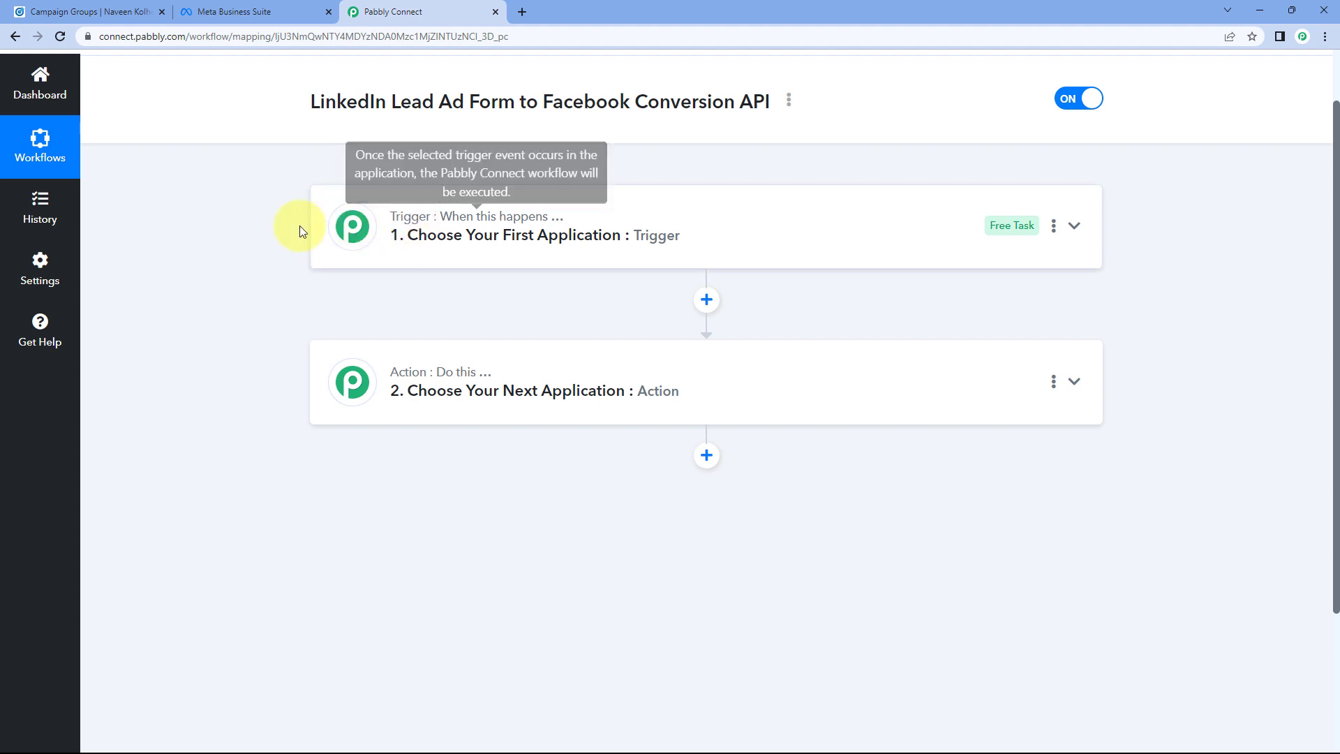
pyautogui.moveTo(394, 398)
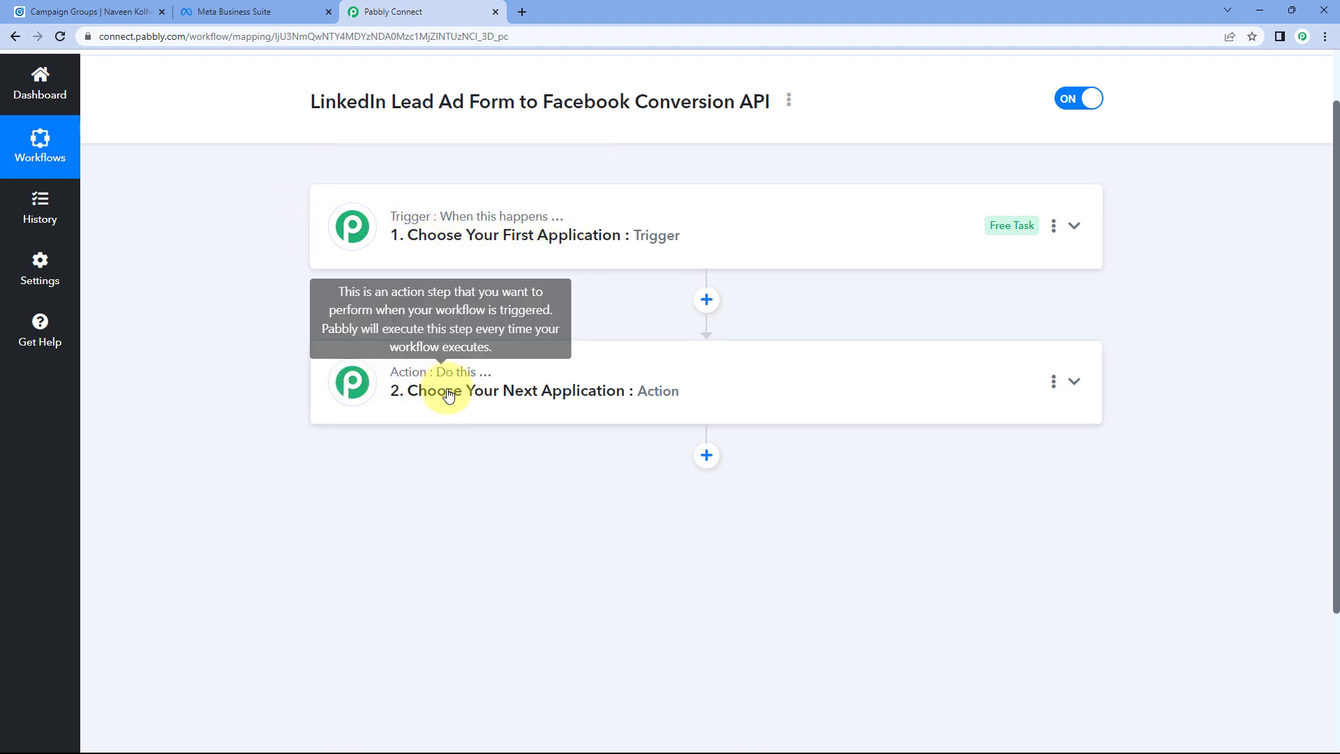
pyautogui.click(686, 235)
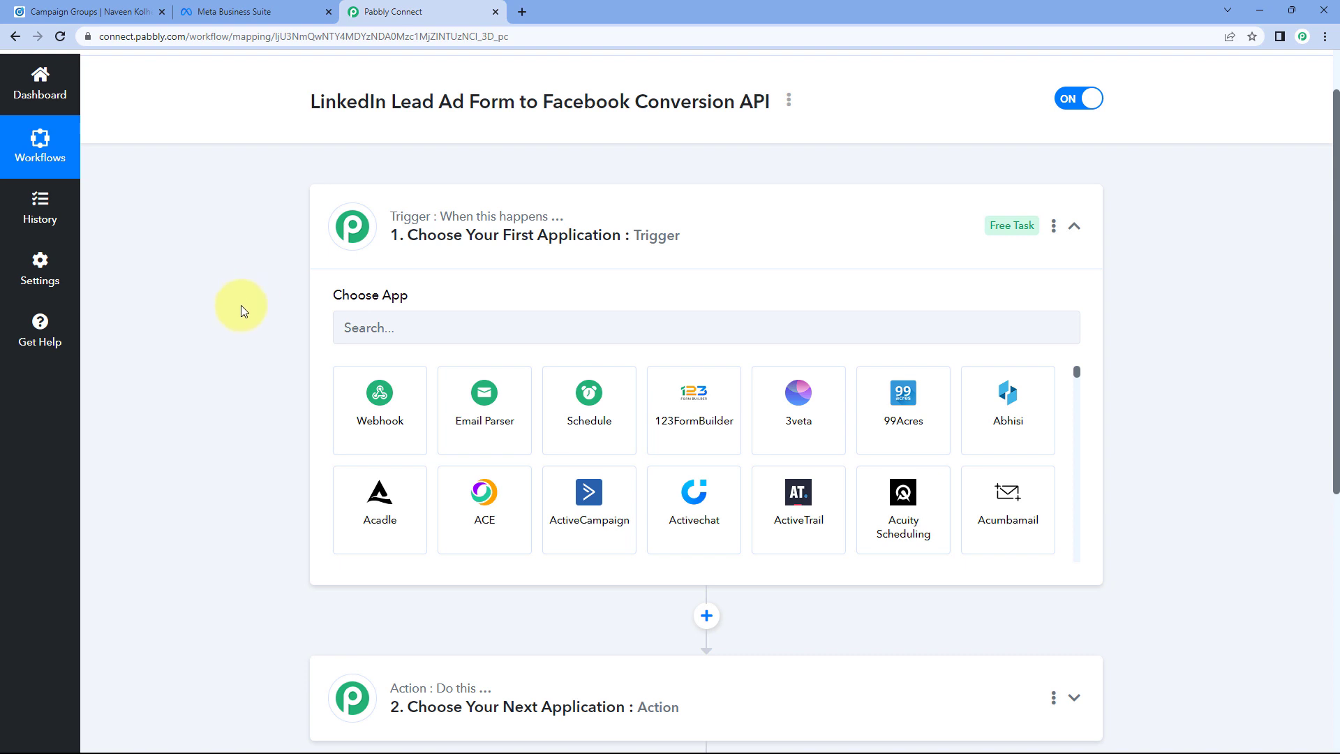
# Step: Search the app catalogue for 'LinkedIn' and pick LinkedIn Lead Gen Forms as the trigger app
pyautogui.scroll(-1, 244, 297)
pyautogui.scroll(-2, 269, 317)
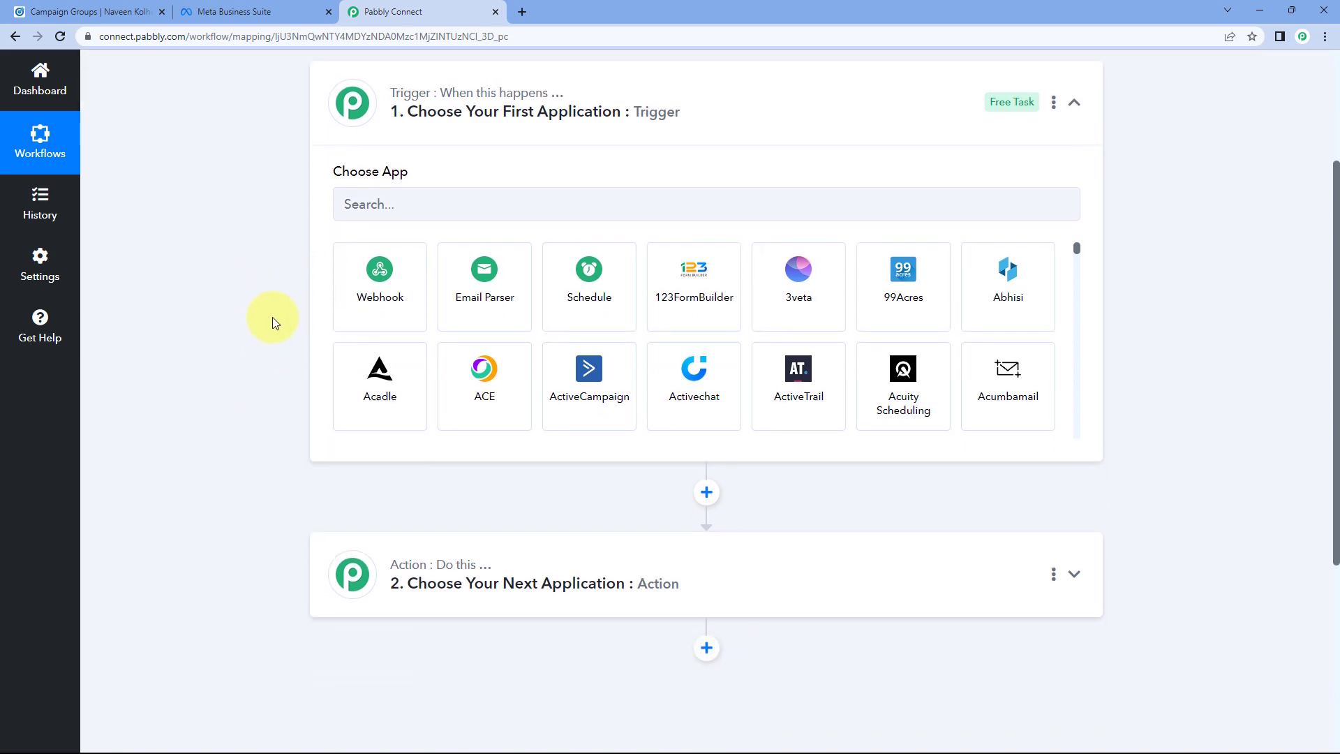
pyautogui.scroll(4, 279, 415)
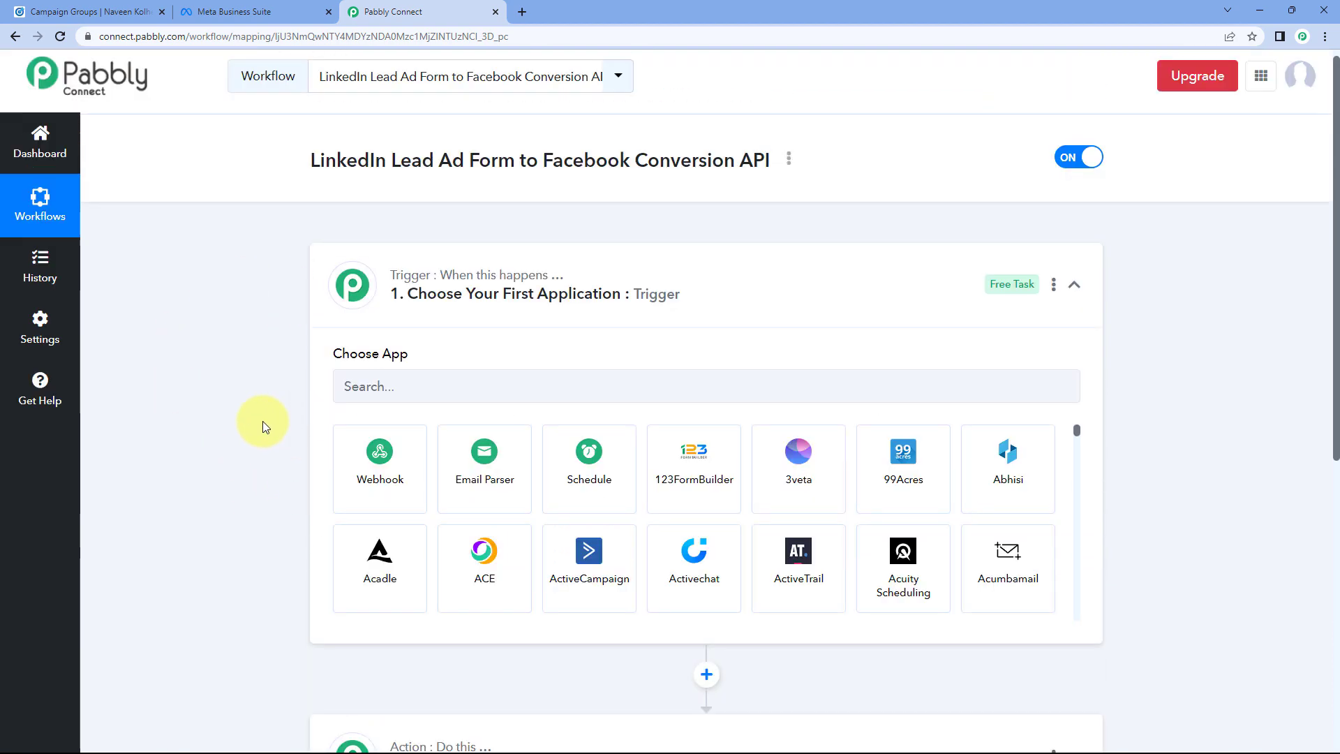
pyautogui.scroll(-1, 279, 412)
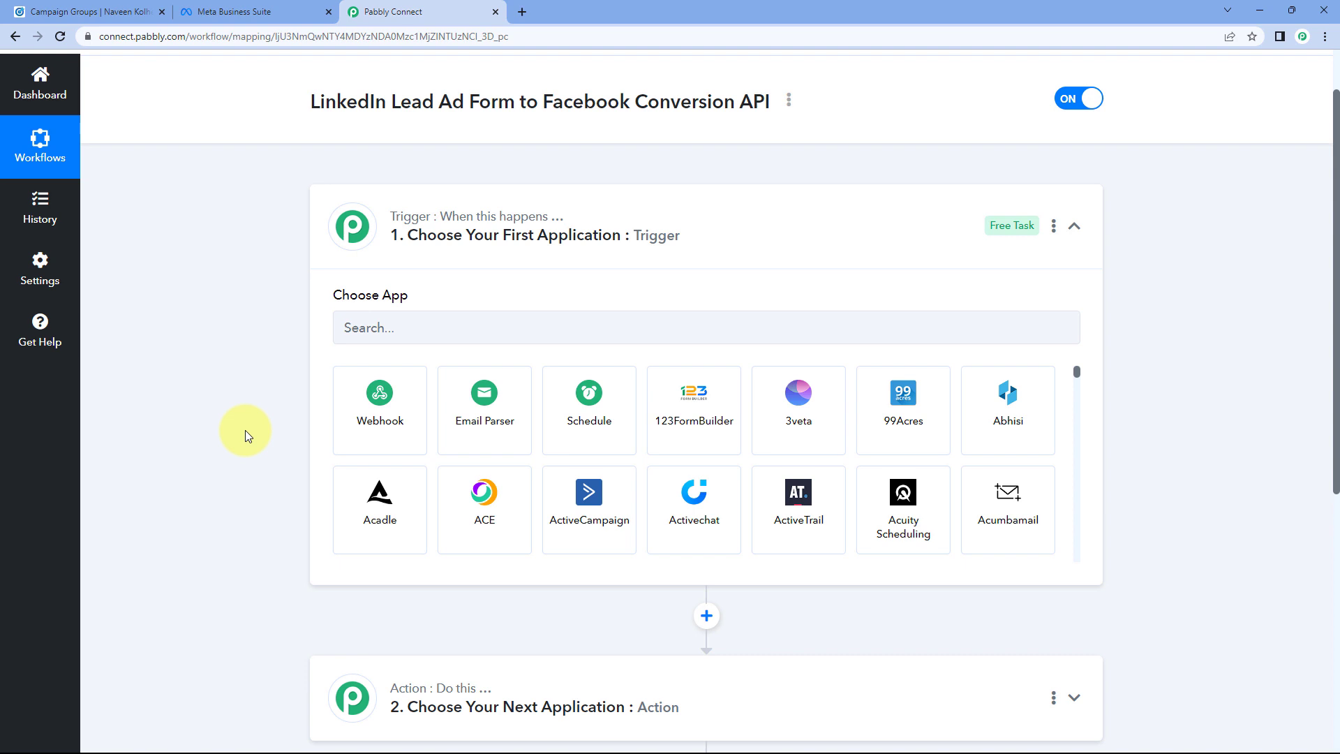
pyautogui.click(402, 333)
pyautogui.write('L')
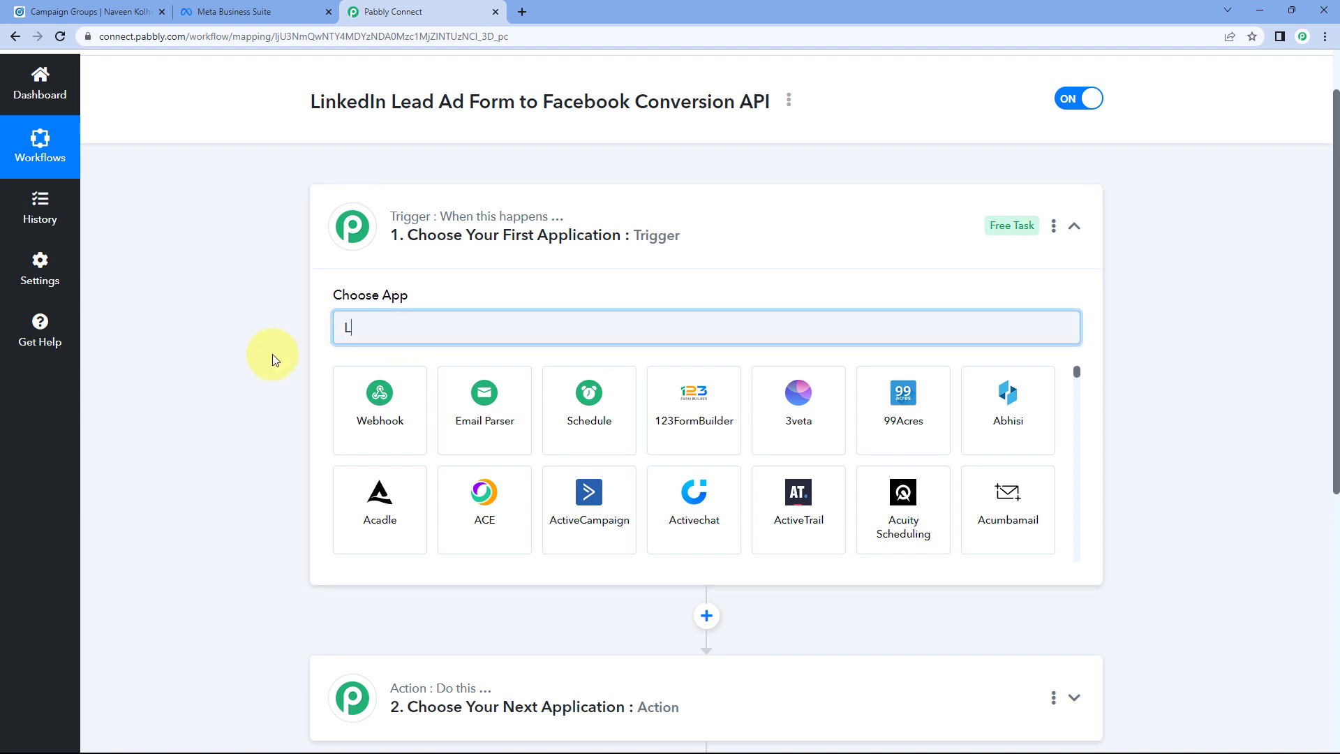
pyautogui.write('in')
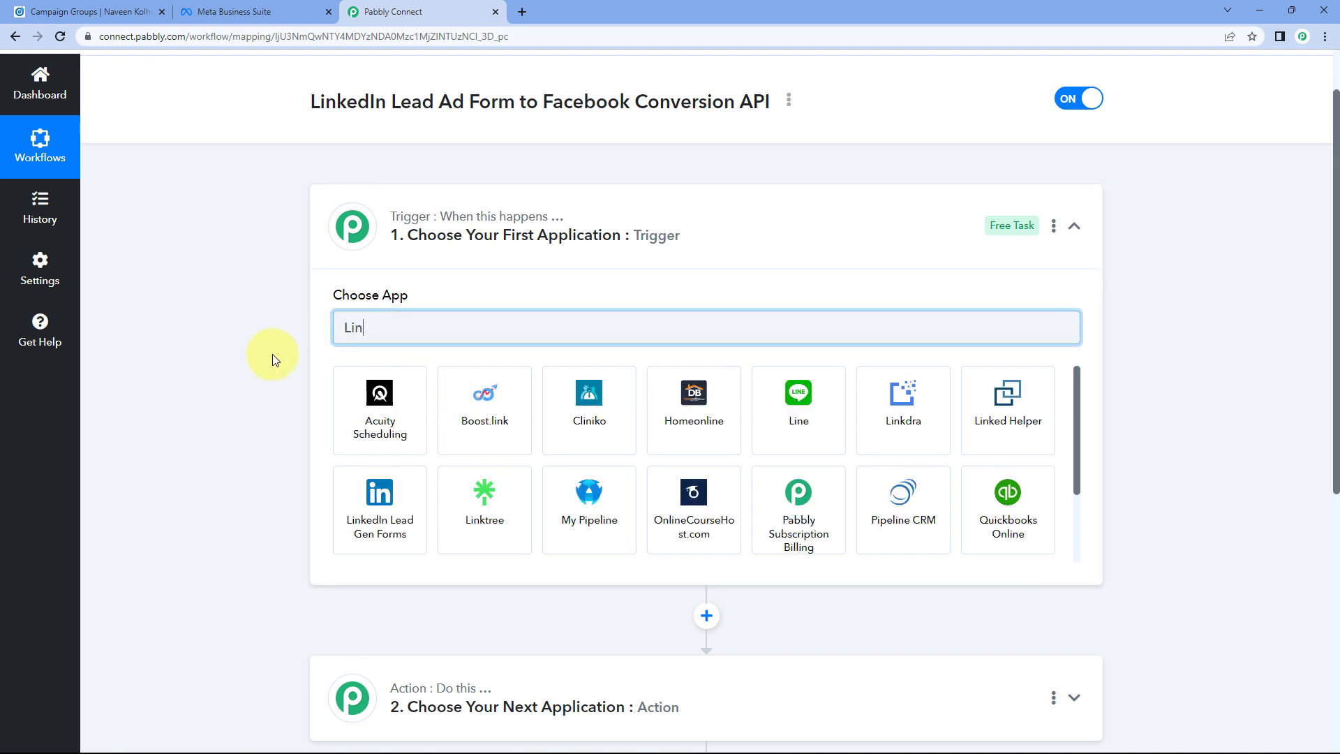
pyautogui.write('kedIn')
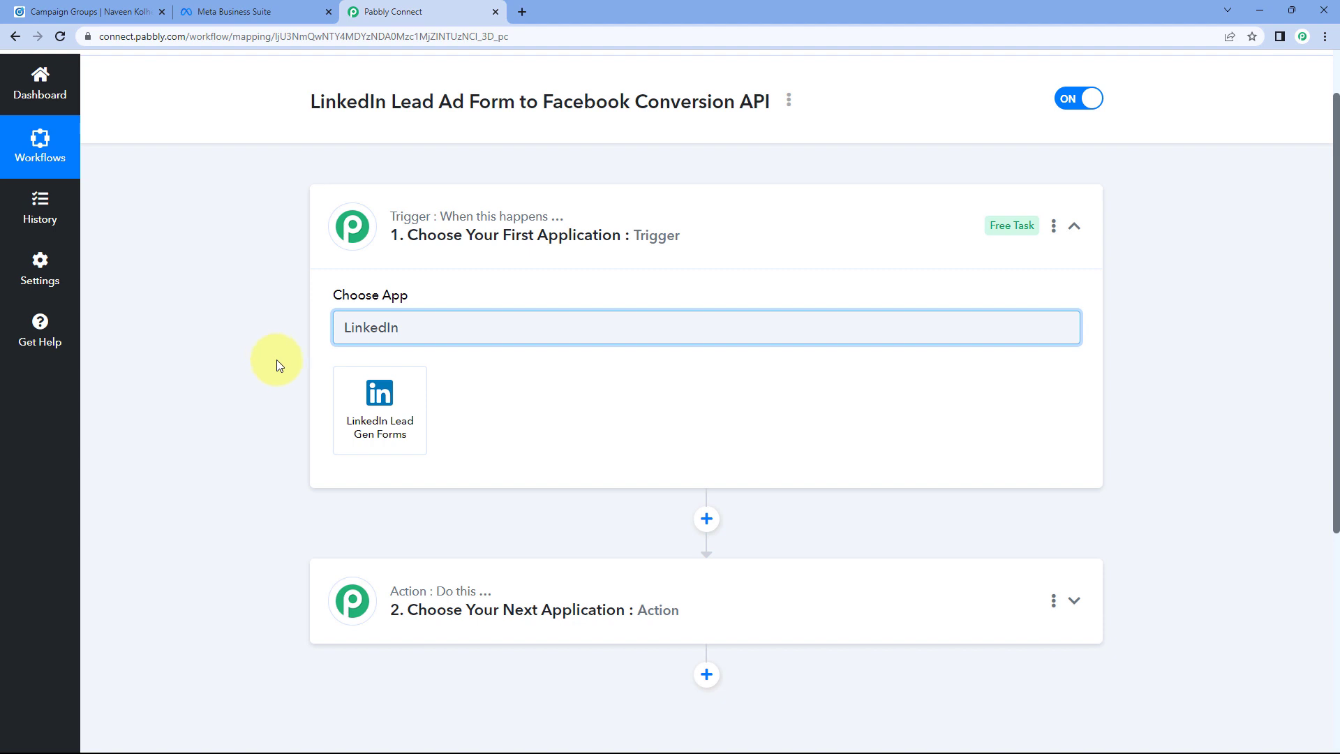
pyautogui.click(354, 385)
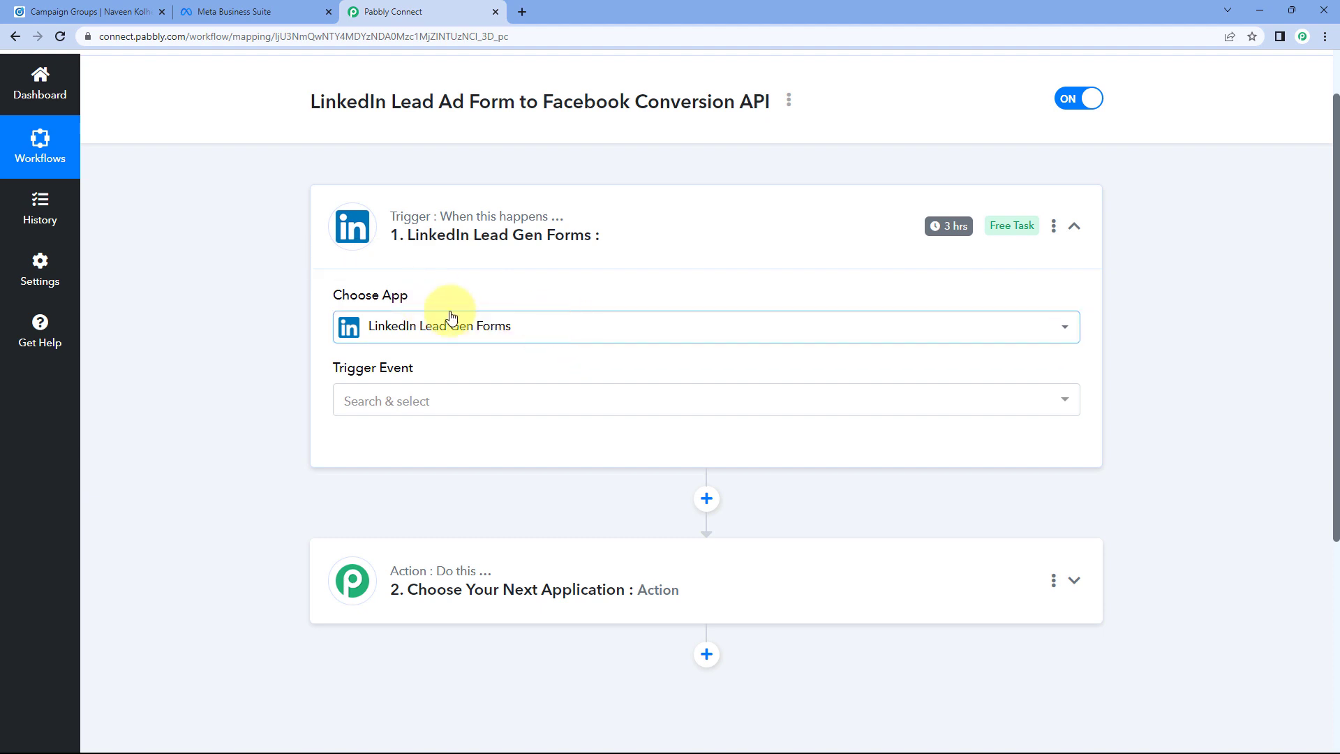
# Step: Set the trigger event to New Lead Gen Form Response
pyautogui.click(440, 396)
pyautogui.scroll(-1, 308, 404)
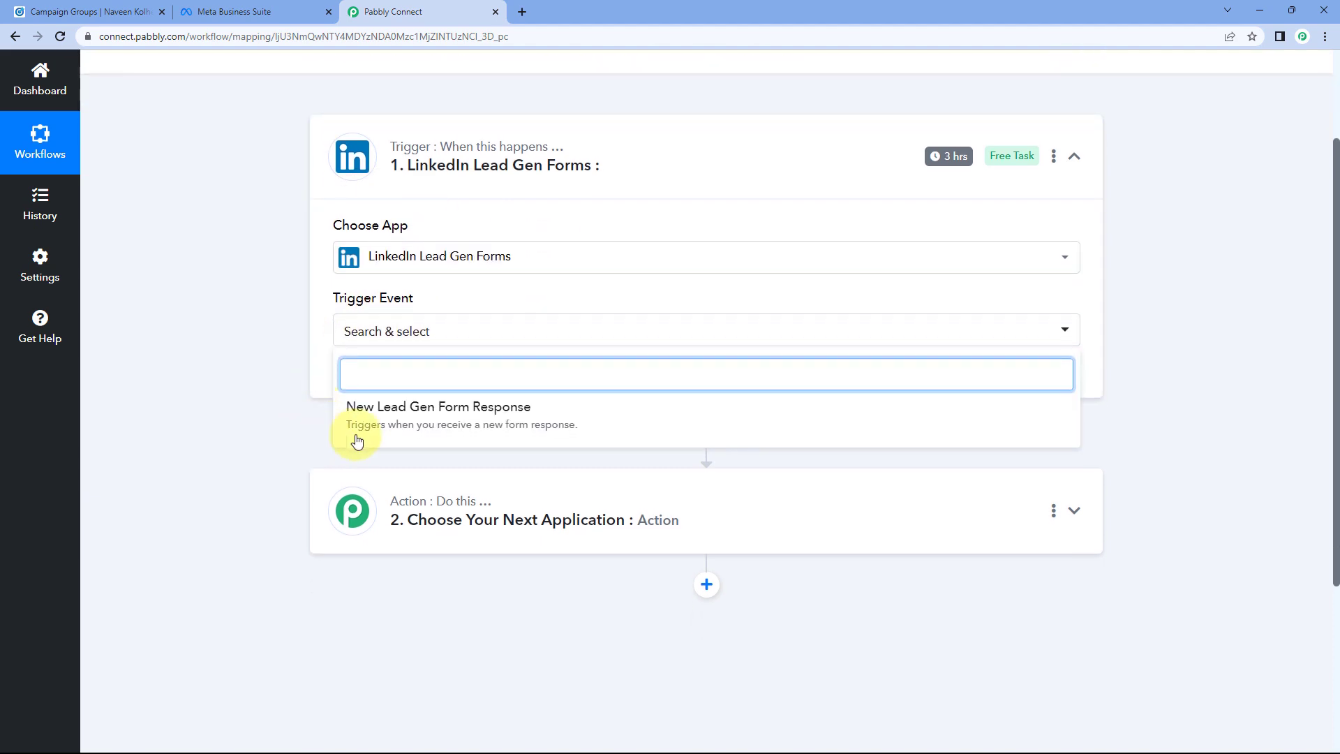
pyautogui.click(456, 426)
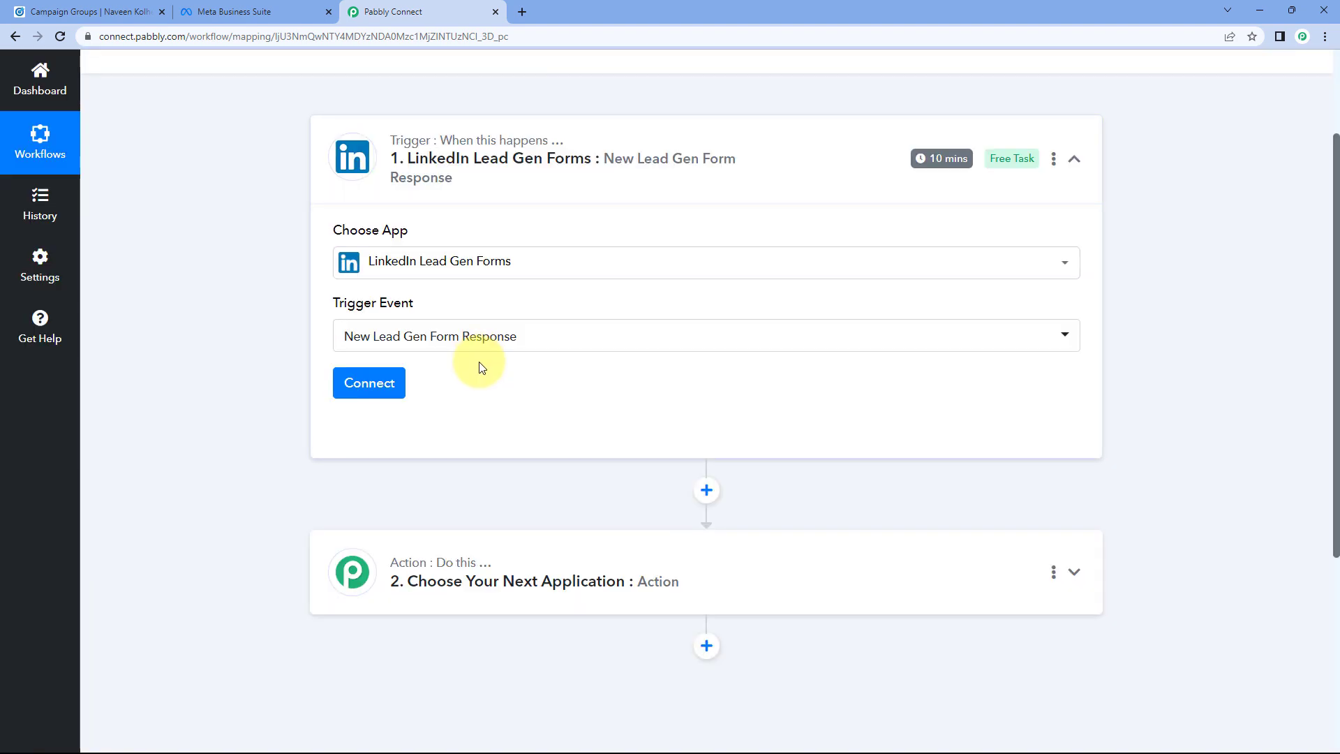
# Step: Add a new LinkedIn Lead Gen Forms connection and sign in to LinkedIn
pyautogui.click(383, 383)
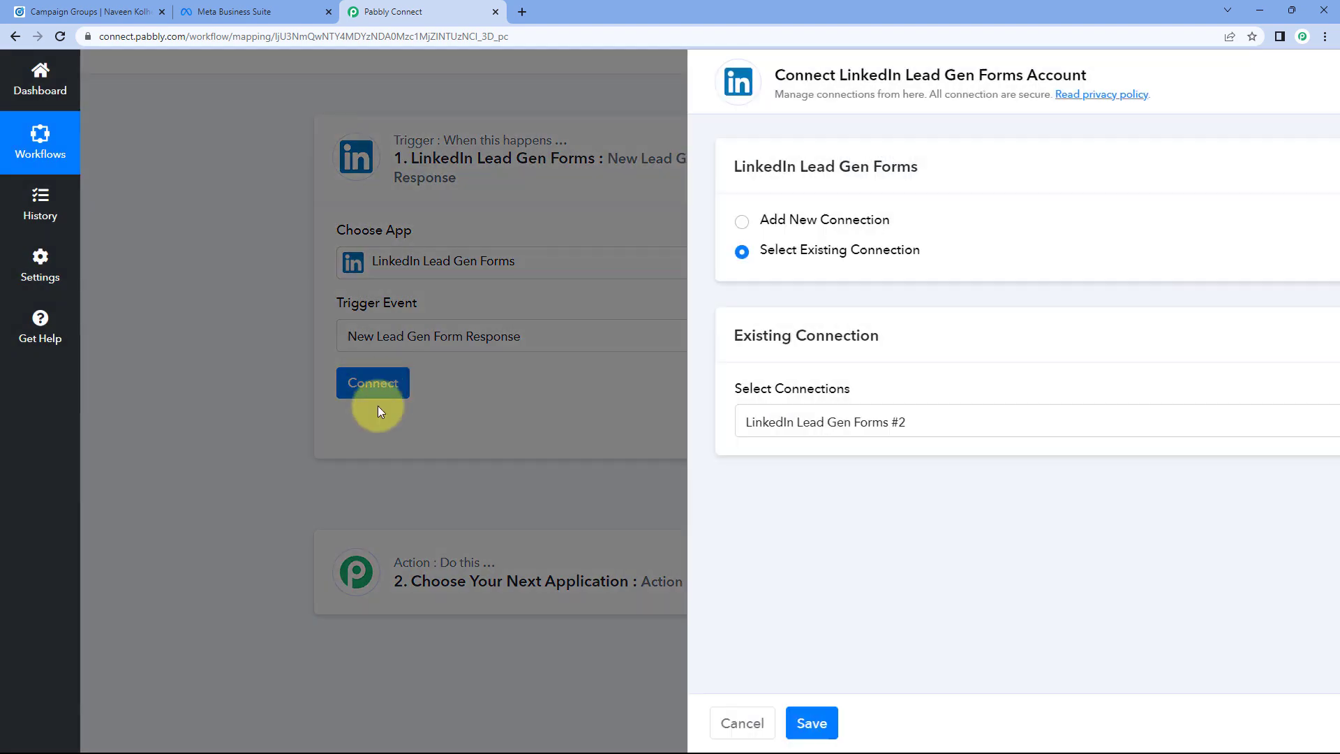
pyautogui.click(619, 221)
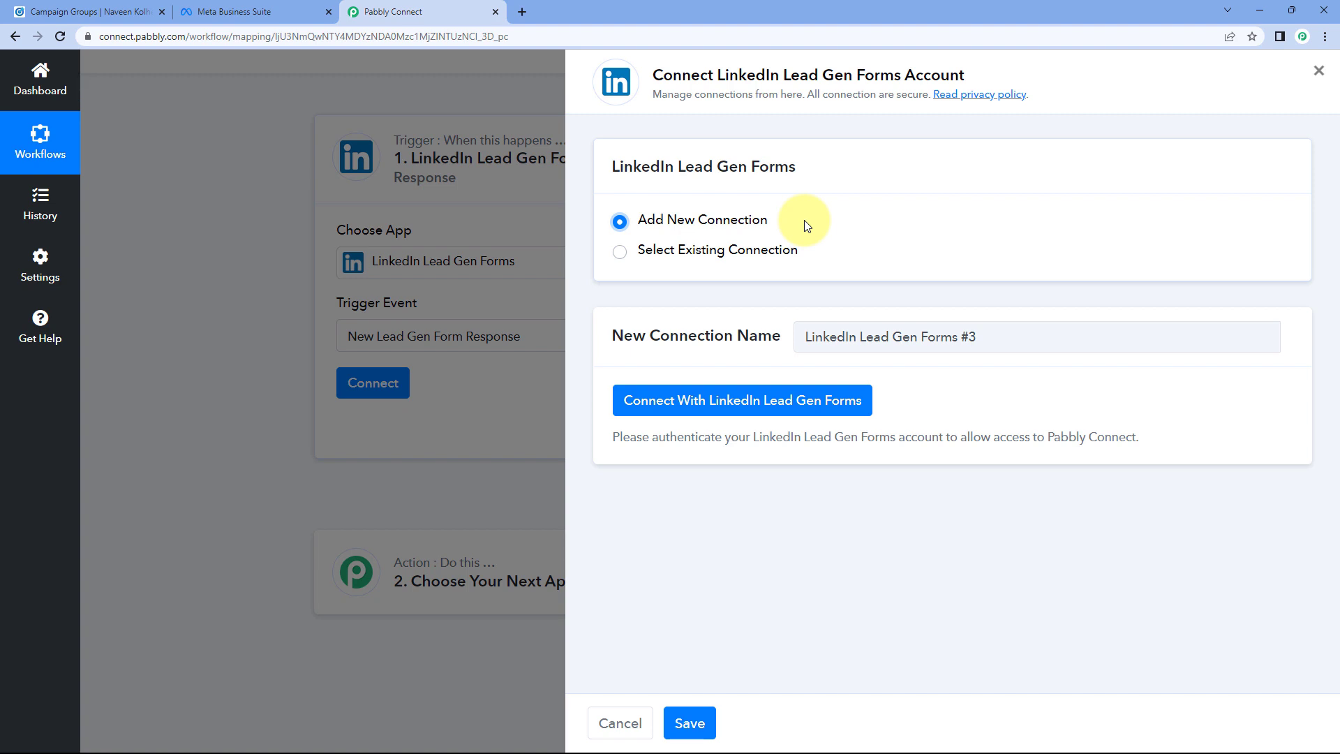
pyautogui.click(723, 403)
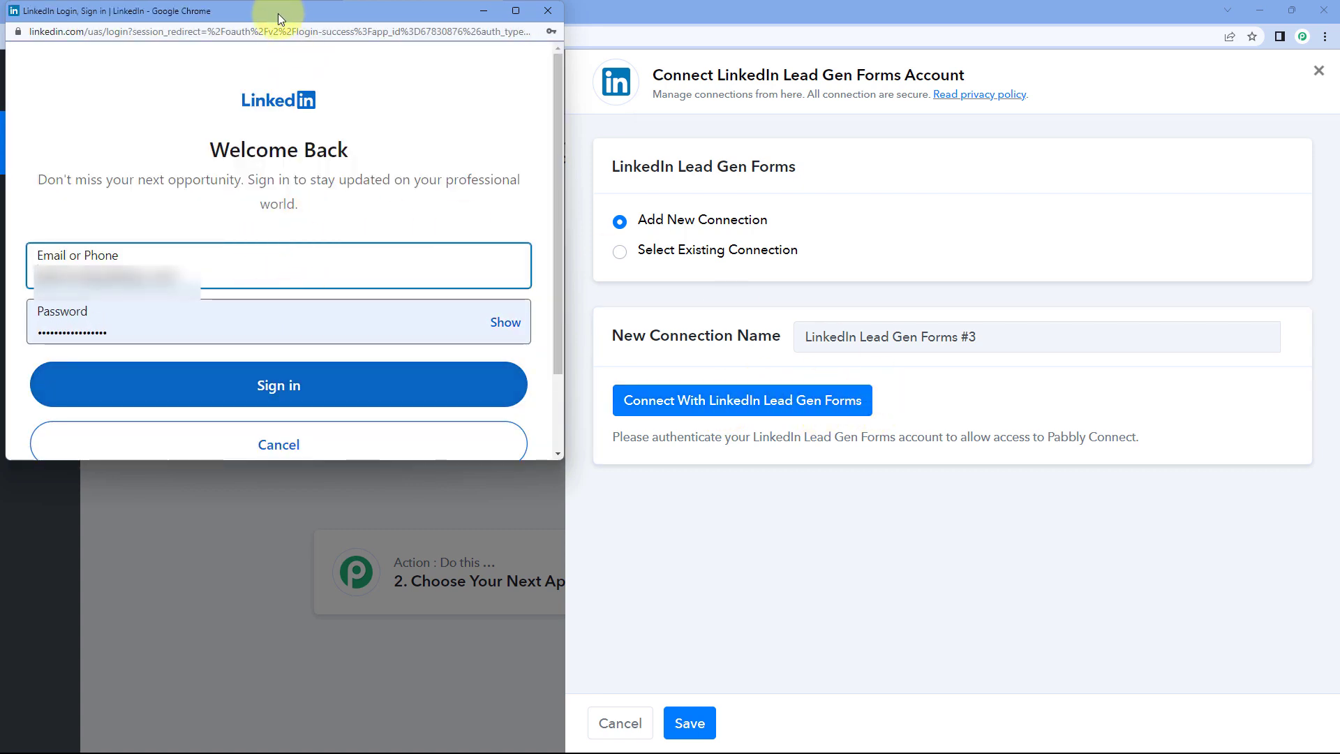
pyautogui.moveTo(278, 14); pyautogui.dragTo(278, 27)
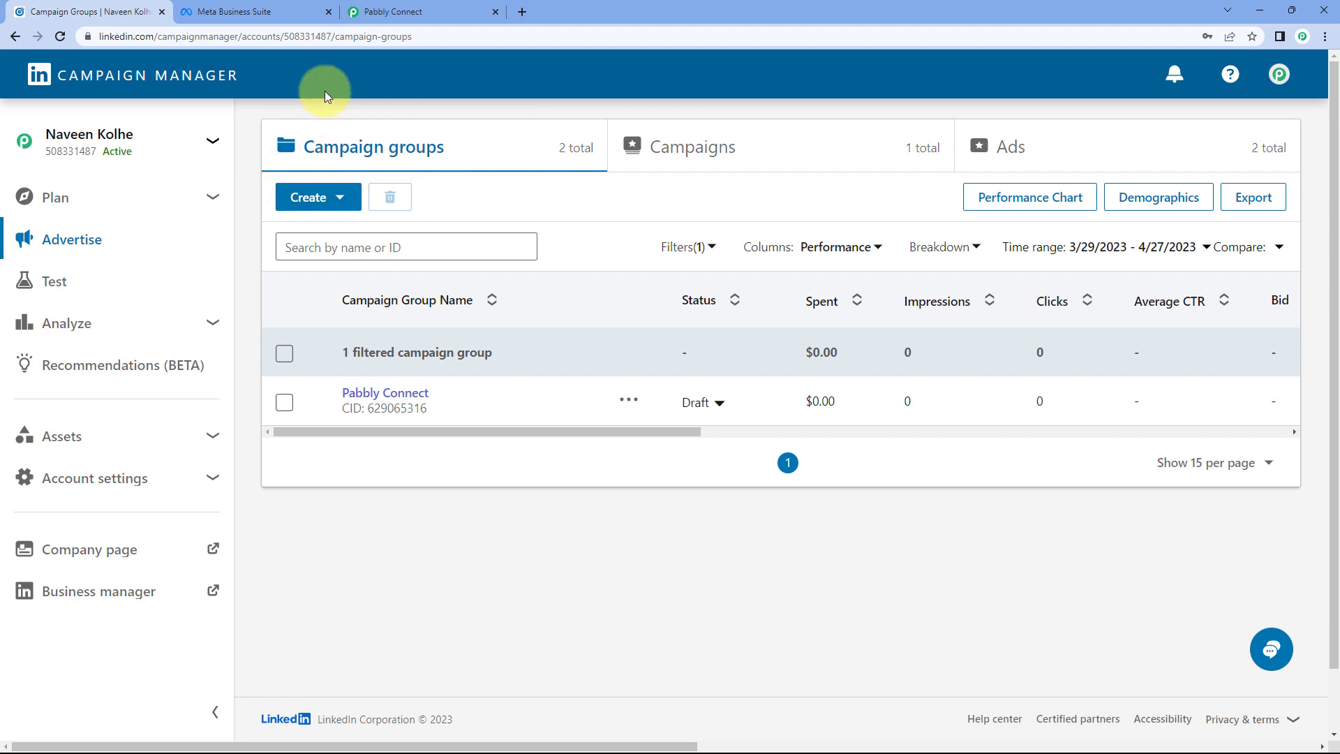
pyautogui.click(425, 9)
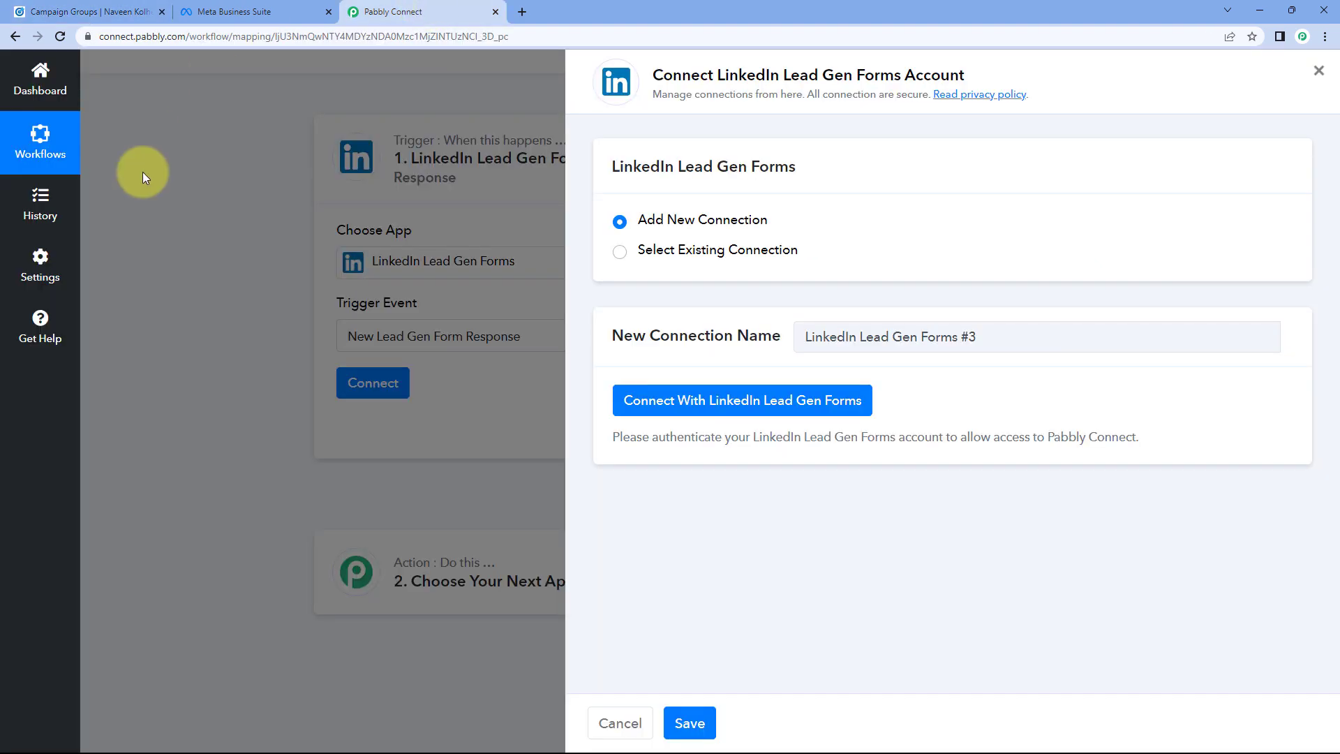
pyautogui.hotkey('alt', 'Tab')
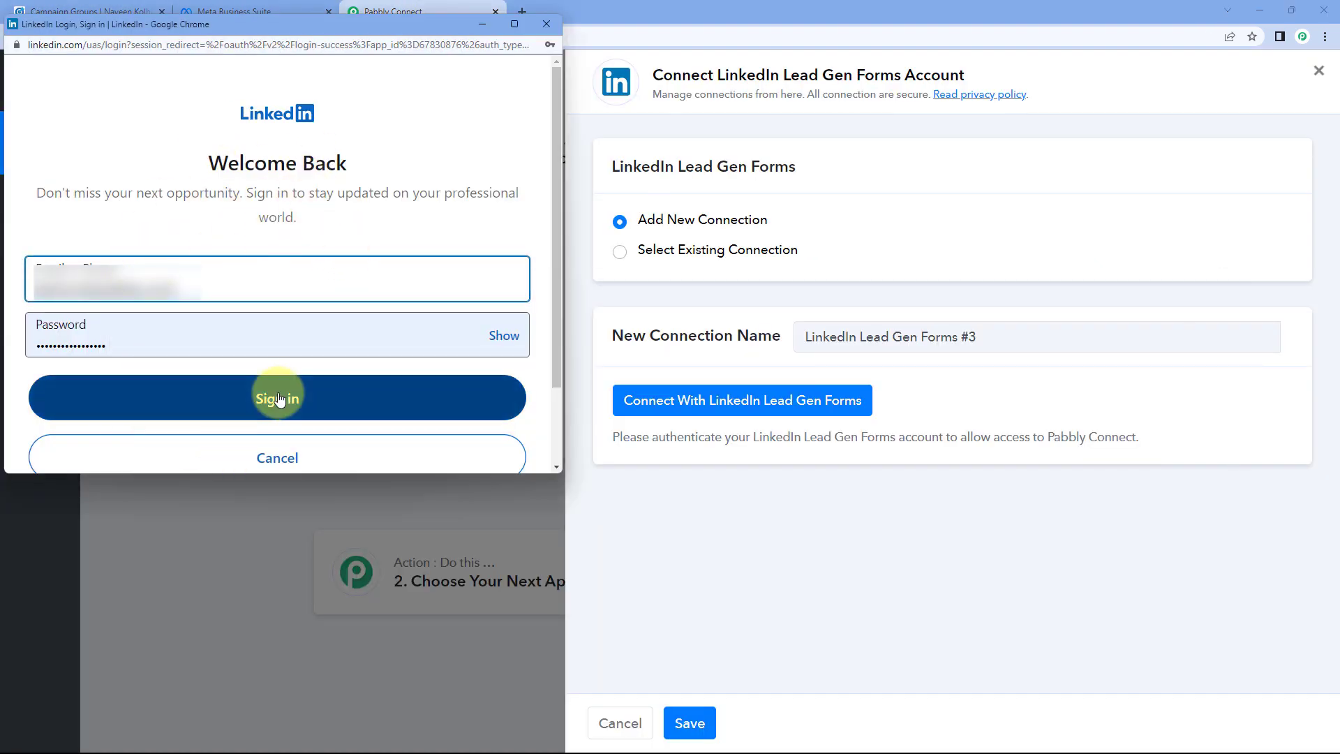
pyautogui.click(279, 399)
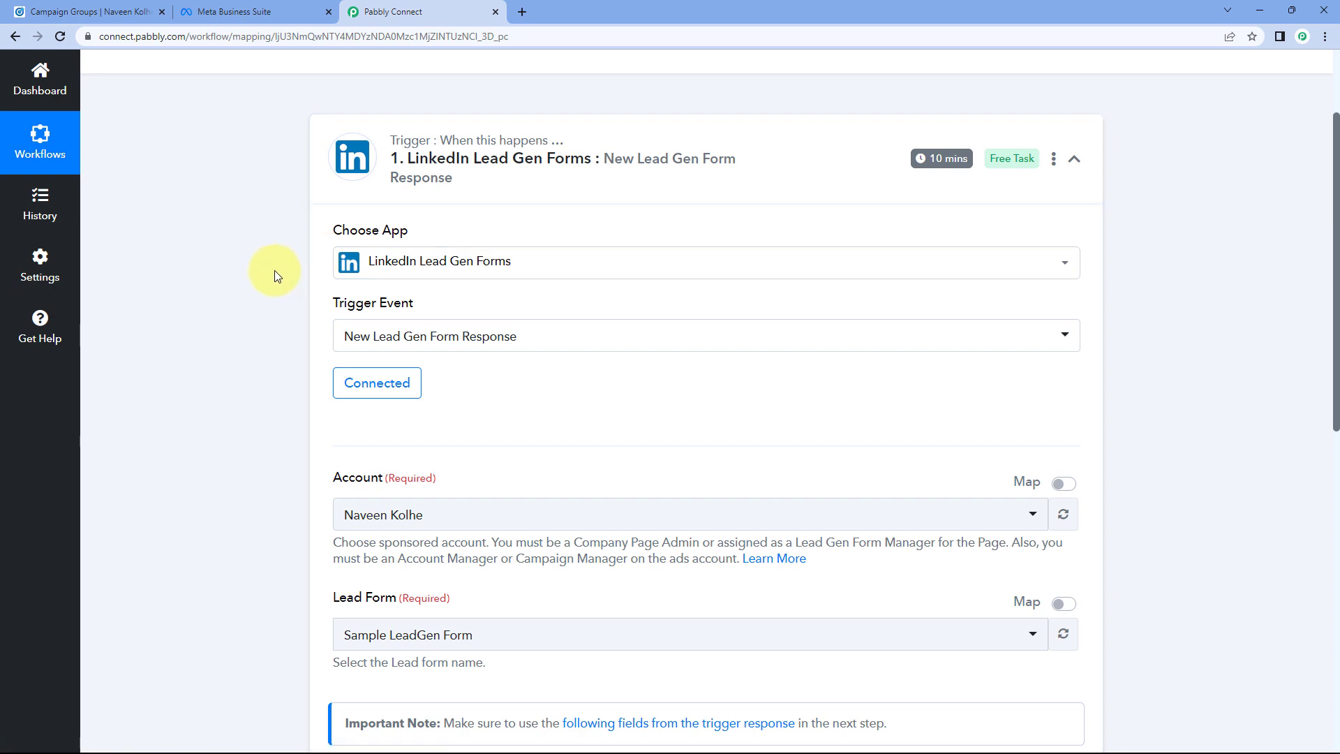
# Step: Compare the trigger's Lead Form dropdown options with the LinkedIn Campaign Manager account
pyautogui.scroll(-4, 274, 270)
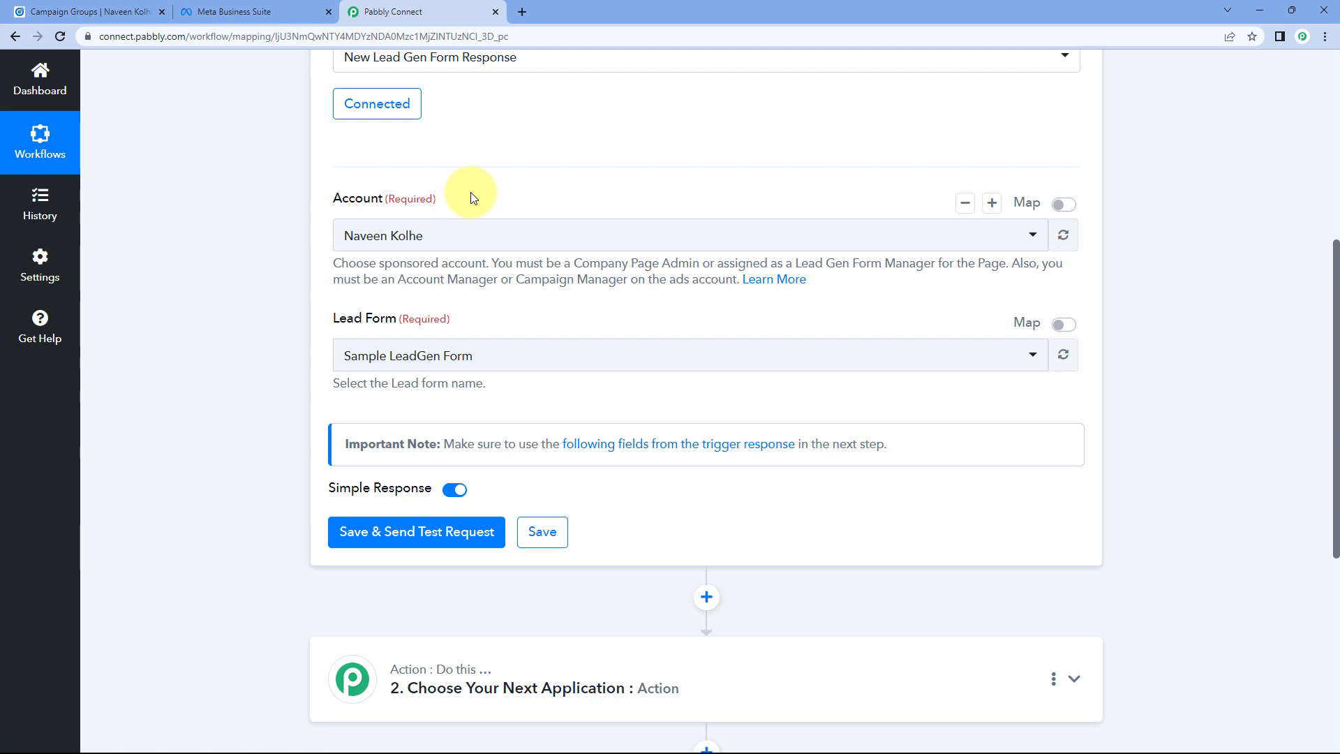
pyautogui.click(91, 12)
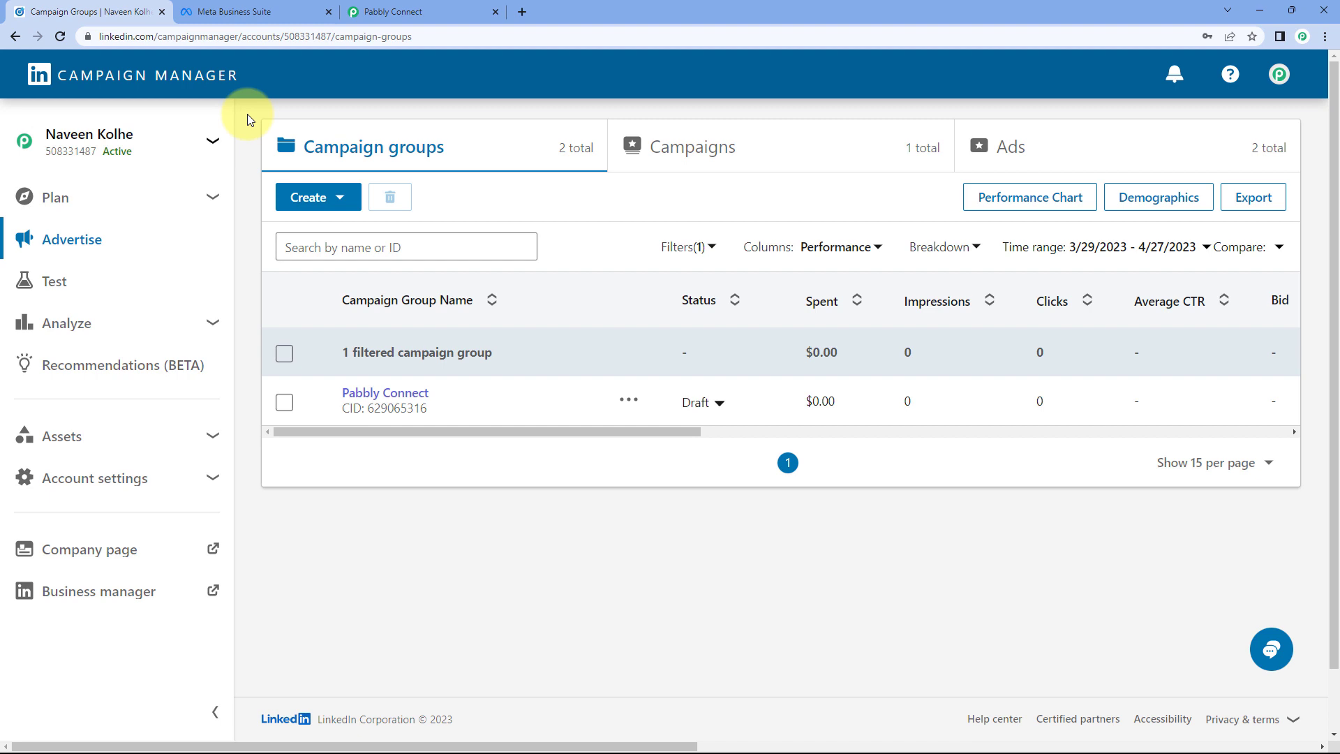
pyautogui.click(386, 11)
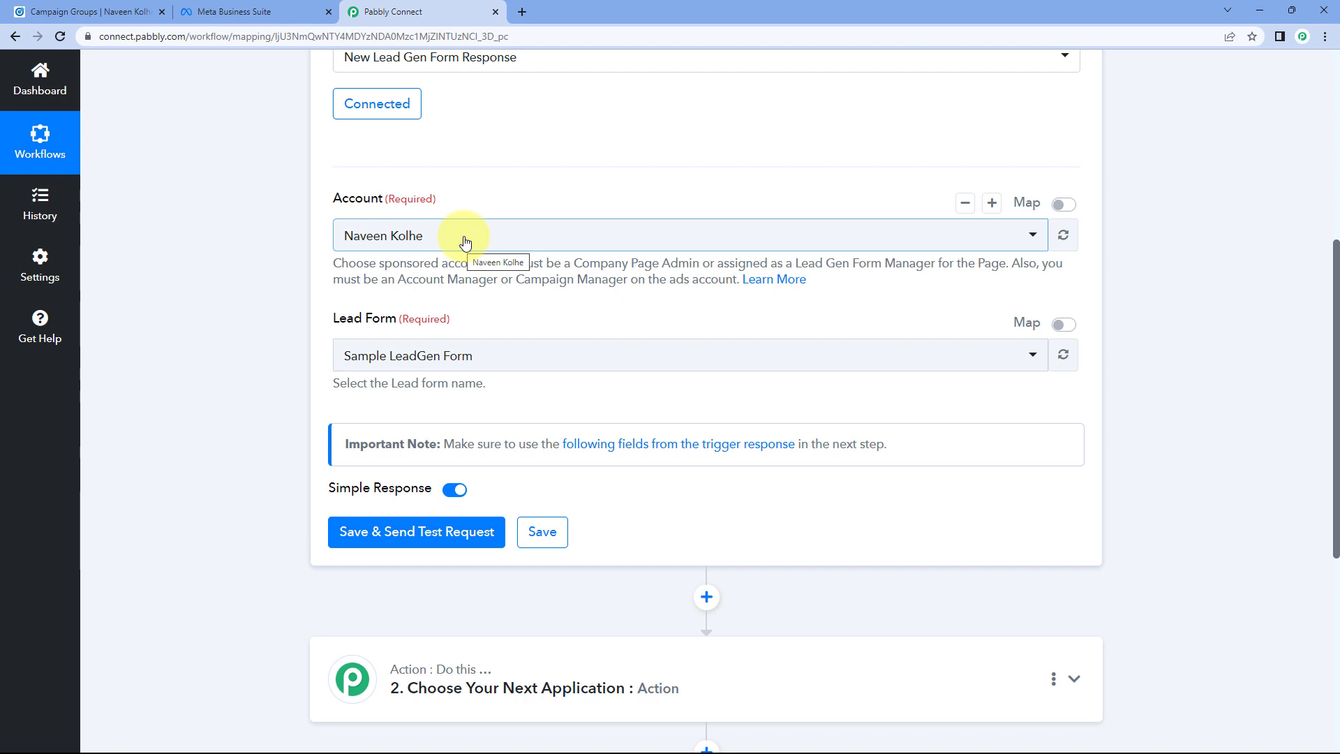
pyautogui.scroll(-2, 301, 325)
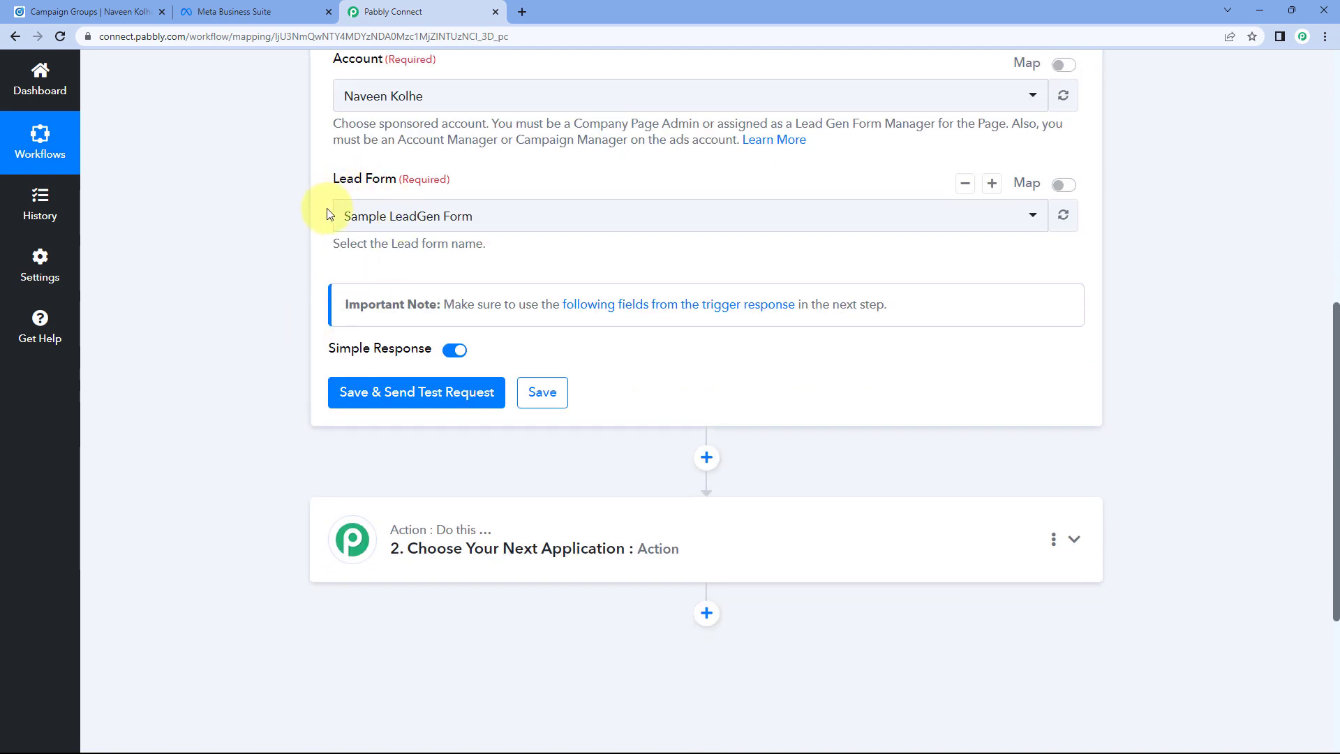
pyautogui.click(524, 217)
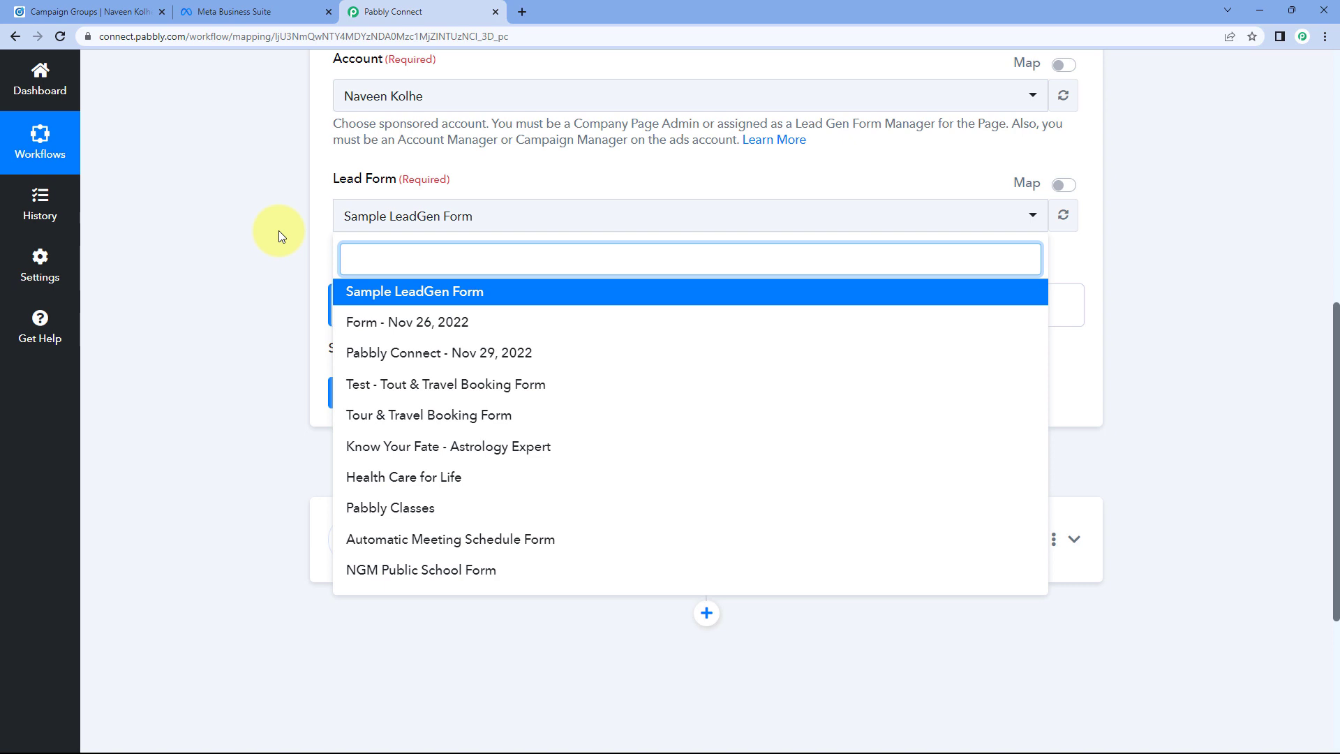
pyautogui.click(91, 12)
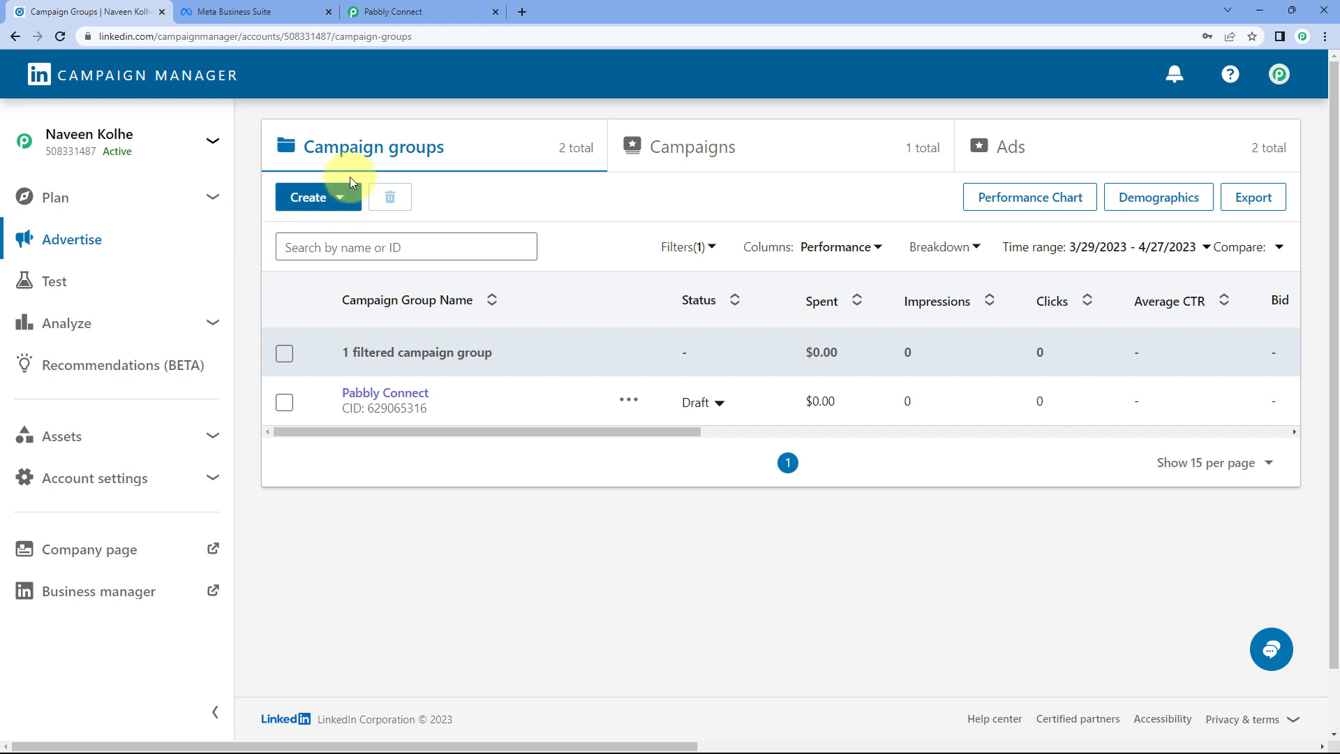
# Step: Open the Lead Gen Forms list via the Pabbly Connect group's Lead generation - Apr 5, 2023 campaign
pyautogui.click(405, 398)
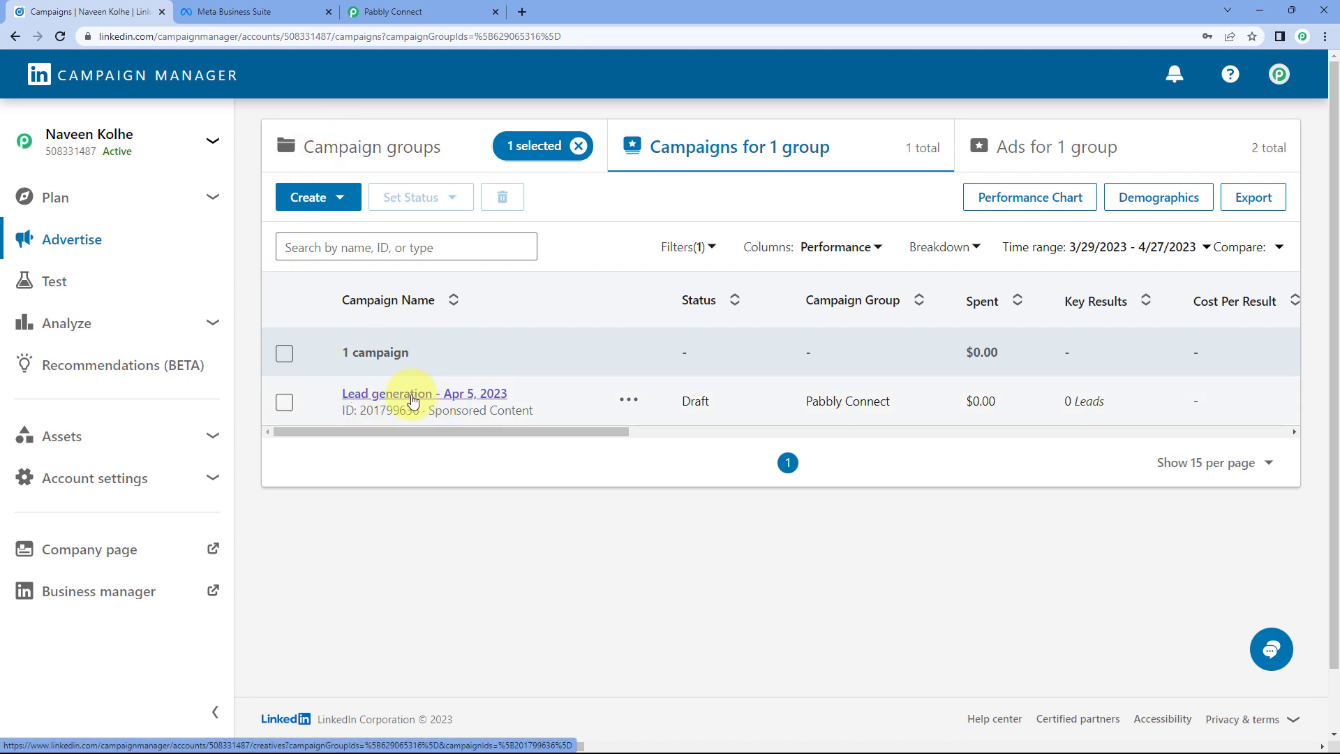
pyautogui.click(436, 398)
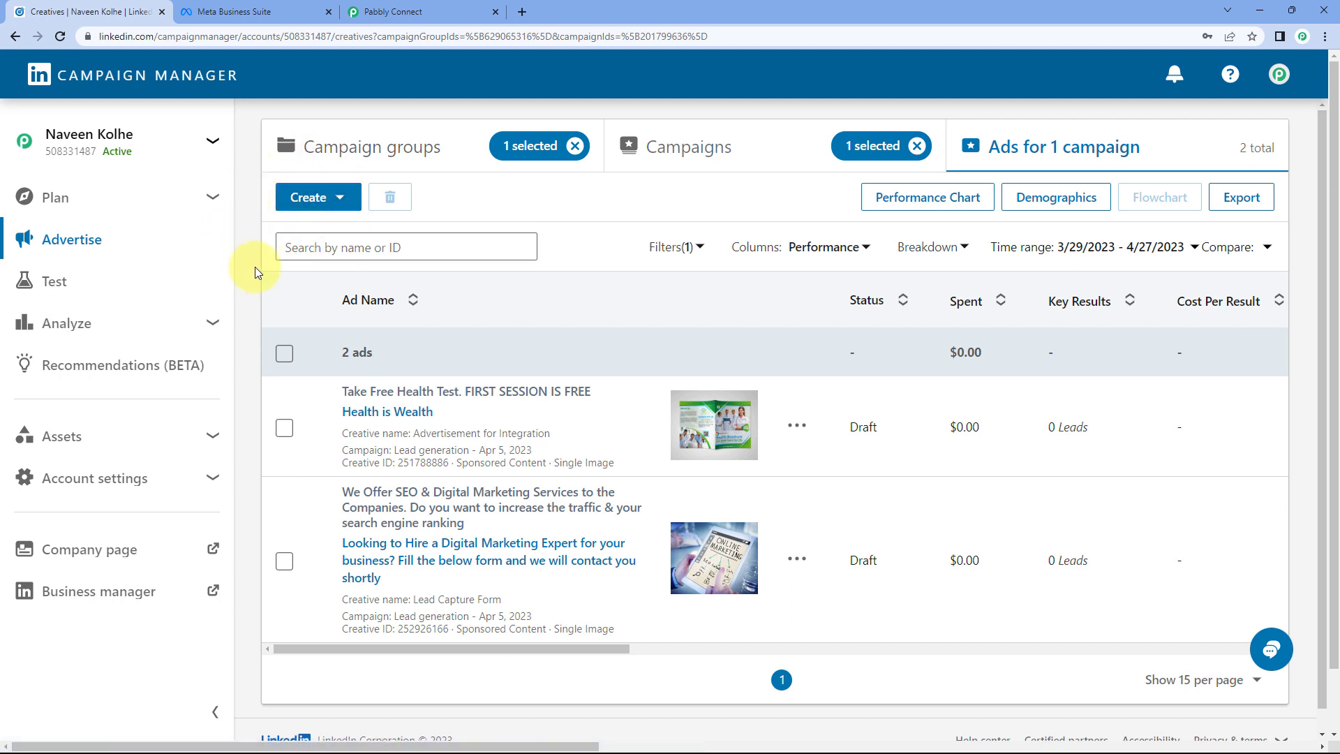
pyautogui.click(212, 438)
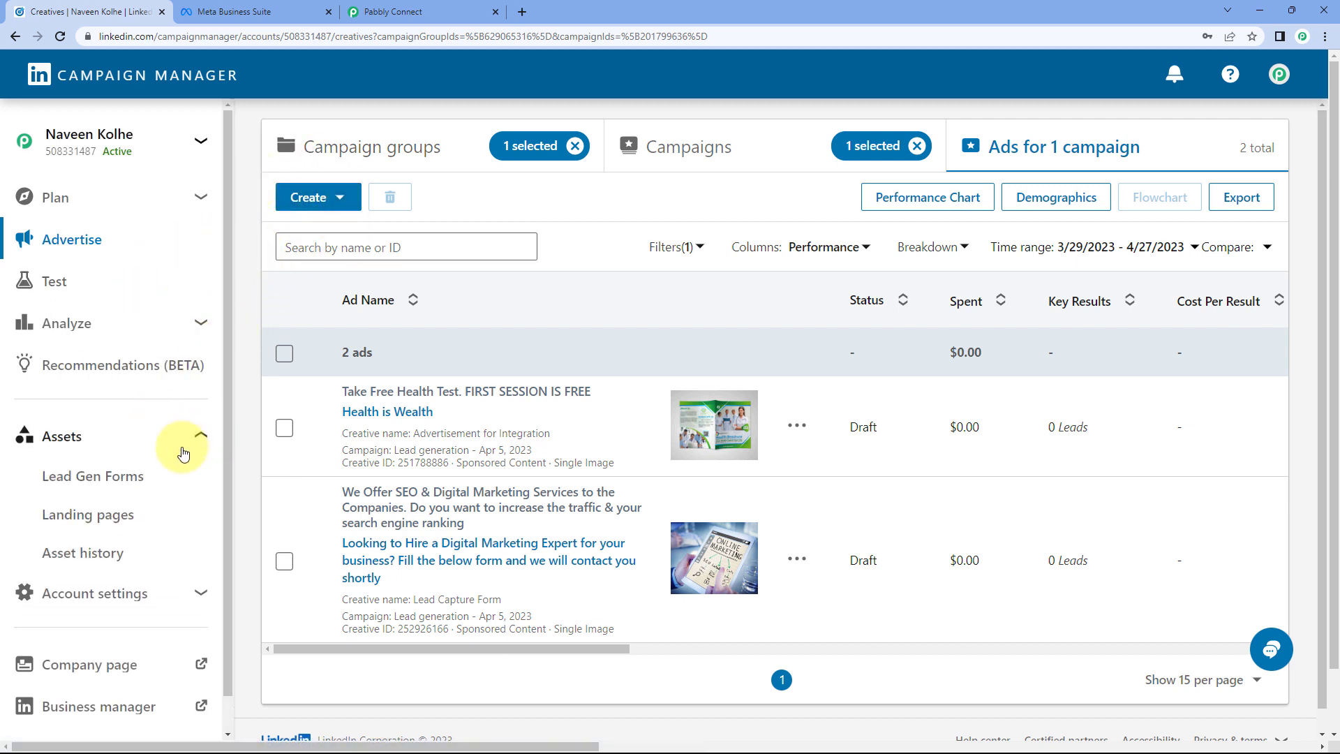
pyautogui.click(106, 480)
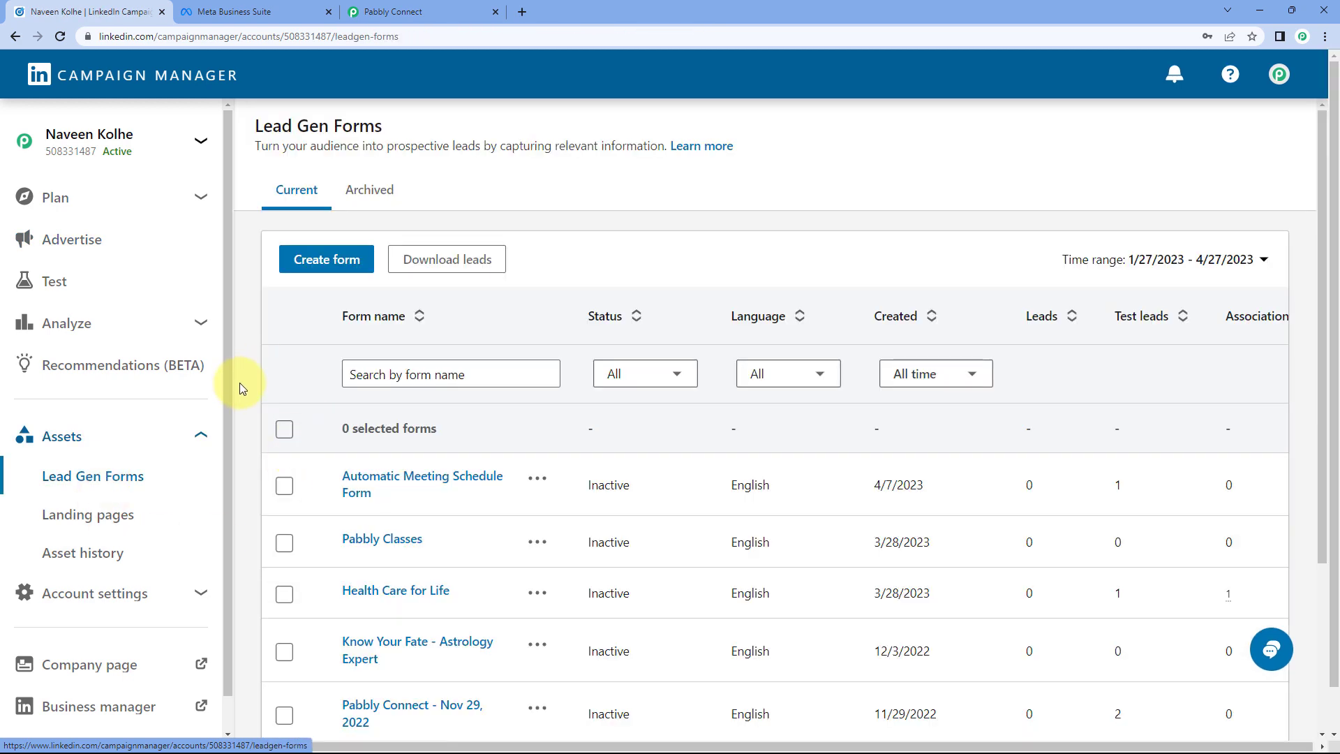
pyautogui.scroll(-2, 242, 390)
pyautogui.scroll(1, 274, 374)
pyautogui.scroll(-1, 283, 363)
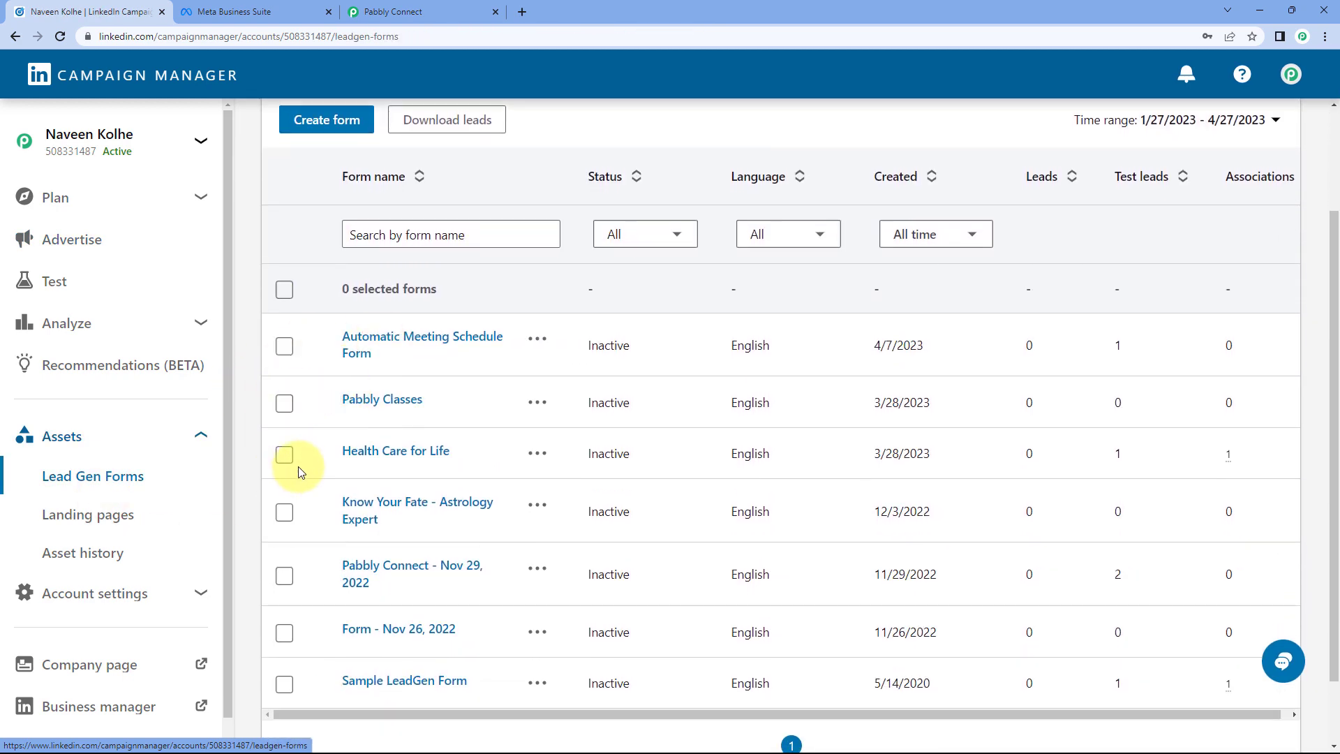
# Step: Check the Pabbly Connect lead form list, then return to the LinkedIn forms list
pyautogui.click(419, 11)
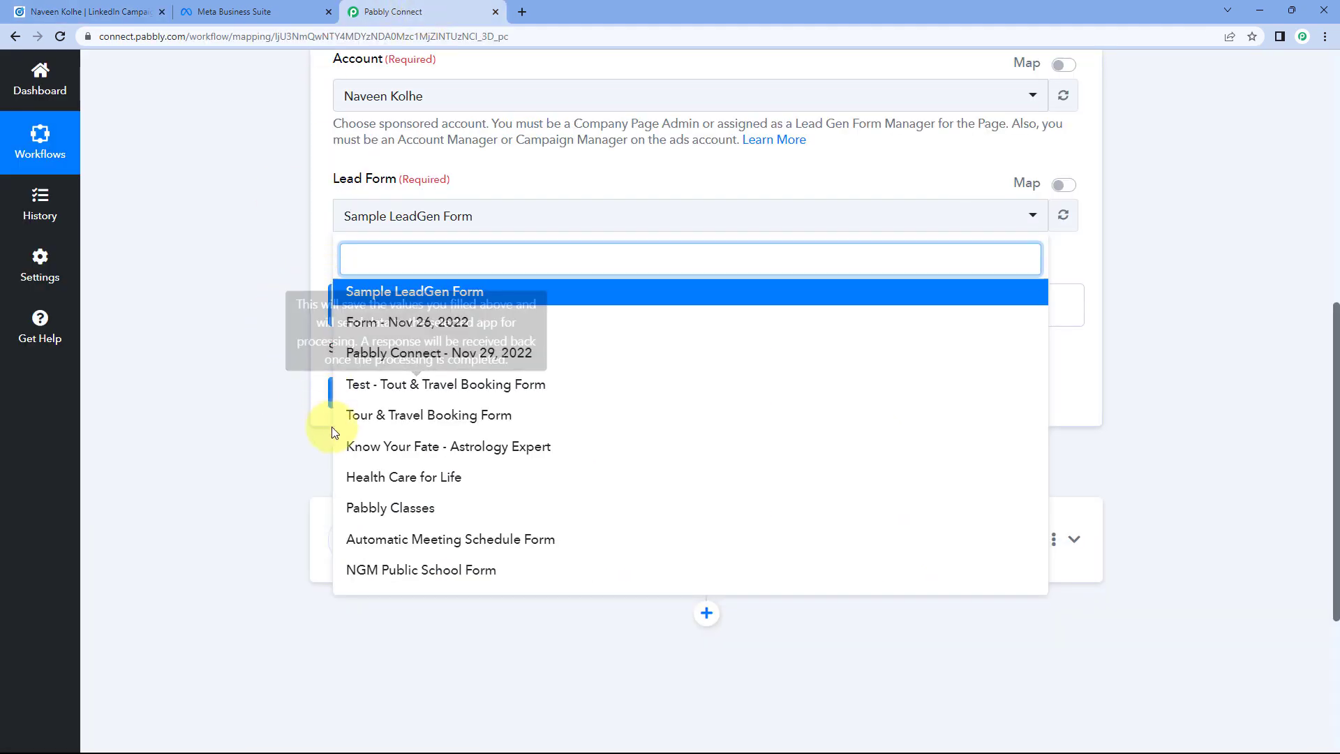
pyautogui.click(134, 6)
pyautogui.scroll(2, 296, 252)
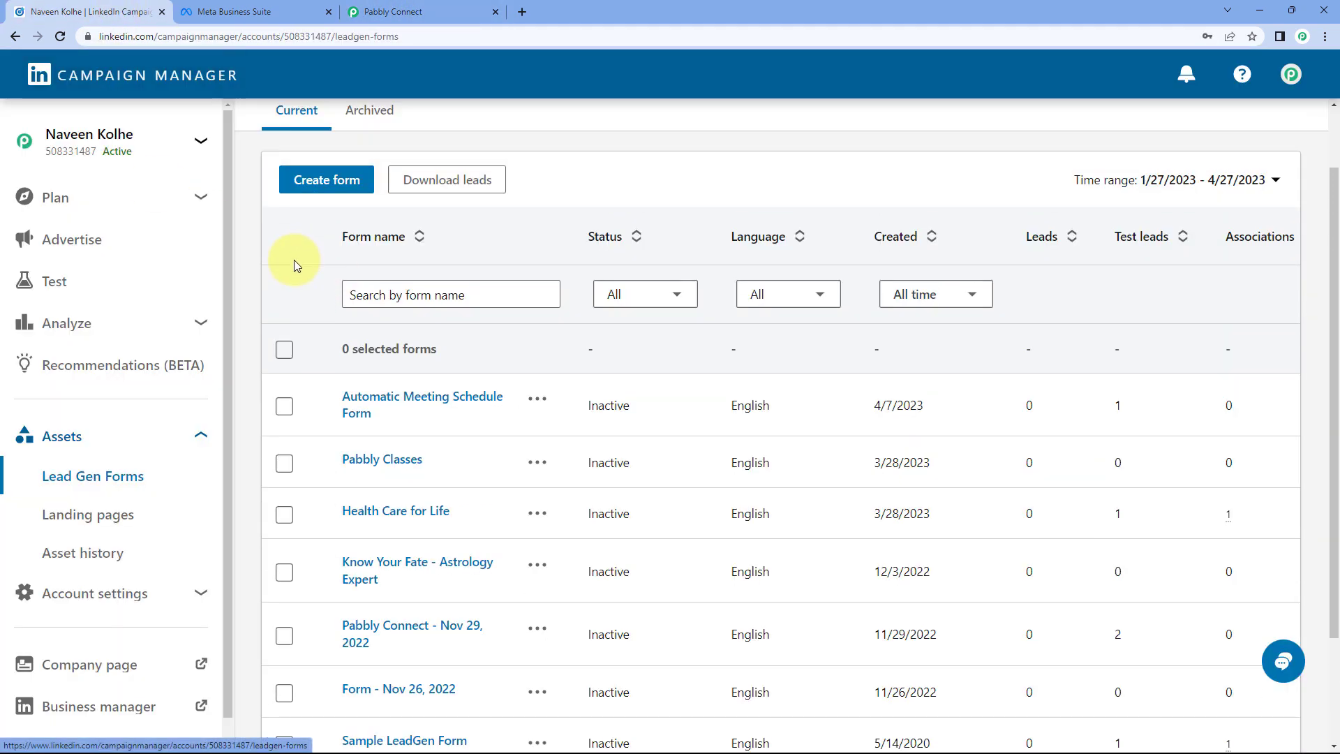
# Step: Create a lead form named 'Test Form' with headline 'This is a test form'
pyautogui.click(323, 195)
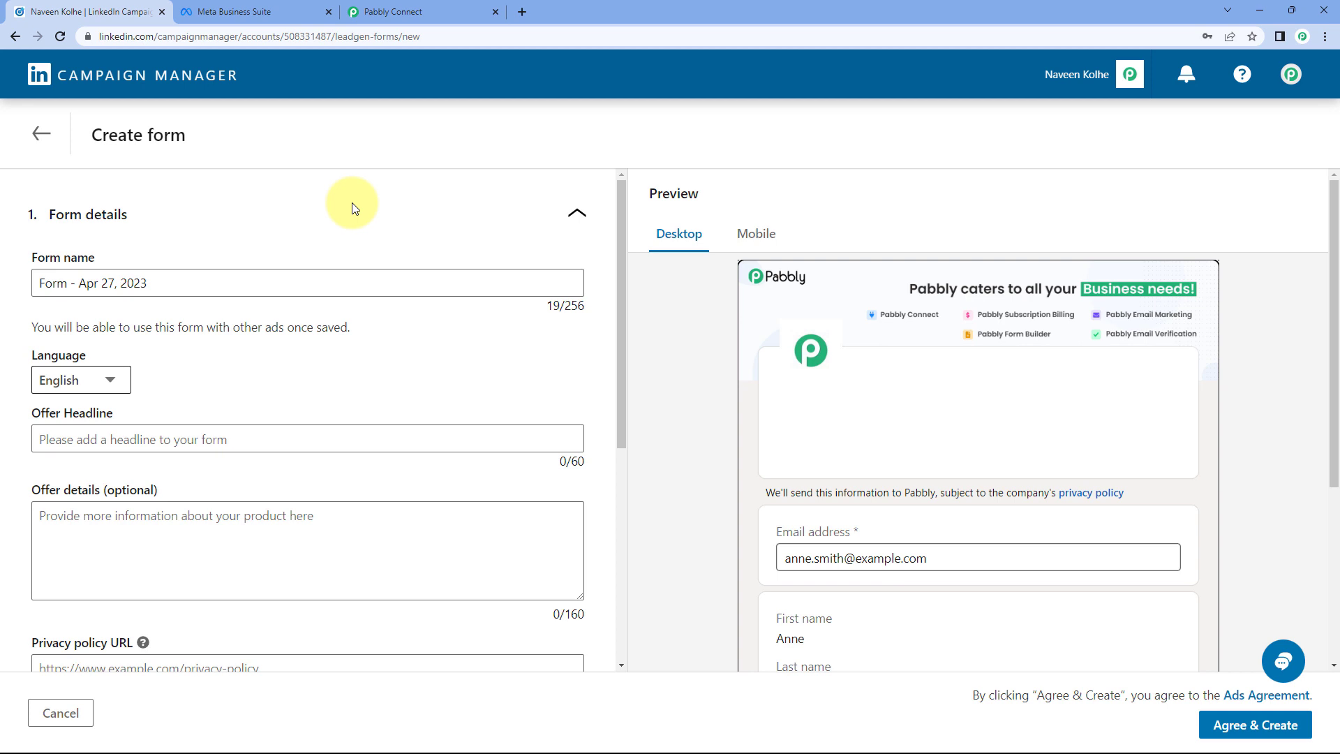
pyautogui.tripleClick(203, 281)
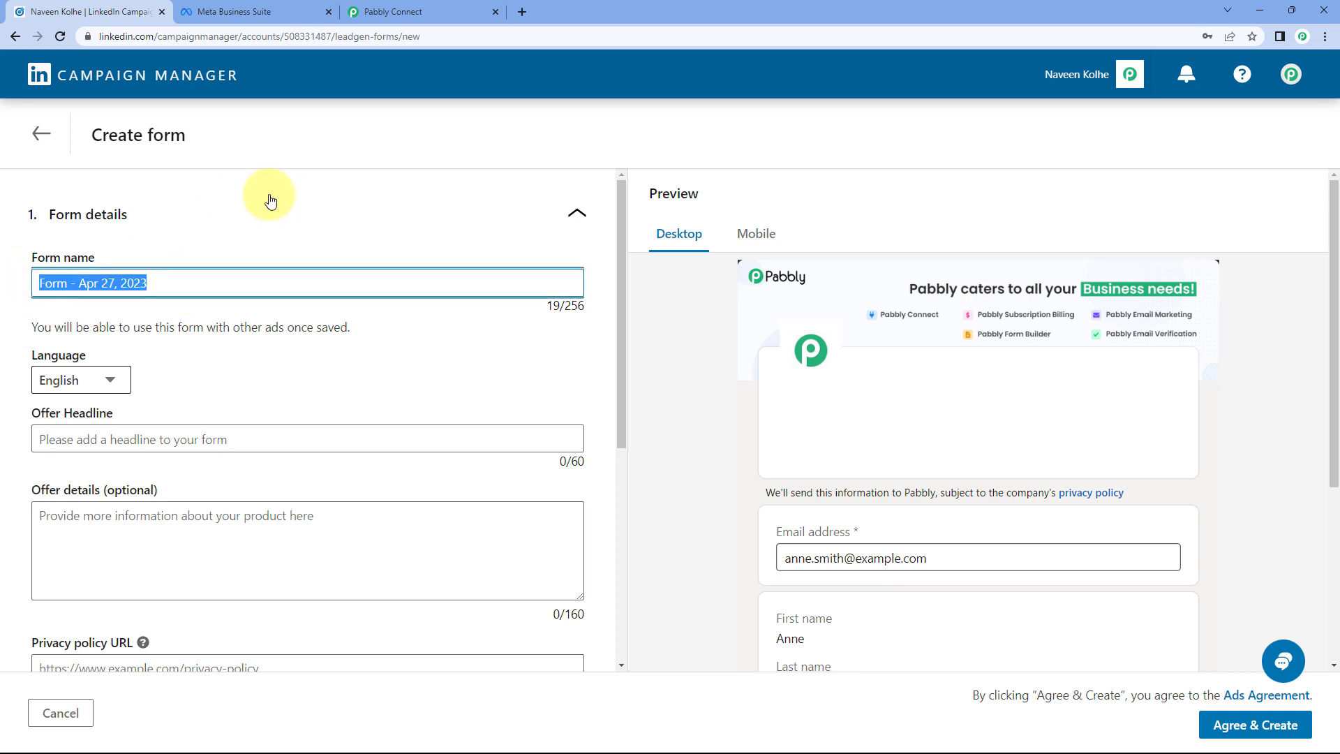
pyautogui.write('Test Form')
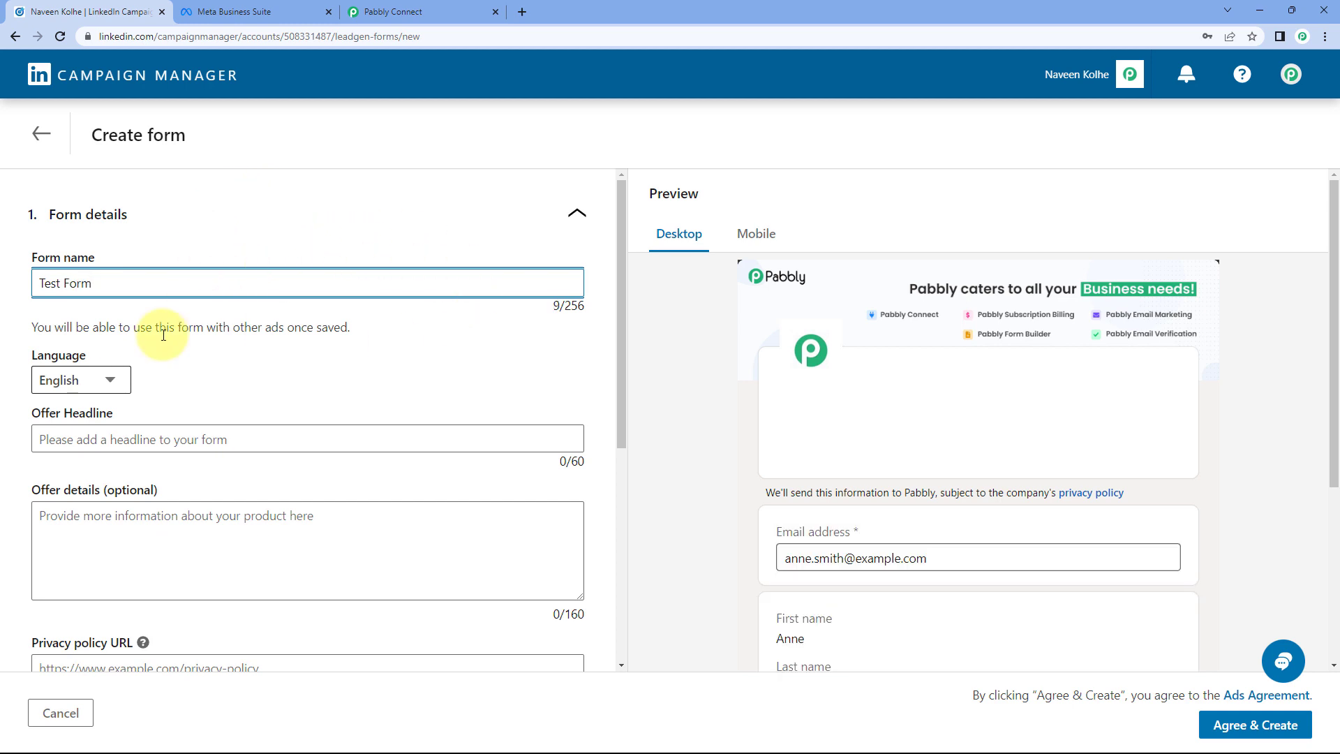
pyautogui.scroll(-1, 122, 360)
pyautogui.click(112, 368)
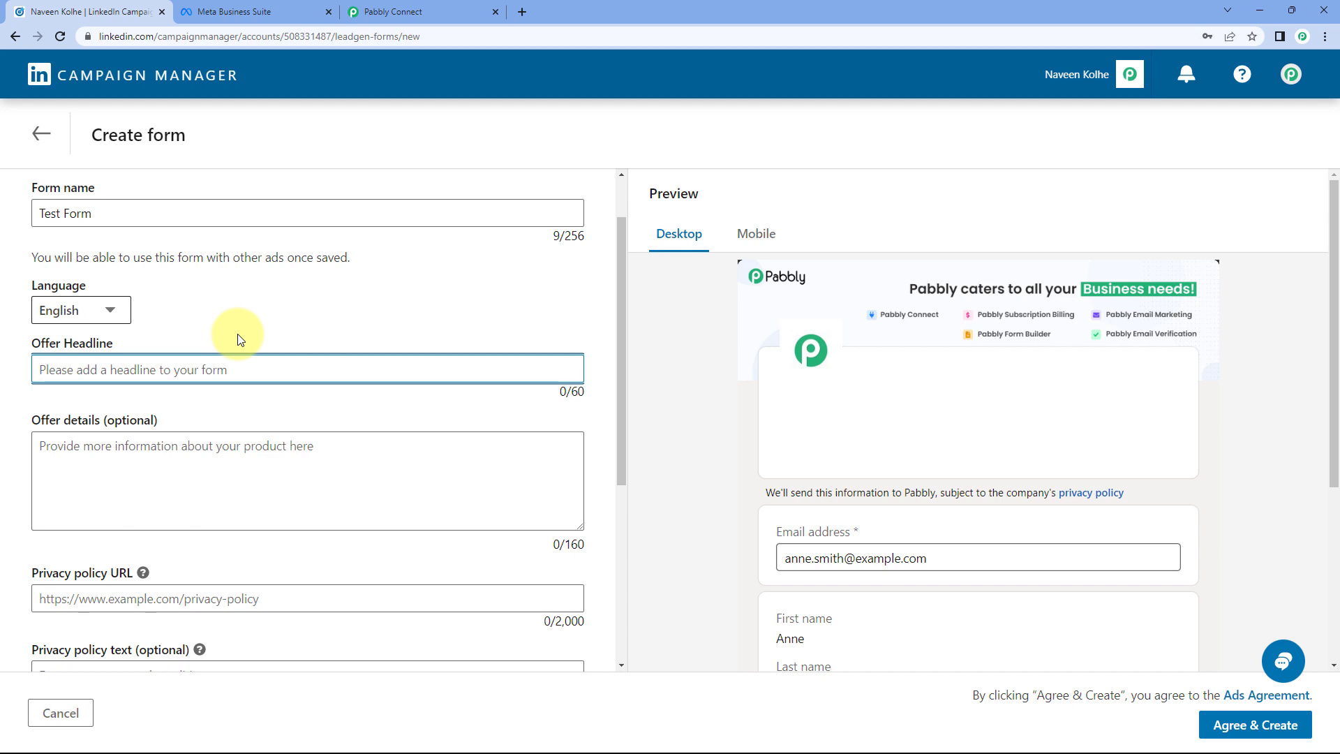
pyautogui.write('THis is a test form')
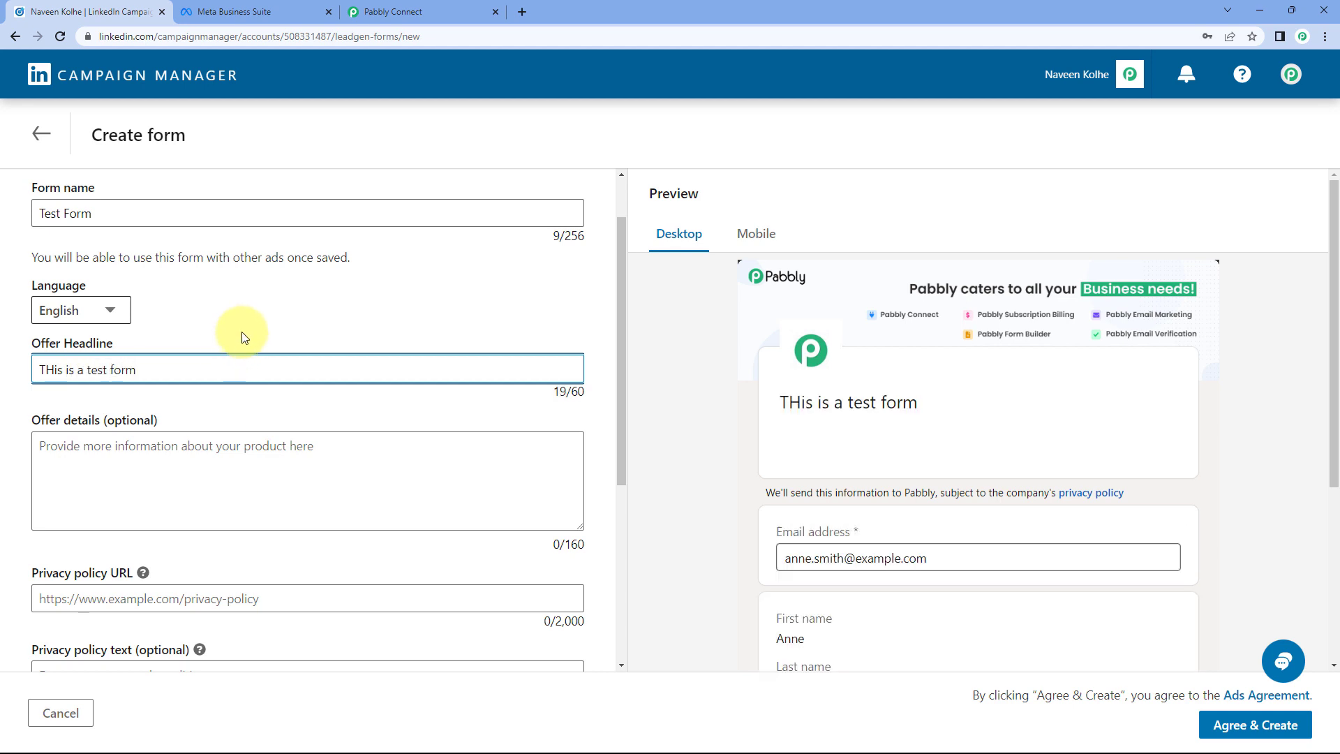
pyautogui.click(241, 331)
pyautogui.click(54, 370)
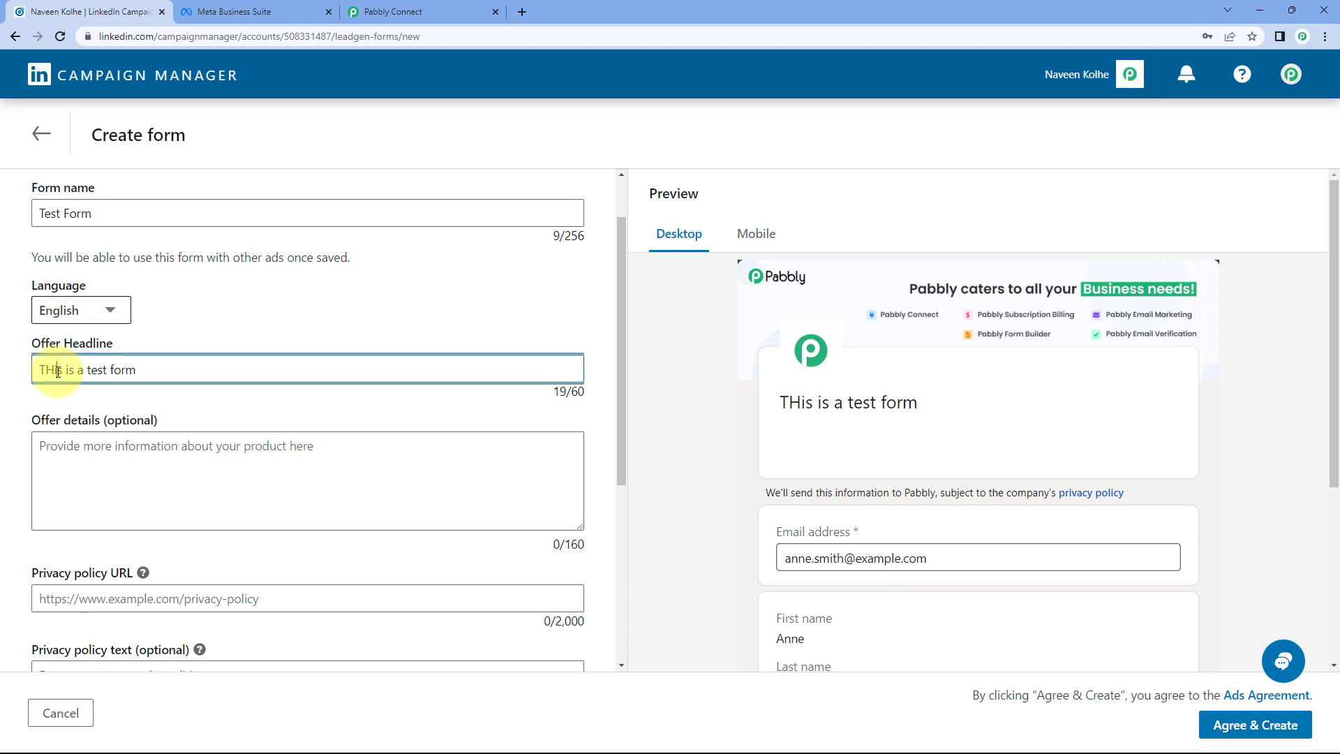
pyautogui.press('BackSpace')
pyautogui.write('h')
pyautogui.click(112, 402)
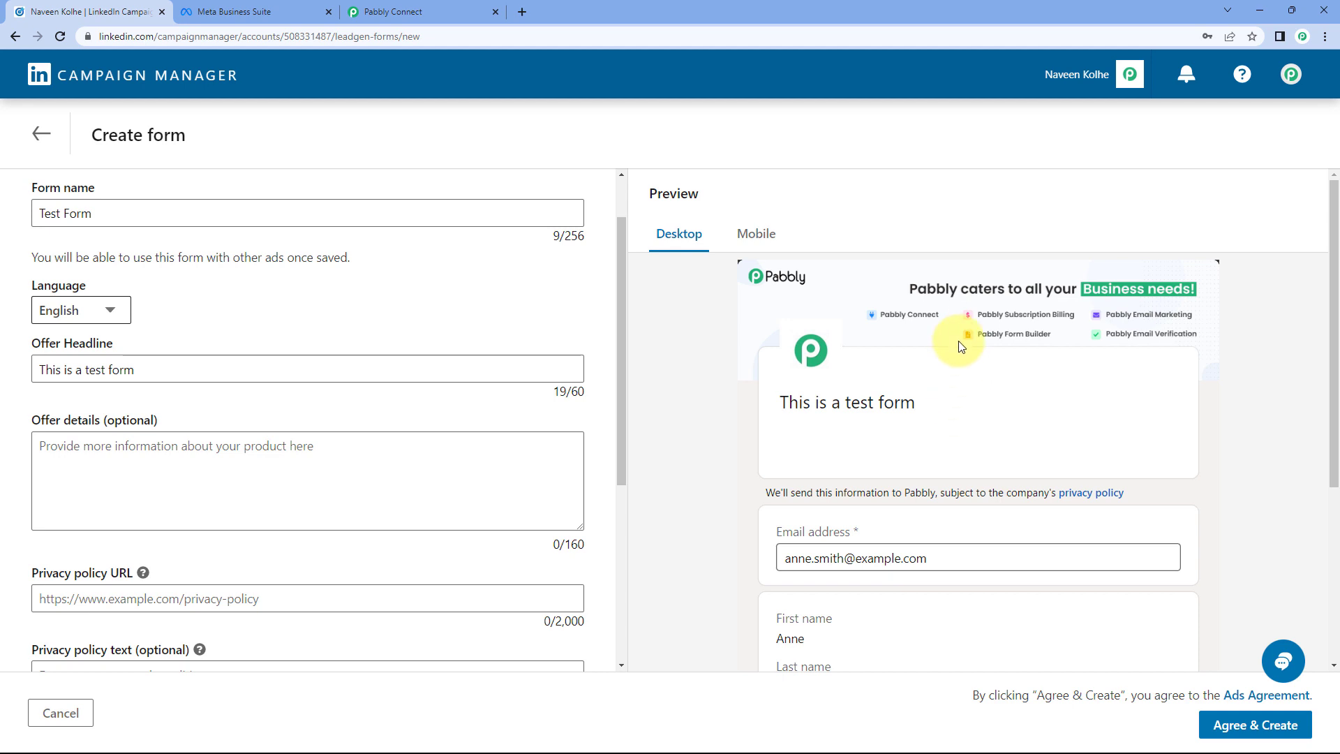
pyautogui.scroll(-2, 873, 337)
pyautogui.scroll(1, 743, 390)
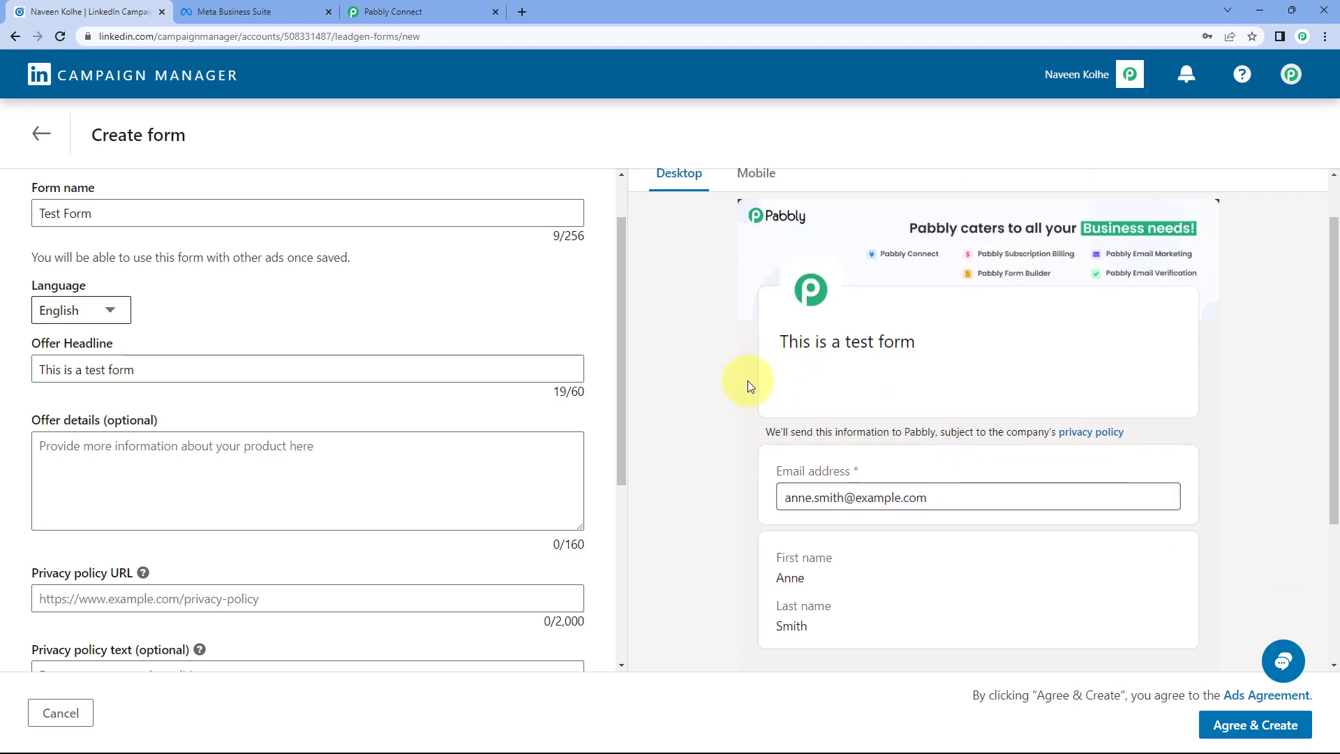
pyautogui.scroll(-1, 719, 460)
pyautogui.scroll(-1, 700, 462)
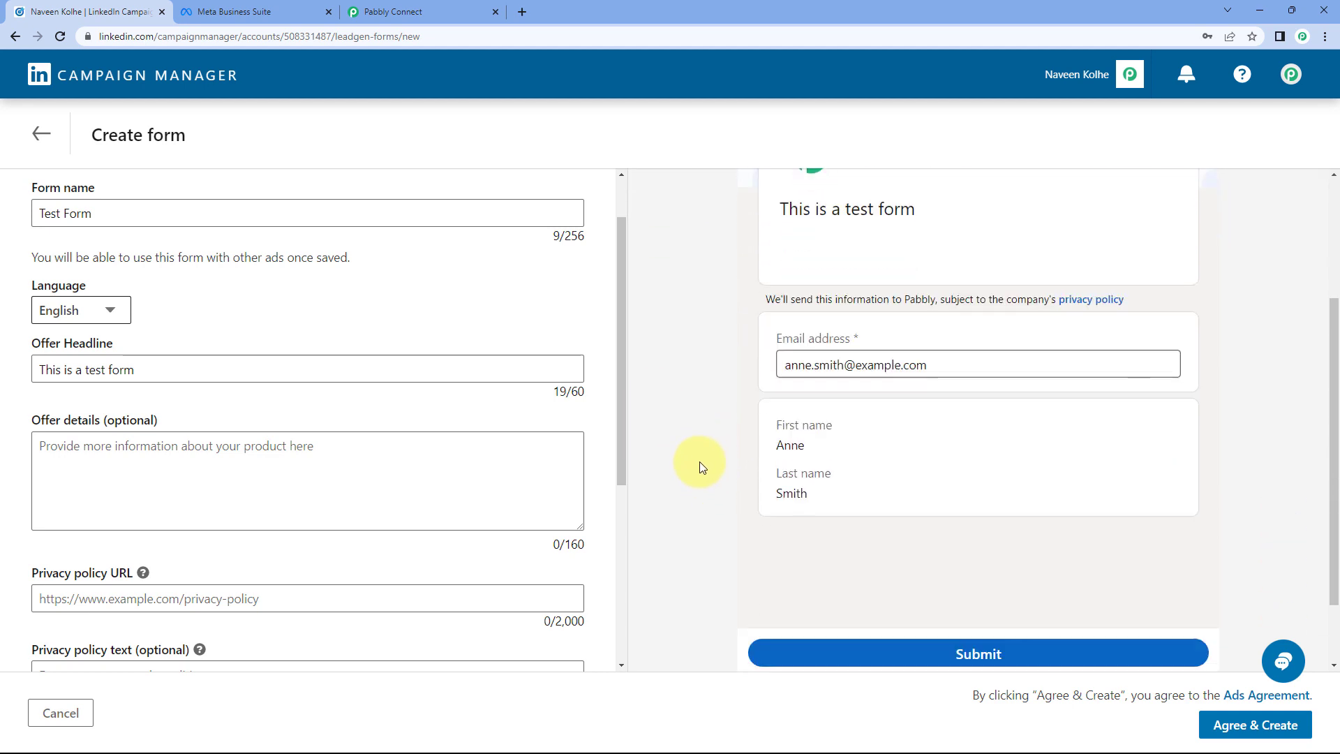
pyautogui.scroll(1, 700, 461)
pyautogui.scroll(-1, 260, 461)
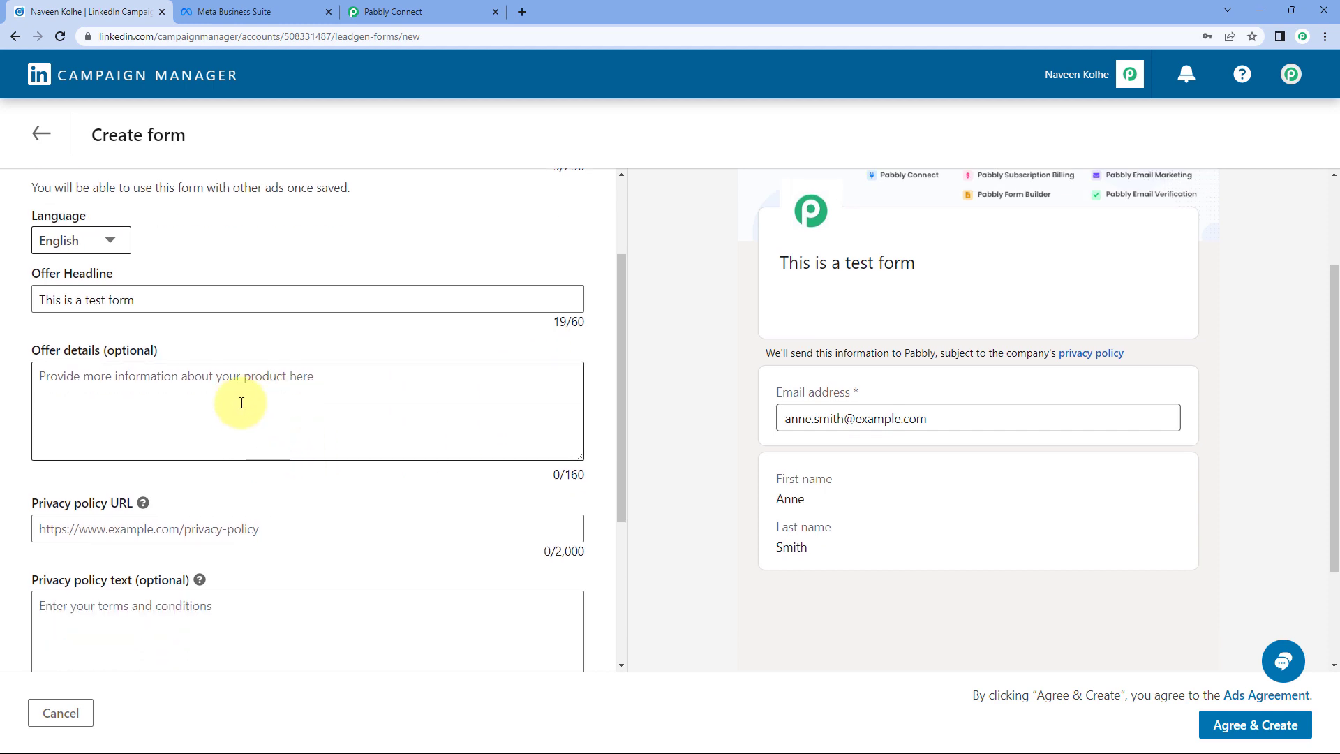
pyautogui.scroll(-1, 241, 403)
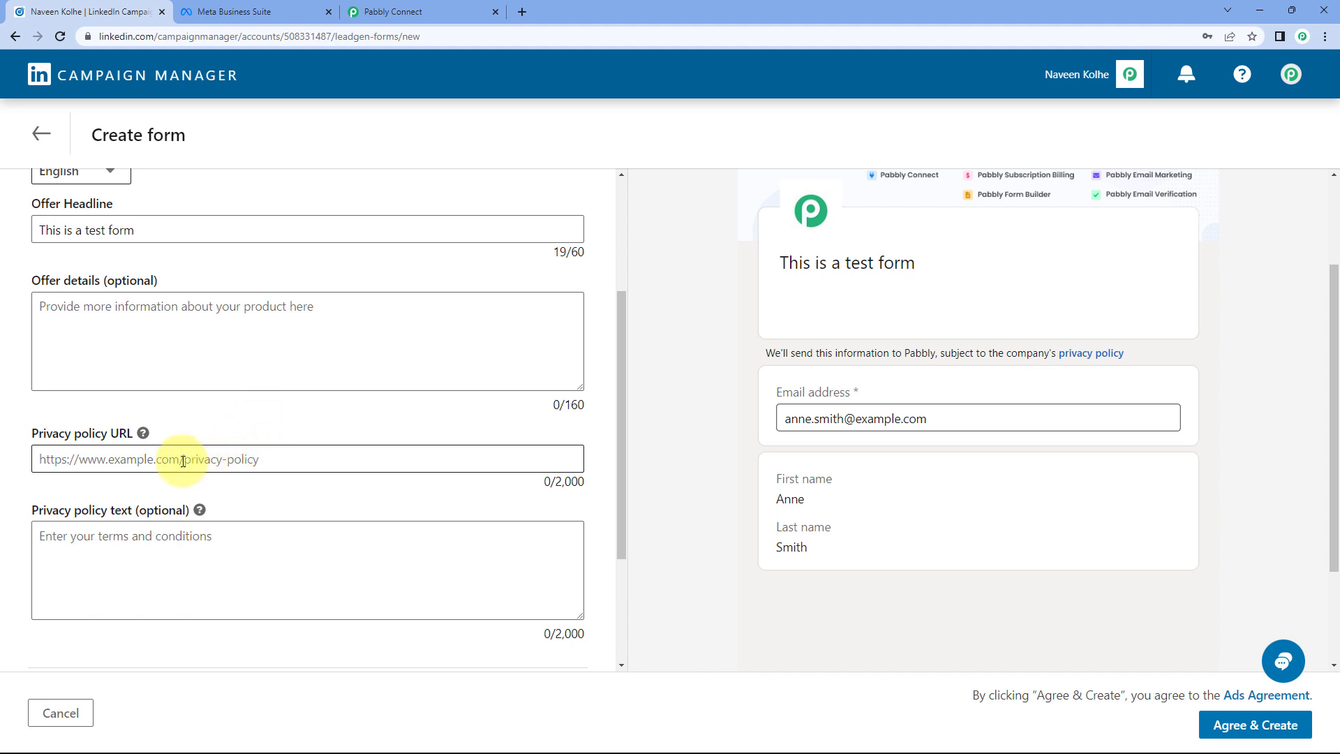
pyautogui.click(160, 460)
pyautogui.write('ht')
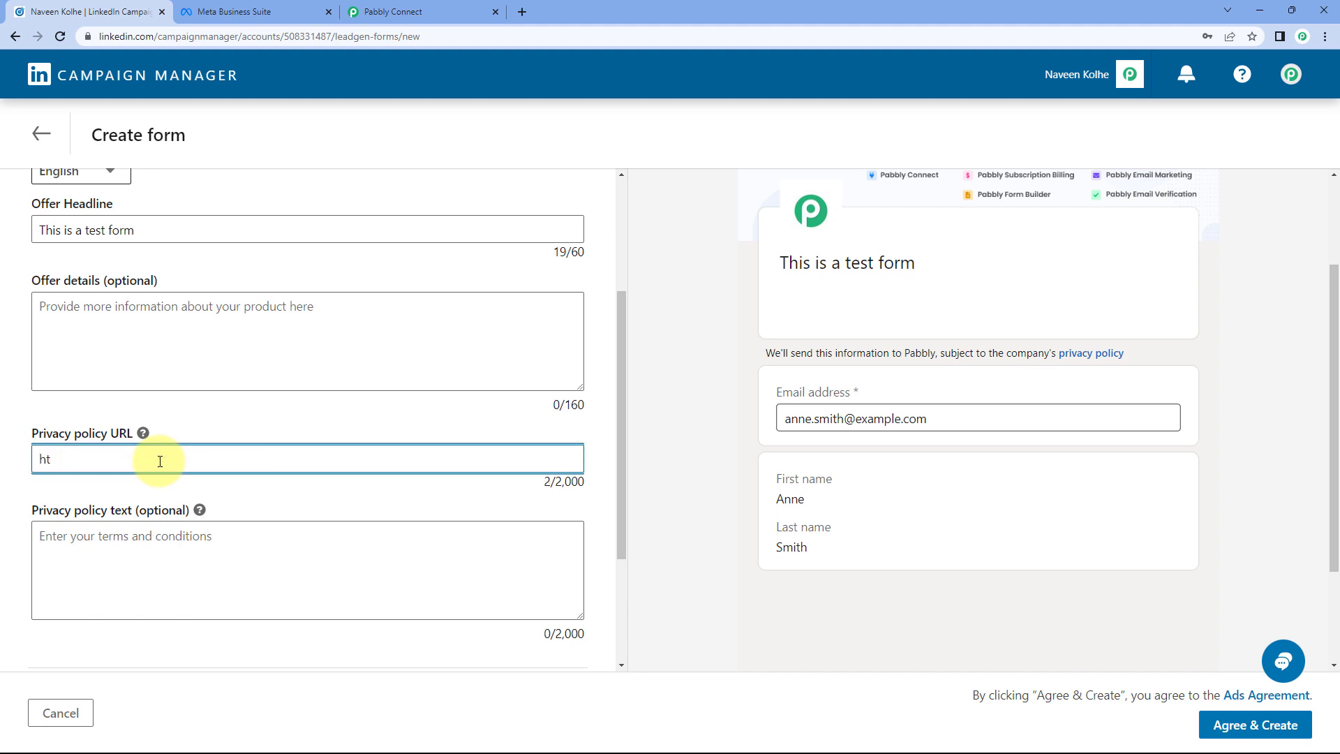
pyautogui.write('tp')
pyautogui.press('BackSpace')
pyautogui.write('tps://www.pabbly.com/privacy-policy')
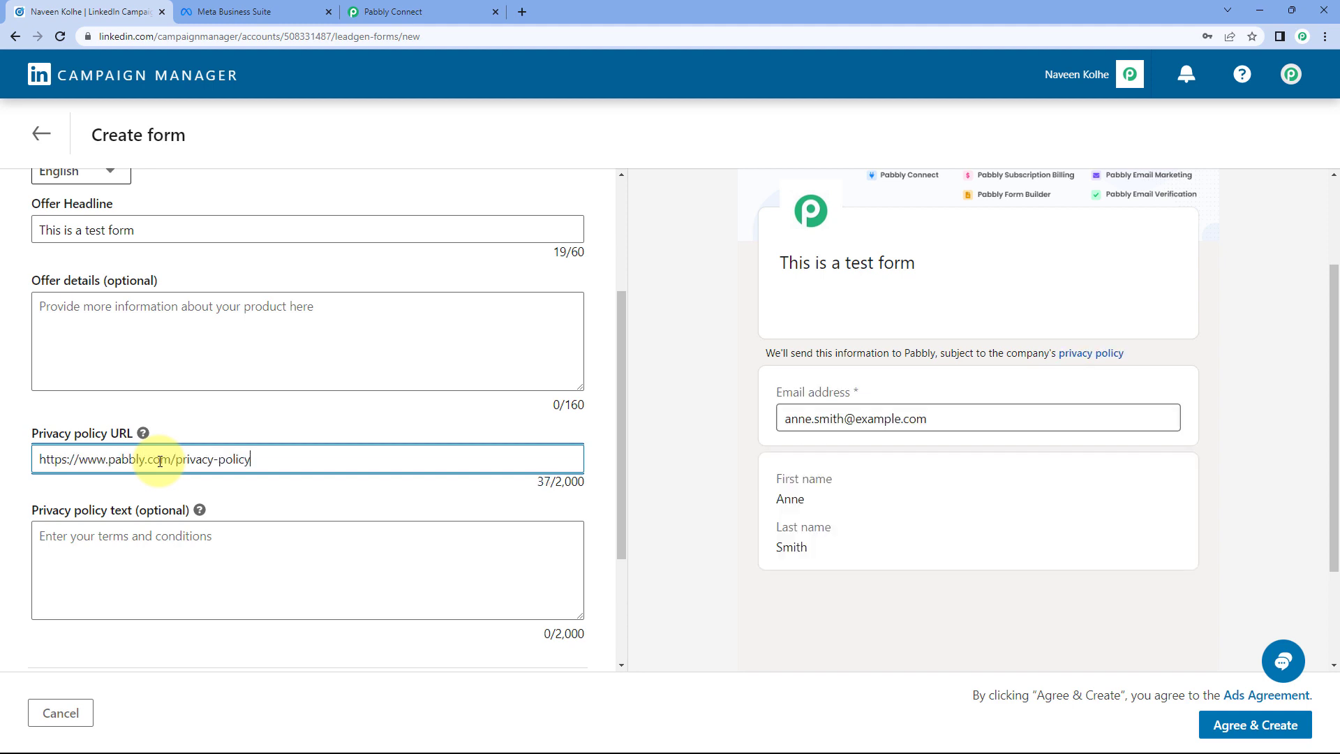
pyautogui.scroll(-2, 168, 447)
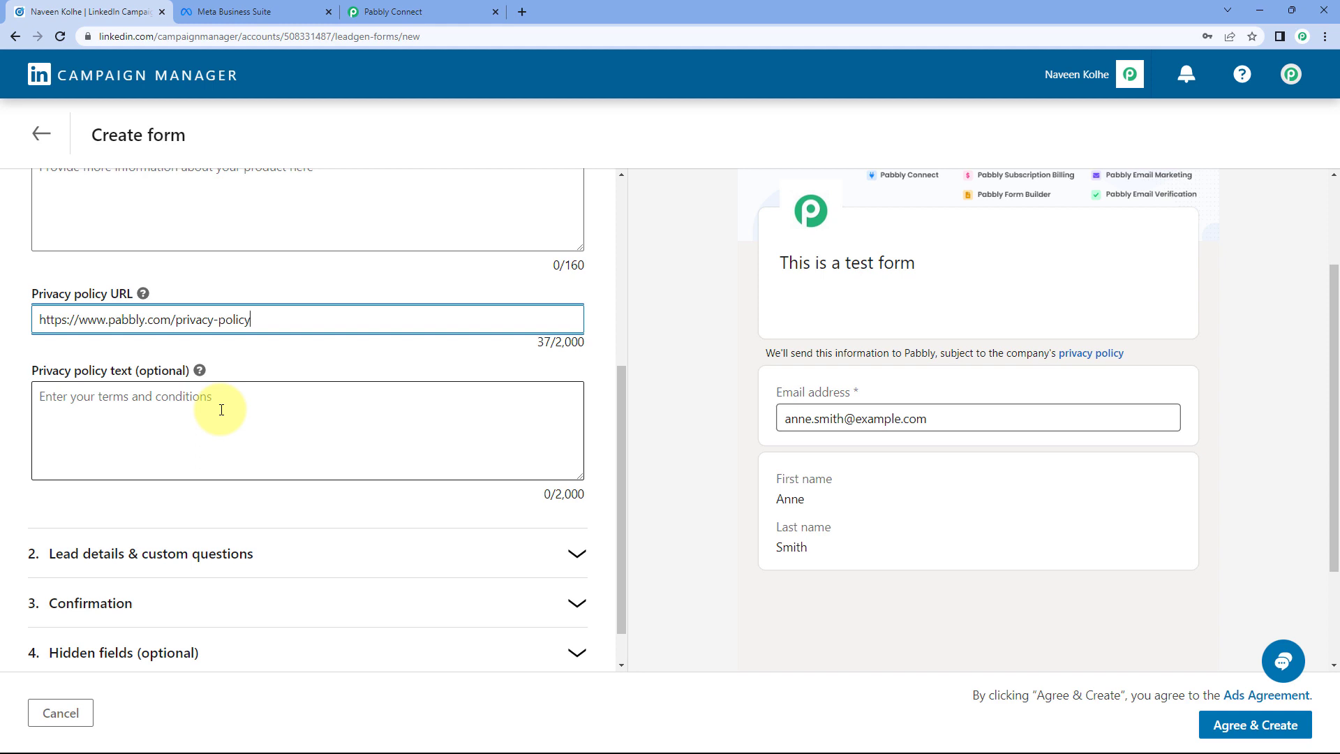
pyautogui.scroll(-1, 222, 409)
# Step: Tick Phone number under the Contact category in Lead details & custom questions
pyautogui.click(265, 508)
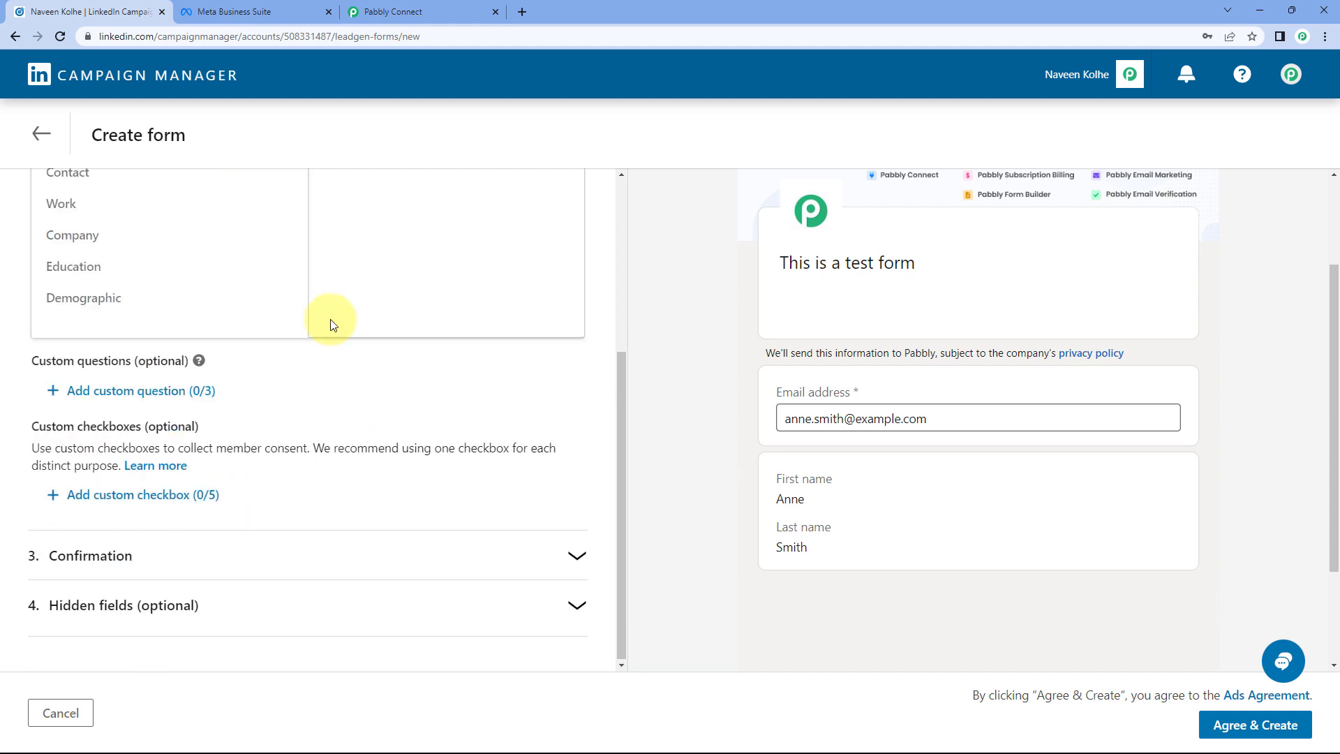
pyautogui.scroll(3, 316, 396)
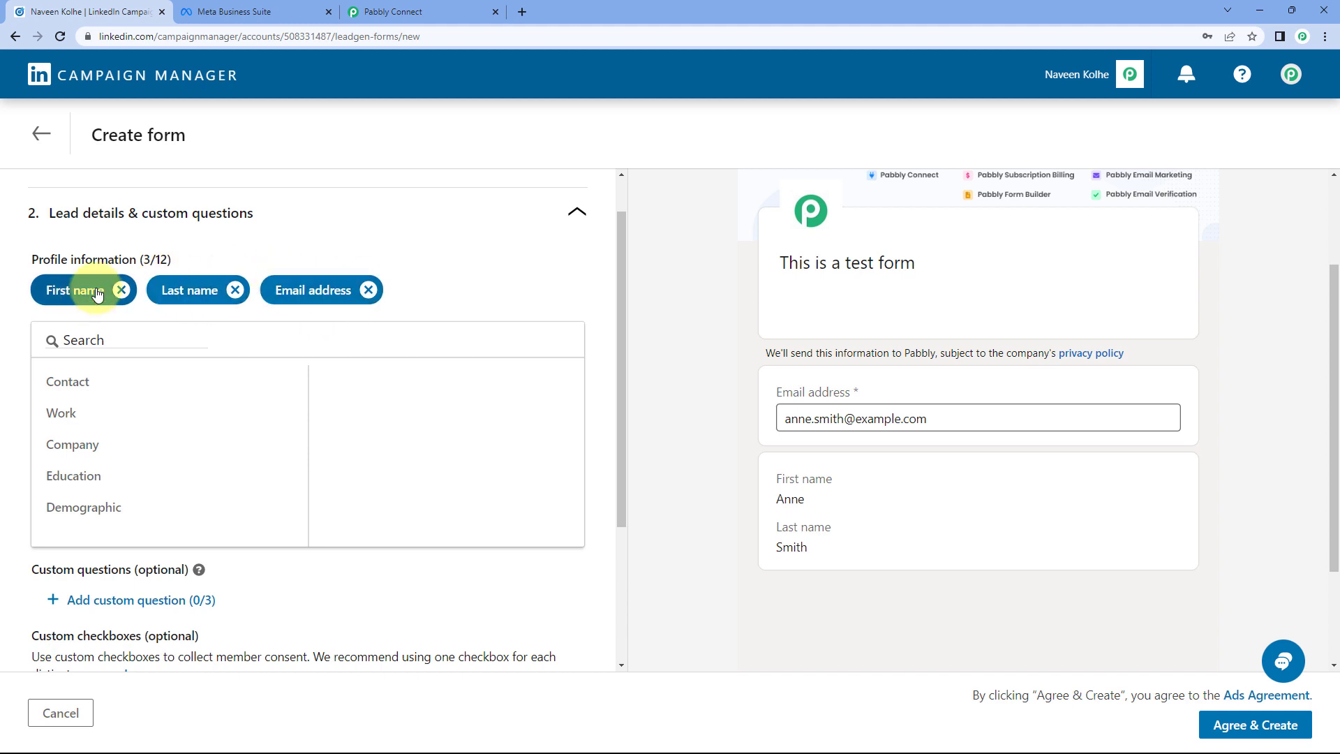
pyautogui.click(147, 388)
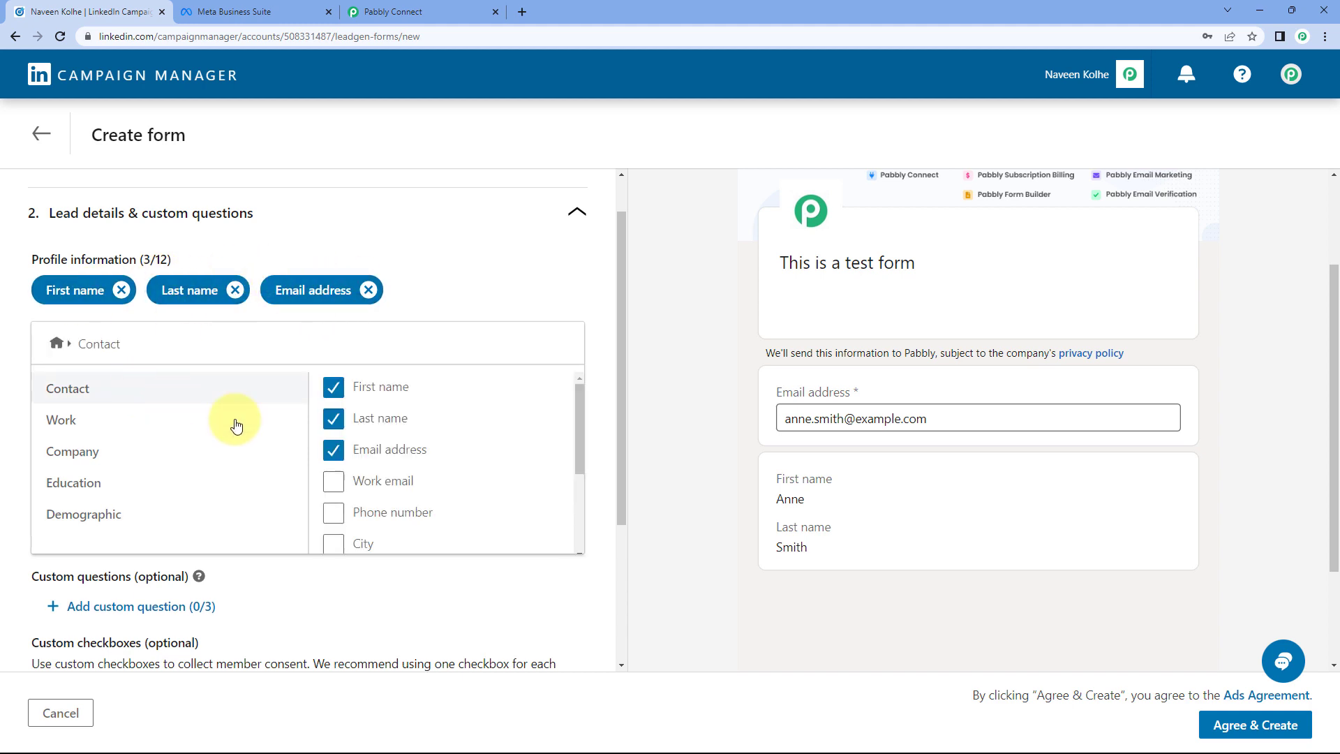
pyautogui.click(339, 507)
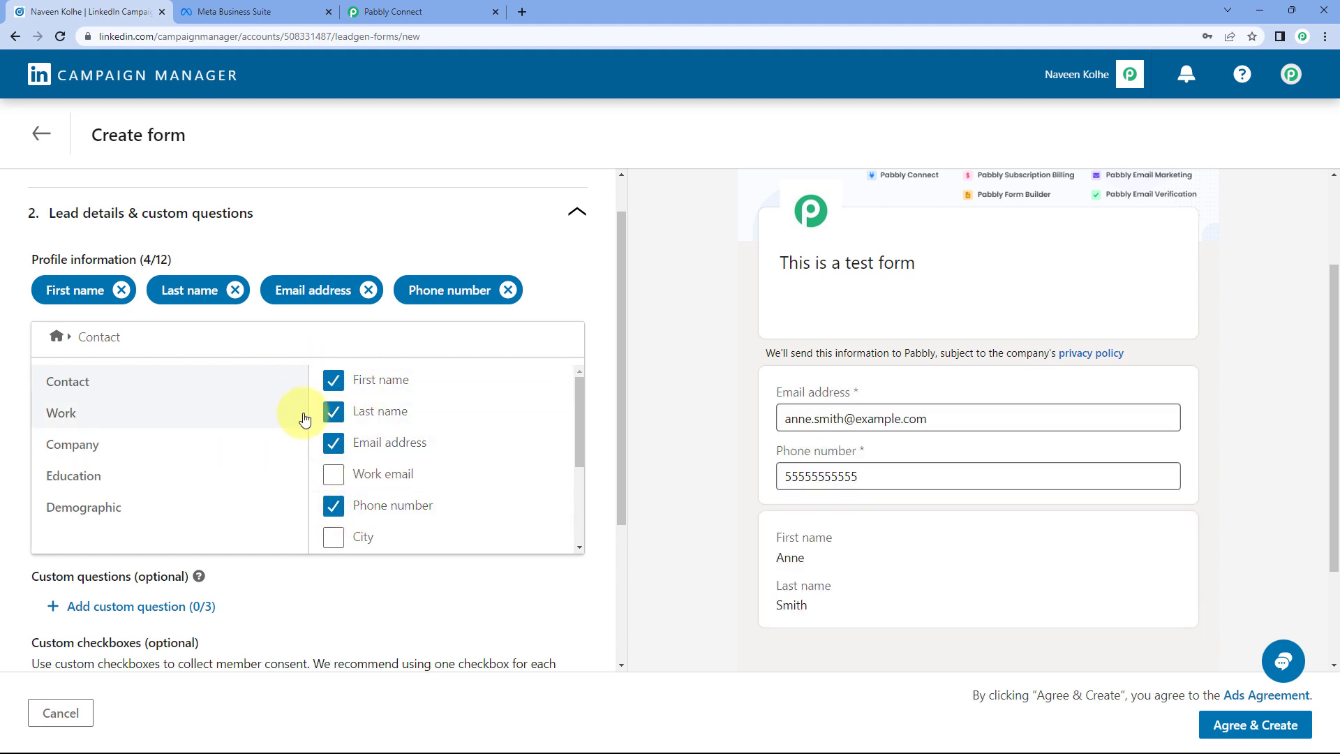
pyautogui.scroll(-1, 268, 443)
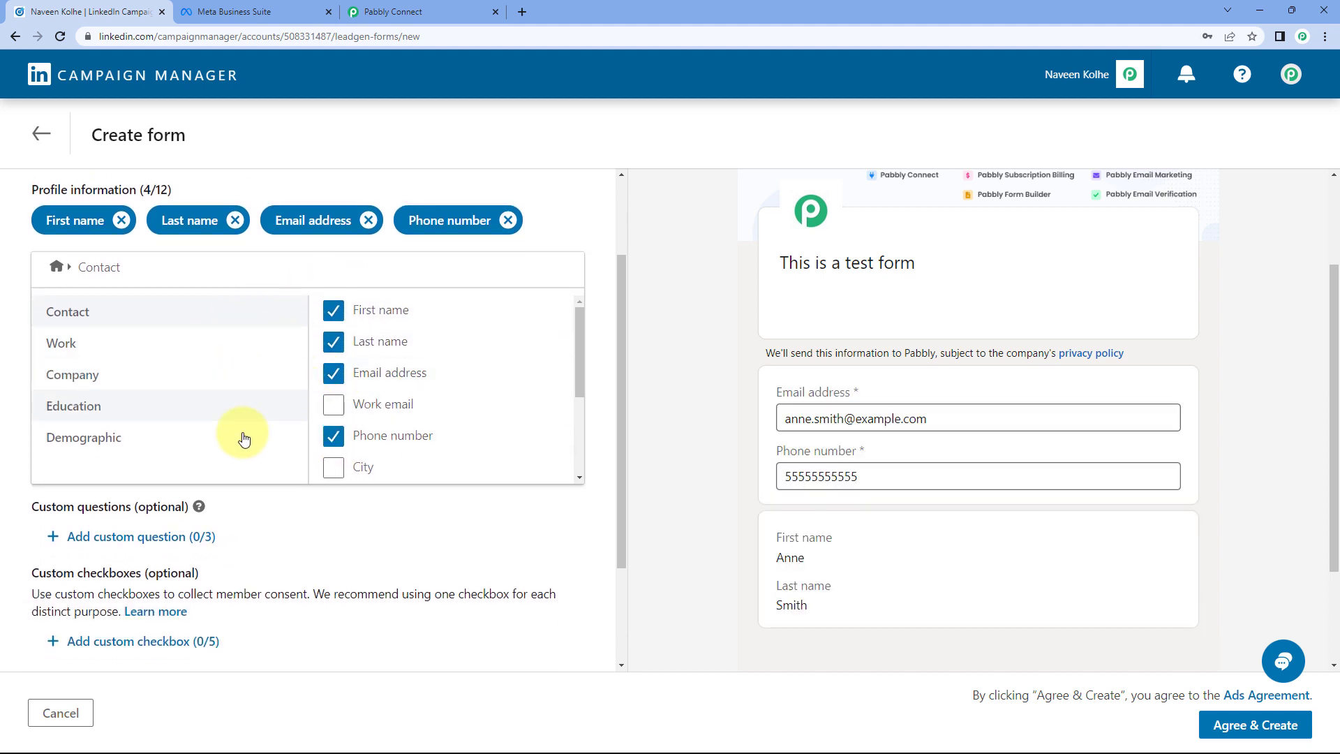
pyautogui.scroll(-1, 240, 382)
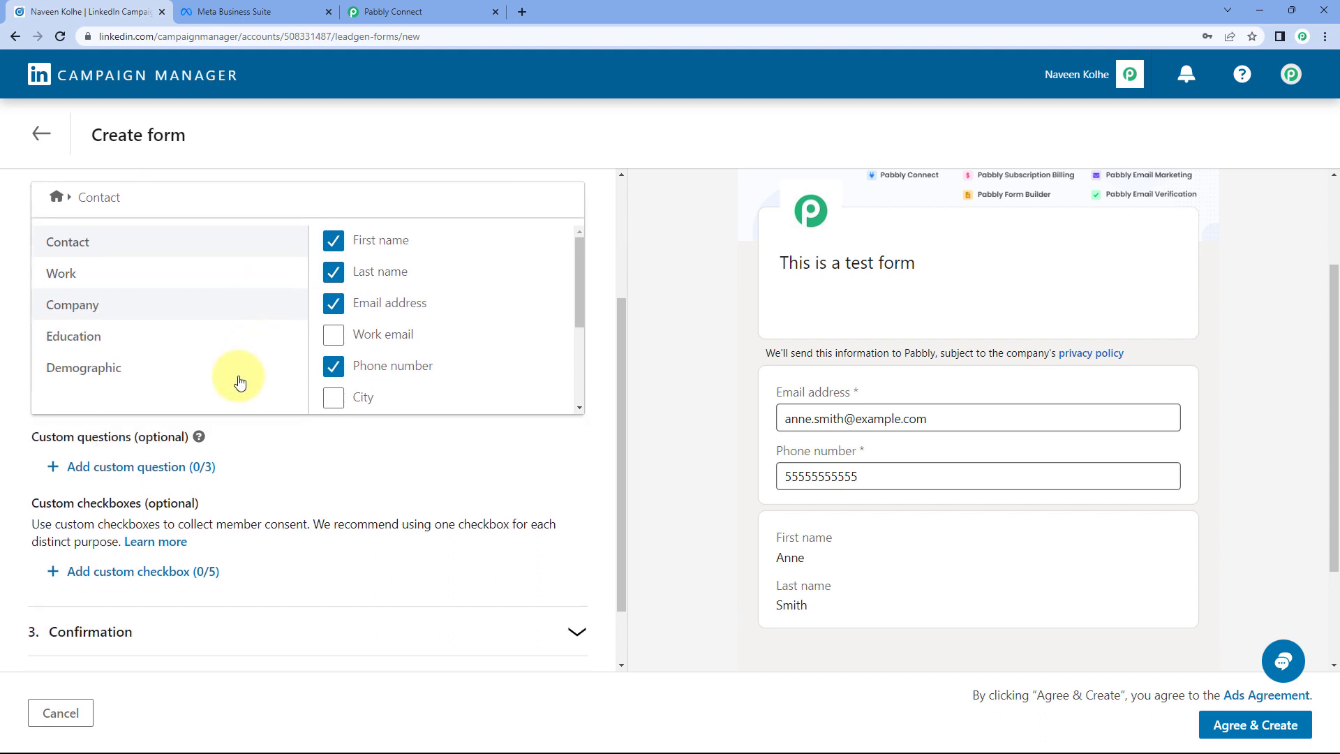
pyautogui.scroll(-1, 240, 381)
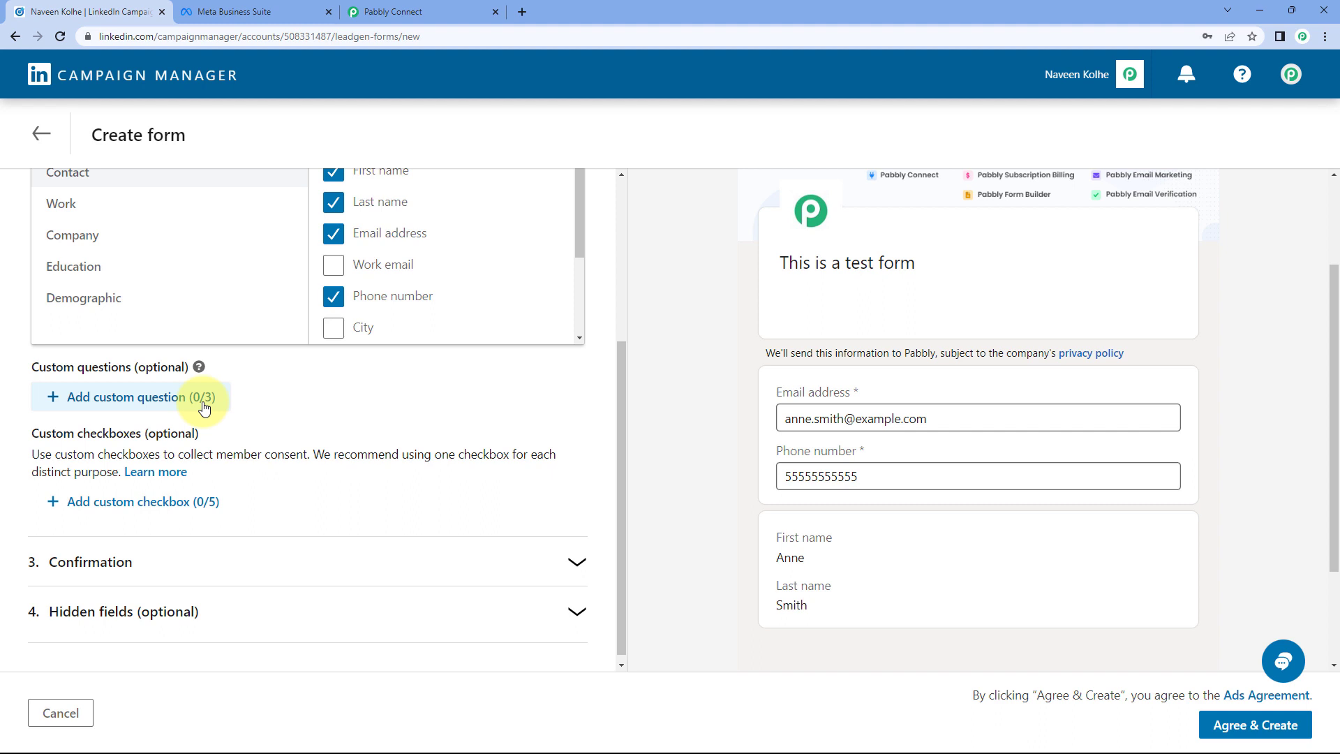
pyautogui.scroll(3, 356, 479)
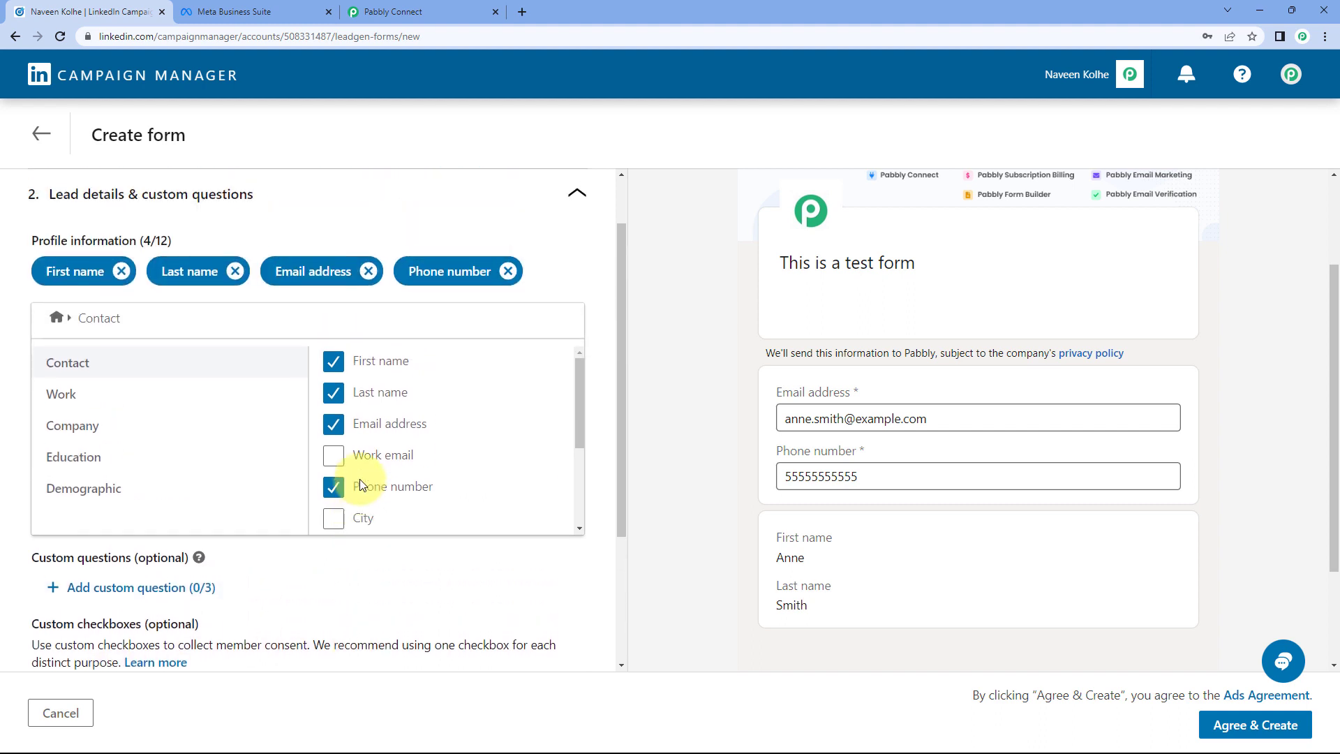
pyautogui.scroll(1, 358, 478)
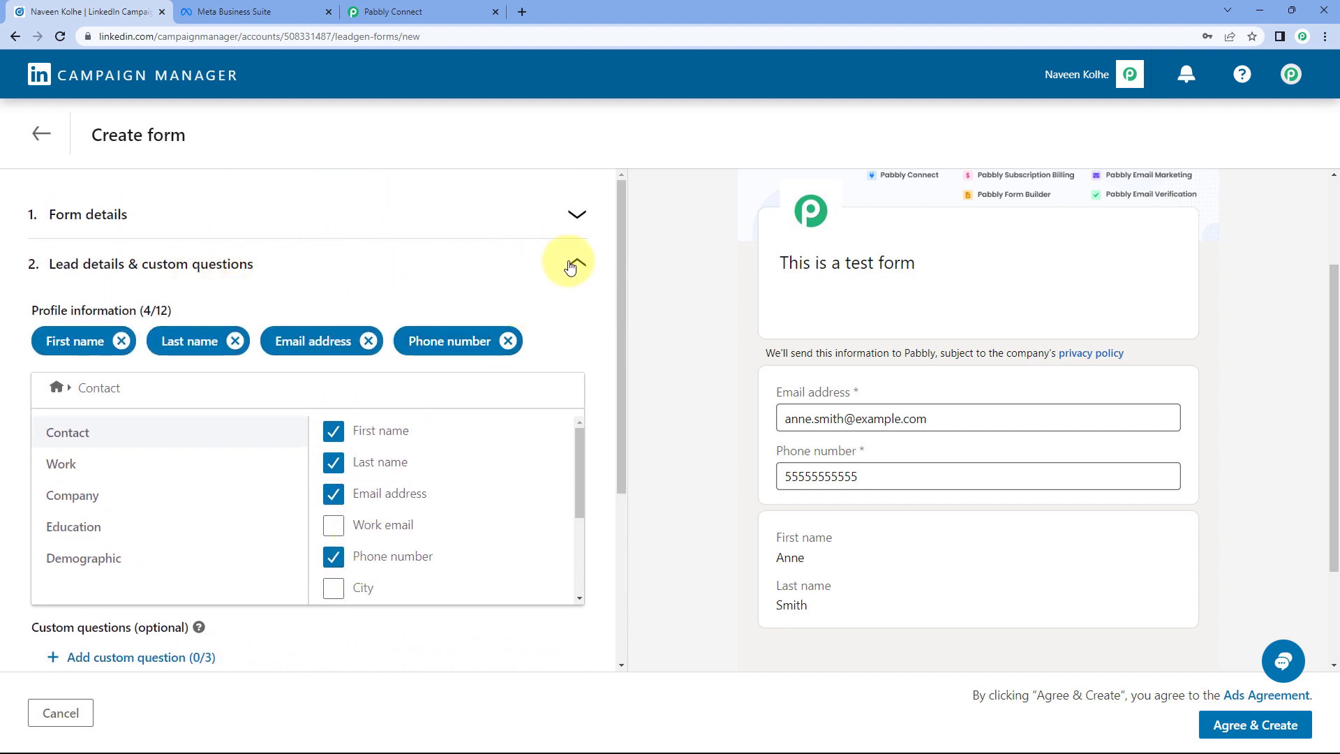
pyautogui.scroll(-4, 286, 347)
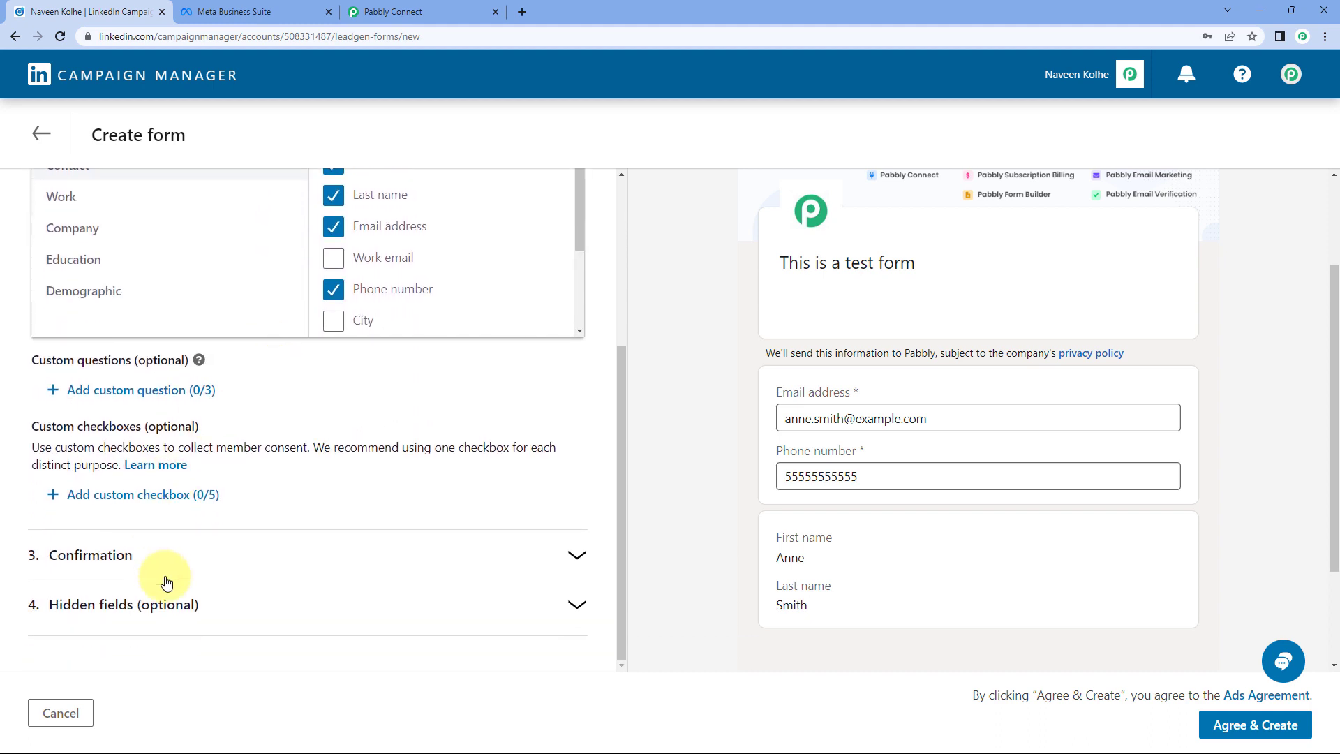
# Step: Keep Visit company website as the confirmation call-to-action and review Hidden fields
pyautogui.click(178, 558)
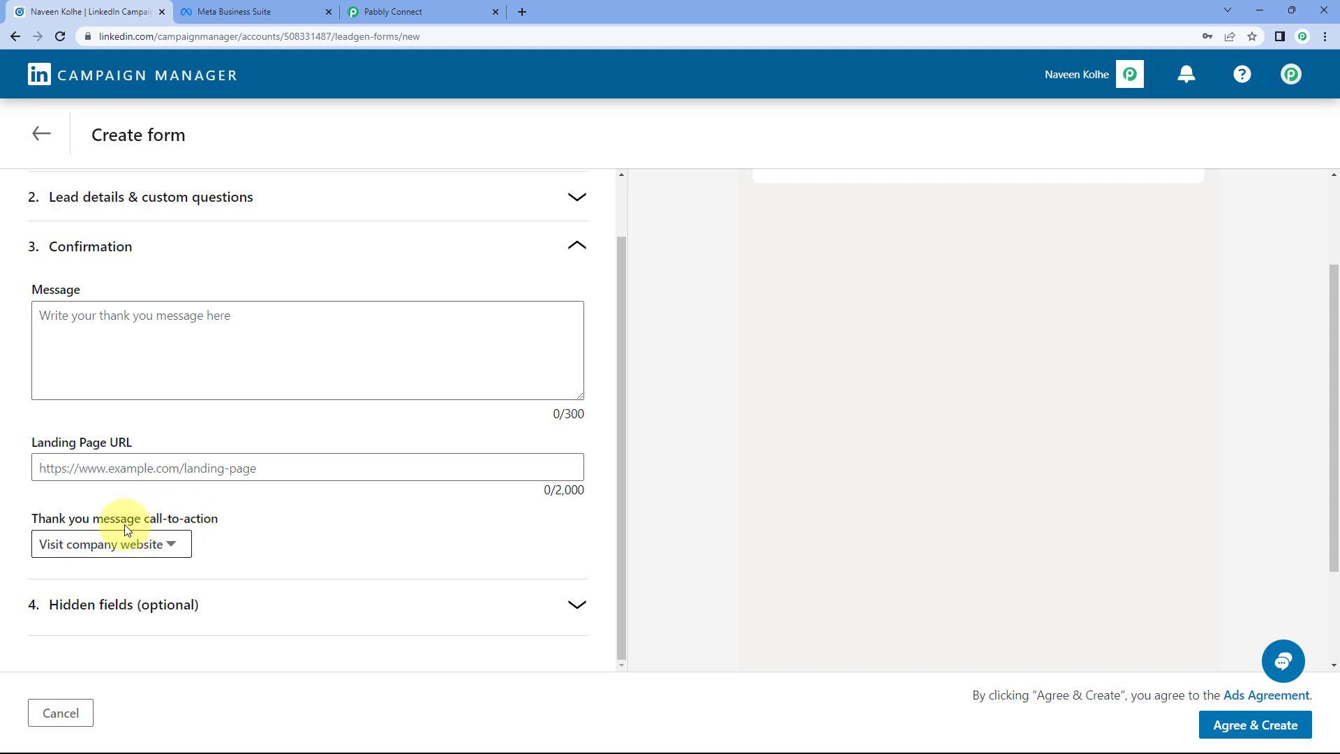
pyautogui.click(165, 543)
pyautogui.click(164, 507)
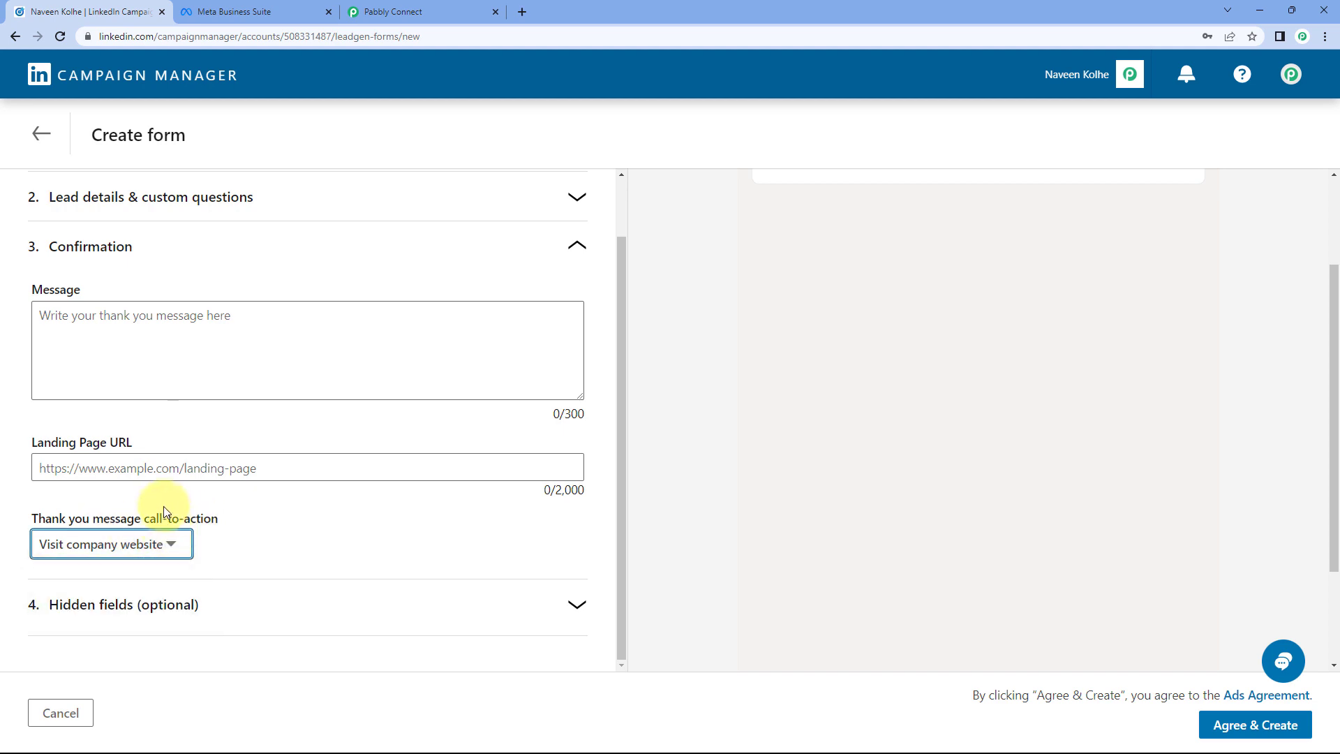
pyautogui.click(171, 544)
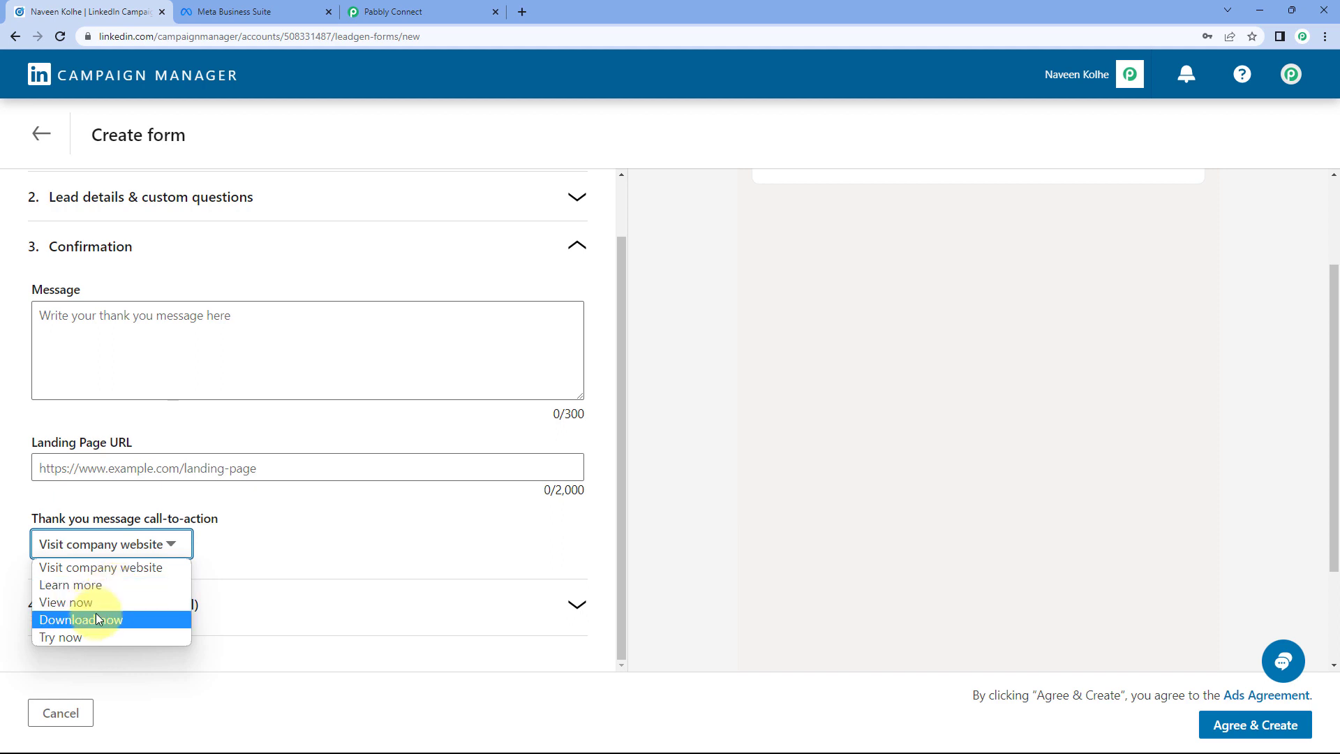
pyautogui.click(239, 556)
pyautogui.click(353, 607)
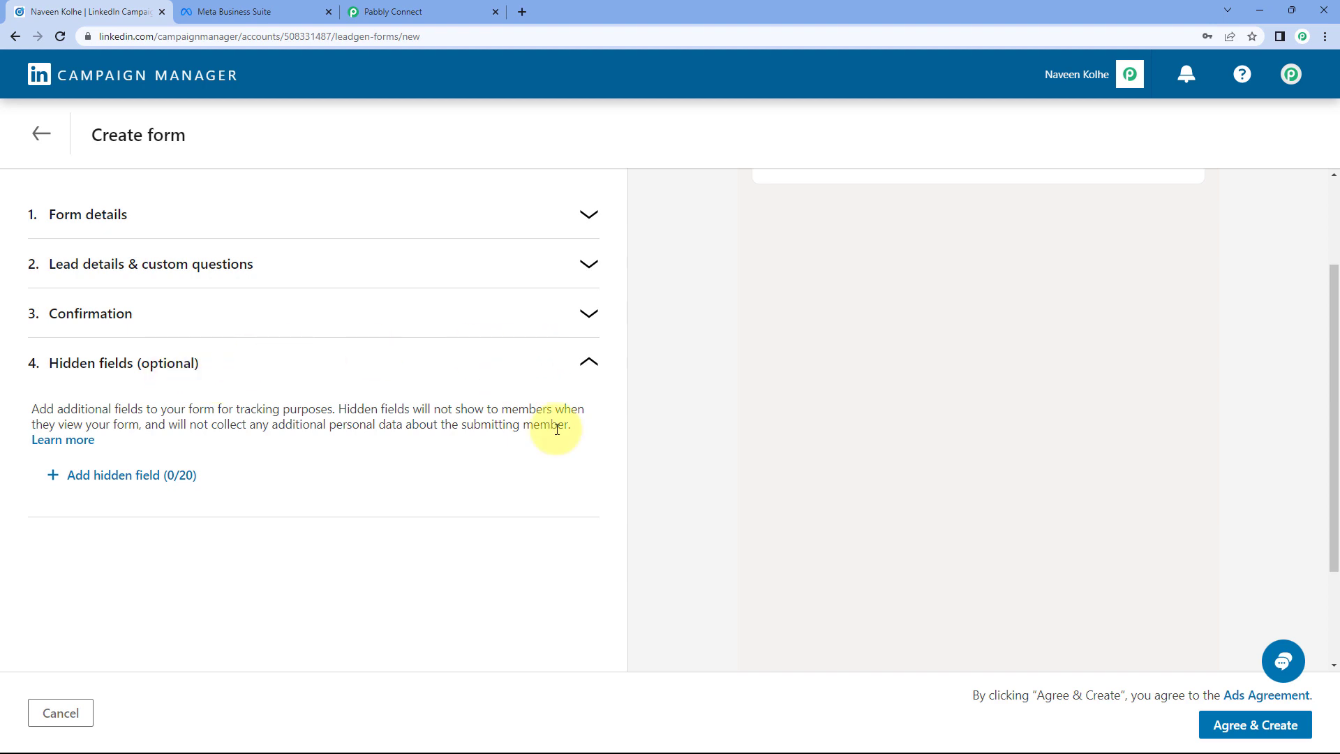
pyautogui.scroll(3, 671, 315)
pyautogui.scroll(2, 712, 328)
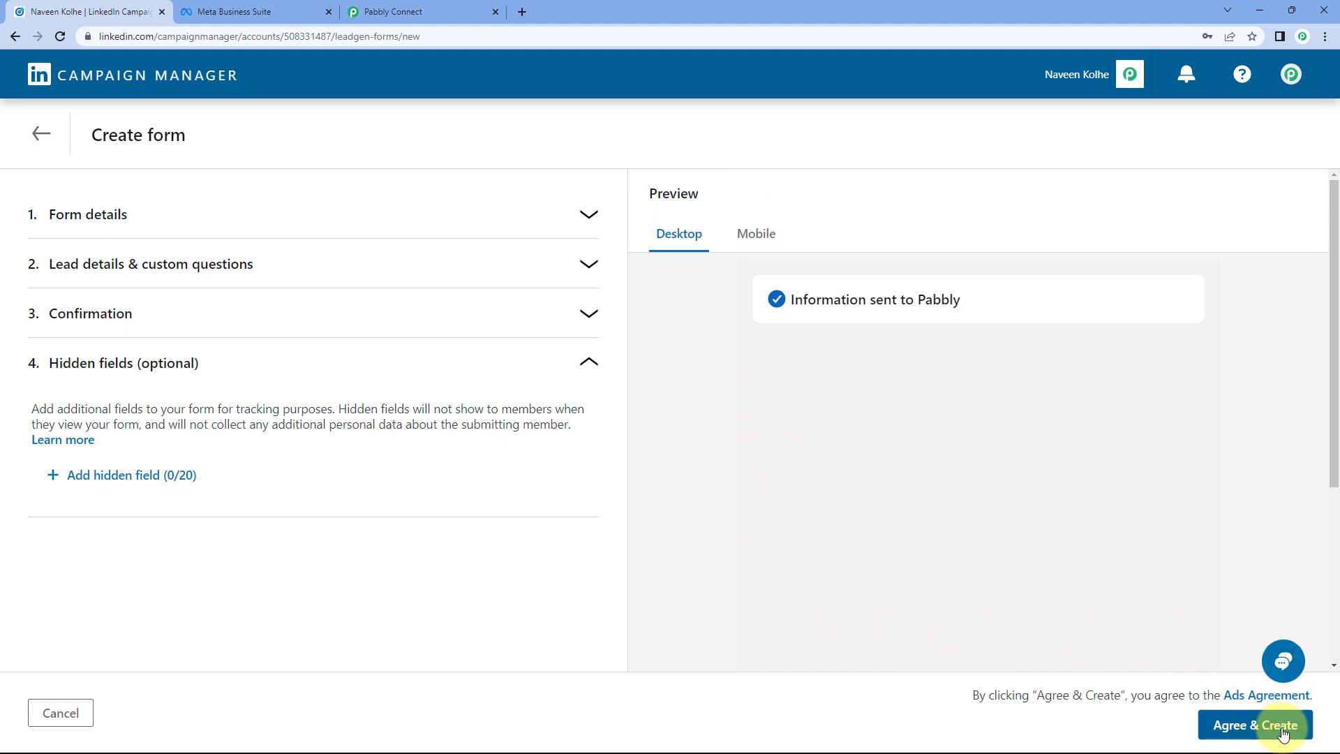
# Step: Leave the lead form draft without saving and return to the forms table
pyautogui.click(41, 133)
pyautogui.click(760, 456)
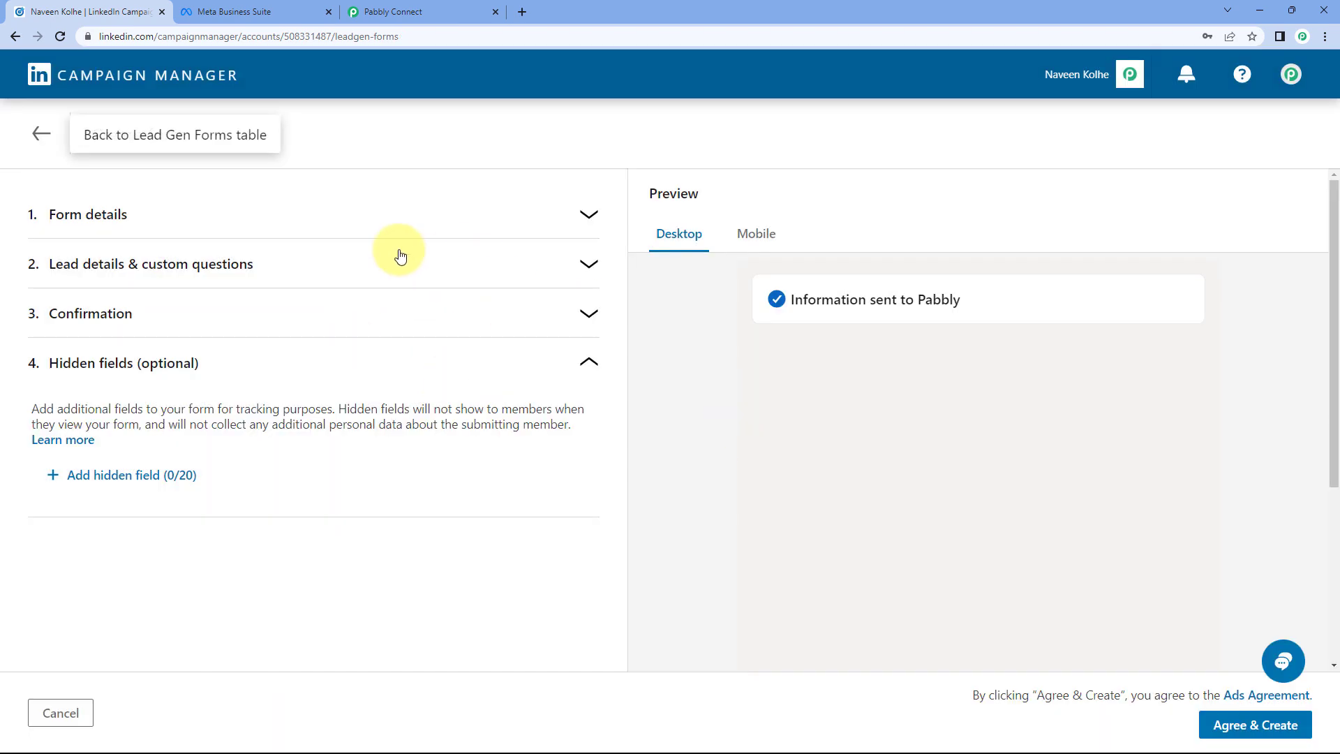
pyautogui.scroll(-1, 282, 339)
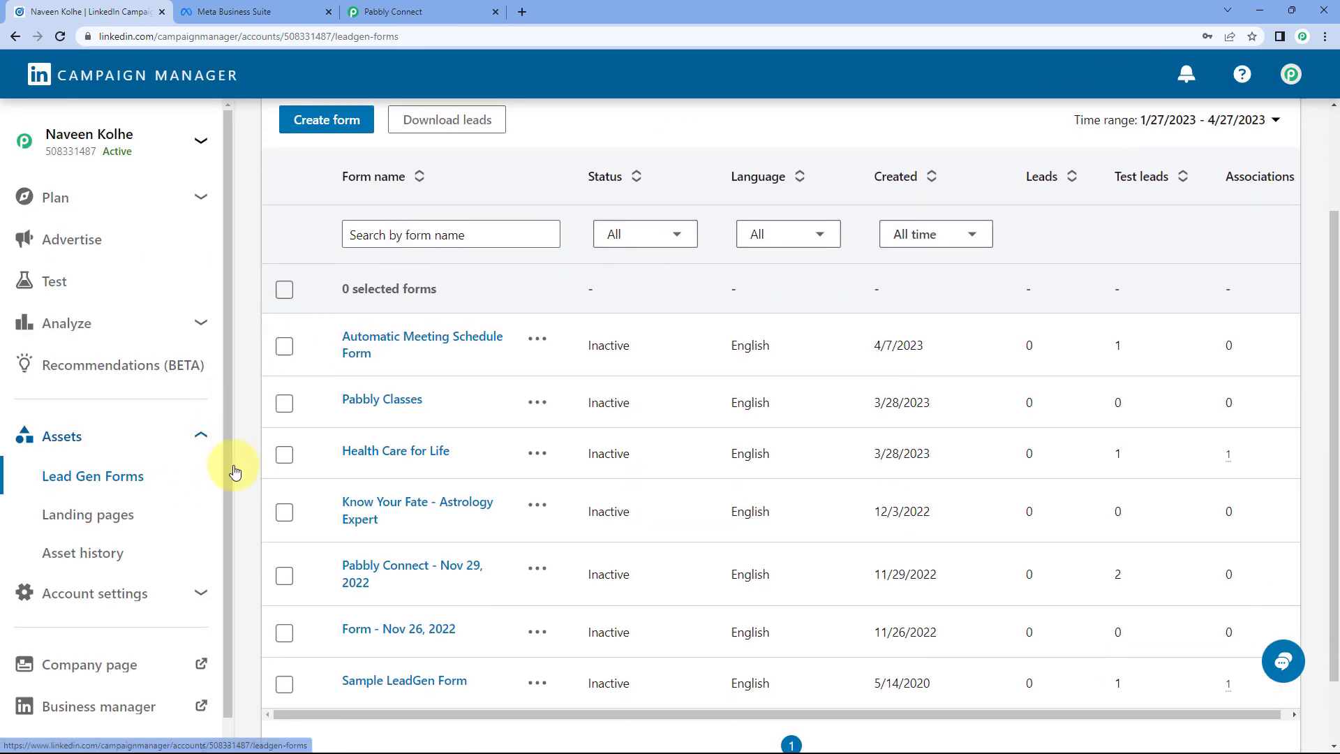
pyautogui.scroll(-1, 254, 445)
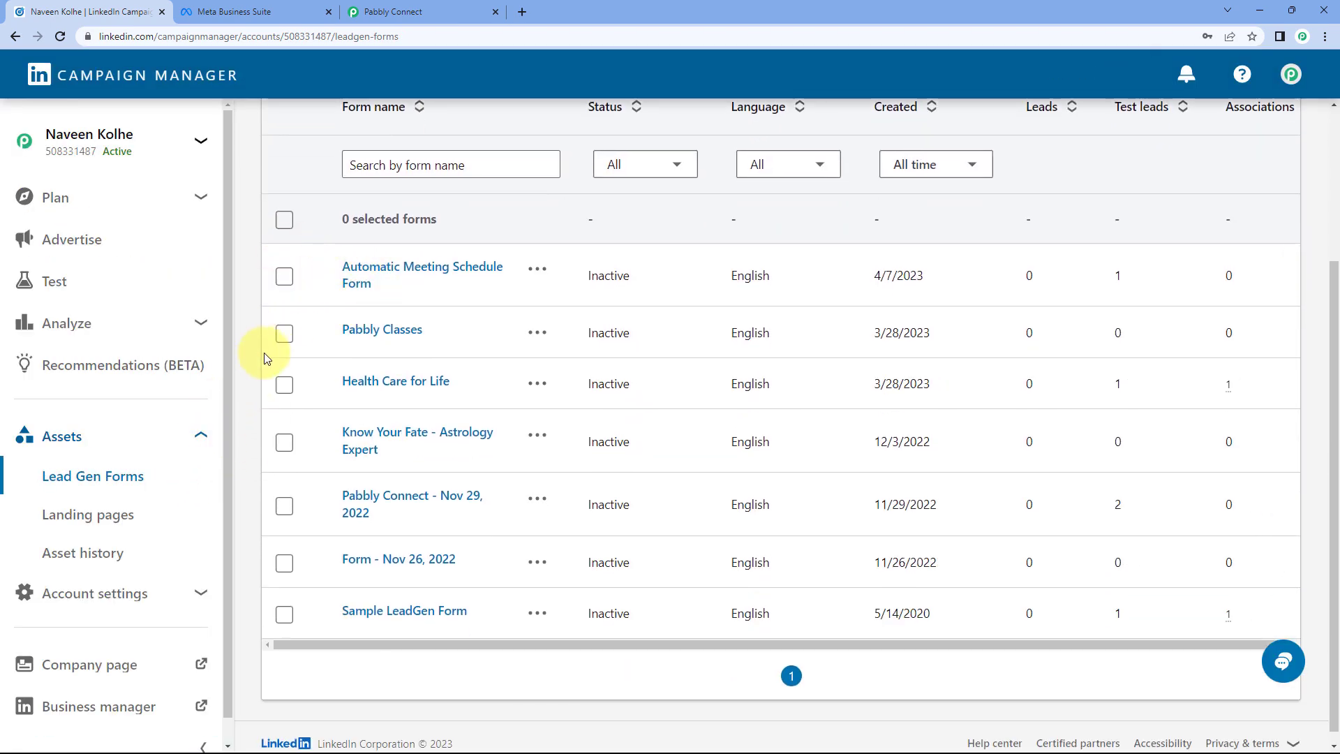
pyautogui.scroll(1, 257, 359)
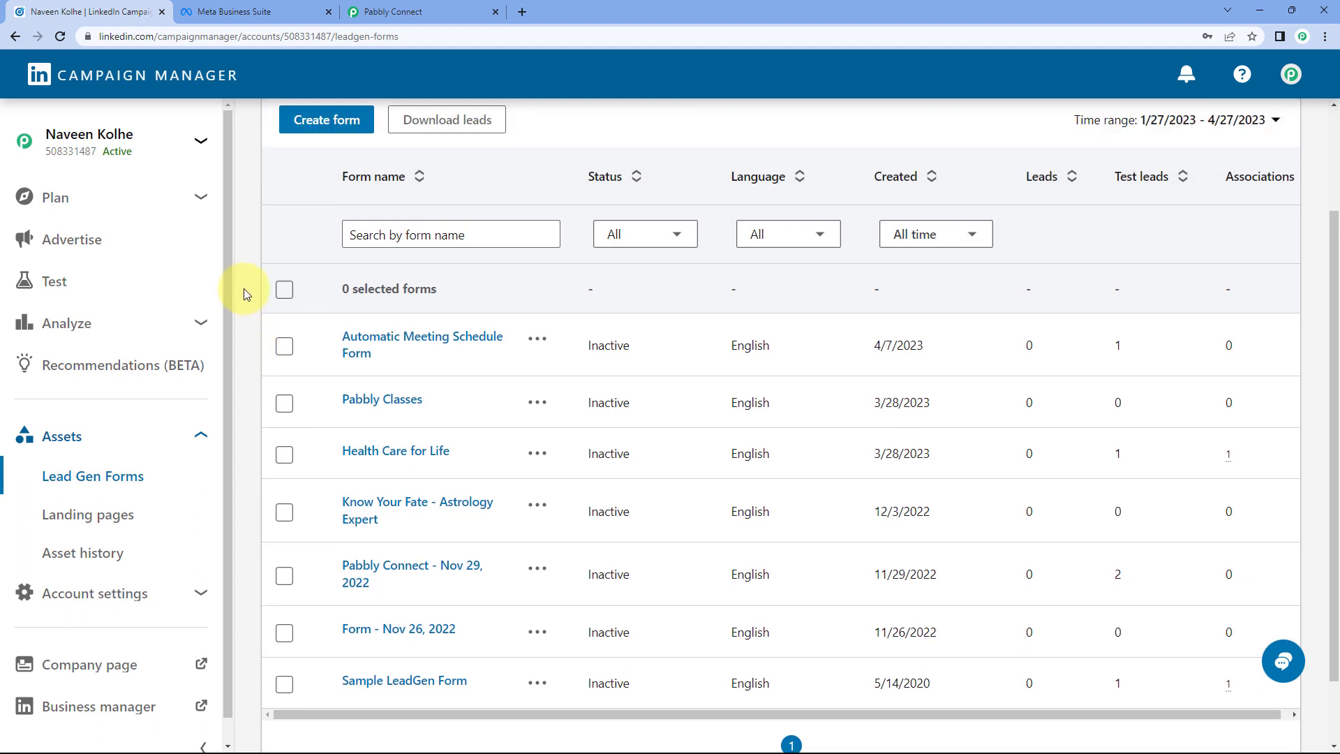
pyautogui.scroll(2, 242, 289)
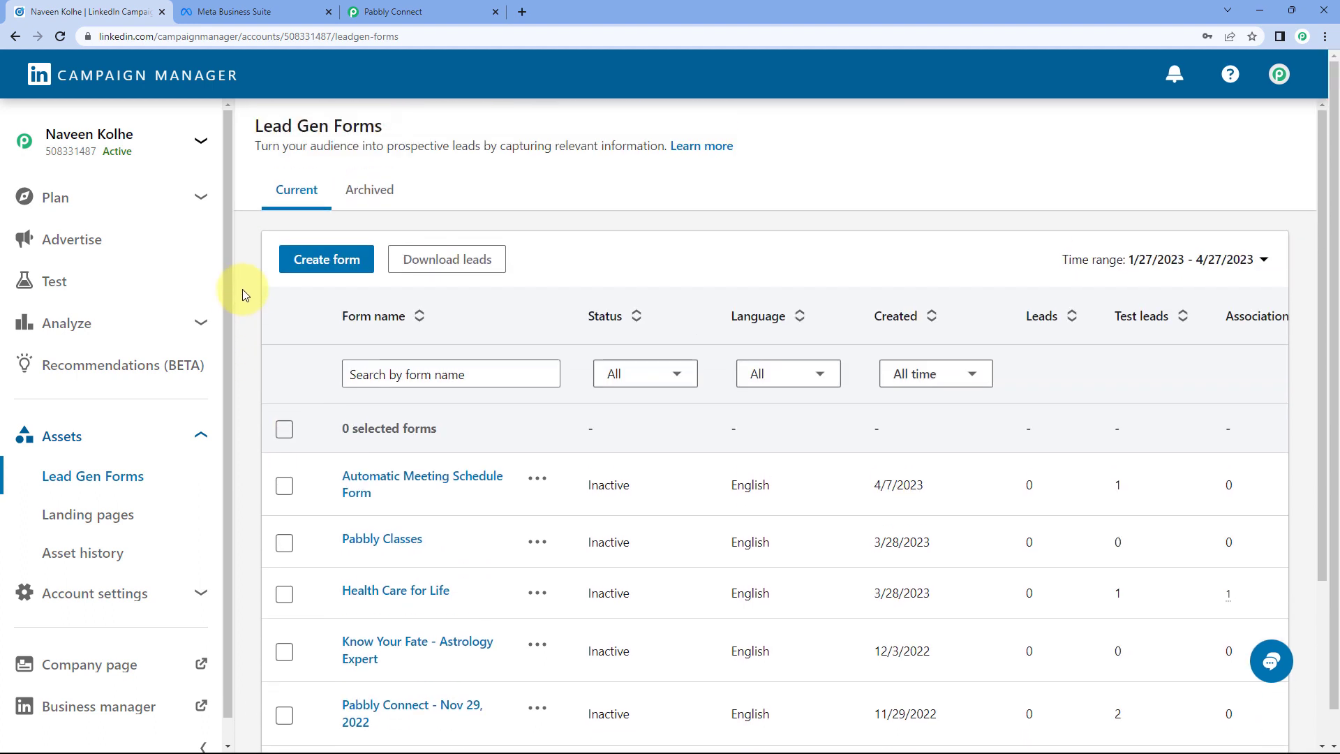
# Step: Open the Pabbly Connect group's Lead generation - Apr 5, 2023 campaign and start a new ad
pyautogui.click(84, 240)
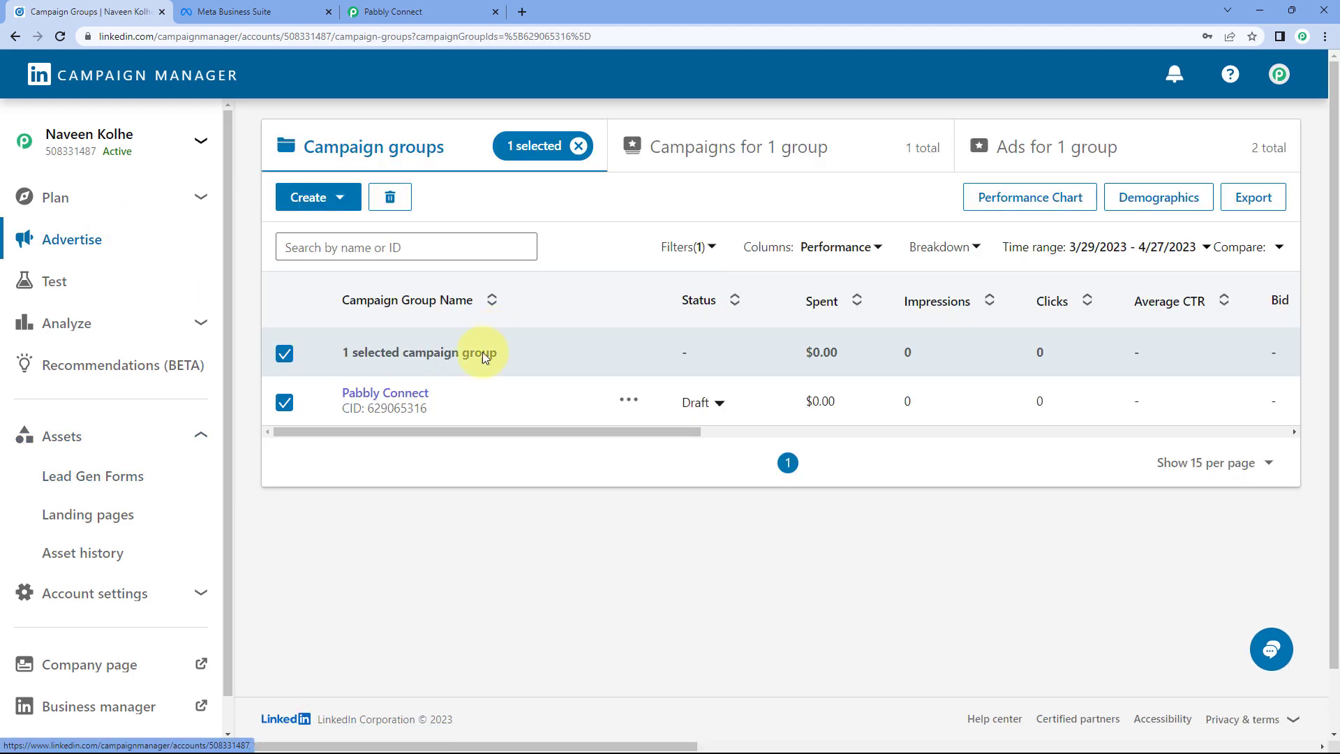
pyautogui.click(387, 393)
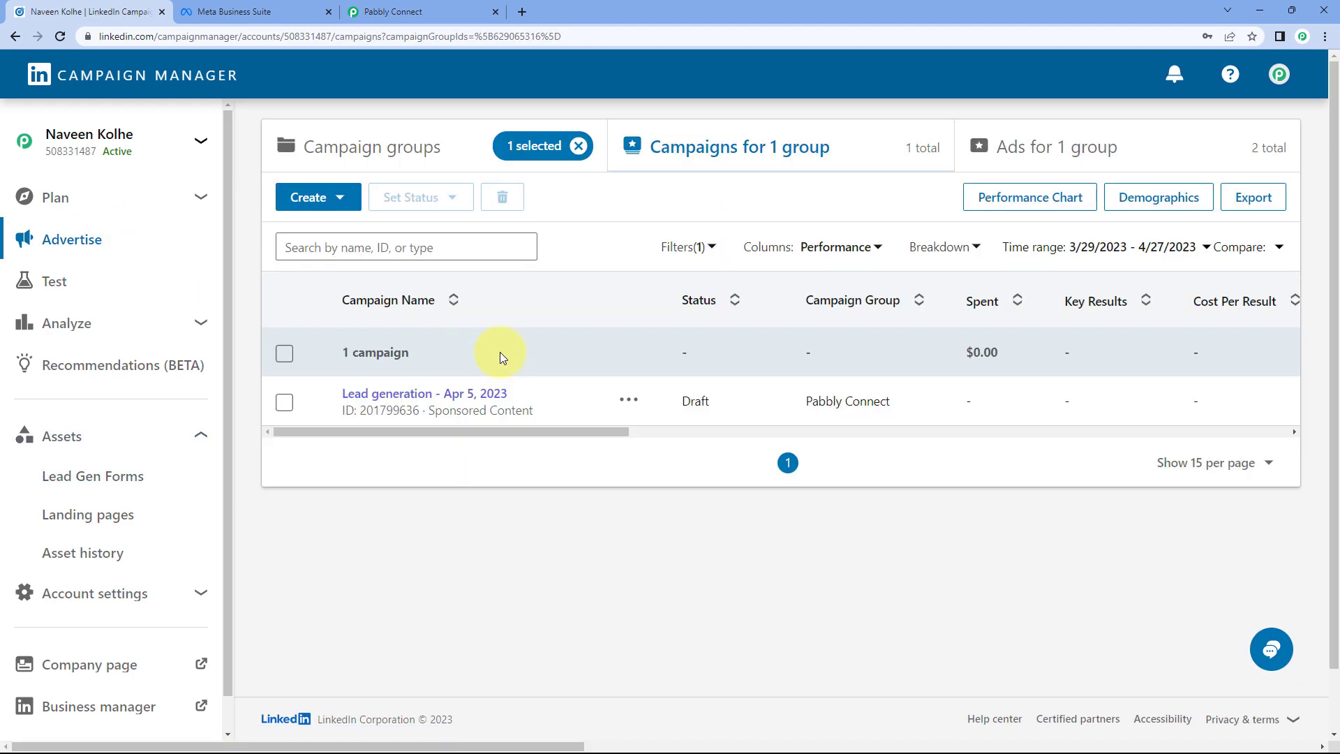
pyautogui.click(455, 394)
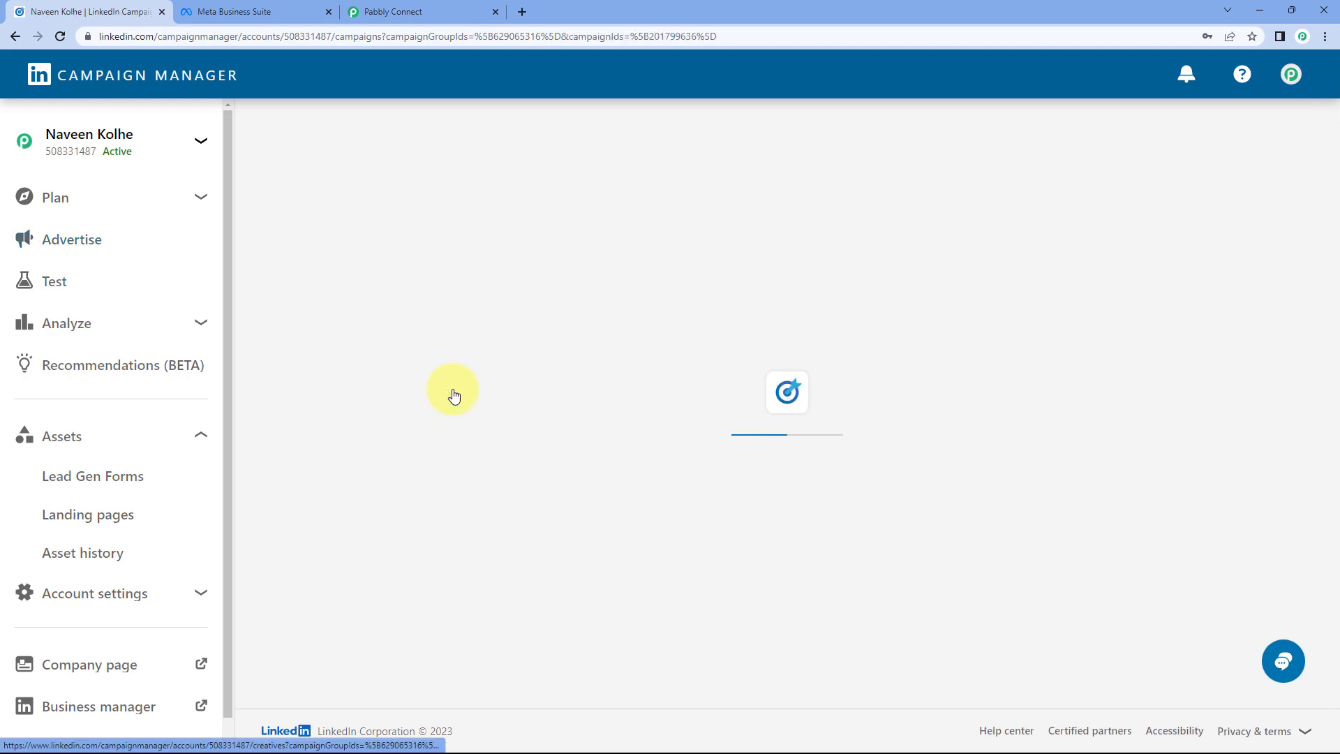
pyautogui.click(948, 656)
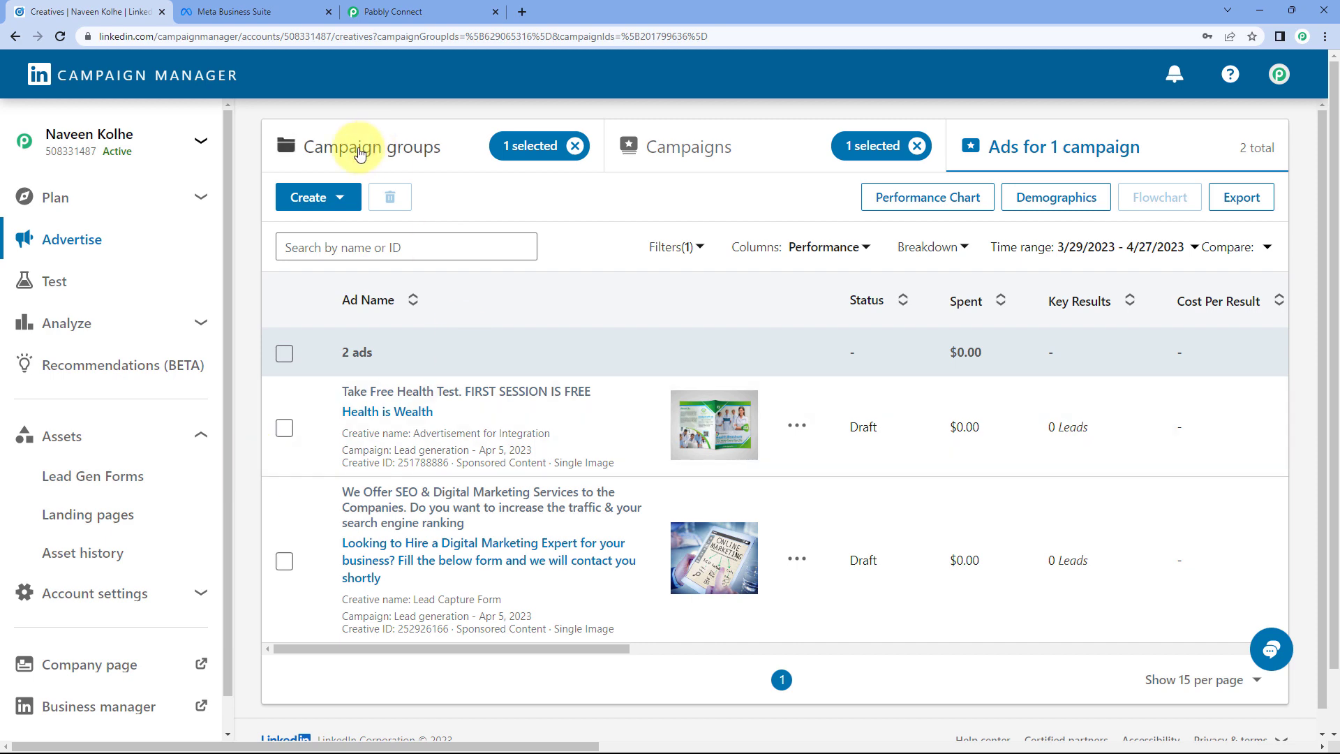
pyautogui.click(342, 197)
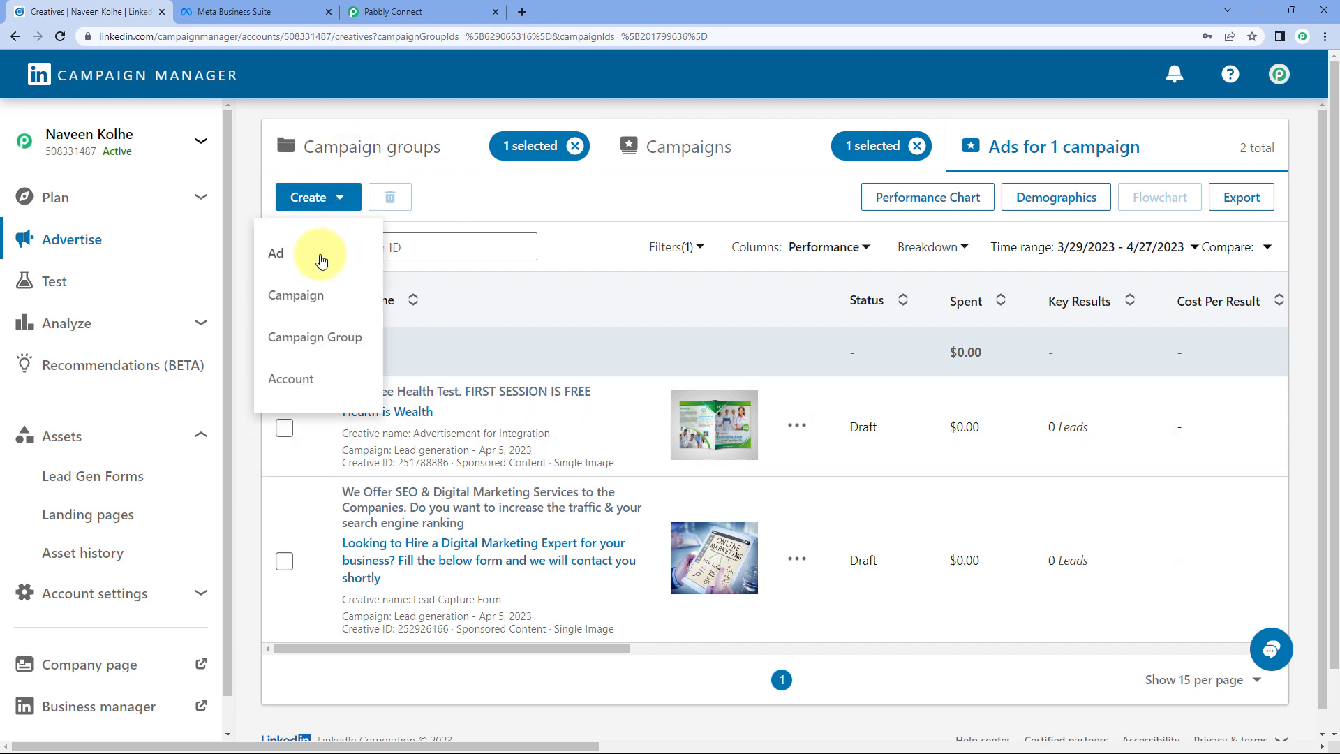
pyautogui.click(292, 254)
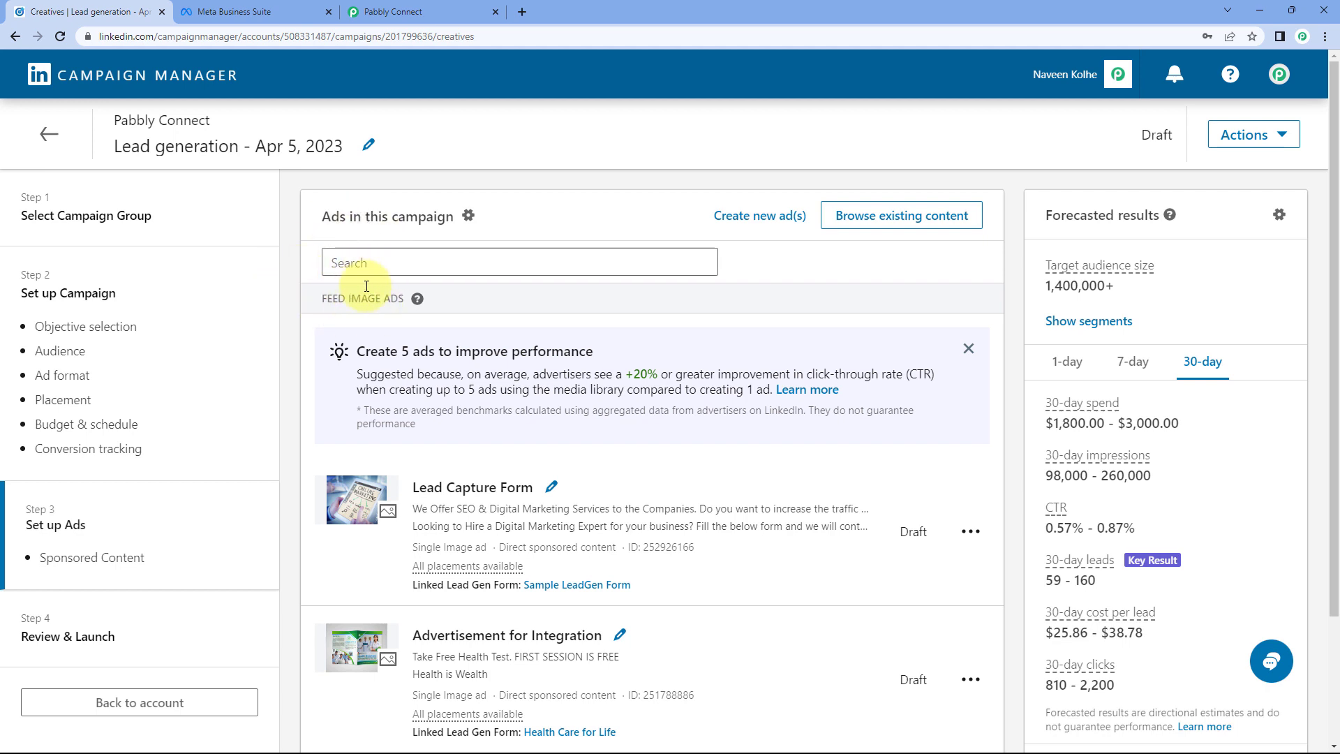
pyautogui.click(734, 224)
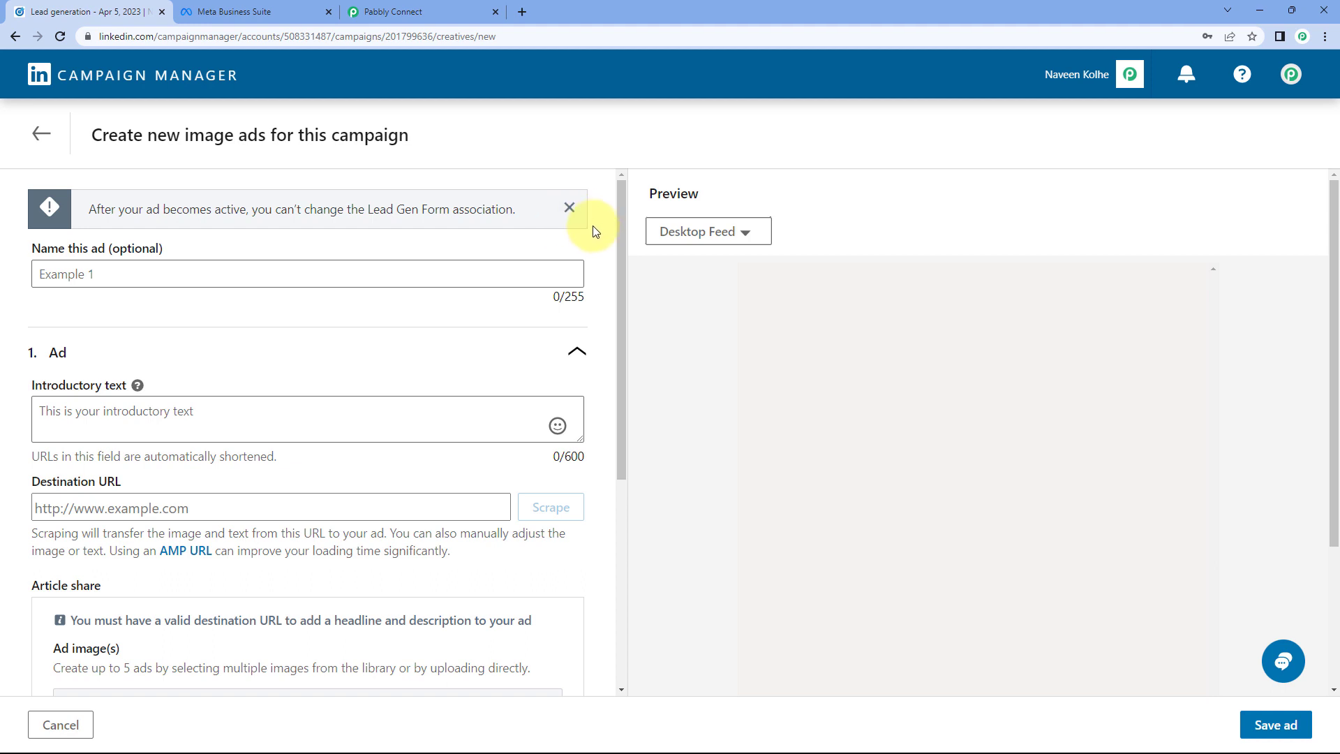
pyautogui.click(132, 274)
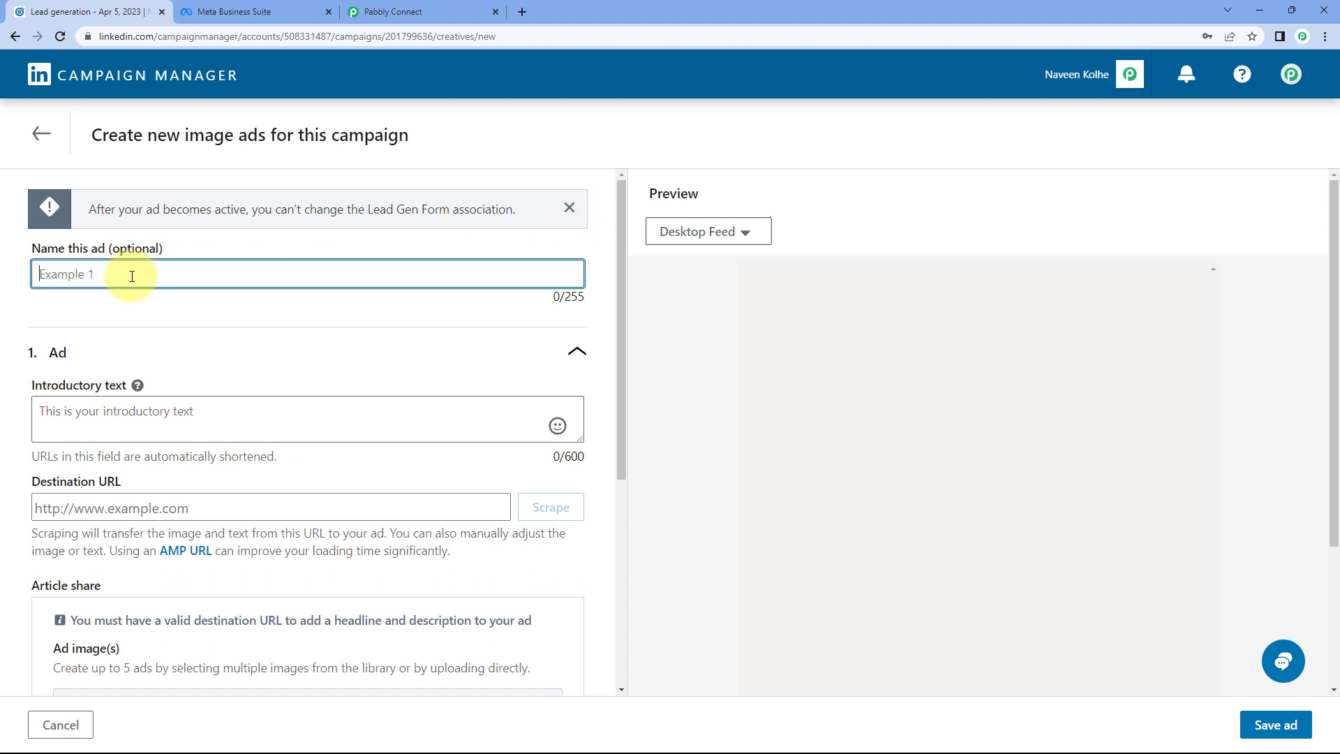
pyautogui.scroll(-3, 159, 280)
pyautogui.scroll(-1, 159, 281)
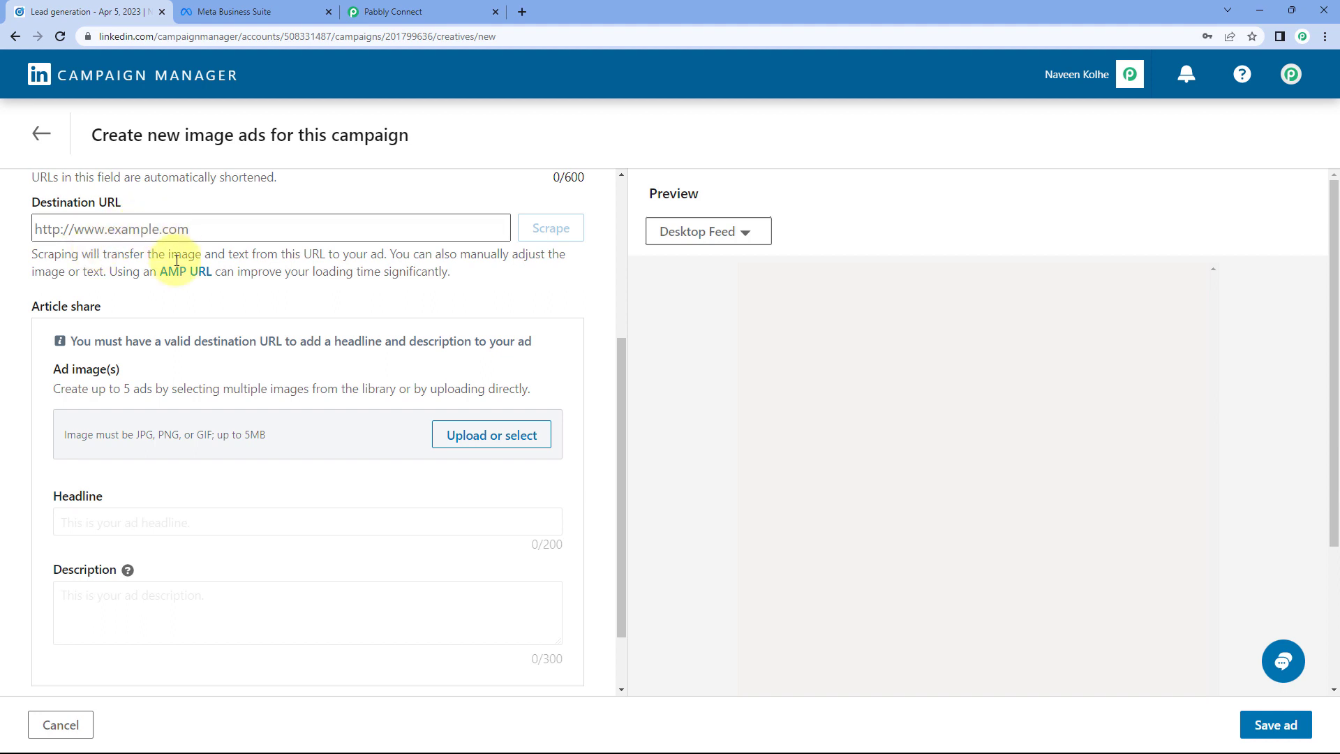
pyautogui.scroll(-1, 151, 260)
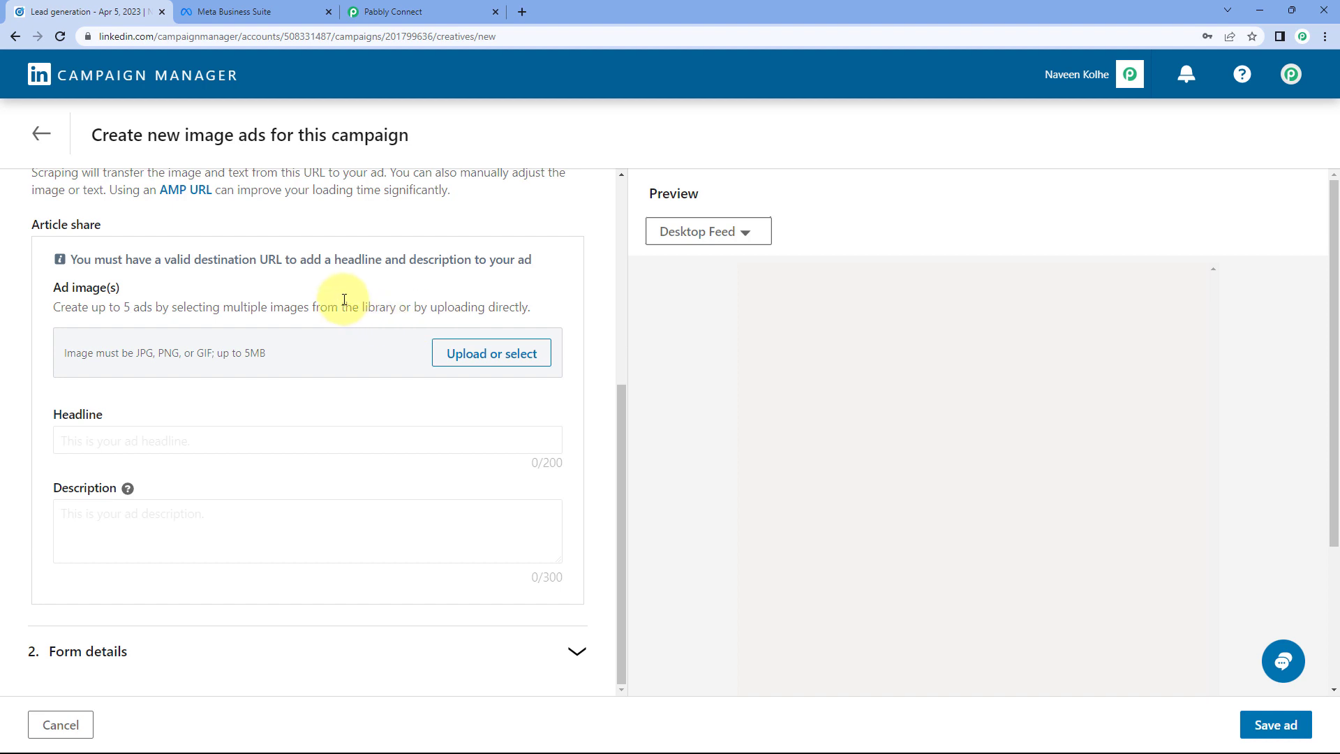
pyautogui.click(416, 655)
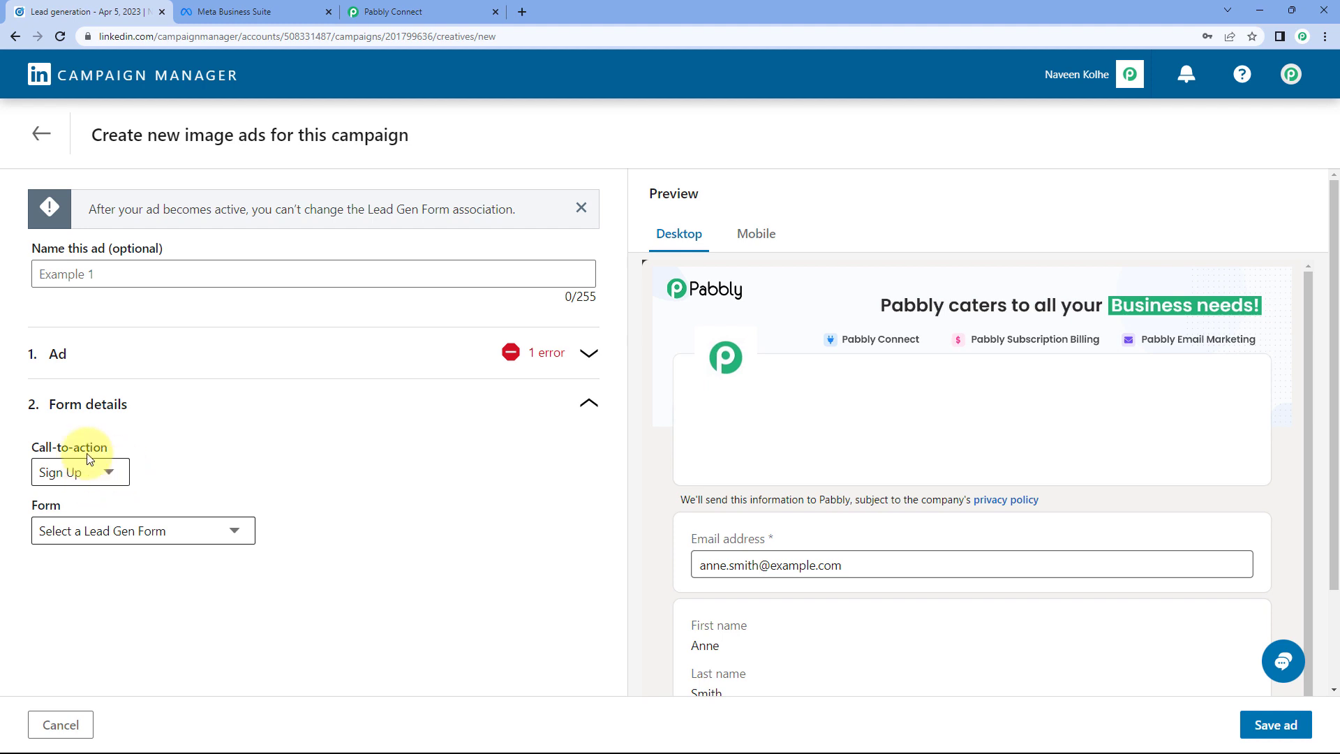
pyautogui.click(113, 472)
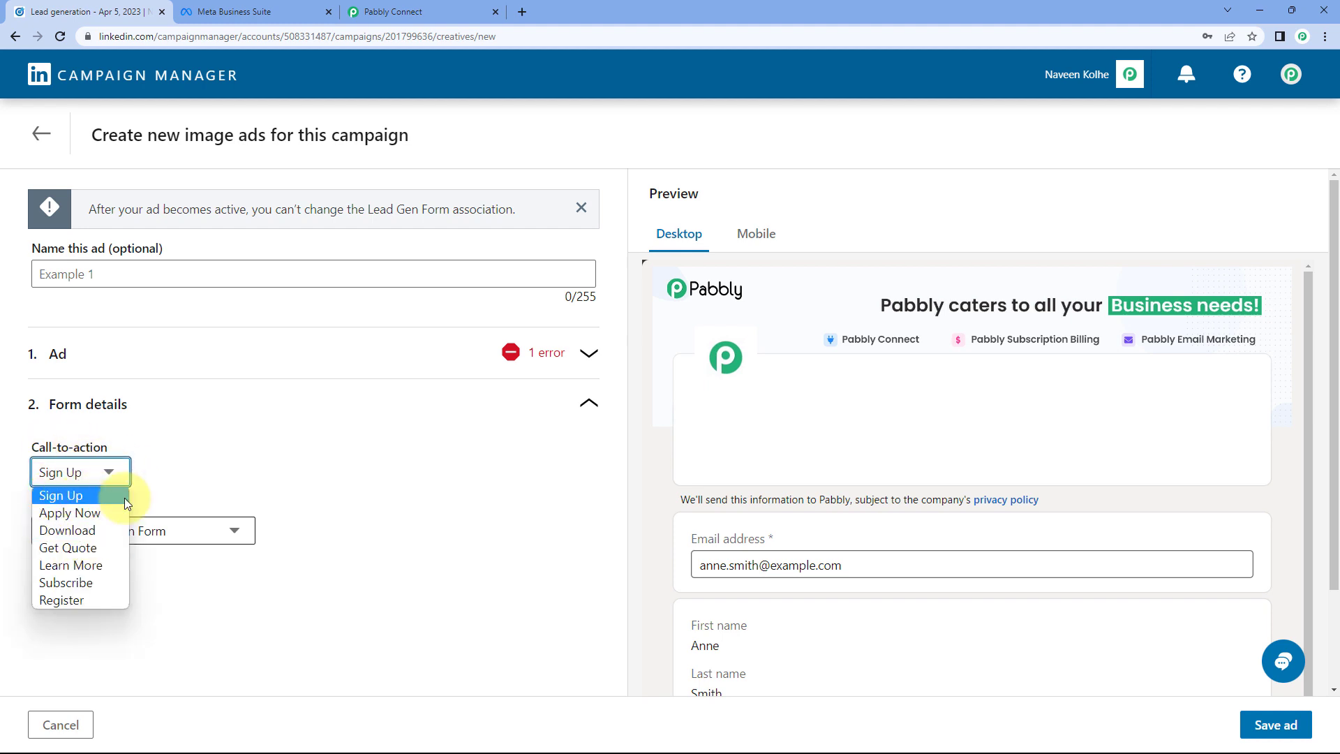
pyautogui.click(171, 492)
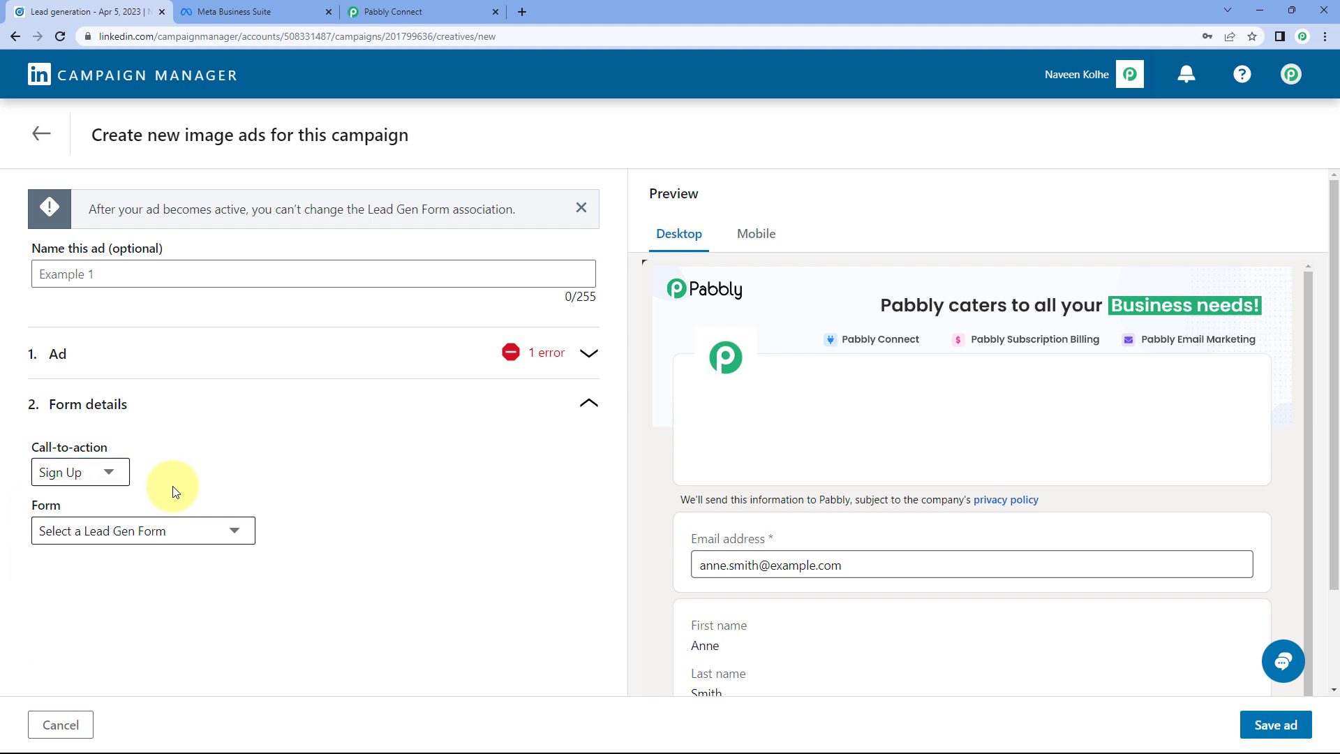
pyautogui.click(218, 531)
pyautogui.click(216, 503)
pyautogui.click(162, 536)
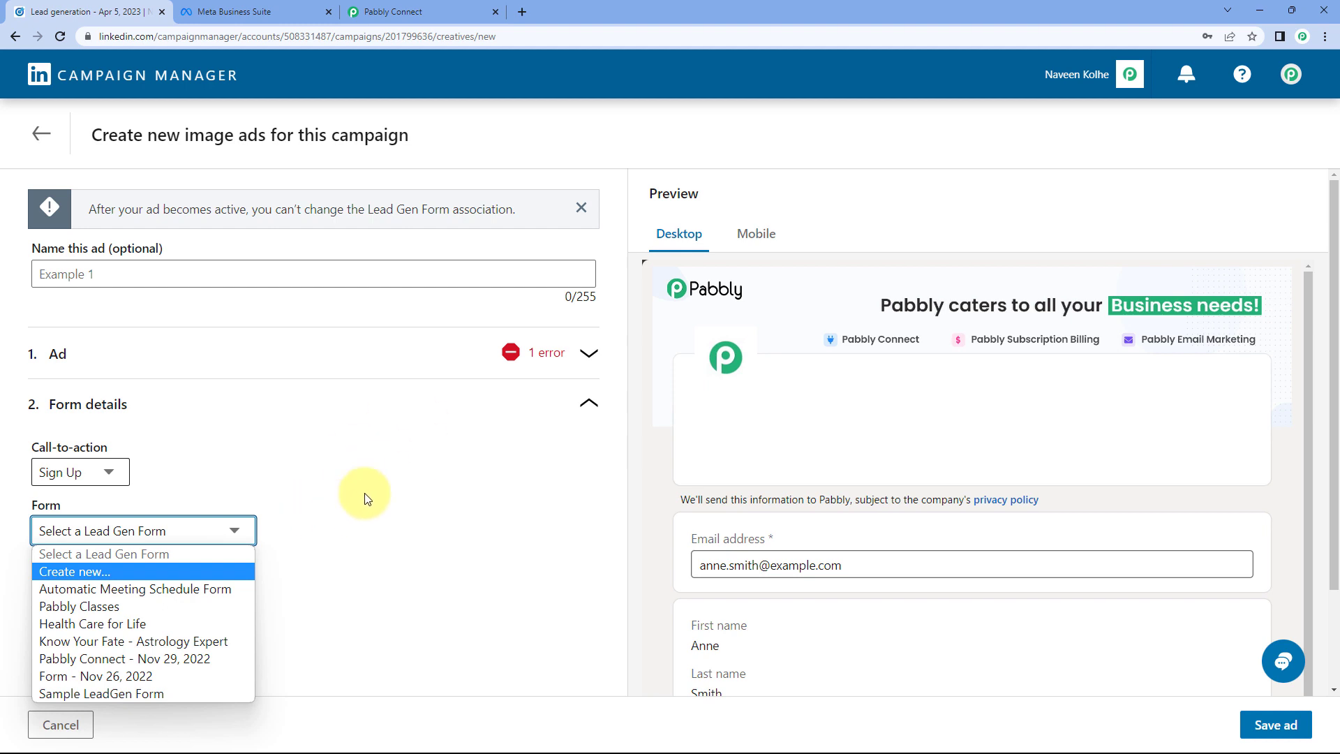
pyautogui.hotkey('shift', 'Tab')
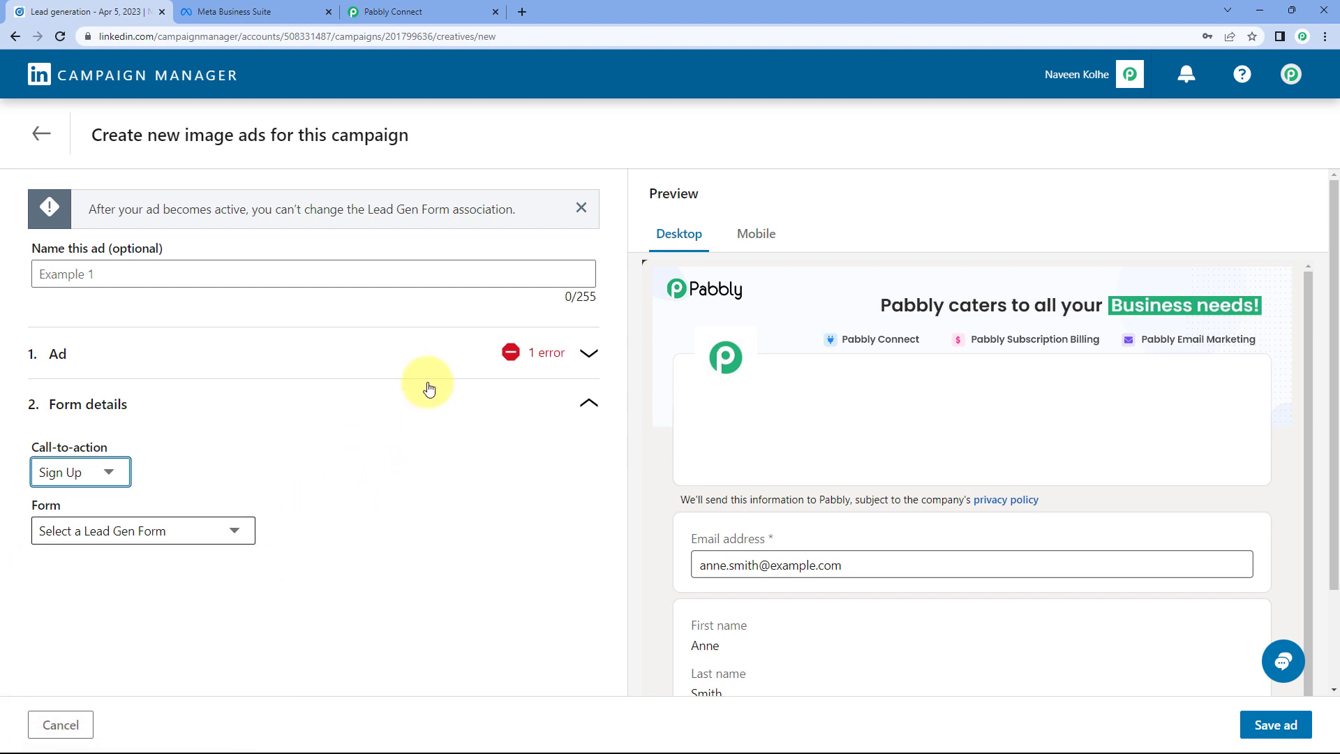
pyautogui.click(41, 134)
pyautogui.click(693, 457)
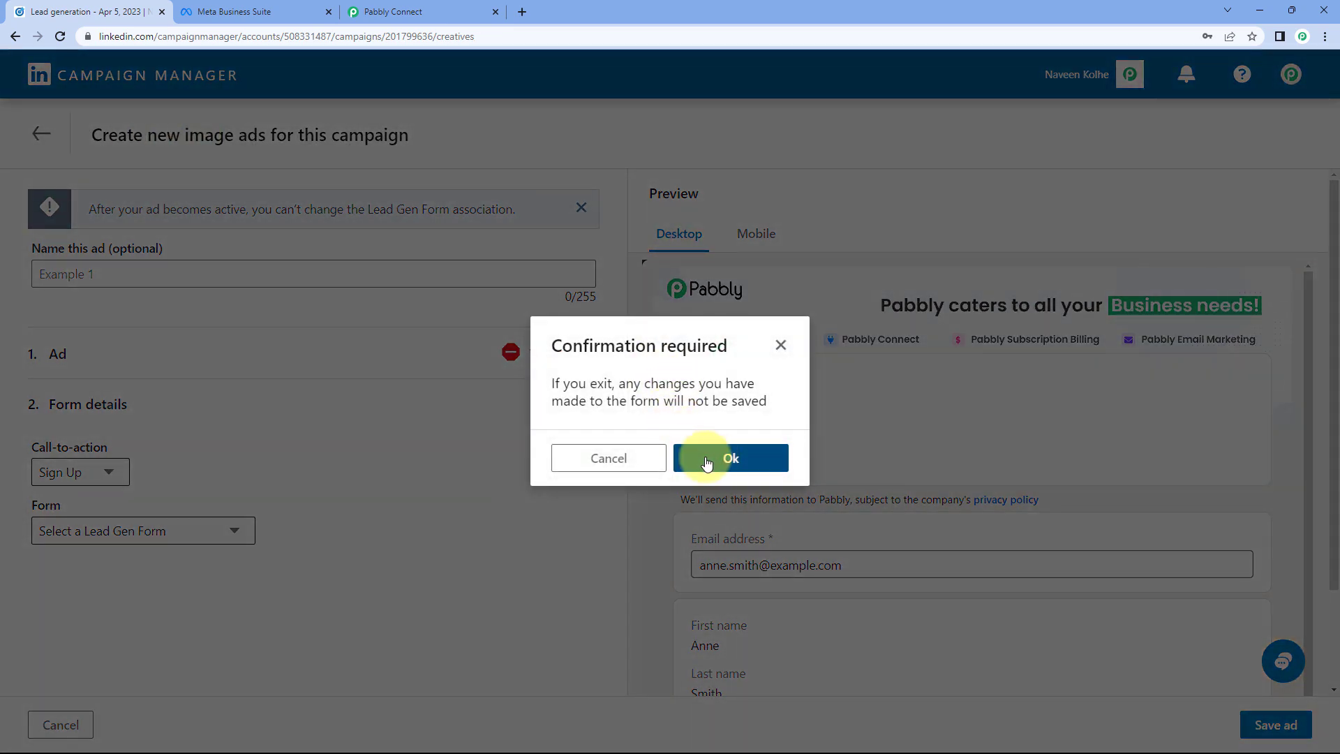
# Step: Open the Lead Capture Form ad in the Lead generation campaign for editing
pyautogui.click(50, 134)
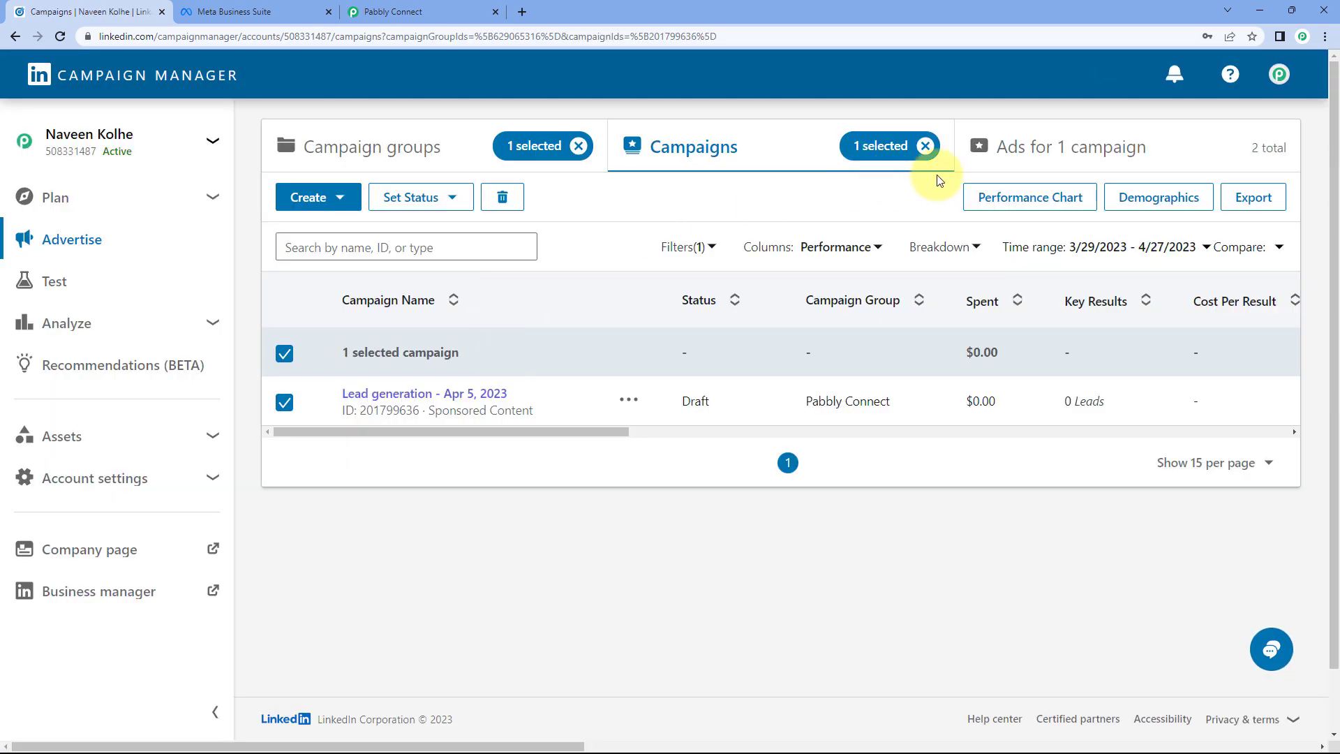
pyautogui.click(1053, 146)
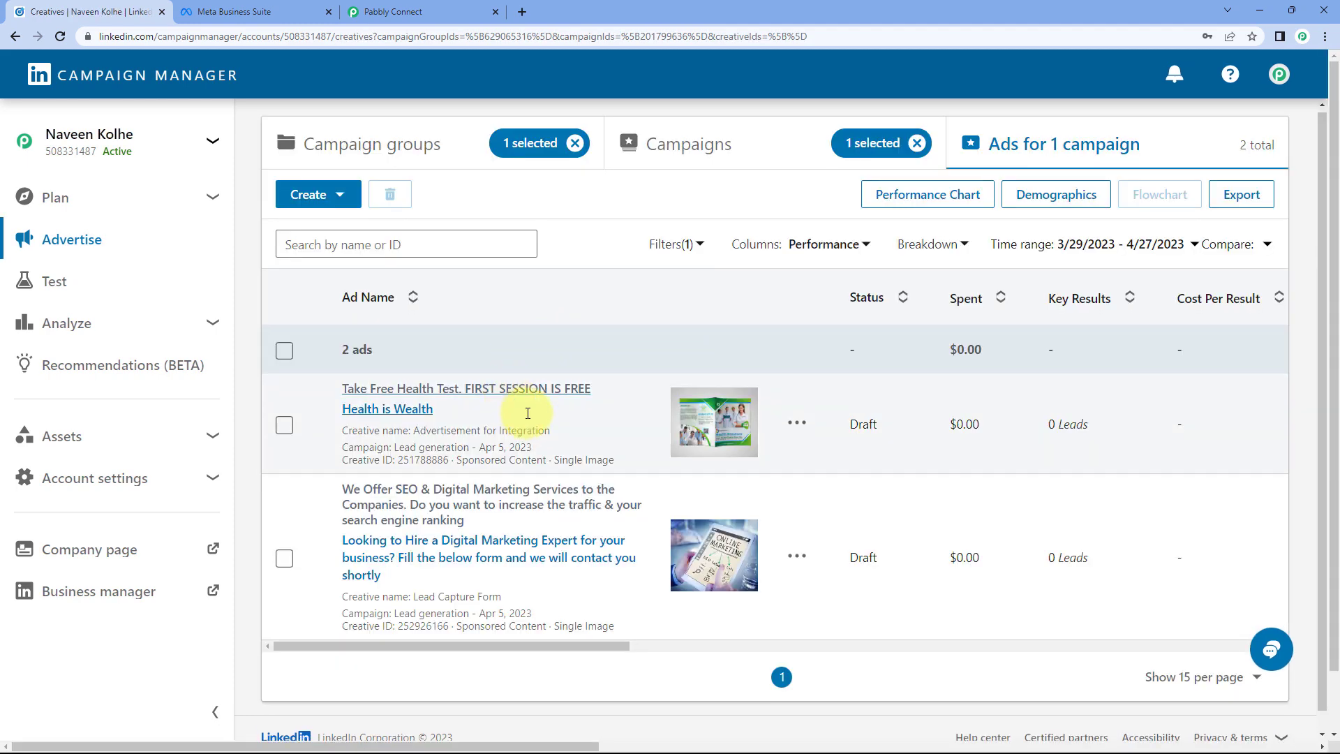
pyautogui.scroll(-1, 391, 475)
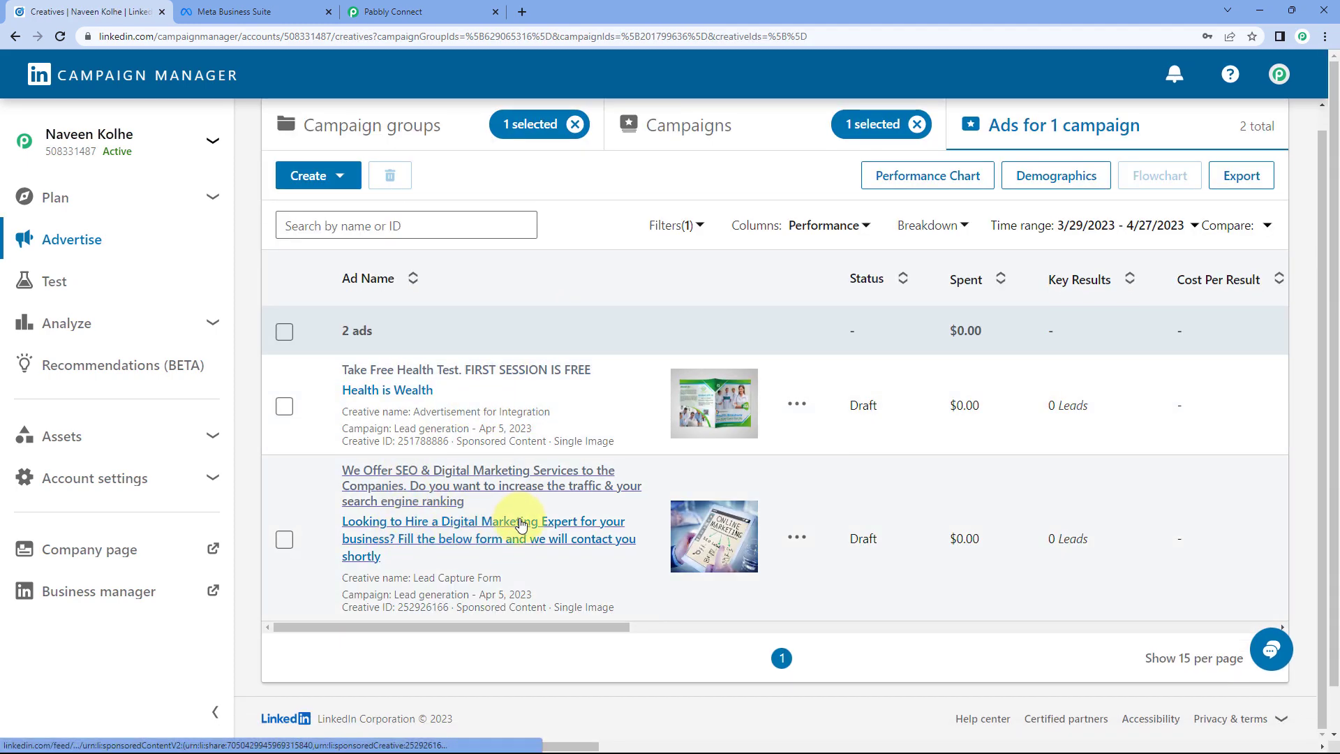
pyautogui.click(796, 537)
pyautogui.click(776, 592)
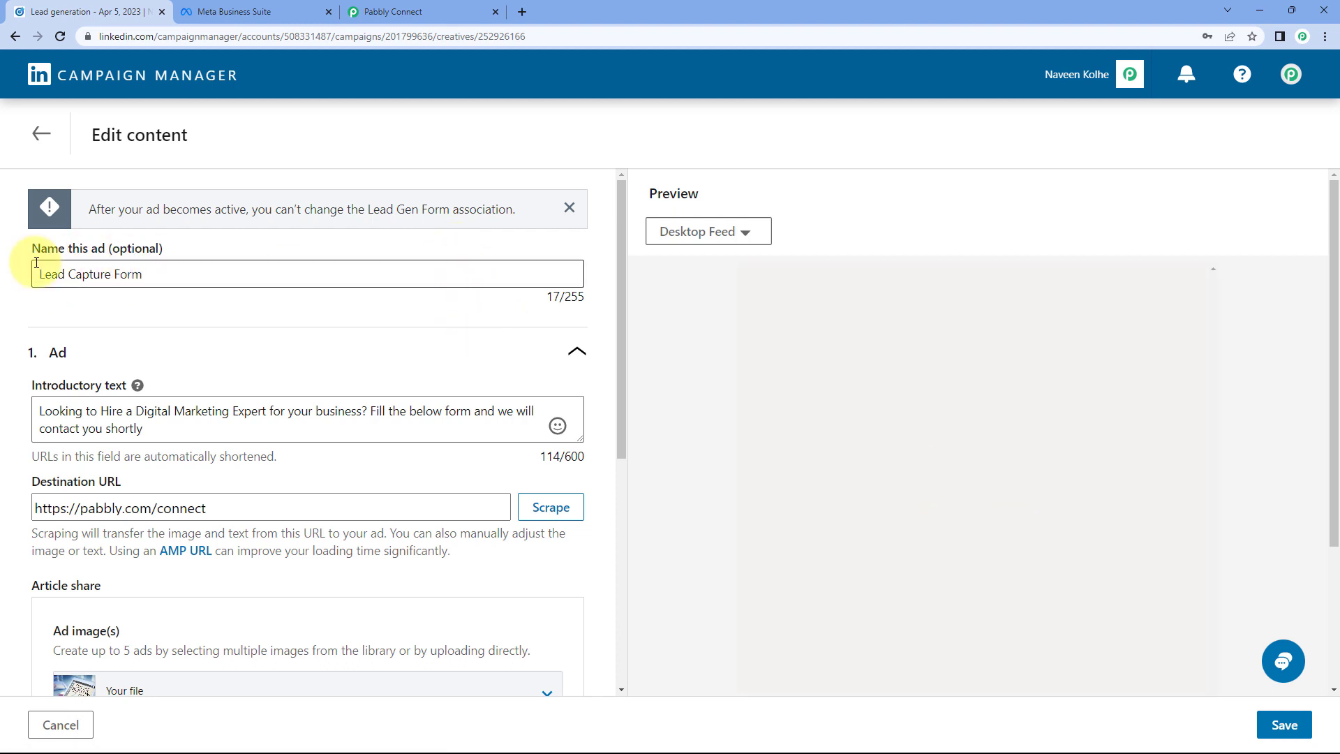
# Step: Change the ad's call to action to Apply Now
pyautogui.scroll(-2, 189, 279)
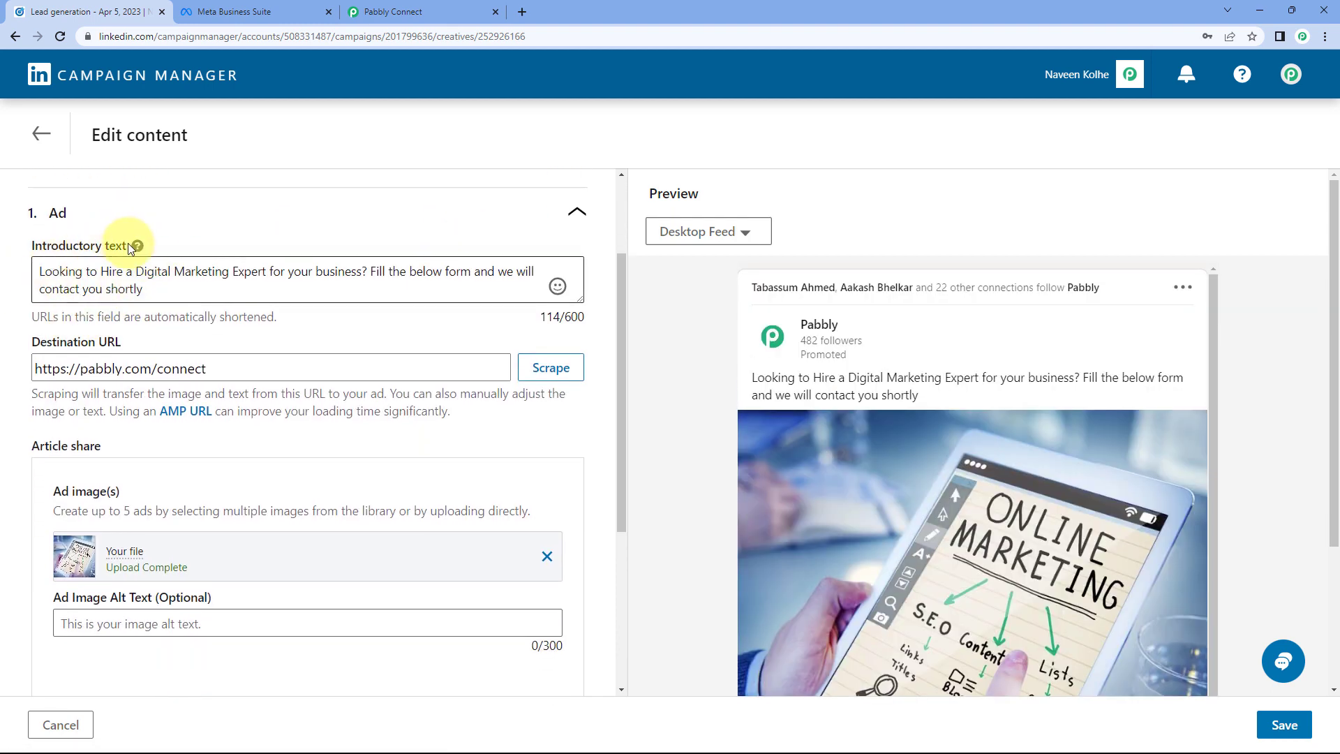
pyautogui.scroll(-1, 177, 271)
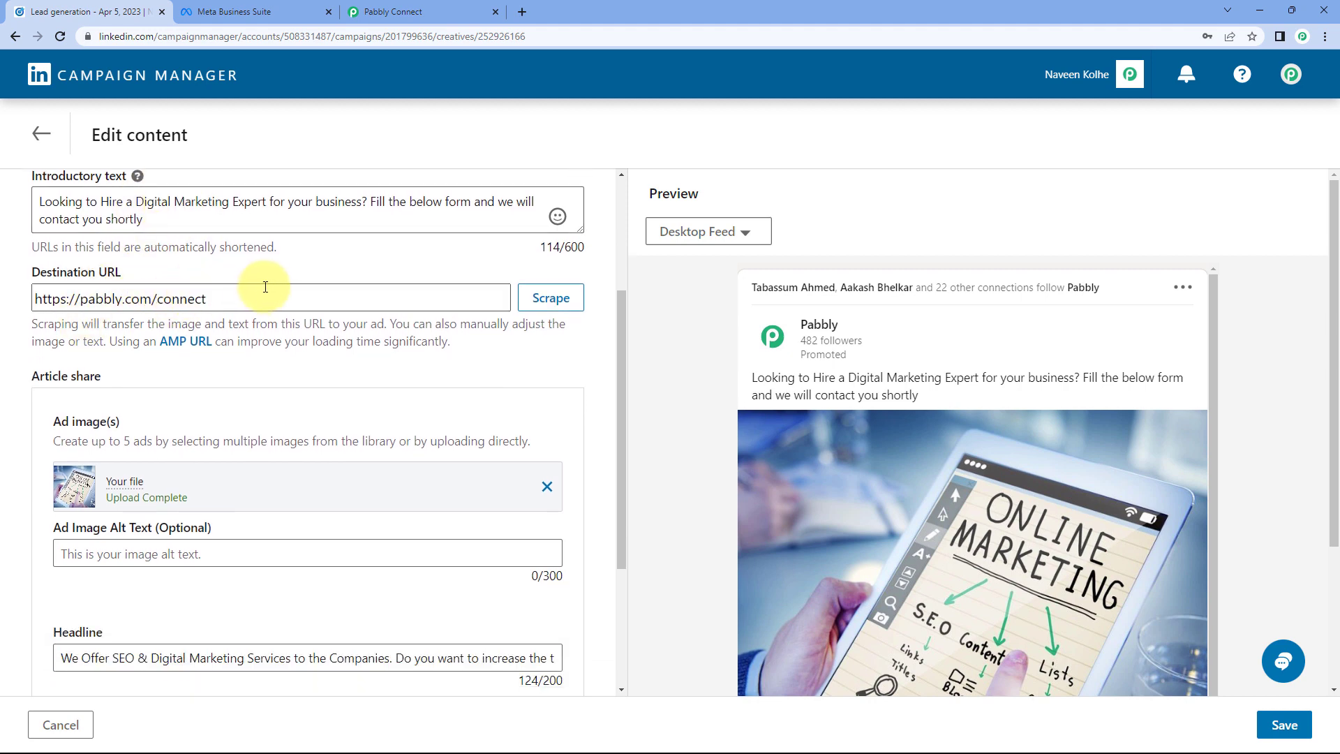
pyautogui.scroll(-3, 263, 283)
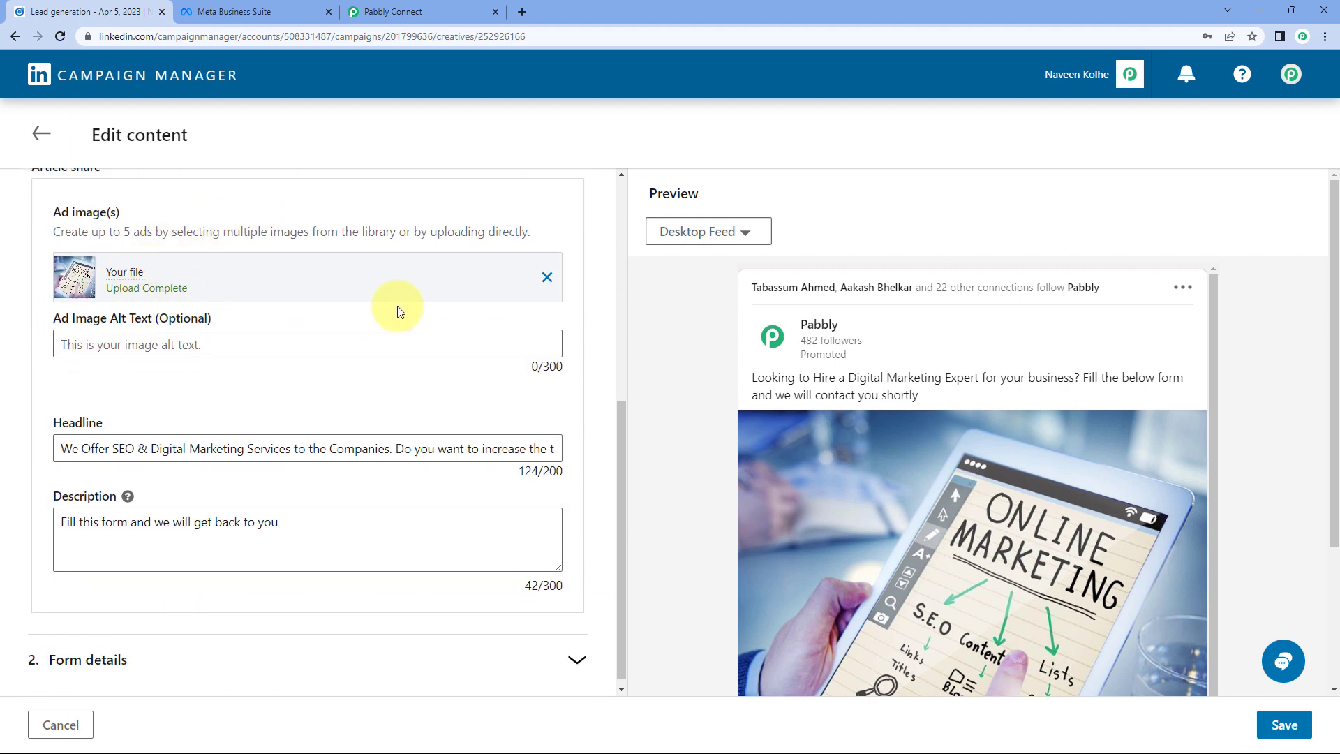
pyautogui.scroll(-3, 698, 342)
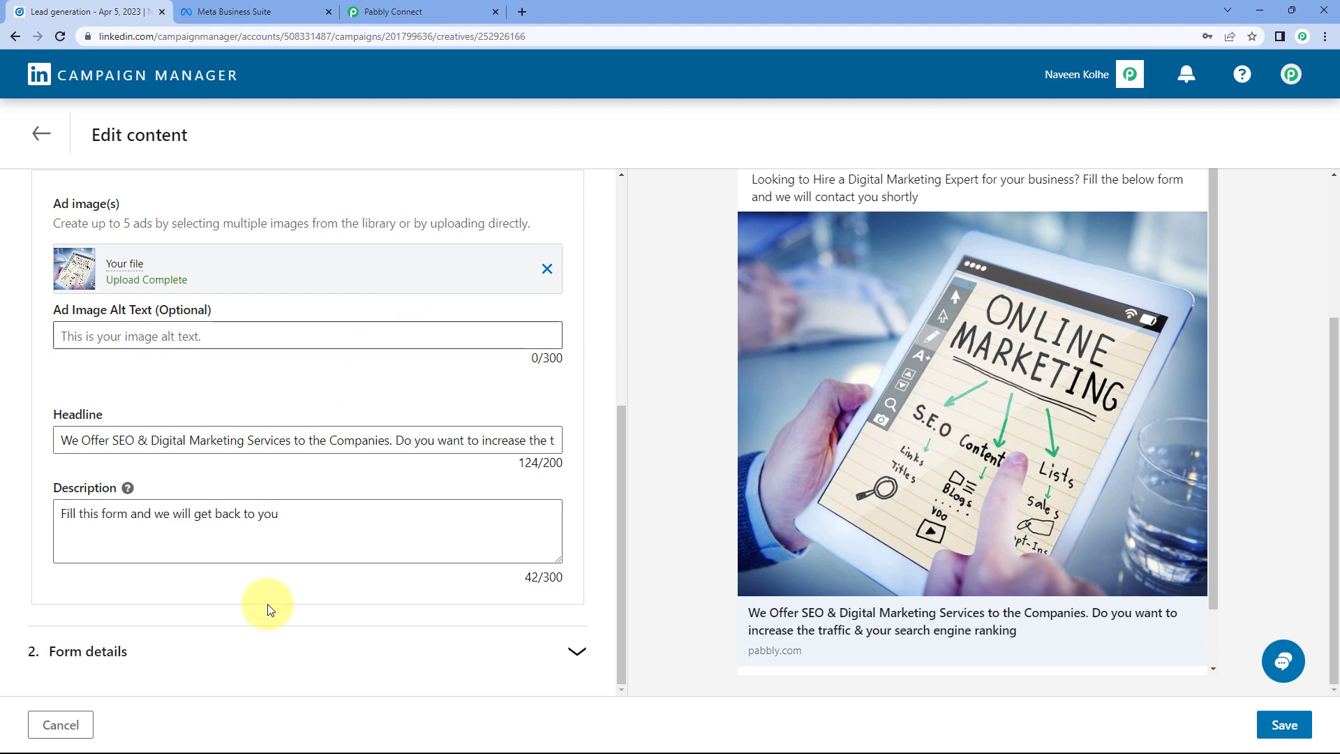
pyautogui.click(321, 642)
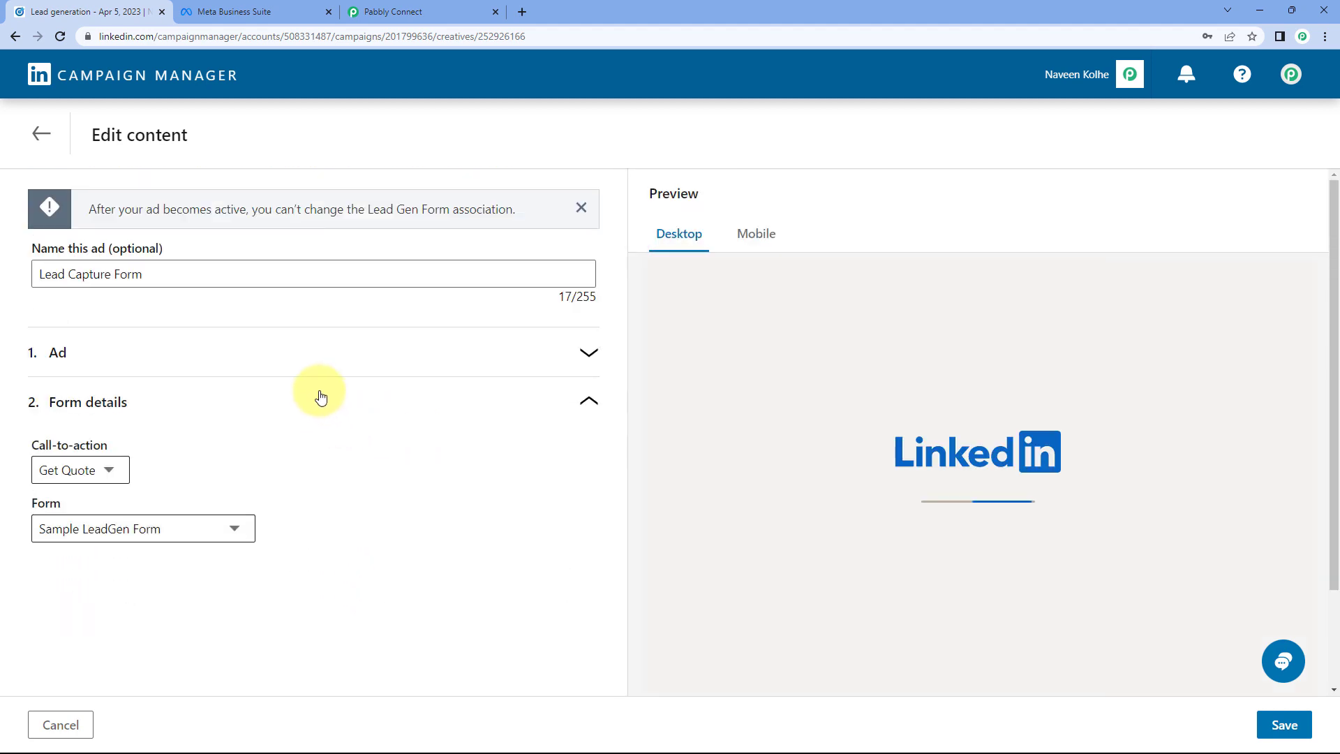
pyautogui.scroll(-3, 802, 401)
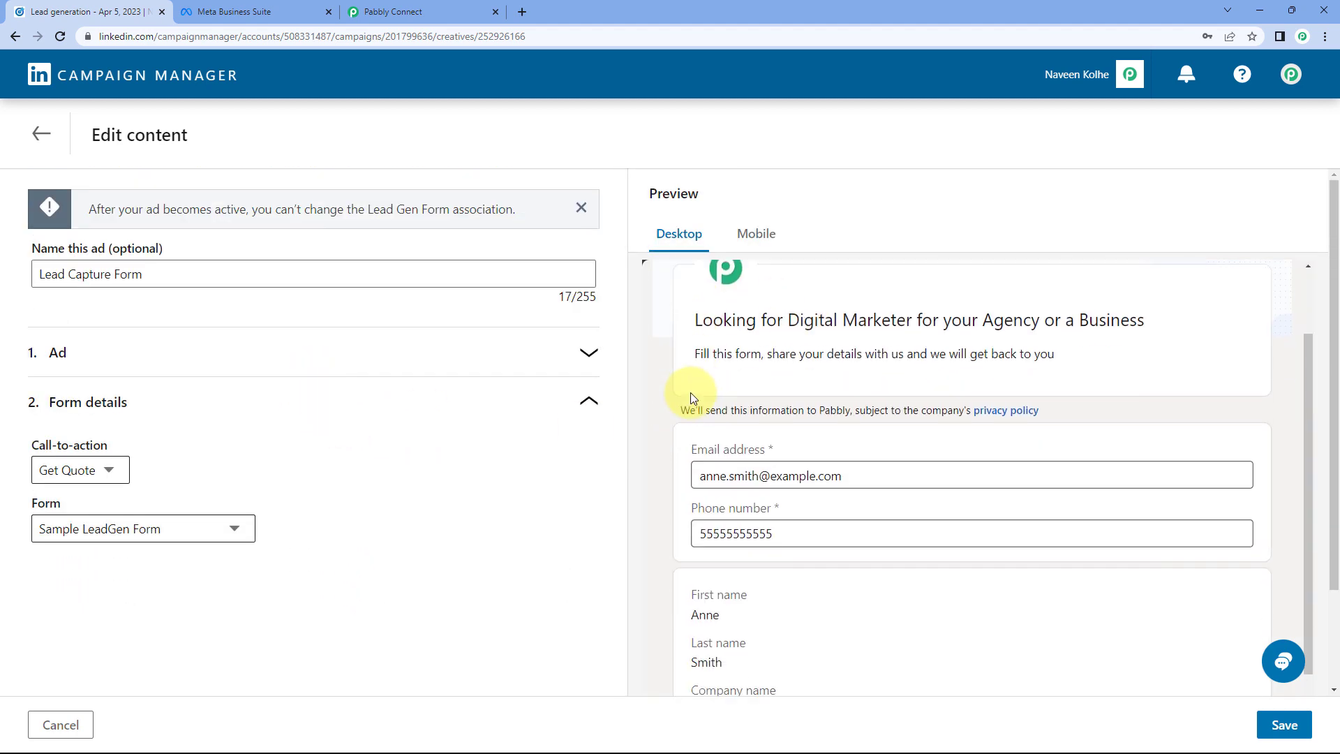
pyautogui.click(108, 470)
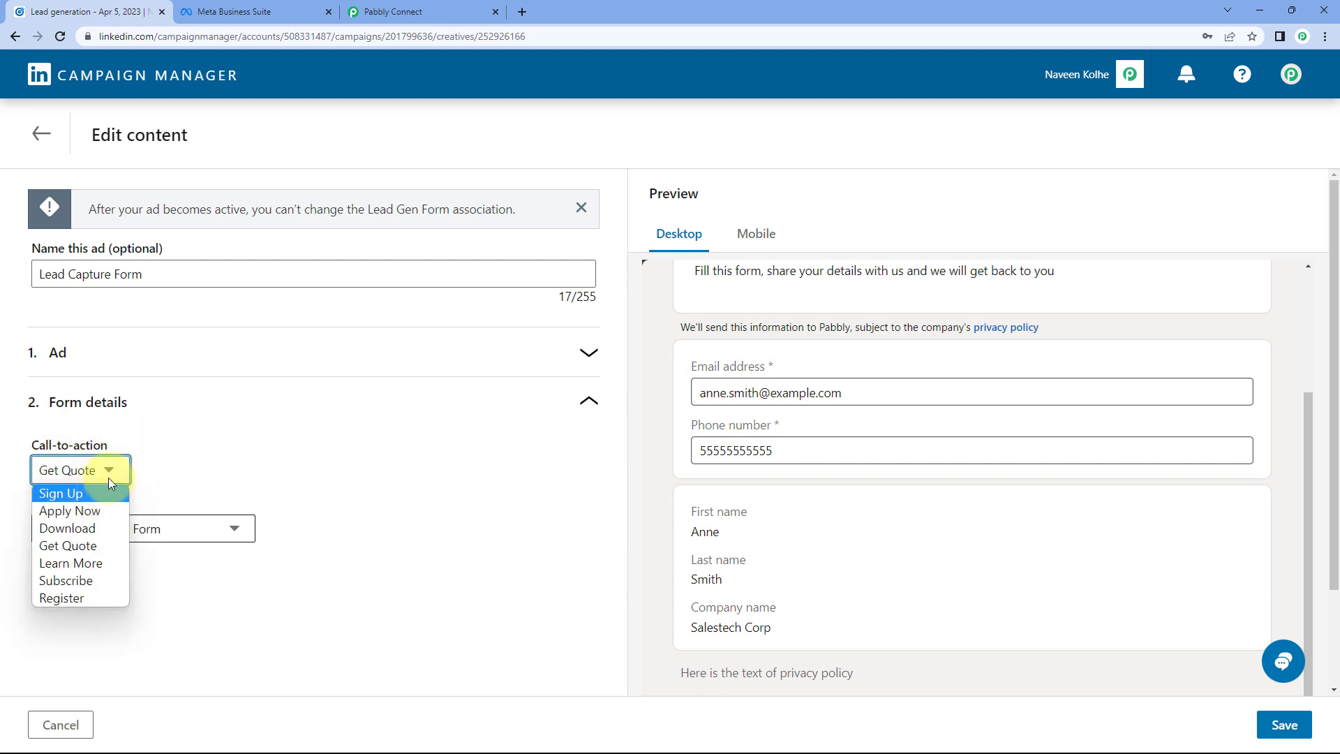
pyautogui.click(88, 512)
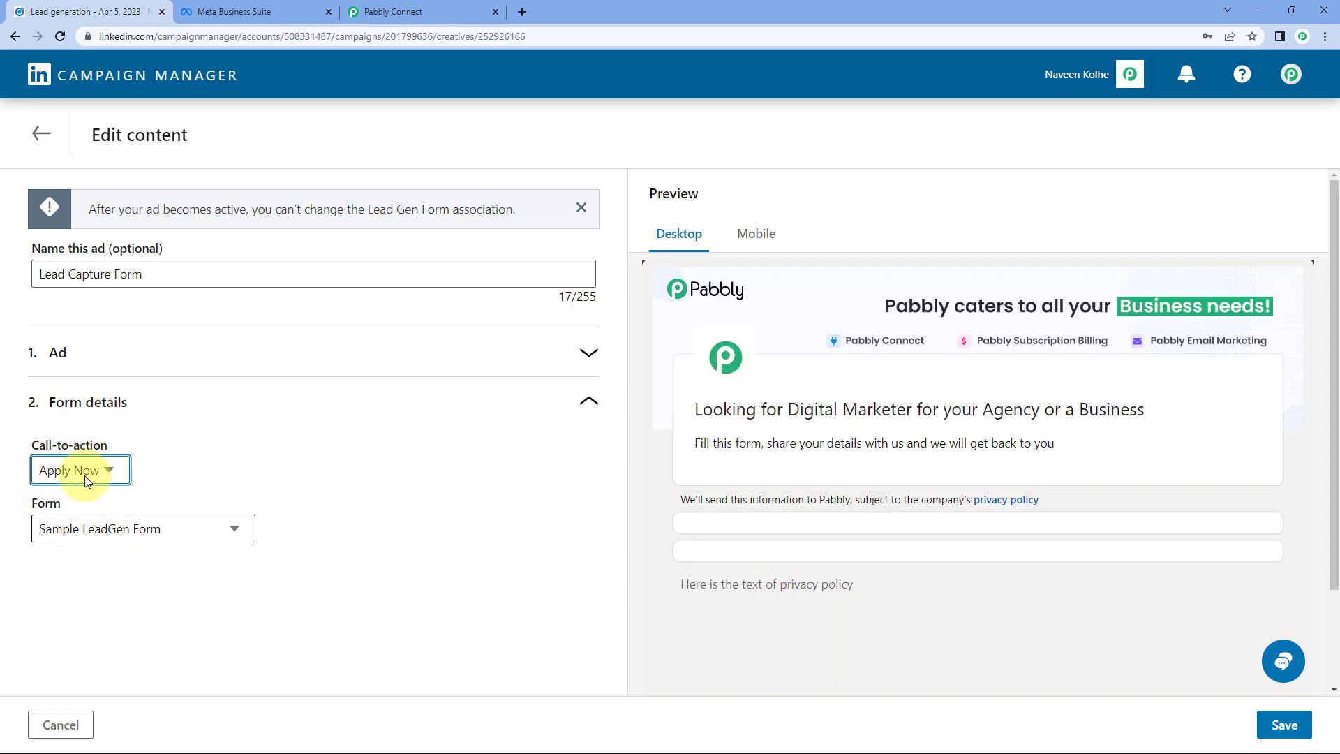
# Step: Keep Sample LeadGen Form as the ad's lead form and save the ad
pyautogui.scroll(-3, 796, 422)
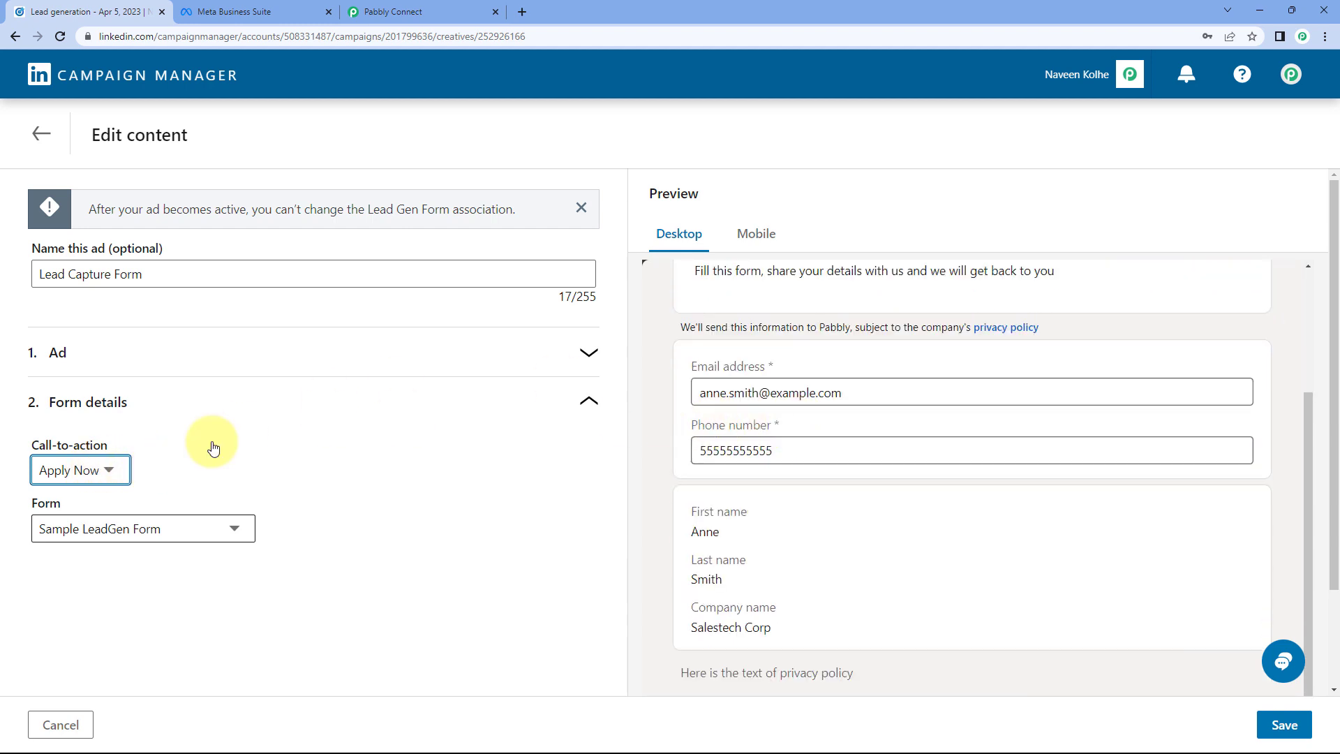
pyautogui.click(226, 530)
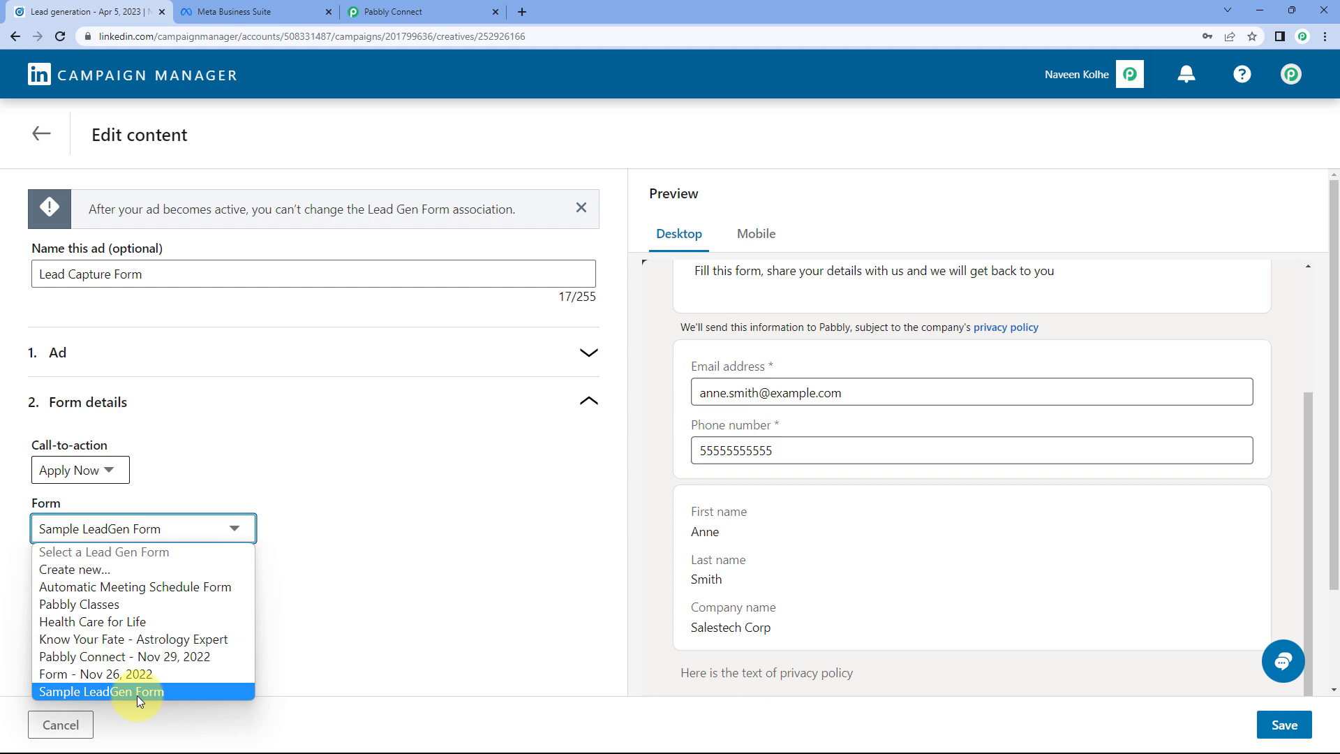
pyautogui.click(157, 695)
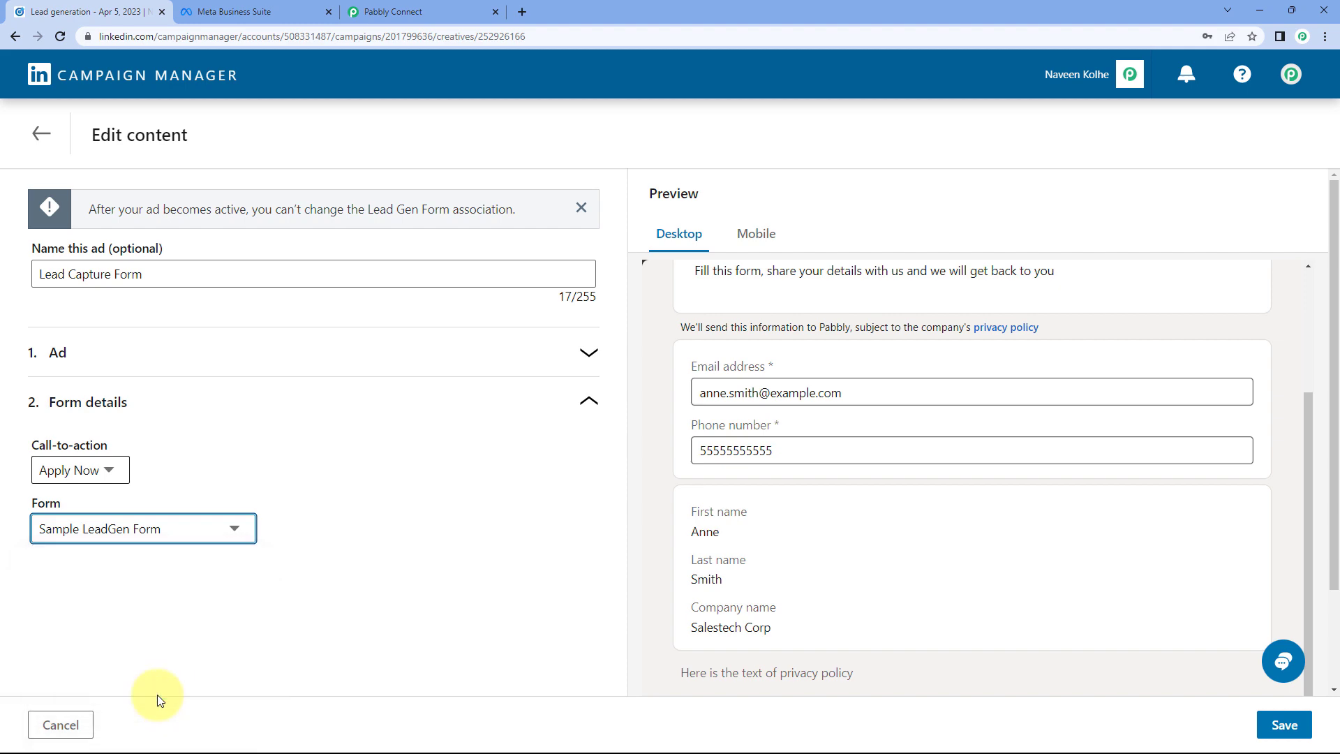
pyautogui.click(1284, 723)
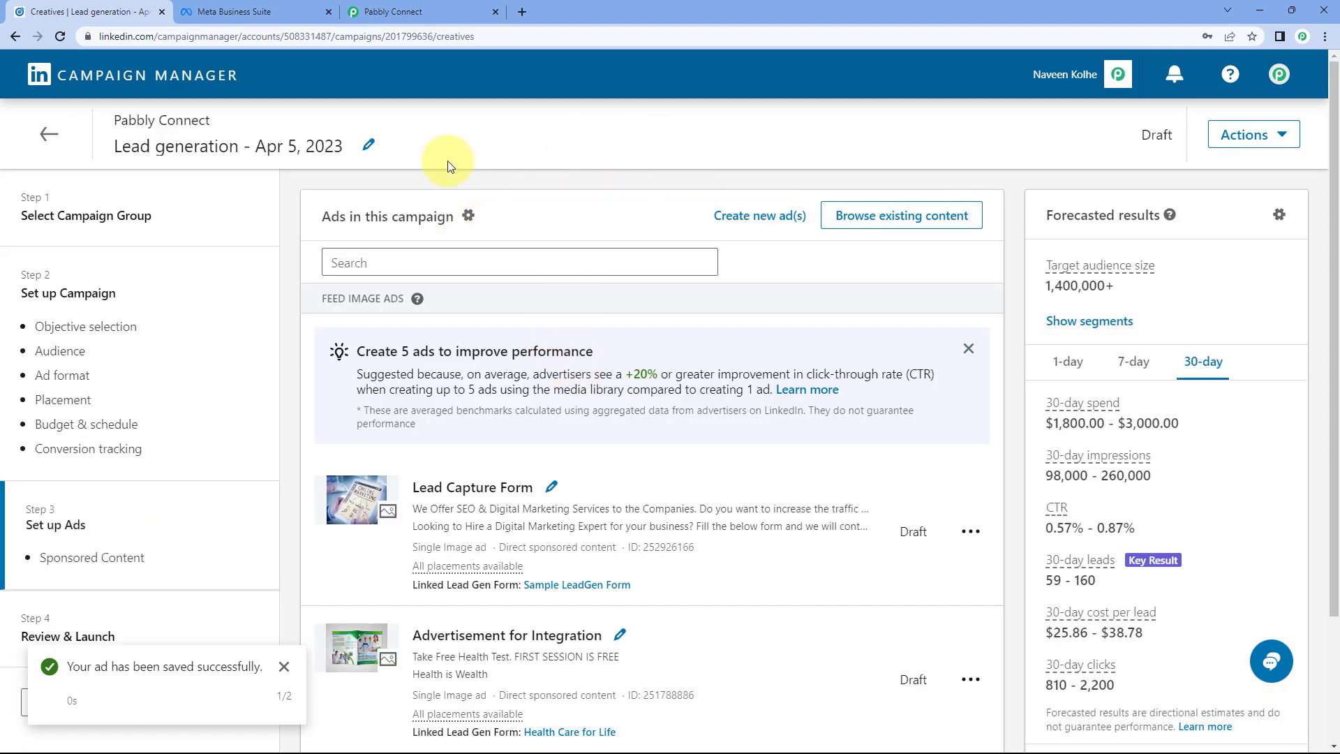
# Step: Return to the campaign's ads list and open the Lead Capture Form ad's post preview
pyautogui.click(48, 134)
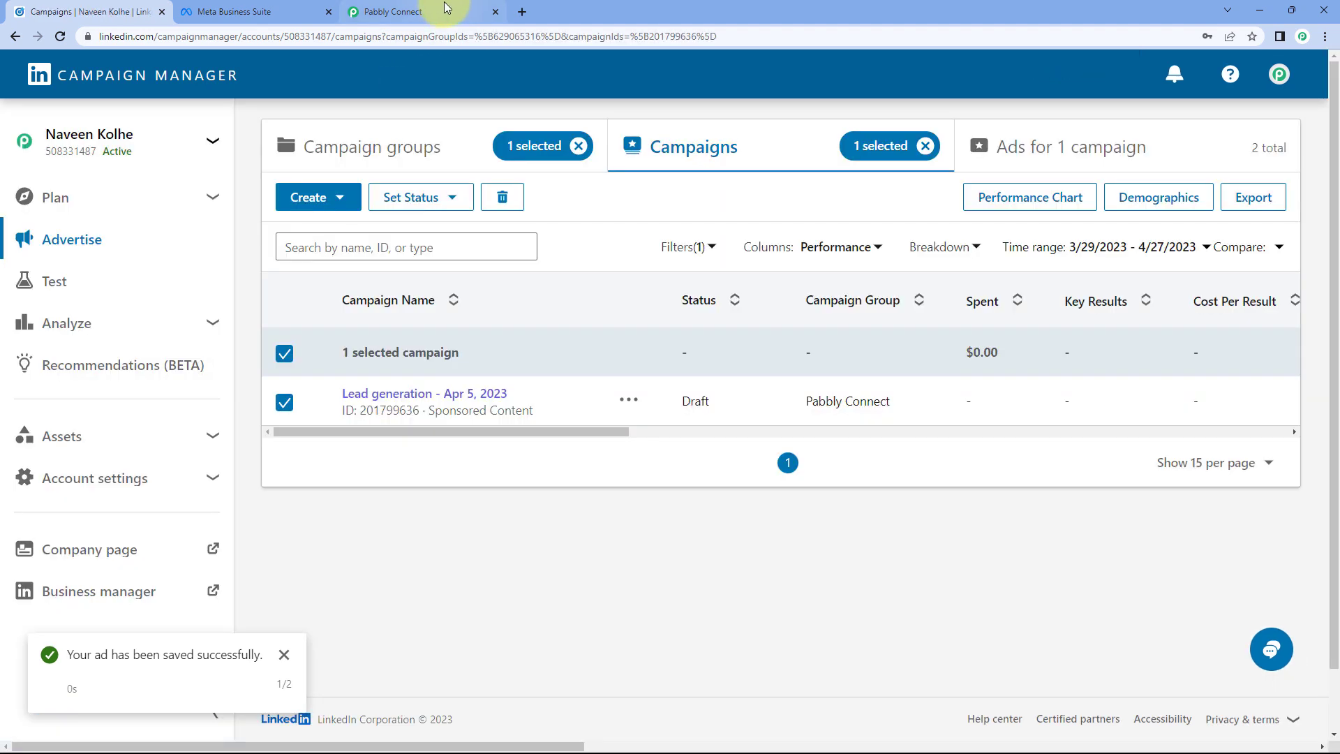
pyautogui.click(443, 10)
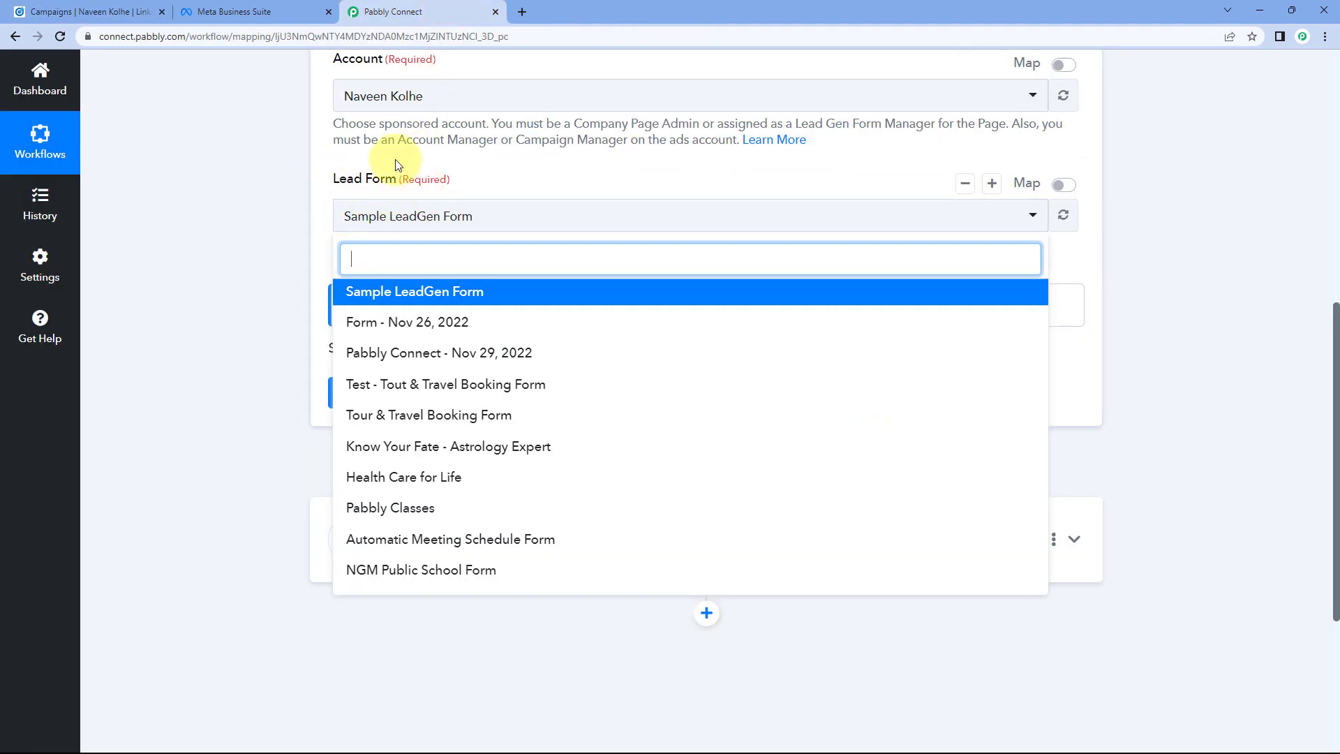
pyautogui.click(131, 11)
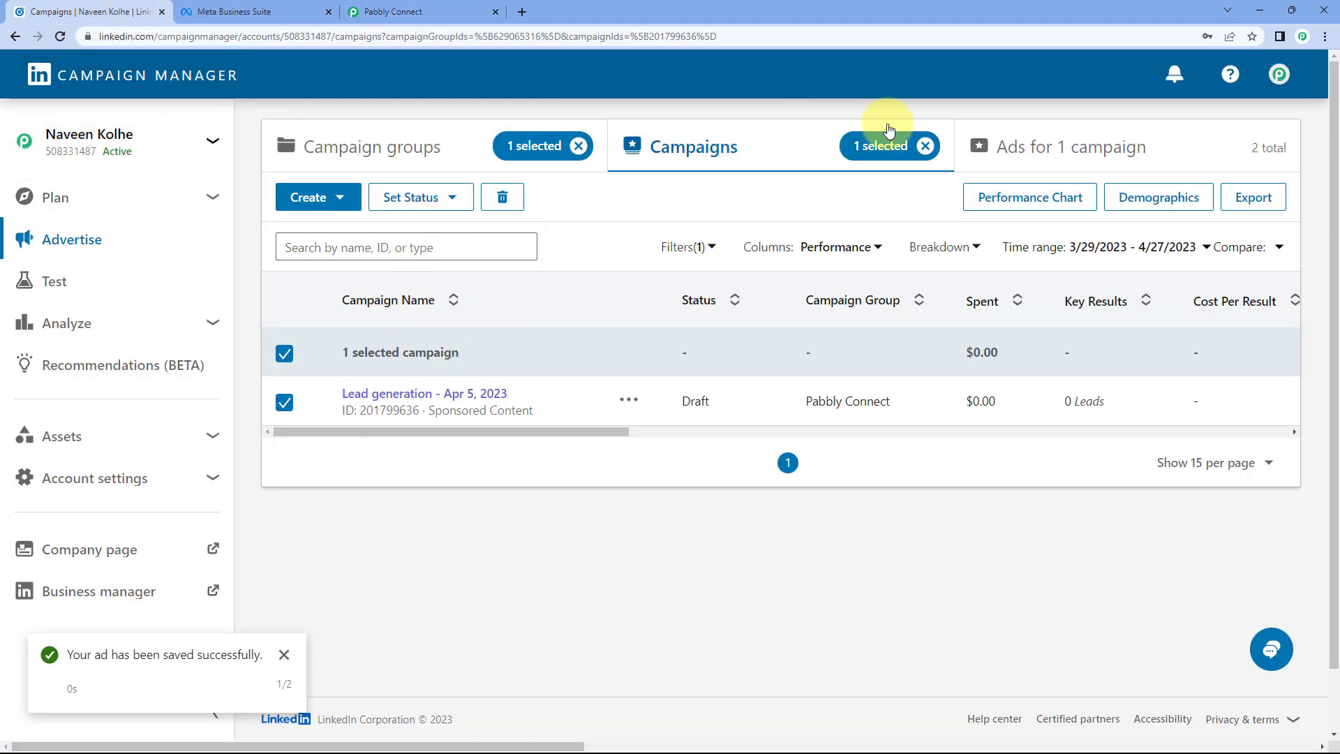
pyautogui.click(988, 148)
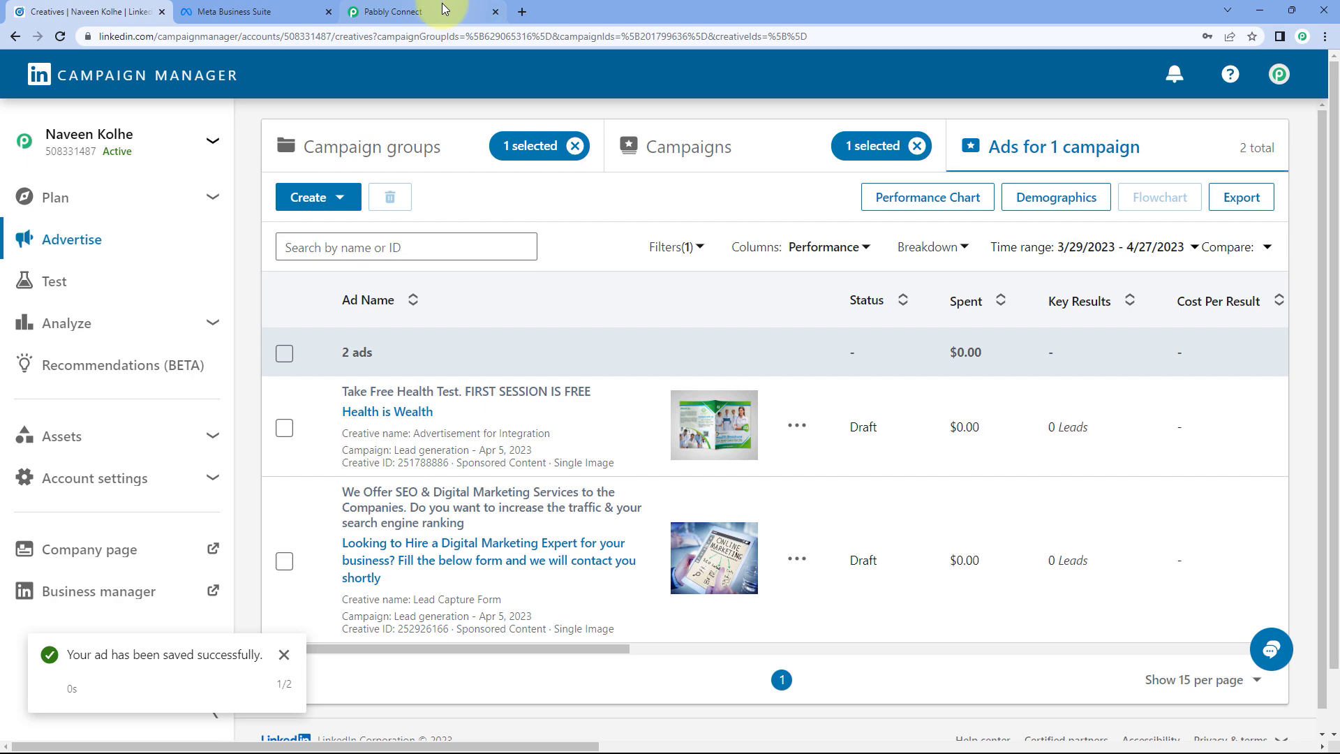
pyautogui.click(474, 7)
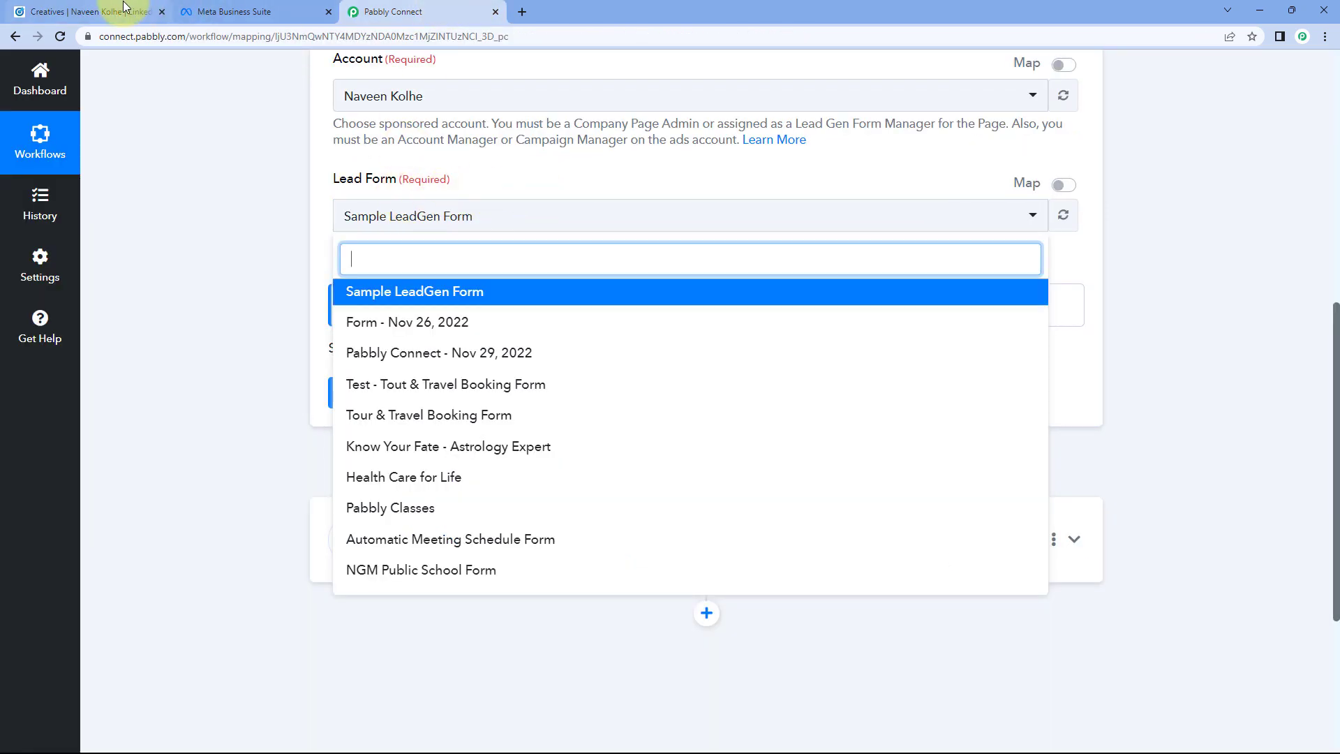
pyautogui.click(90, 11)
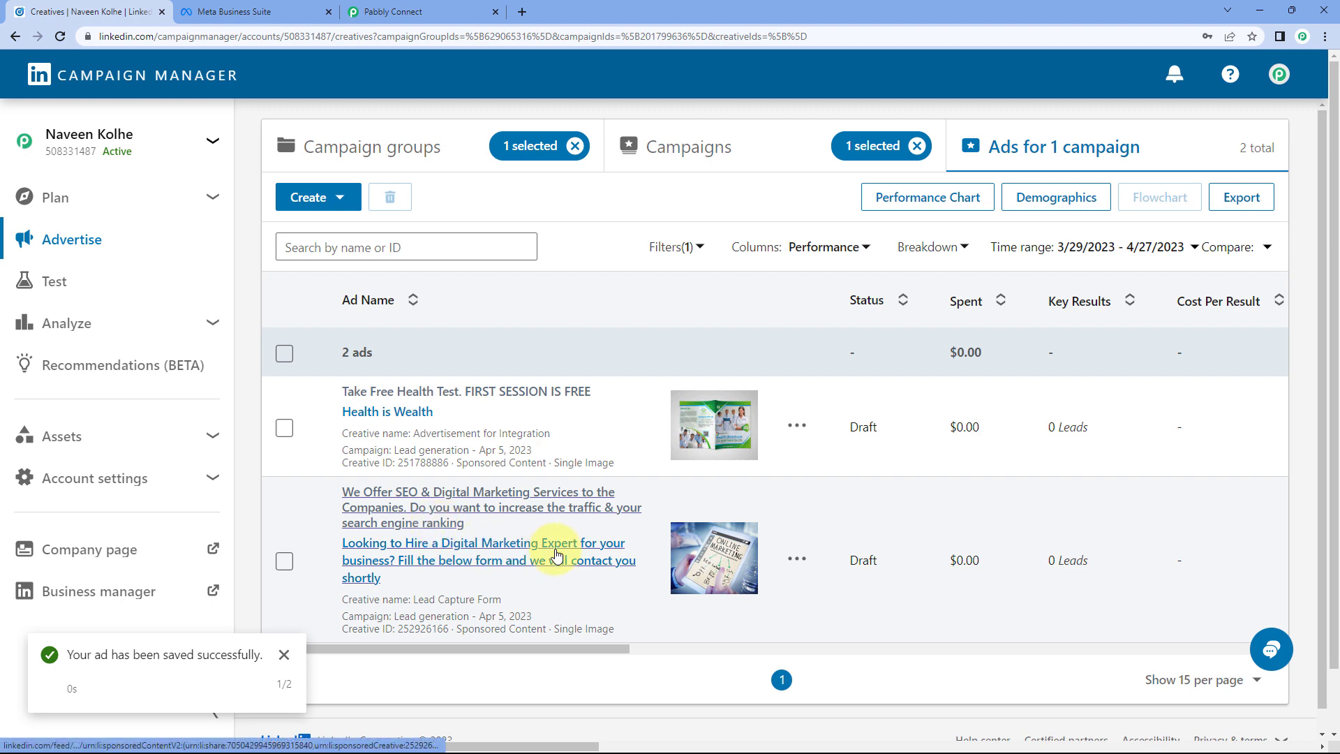
pyautogui.click(488, 552)
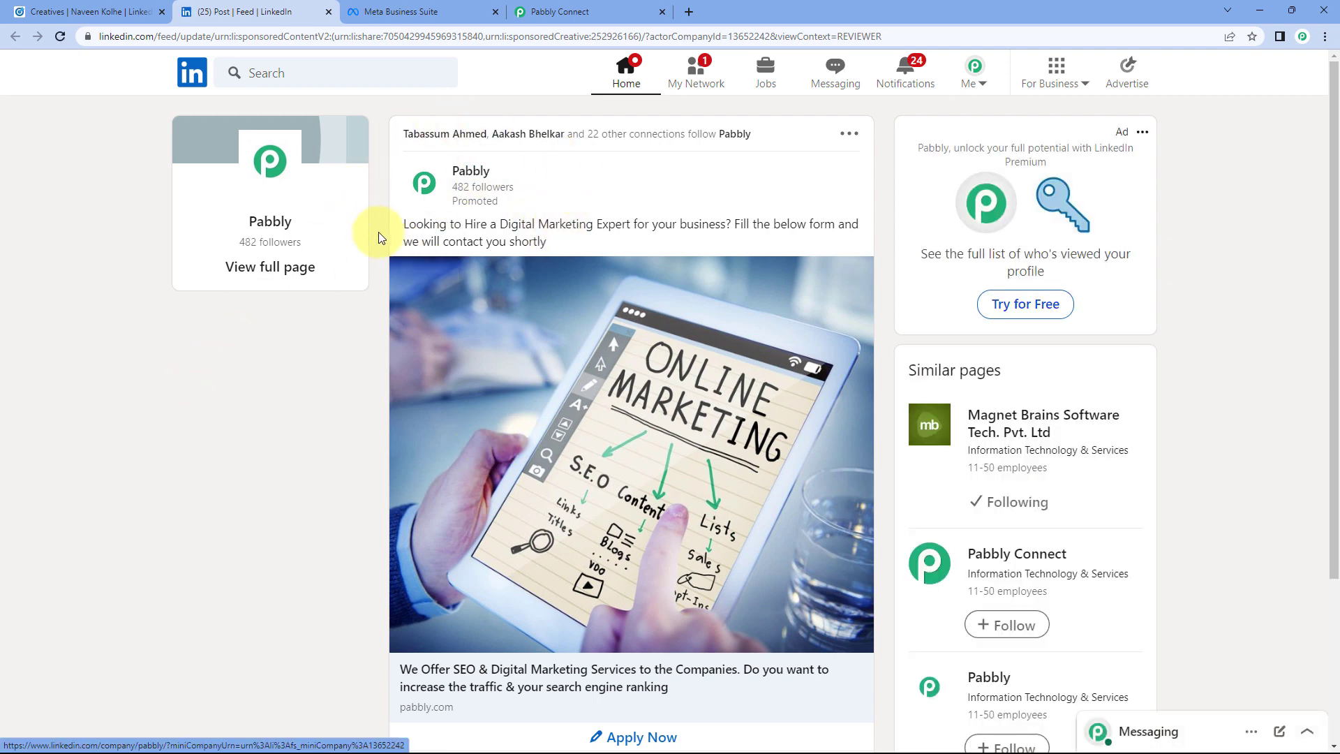
pyautogui.scroll(-2, 332, 380)
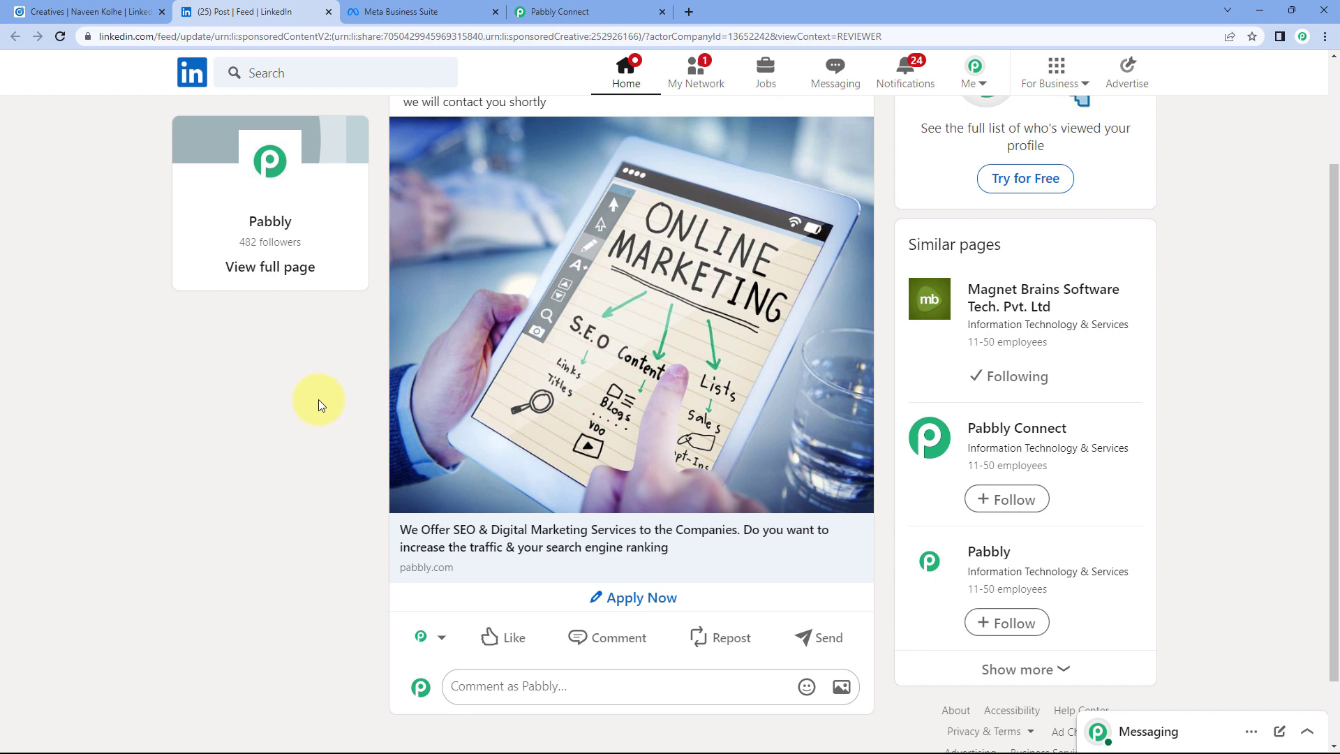
pyautogui.click(600, 11)
pyautogui.click(408, 289)
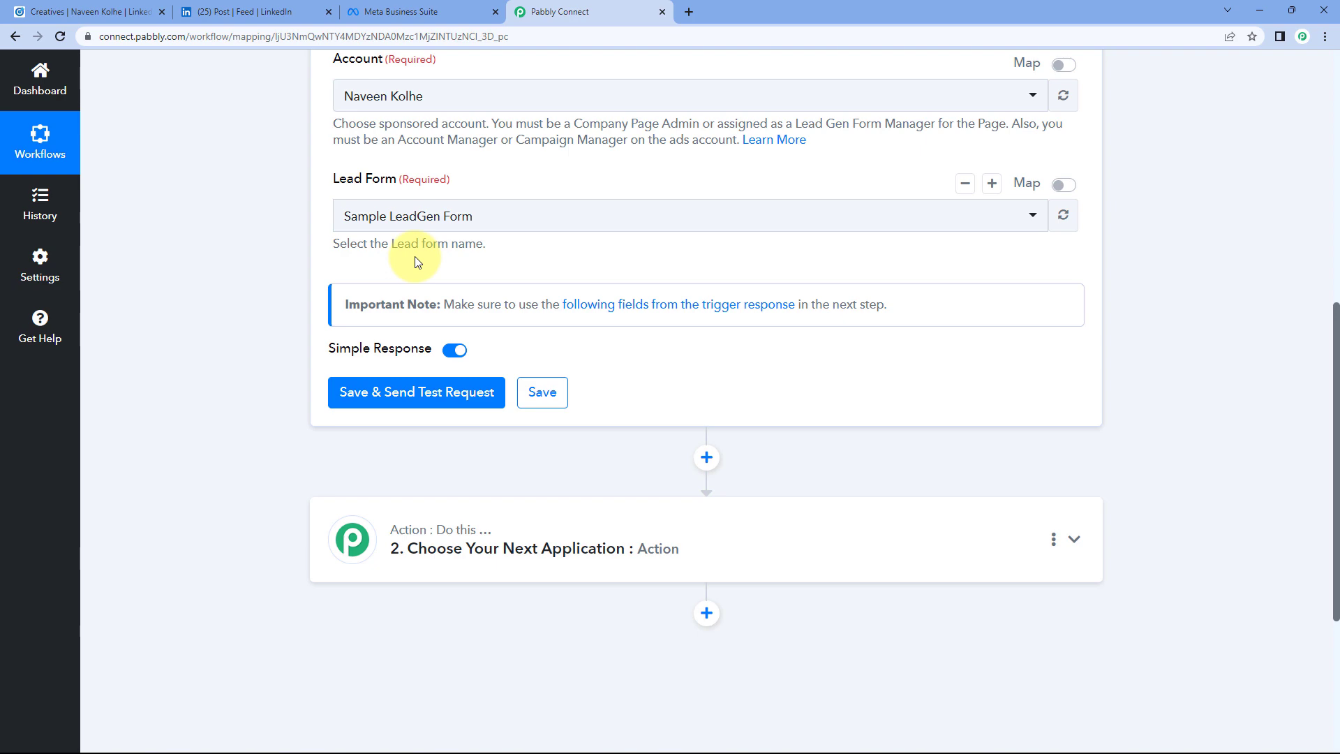
pyautogui.click(97, 11)
pyautogui.click(251, 8)
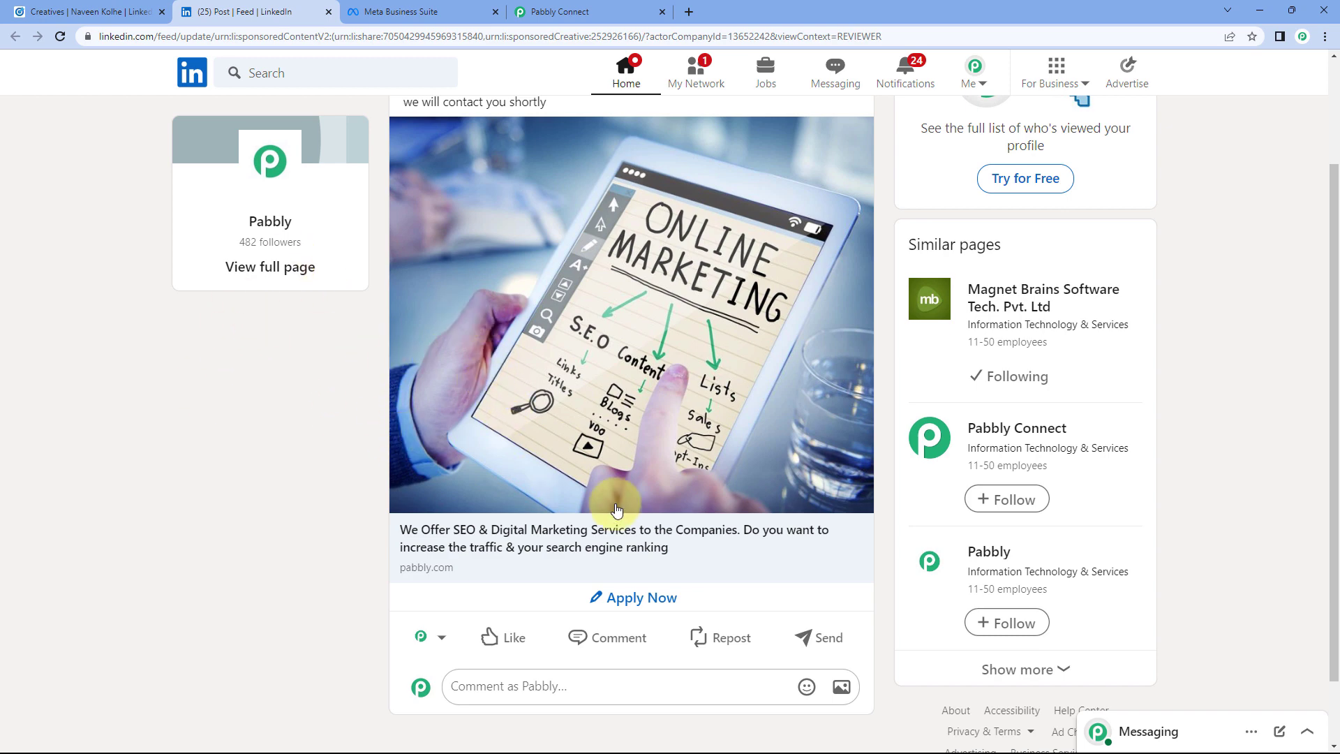
# Step: Fill the ad's Apply Now form with a test e-mail and phone number and submit it
pyautogui.click(630, 598)
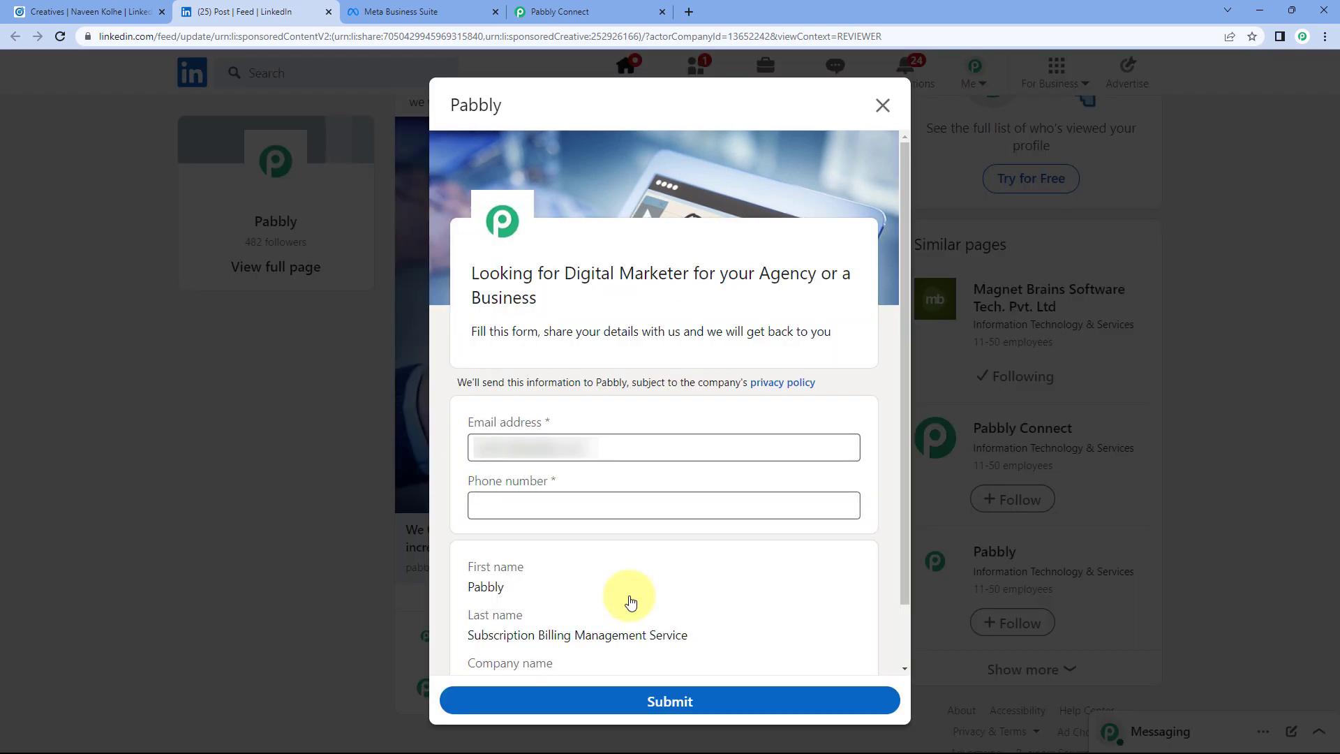
pyautogui.scroll(-1, 630, 395)
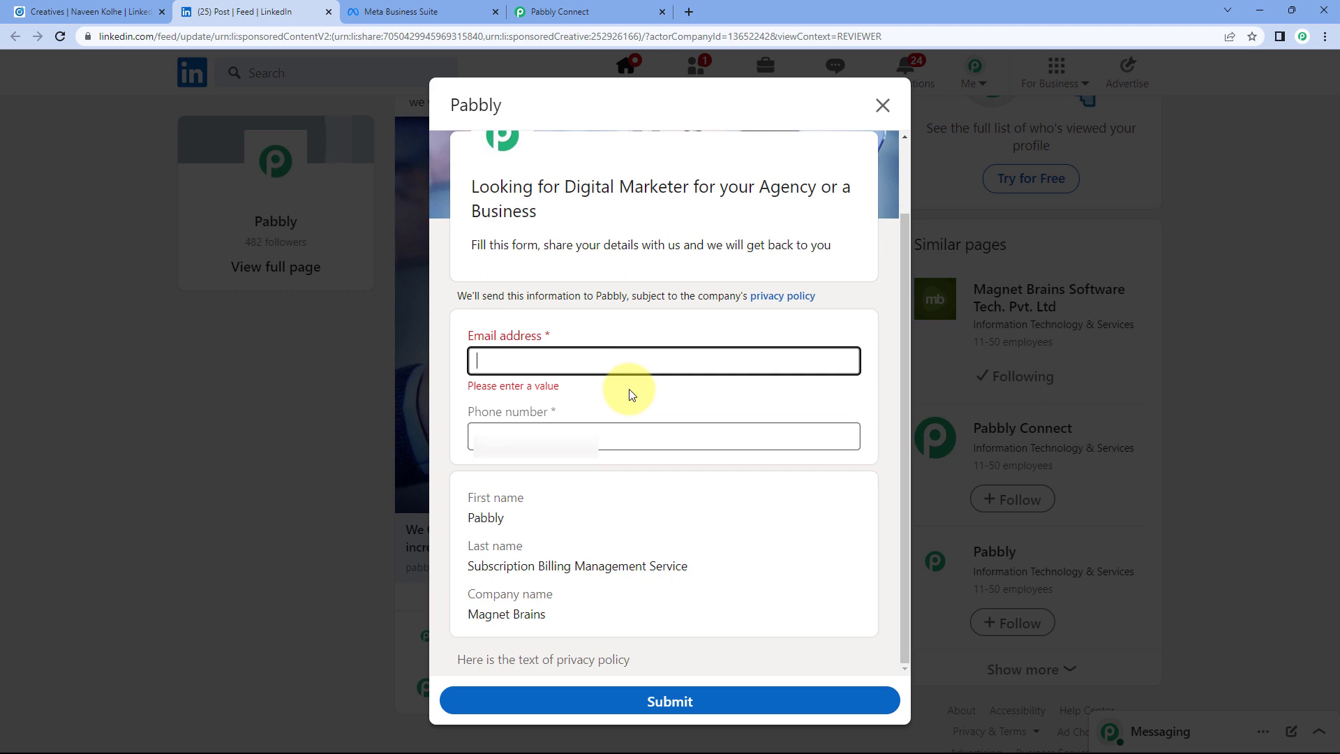
pyautogui.click(553, 366)
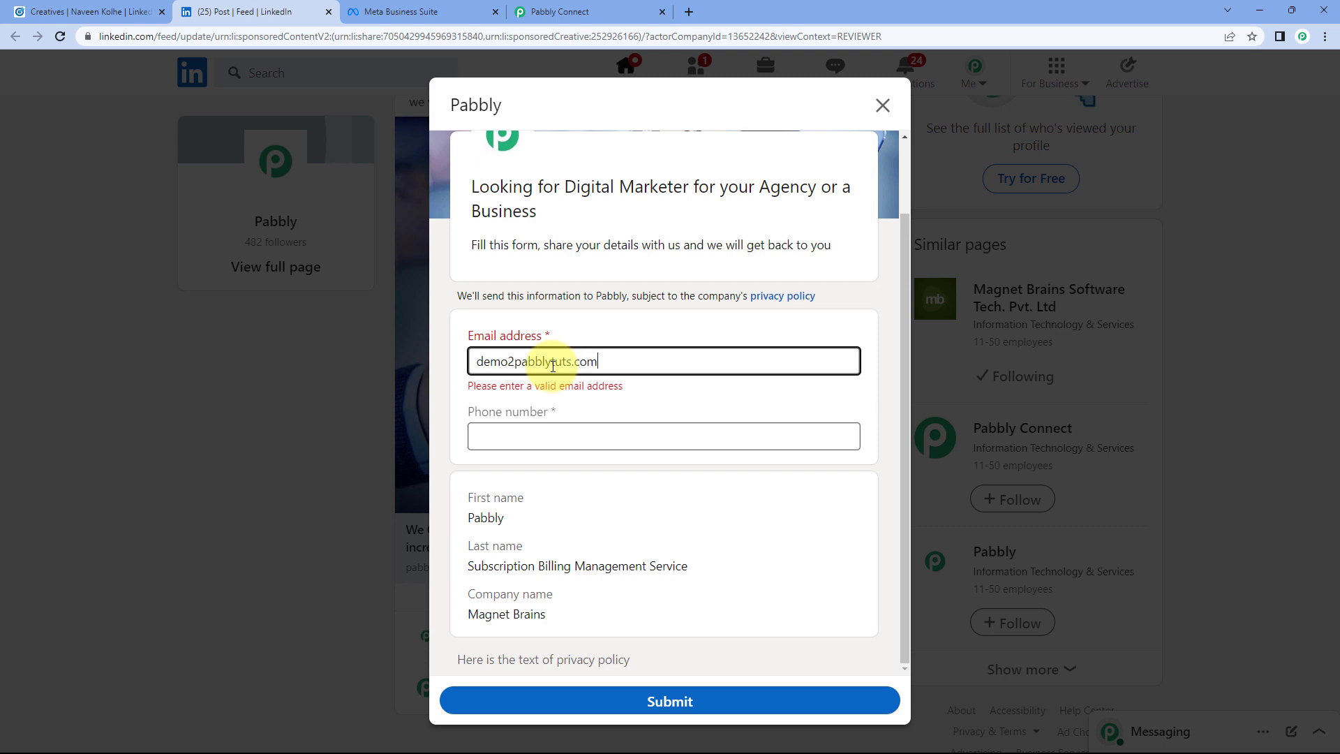
pyautogui.press('Tab')
pyautogui.press('BackSpace')
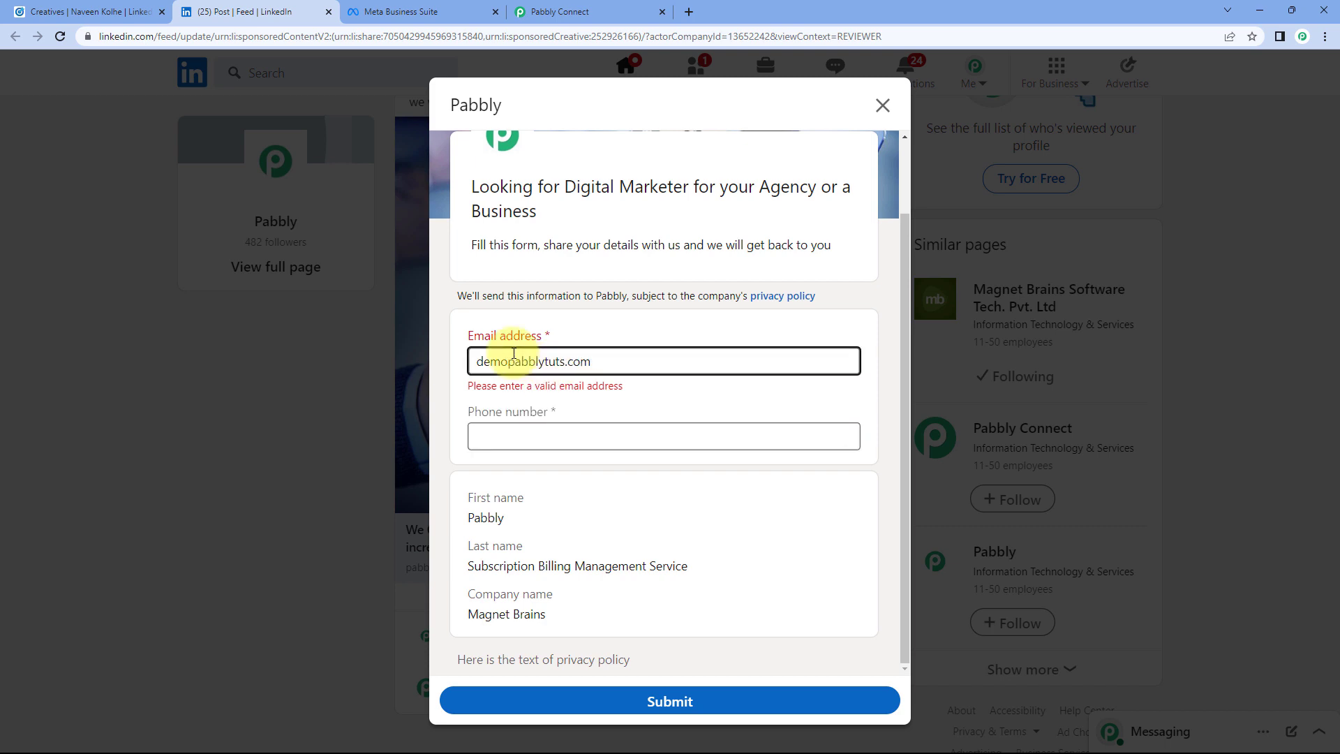
pyautogui.write('@')
pyautogui.click(504, 438)
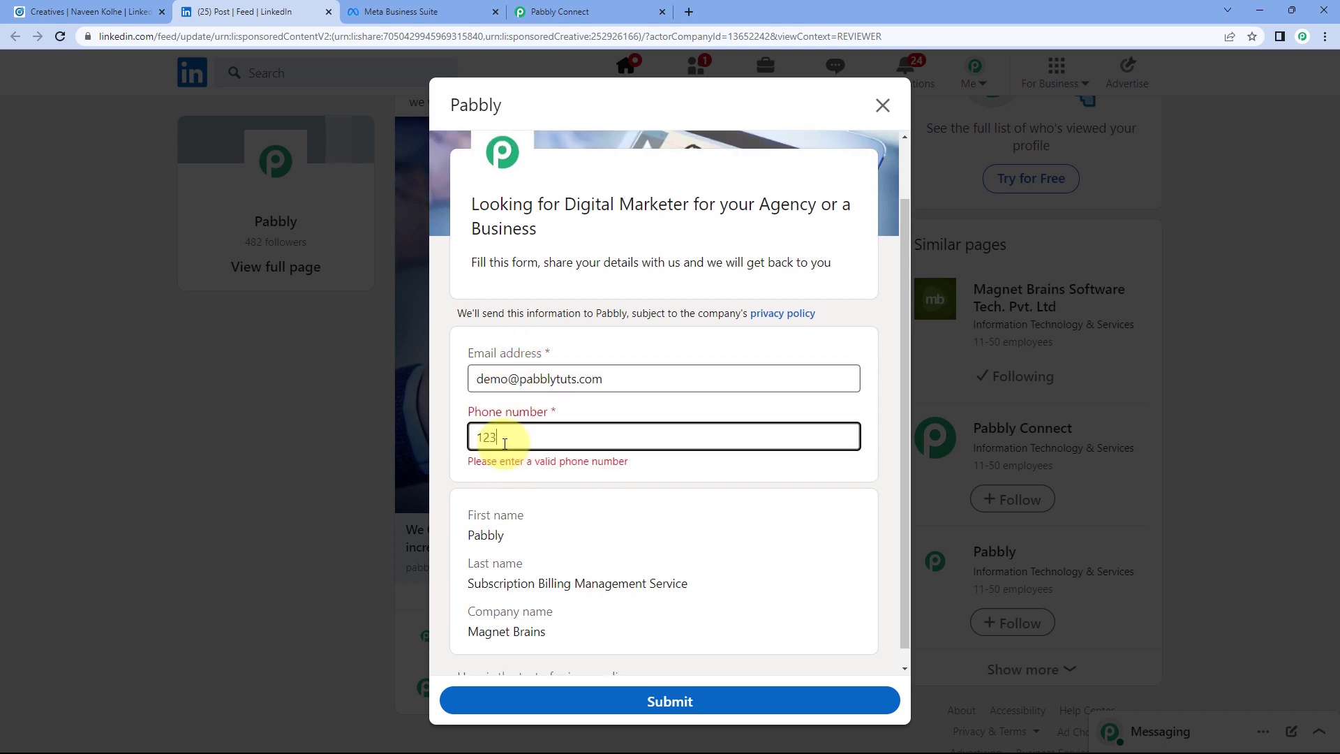
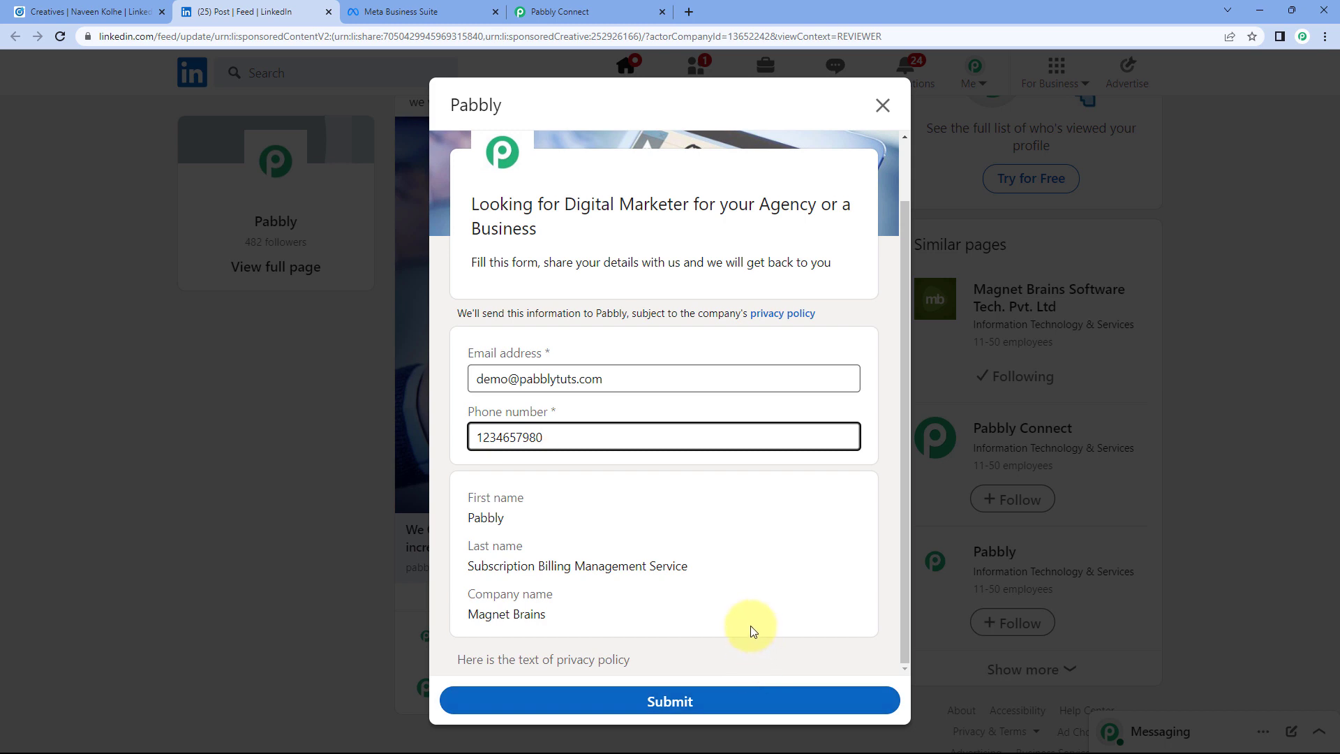
pyautogui.click(689, 702)
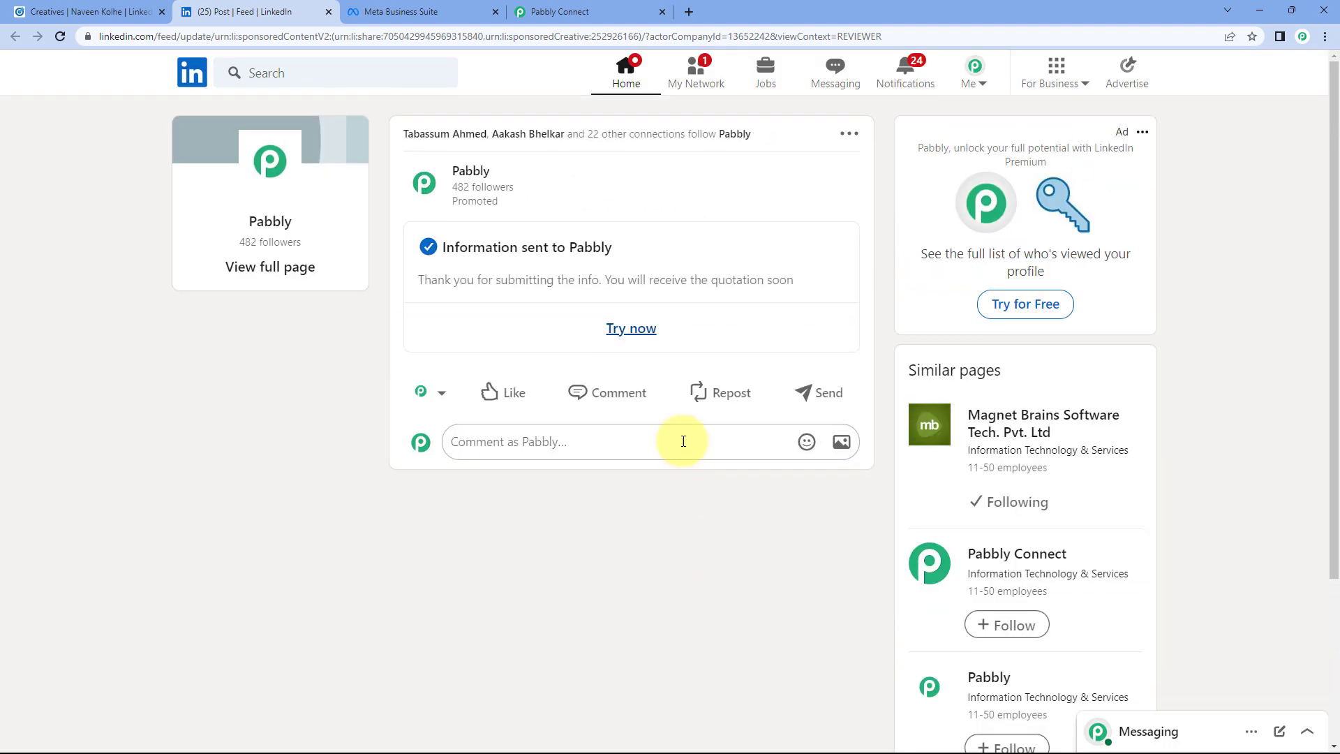
# Step: Fetch the newly submitted LinkedIn lead as the trigger's test response
pyautogui.click(623, 11)
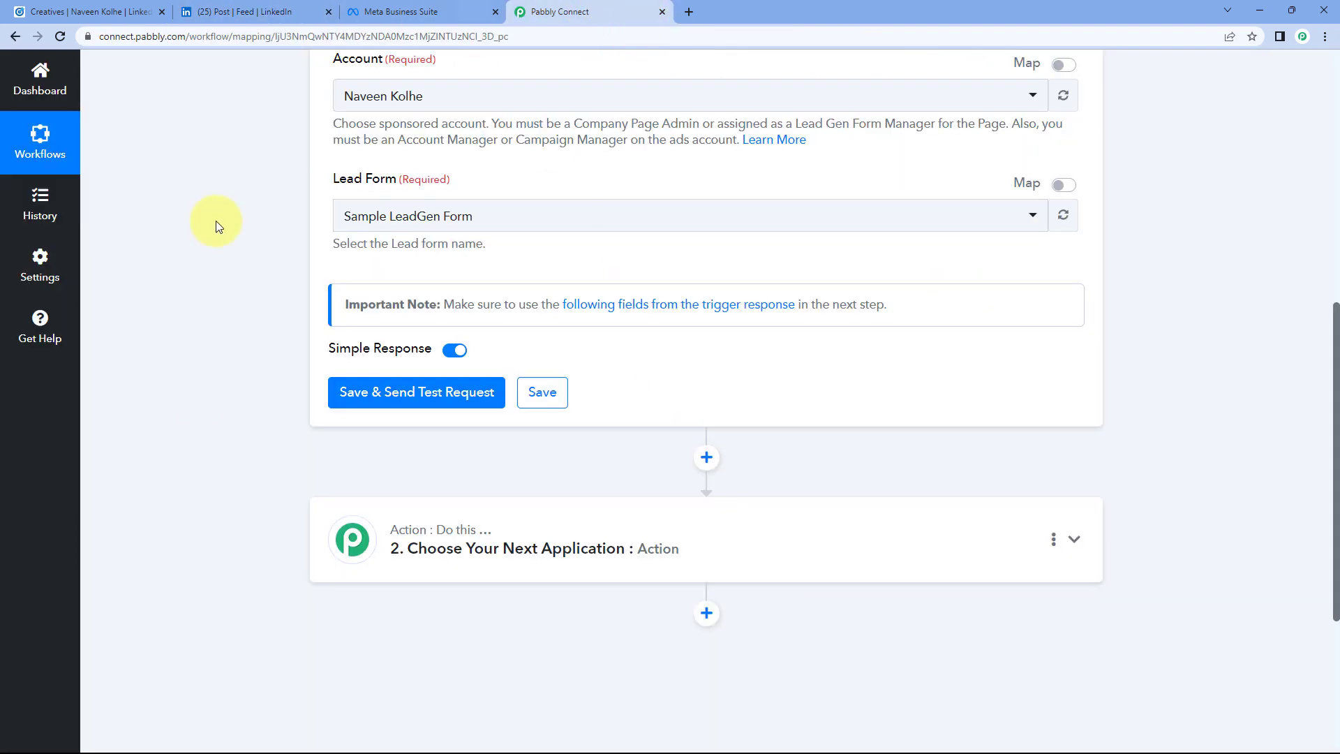
pyautogui.click(443, 391)
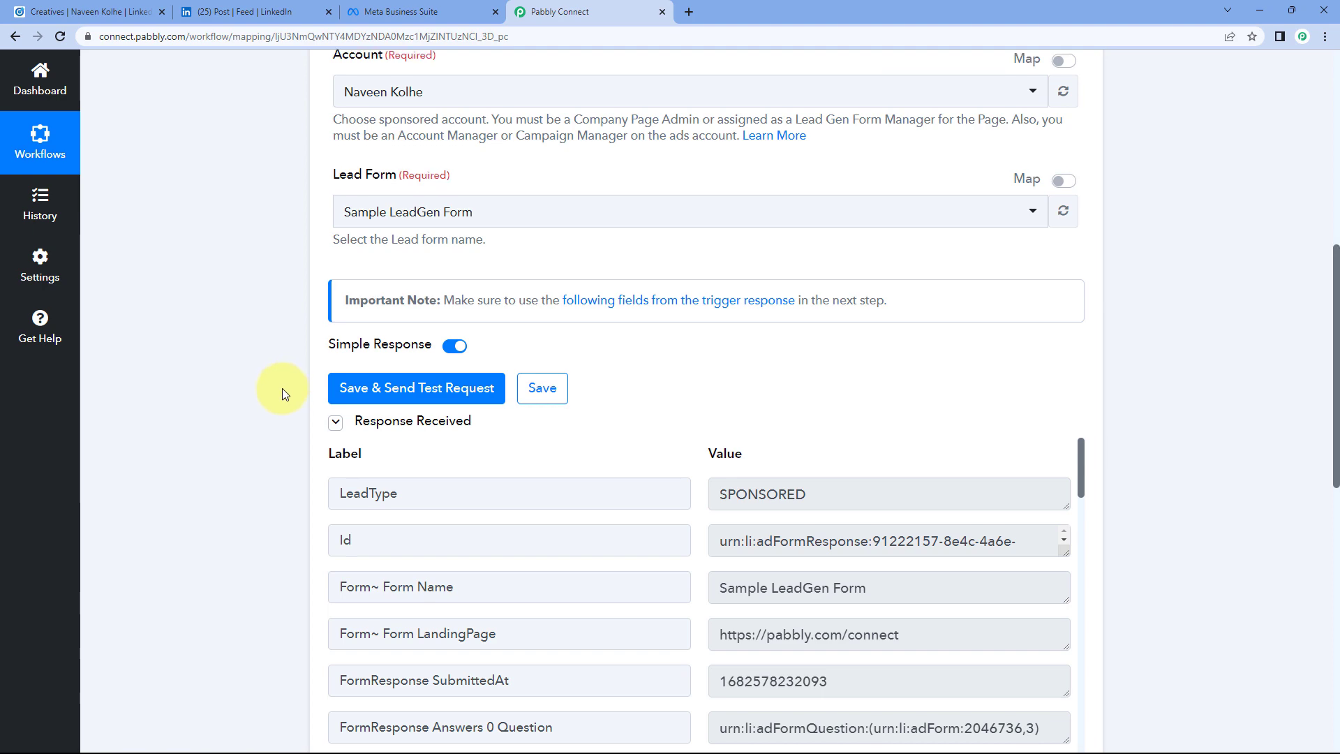
pyautogui.scroll(-2, 282, 388)
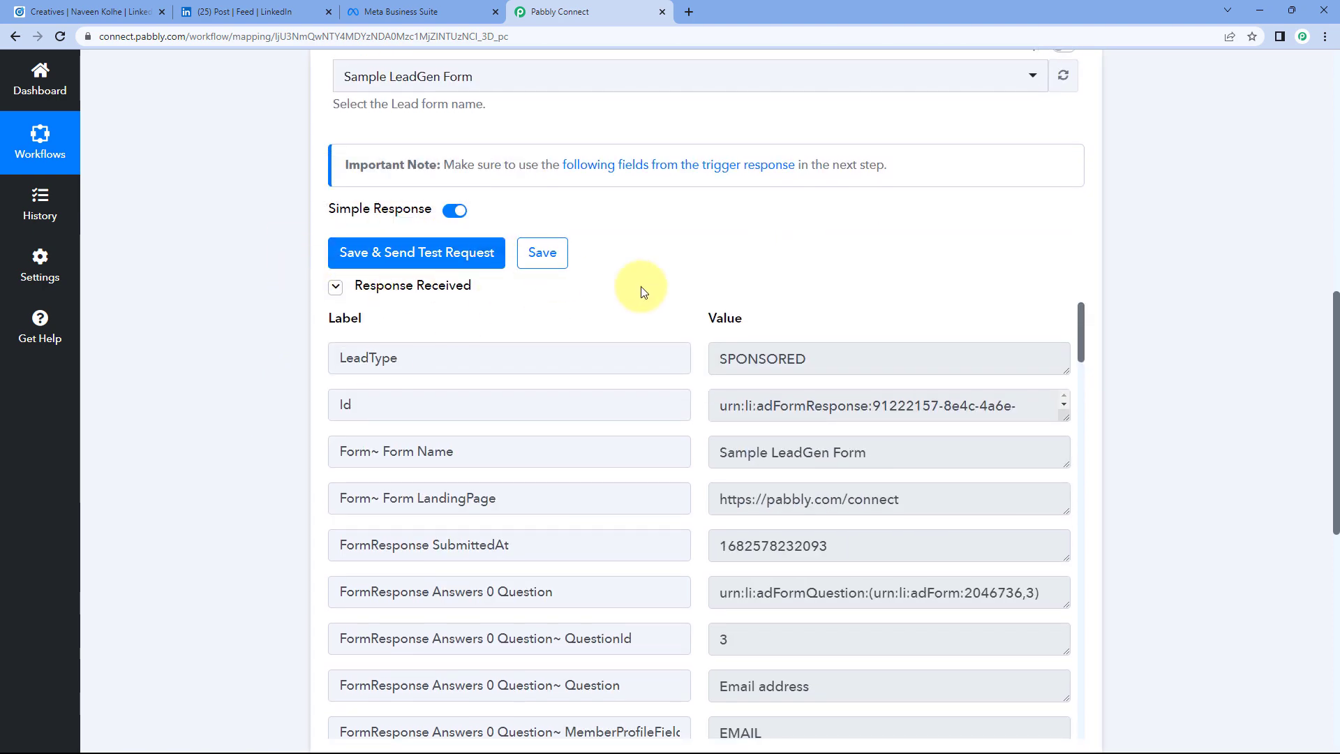
pyautogui.scroll(-3, 656, 272)
pyautogui.scroll(-1, 698, 223)
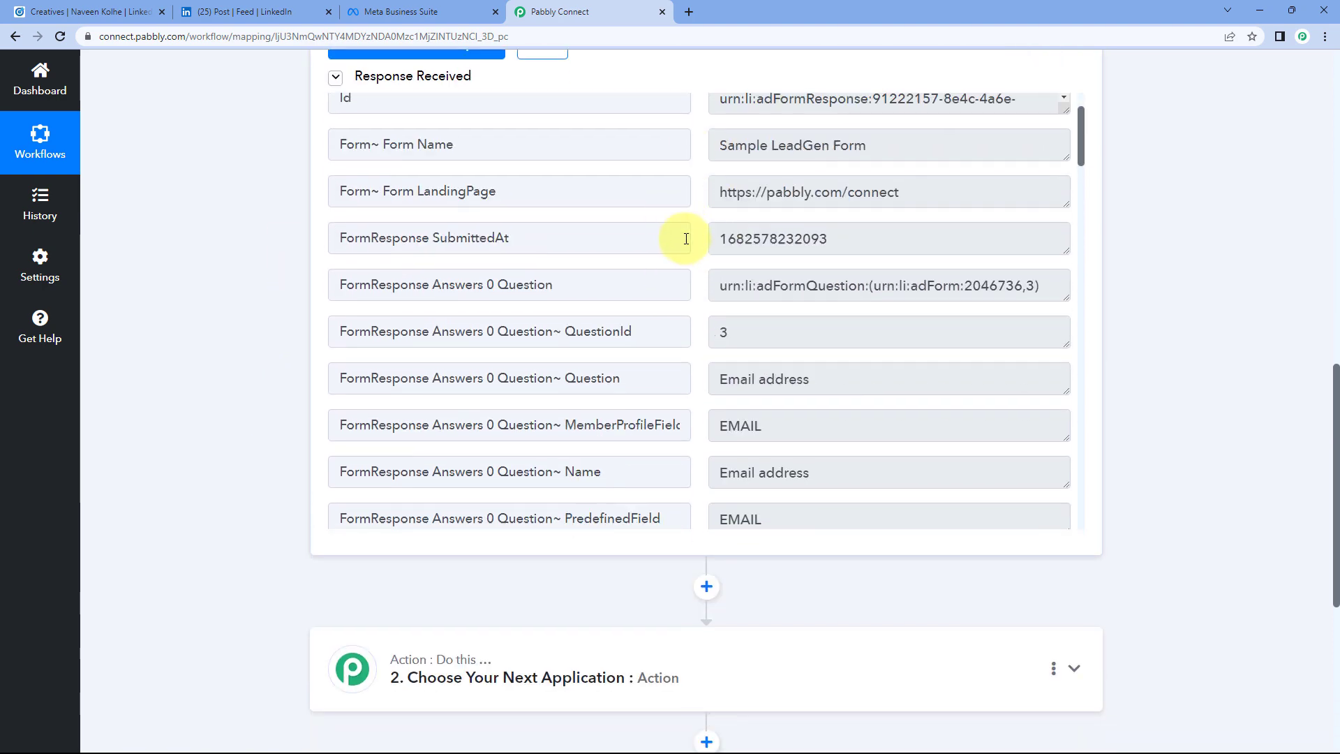
pyautogui.scroll(-10, 687, 258)
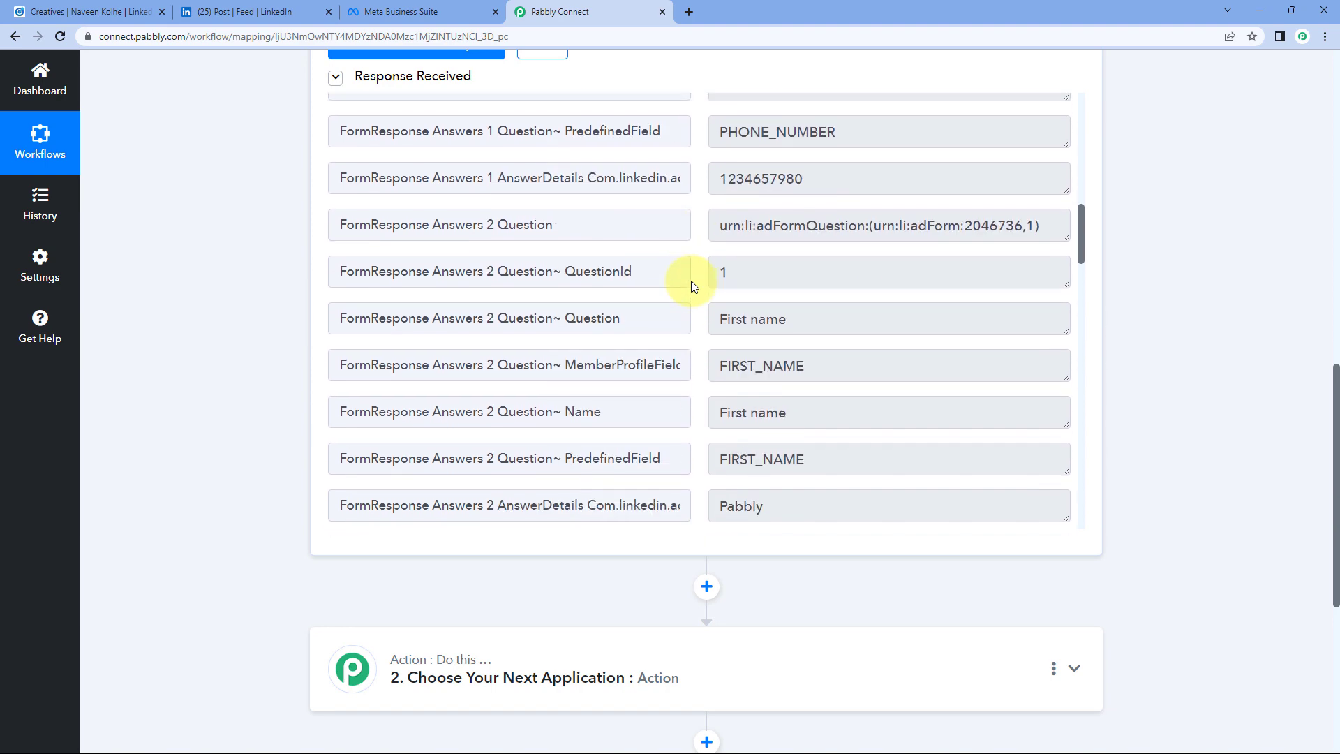
pyautogui.scroll(-10, 691, 281)
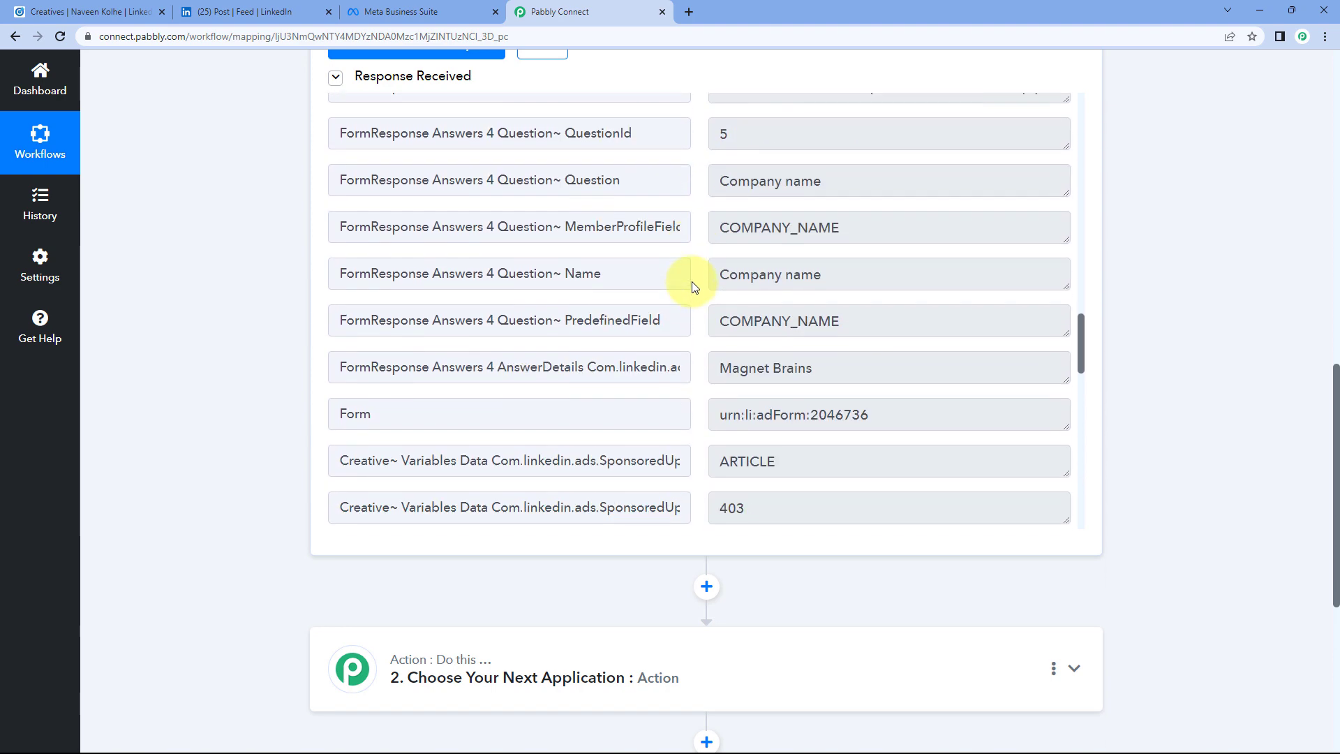
pyautogui.scroll(-10, 692, 282)
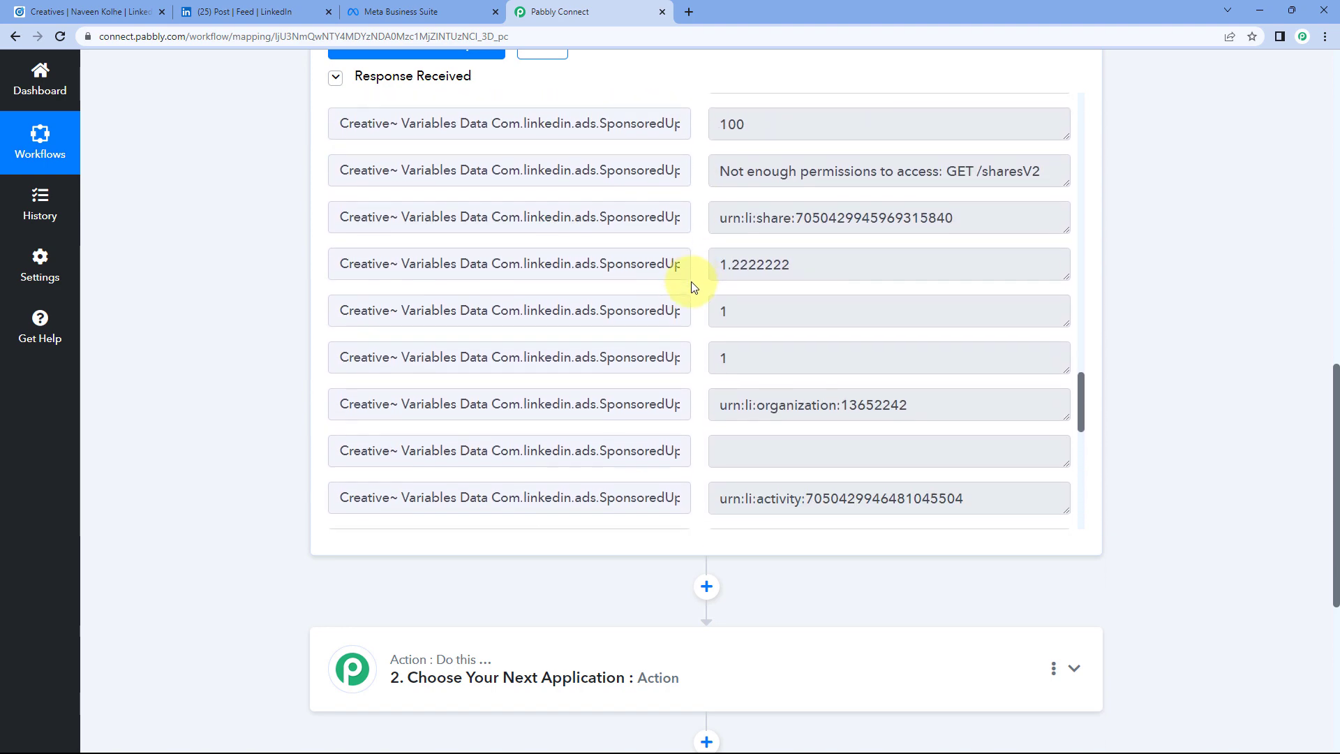
pyautogui.scroll(-10, 691, 281)
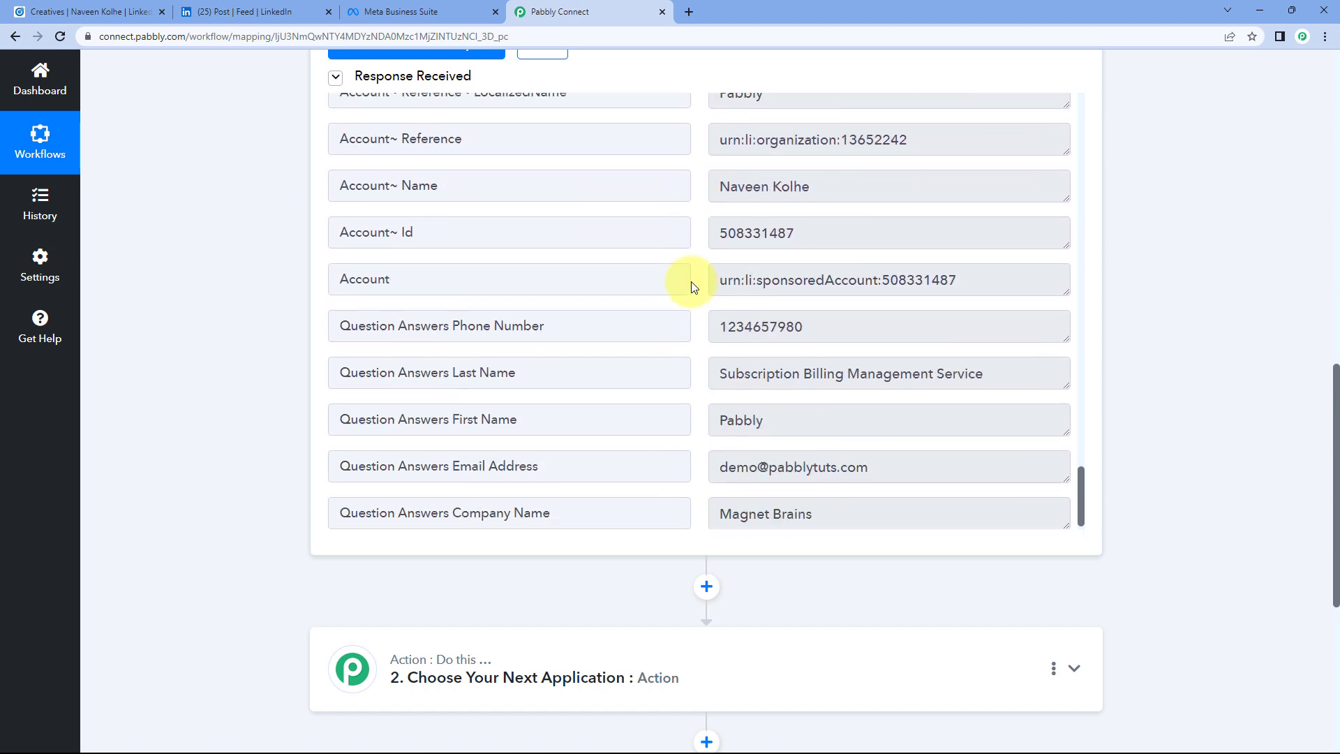
pyautogui.scroll(-1, 691, 282)
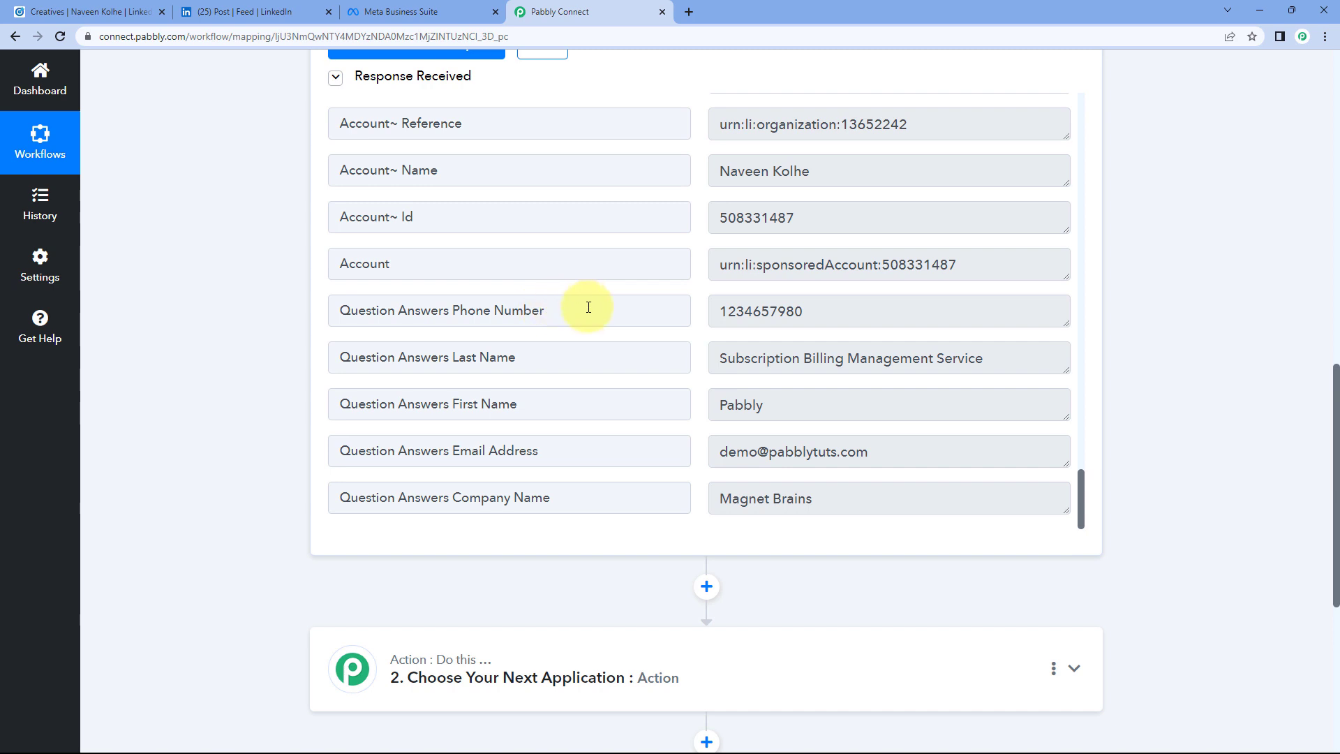
# Step: Review the received name, phone, e-mail and company answers against the LinkedIn confirmation
pyautogui.moveTo(776, 405); pyautogui.dragTo(682, 411)
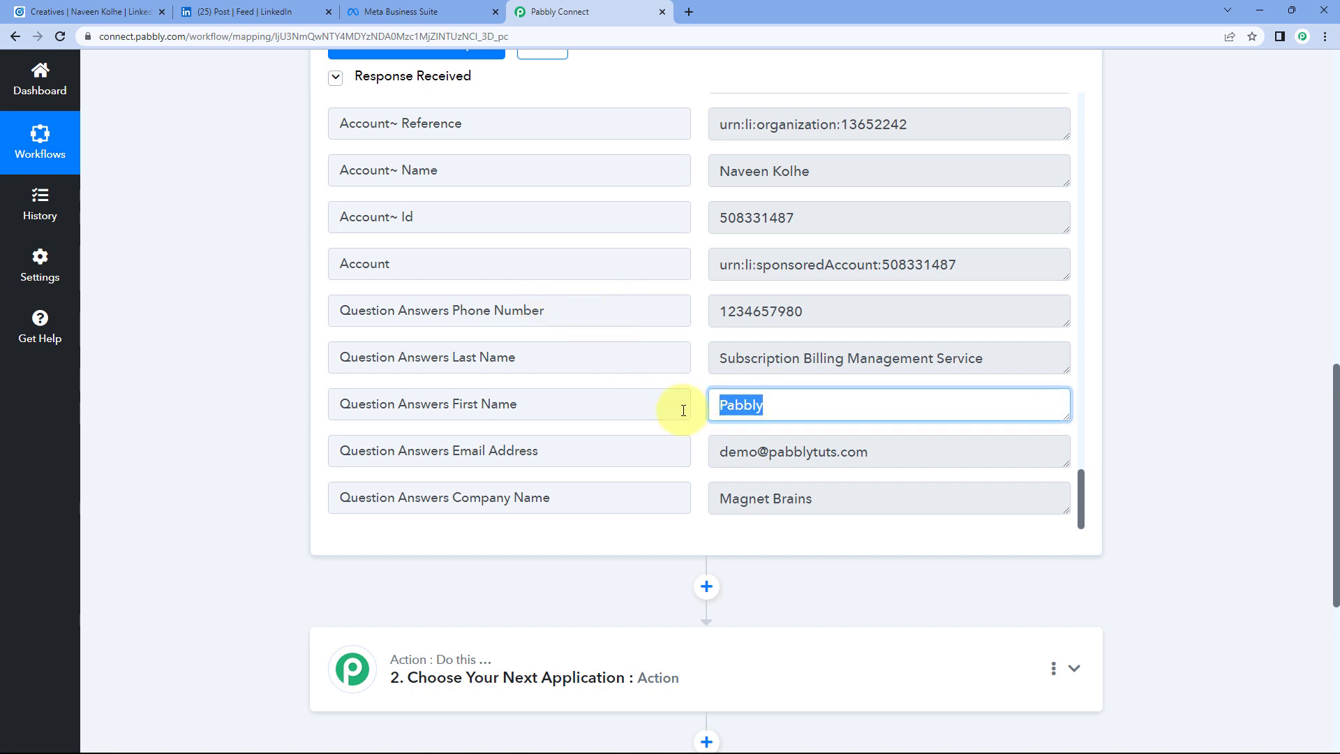
pyautogui.moveTo(1010, 355); pyautogui.dragTo(717, 364)
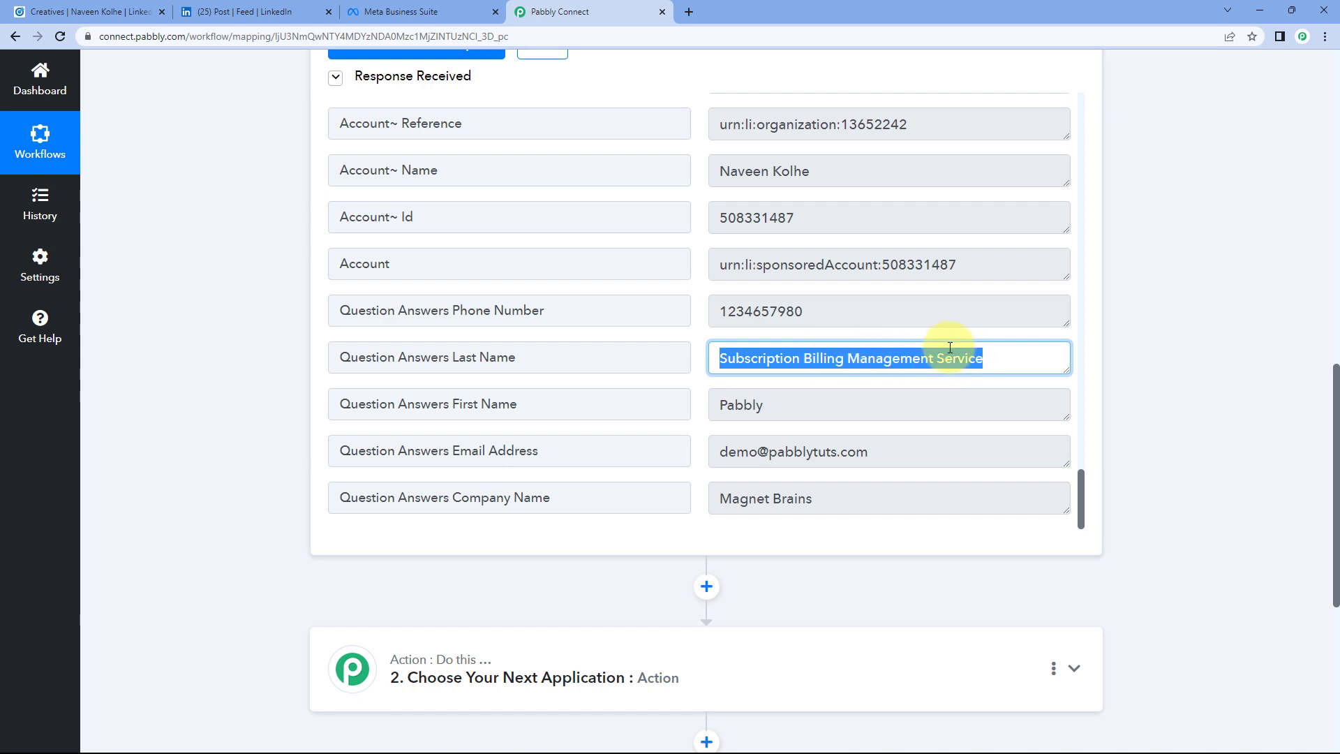
pyautogui.moveTo(835, 311); pyautogui.dragTo(670, 324)
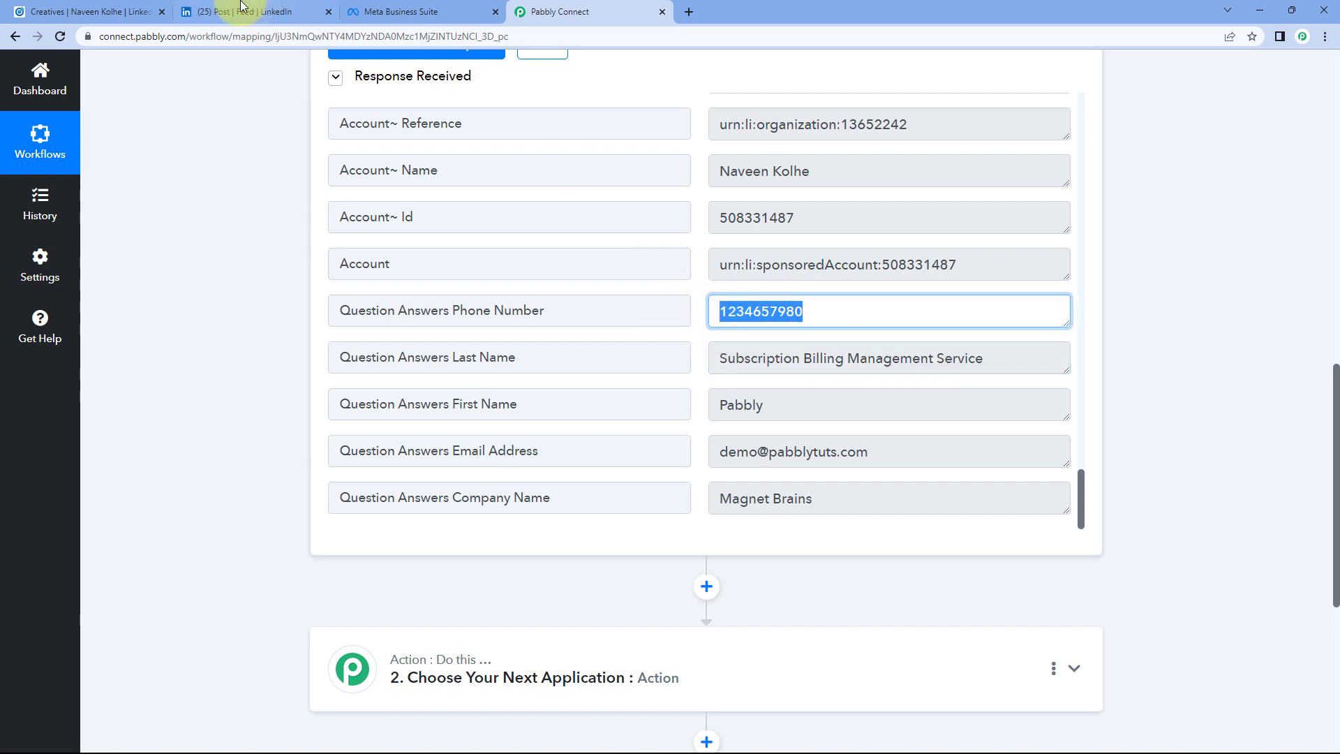
pyautogui.moveTo(888, 448); pyautogui.dragTo(692, 461)
pyautogui.moveTo(863, 496); pyautogui.dragTo(688, 499)
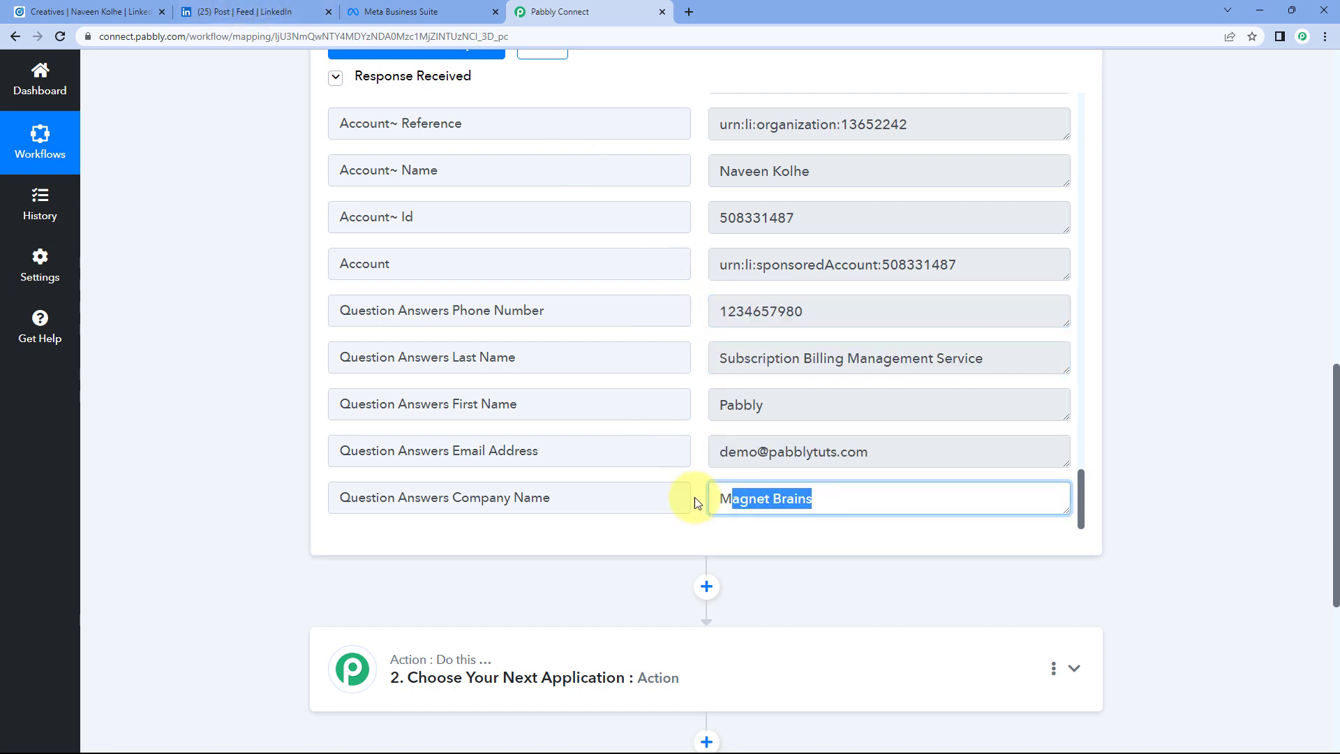
pyautogui.click(734, 383)
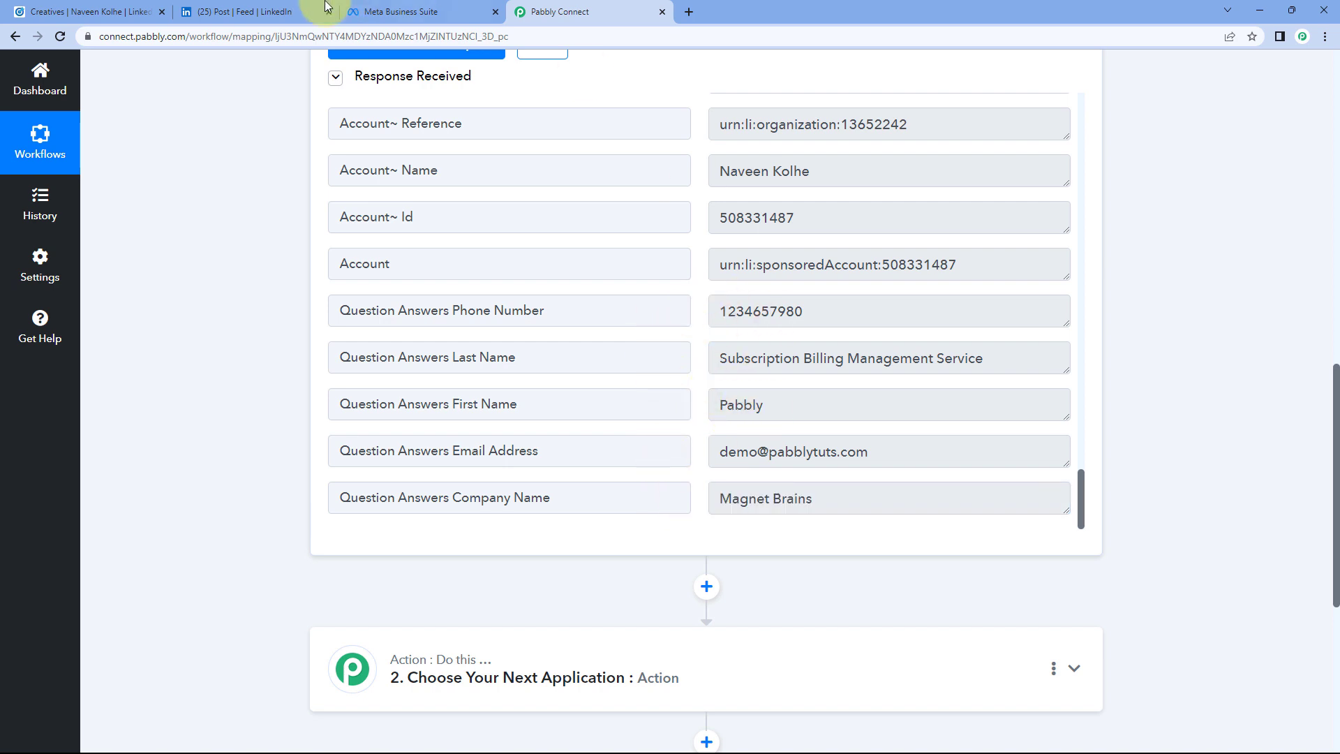
pyautogui.click(265, 12)
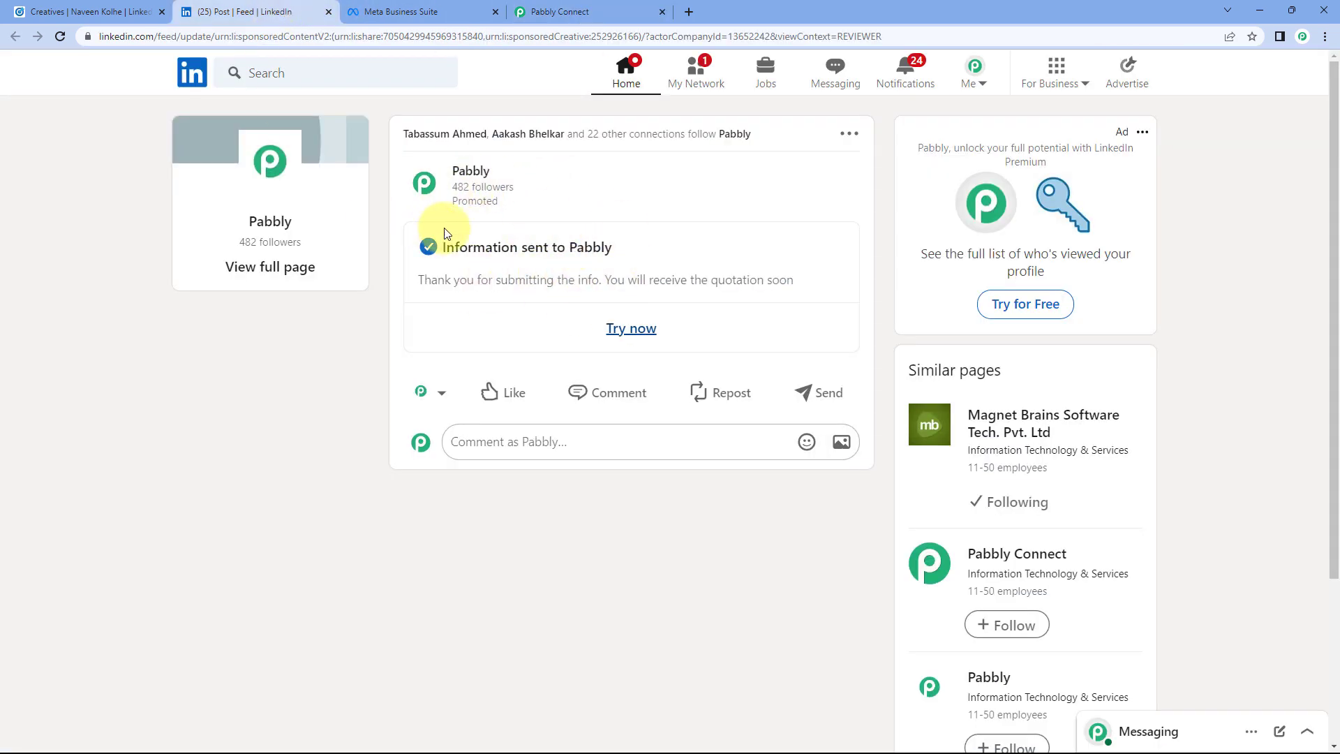
pyautogui.click(538, 12)
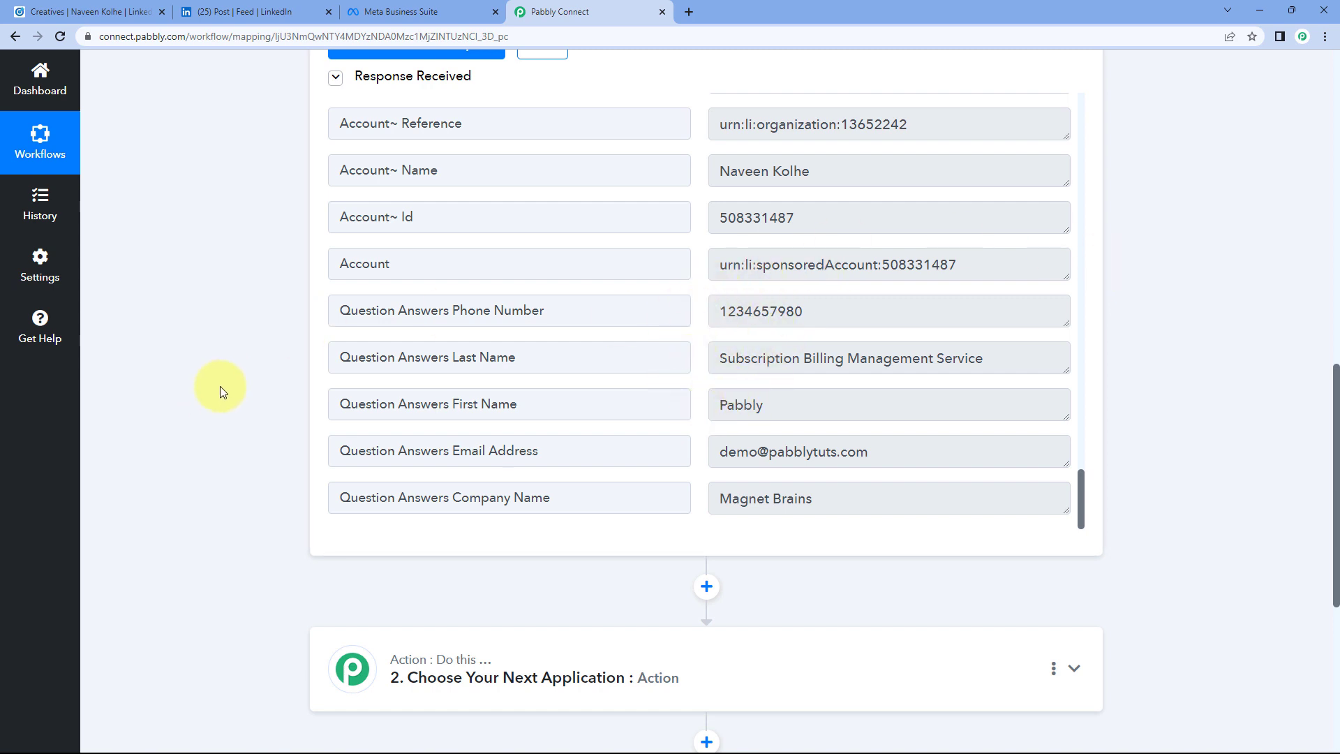
pyautogui.scroll(-5, 219, 387)
# Step: Set the action step to the Facebook Conversions app with the Send Lead Event action event
pyautogui.click(565, 279)
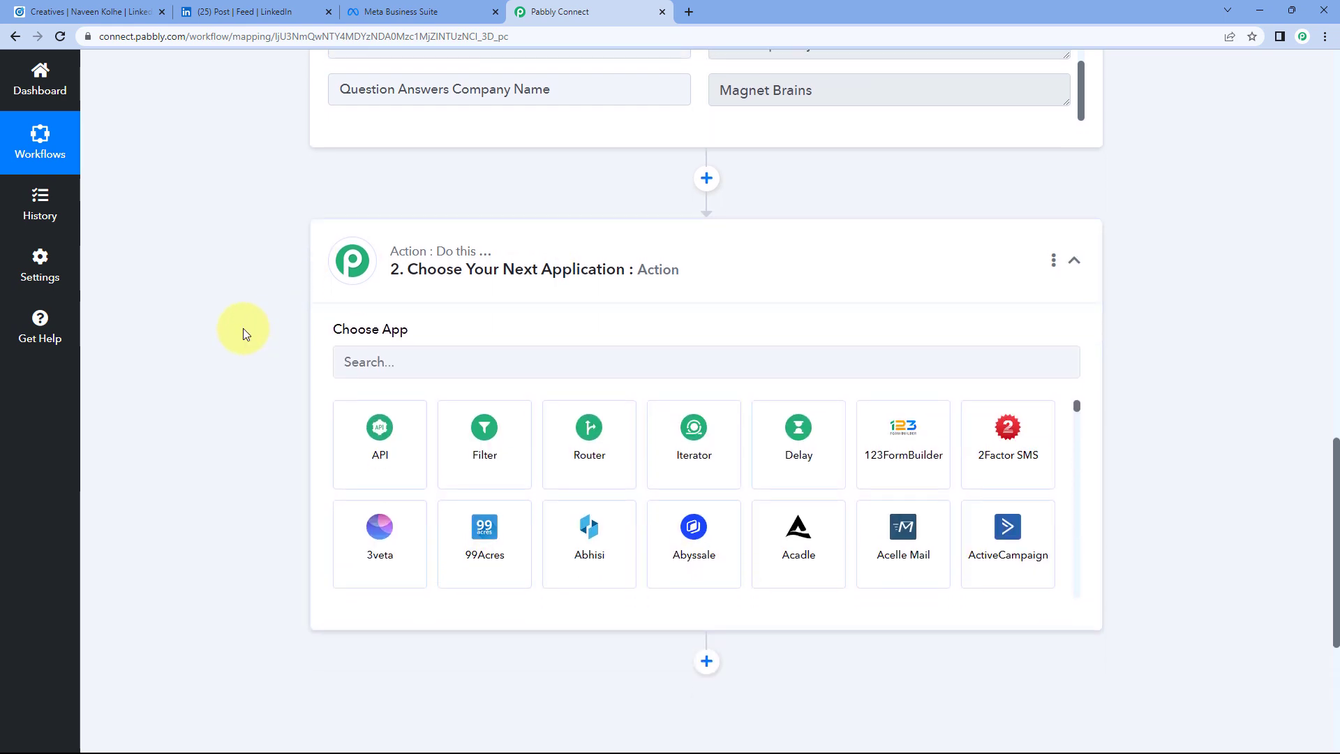
pyautogui.write('Fa')
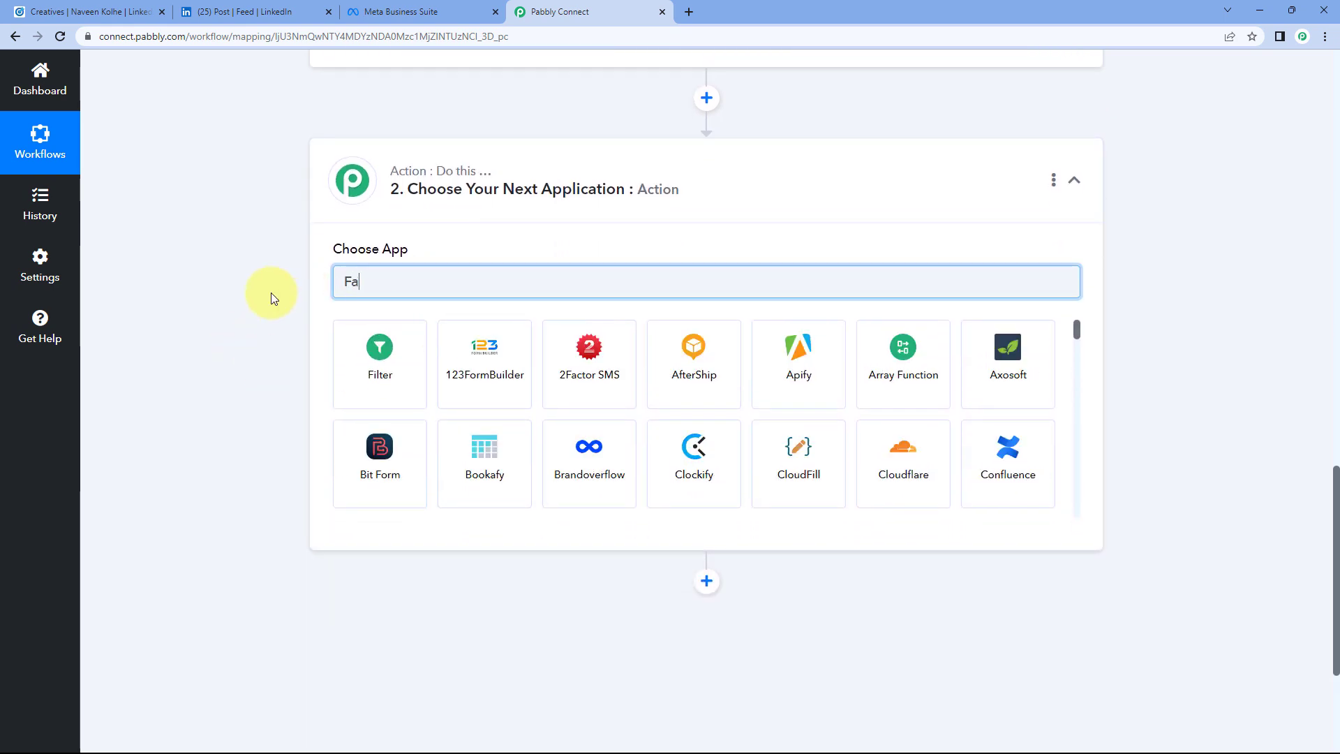
pyautogui.write('cebook Con')
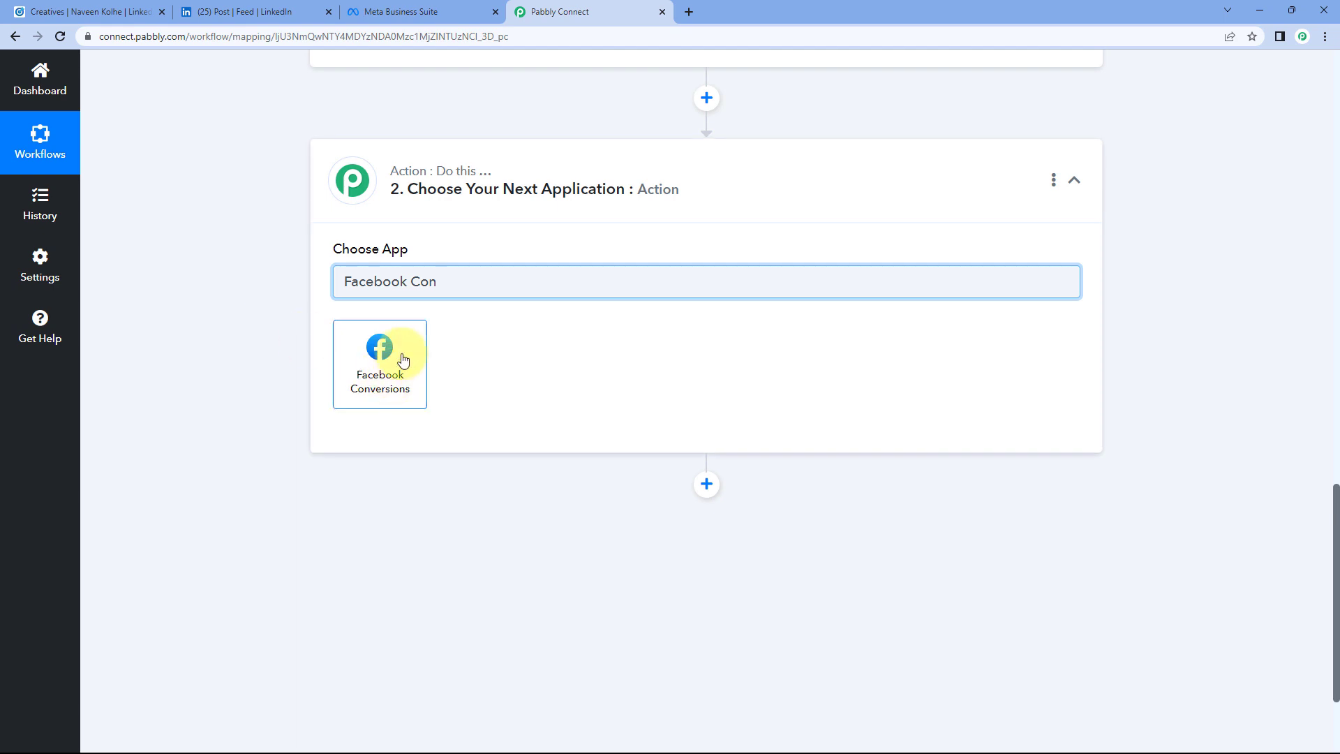
pyautogui.click(403, 360)
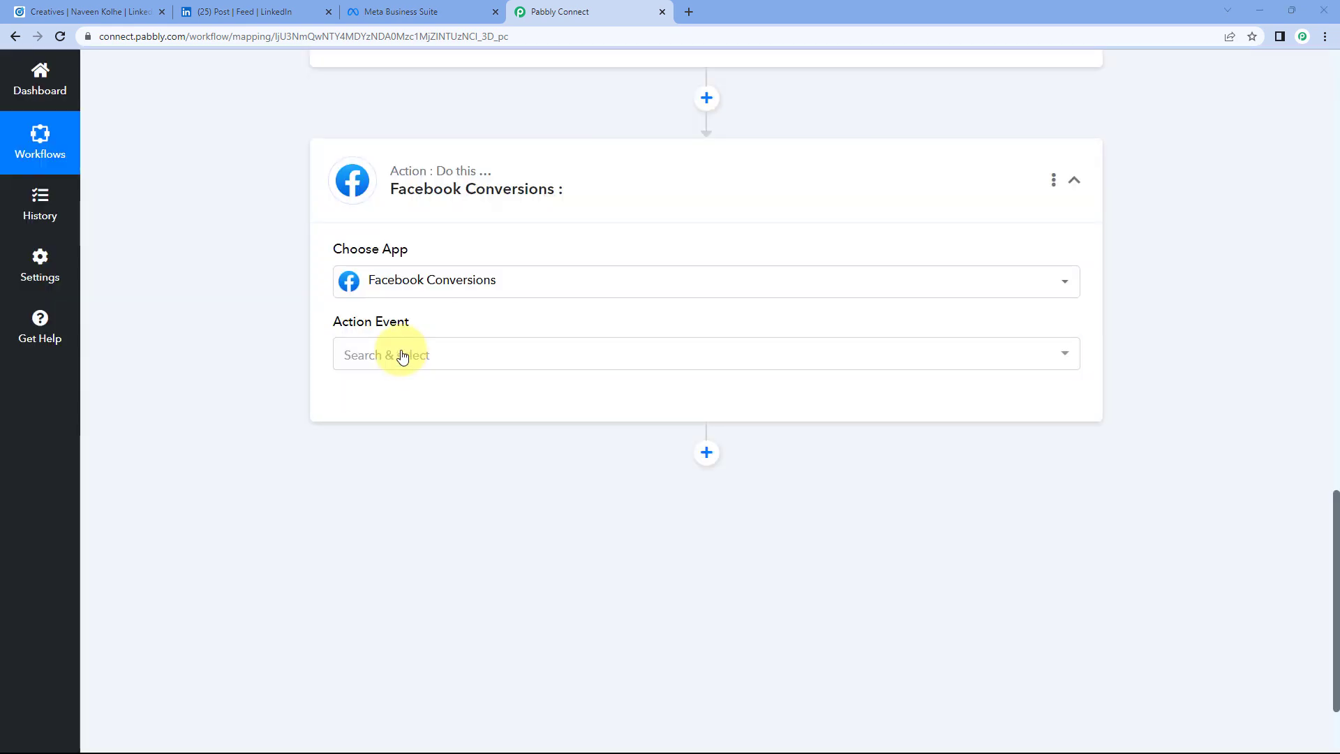
pyautogui.click(442, 347)
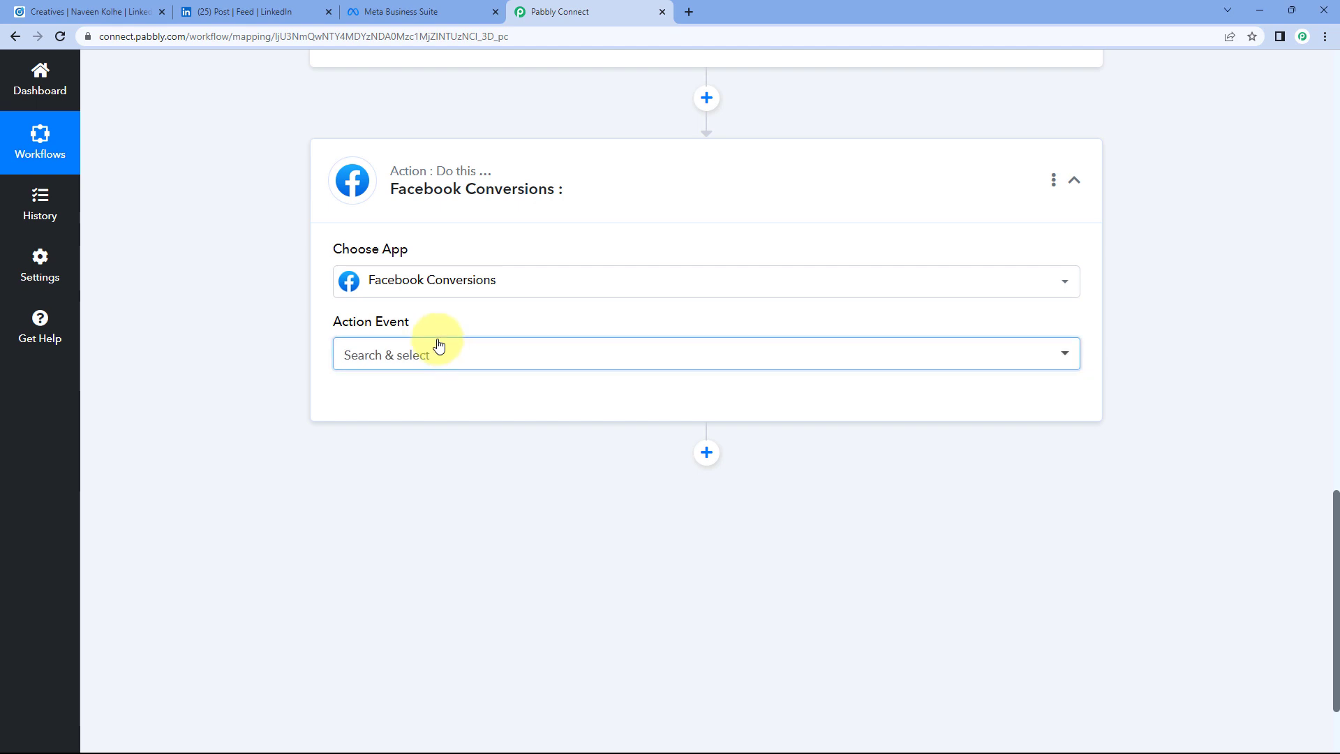
pyautogui.scroll(-1, 303, 363)
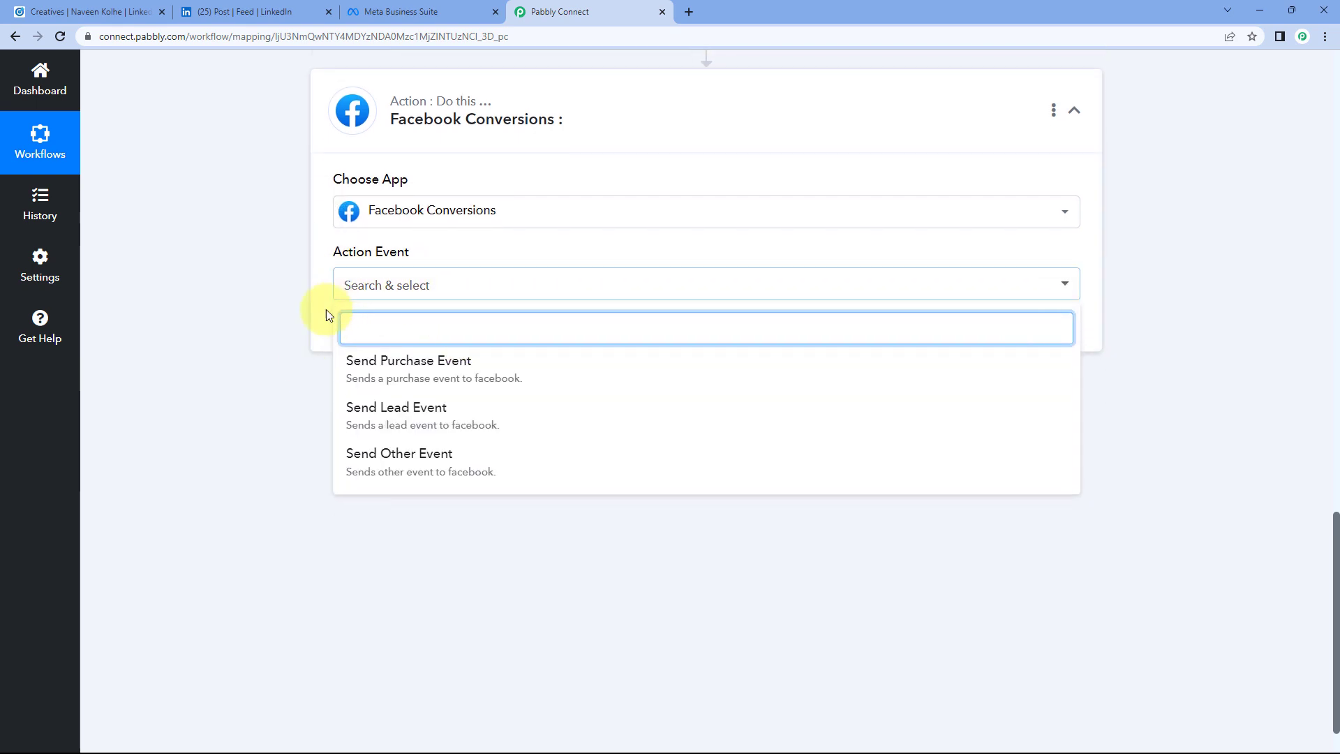
pyautogui.click(417, 422)
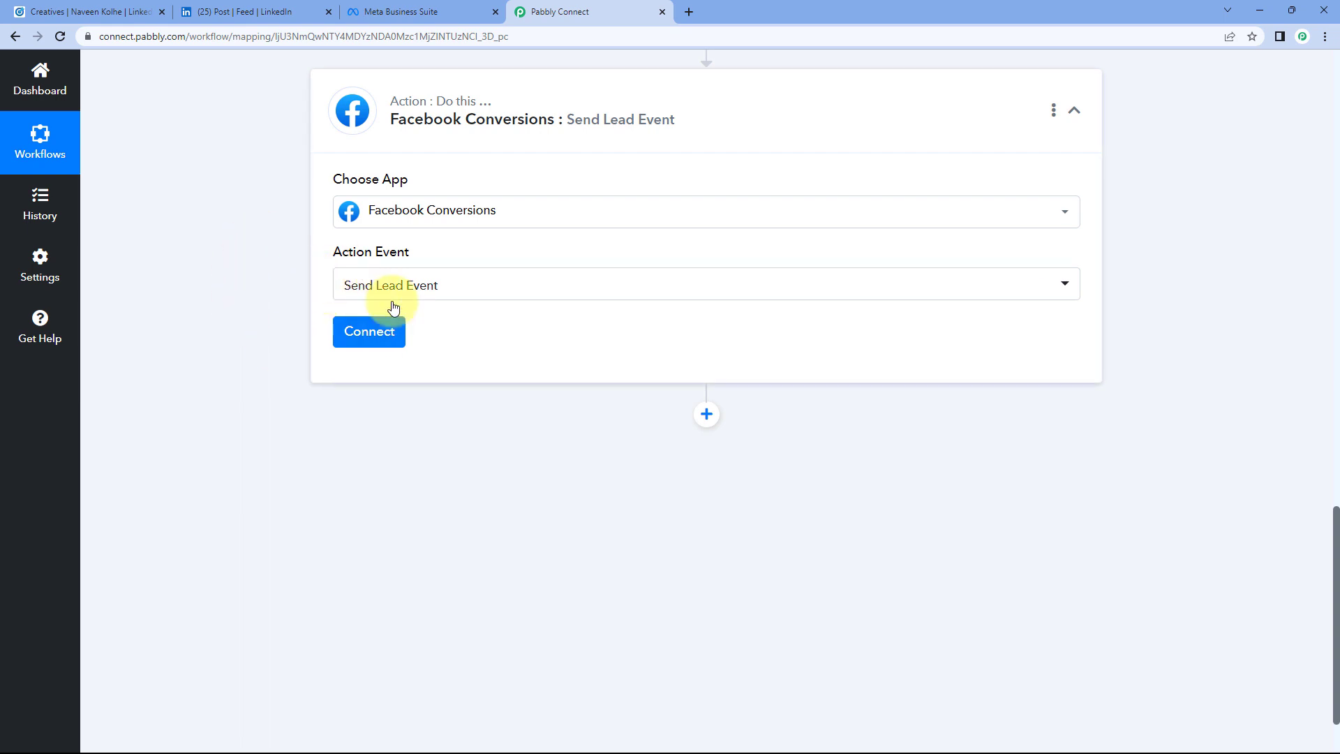
# Step: Add a new Facebook Conversions connection and authorize it through Facebook
pyautogui.click(372, 335)
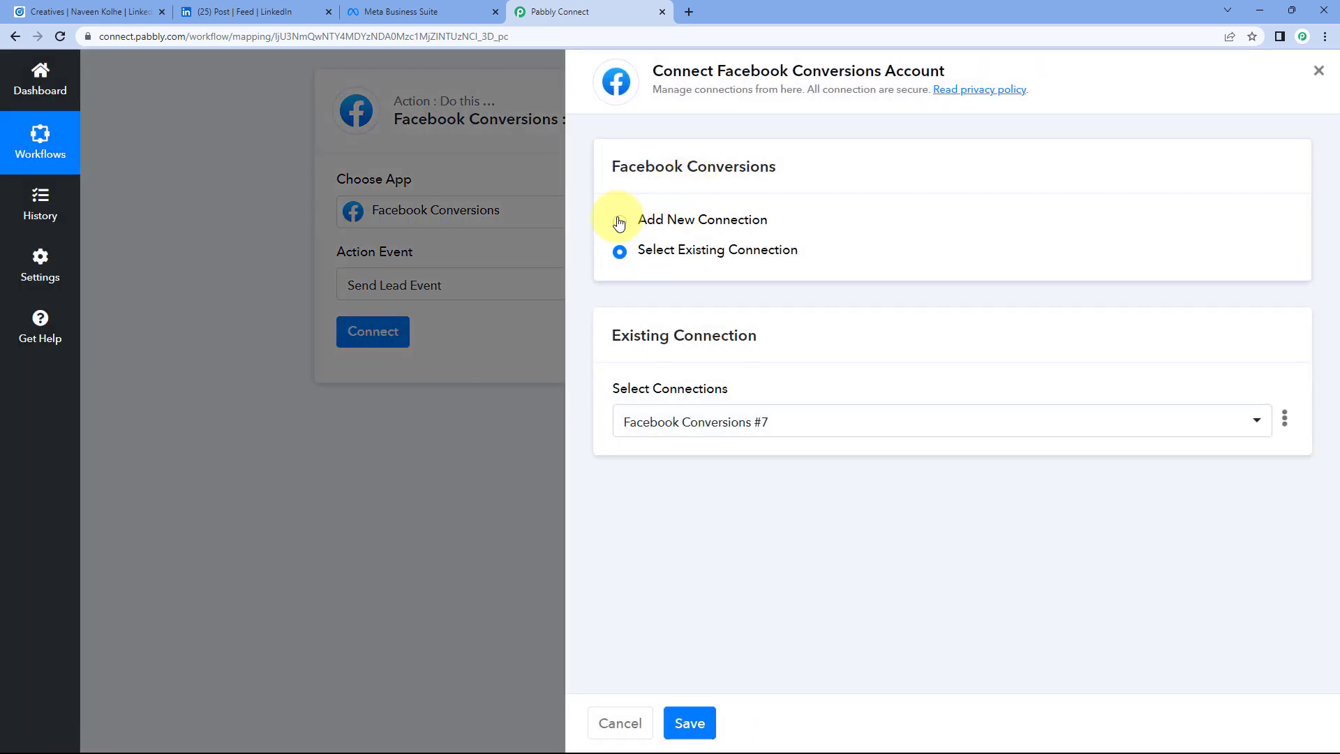
pyautogui.click(619, 219)
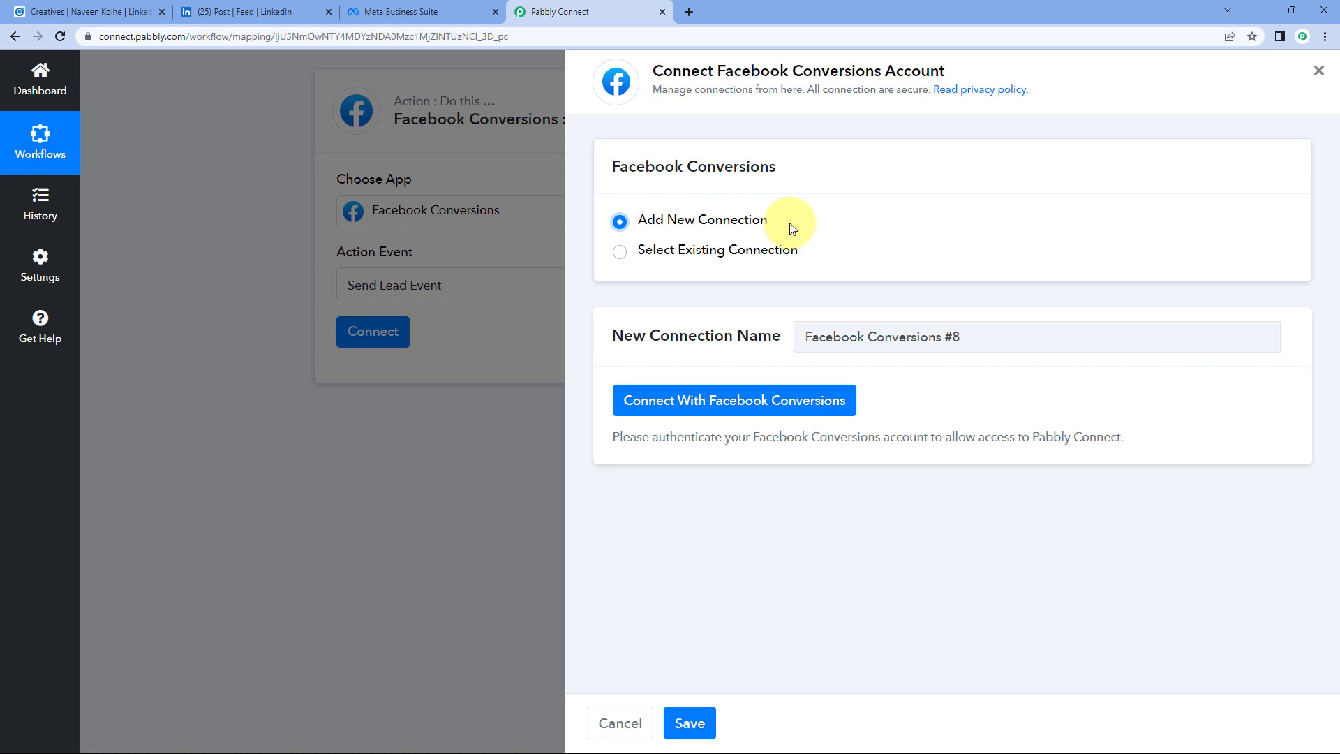
pyautogui.click(733, 409)
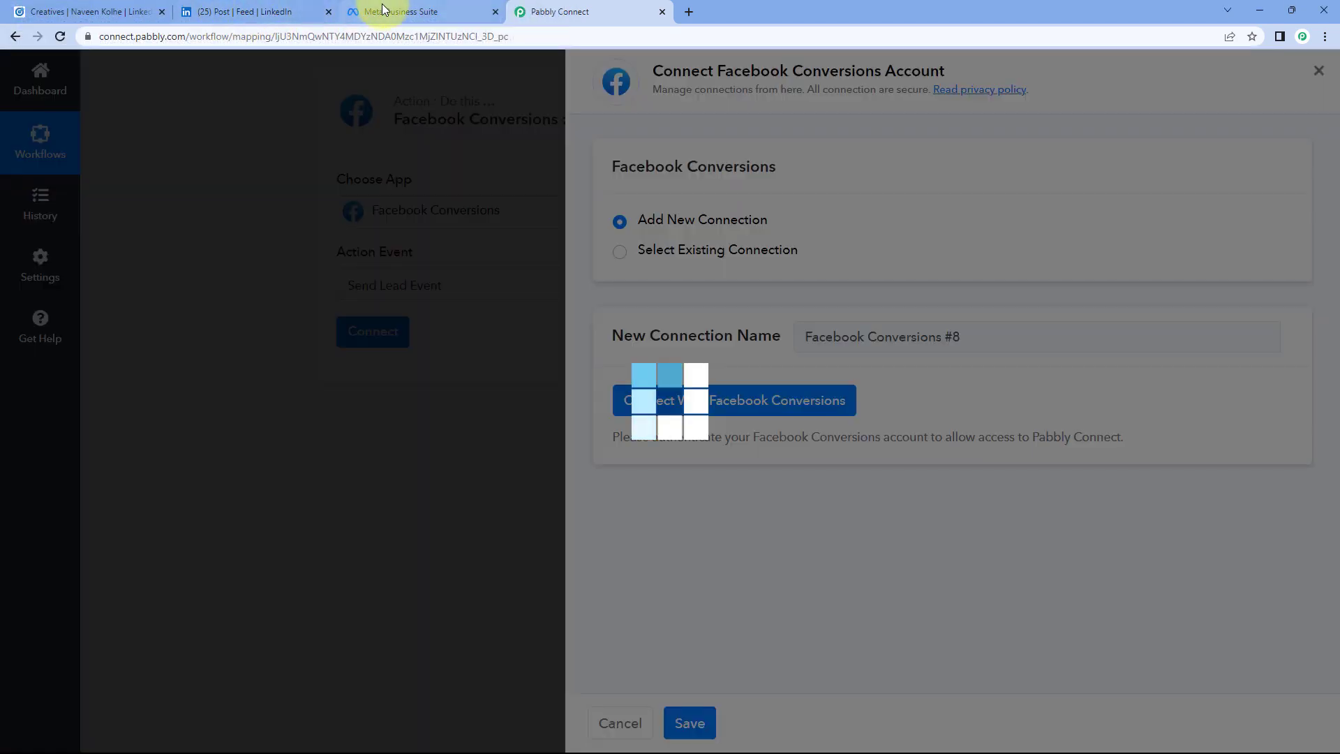
pyautogui.click(379, 10)
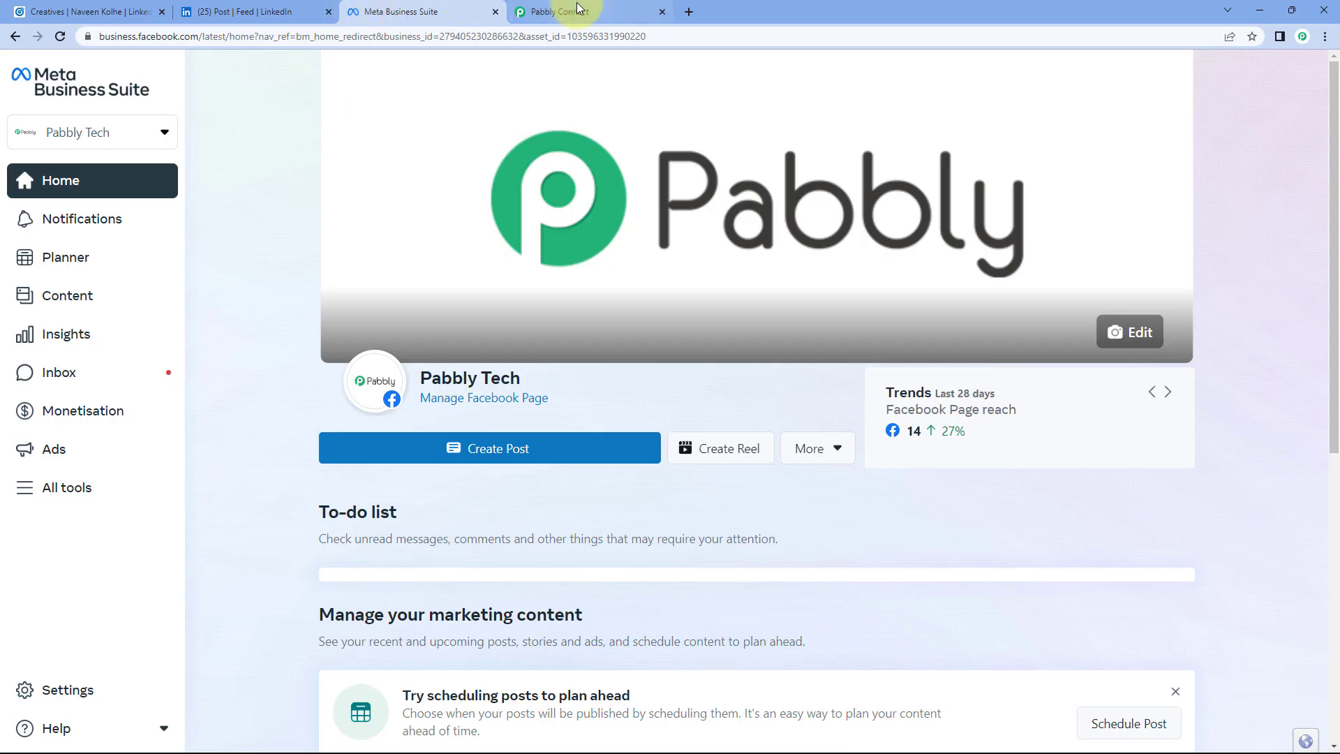
pyautogui.click(552, 11)
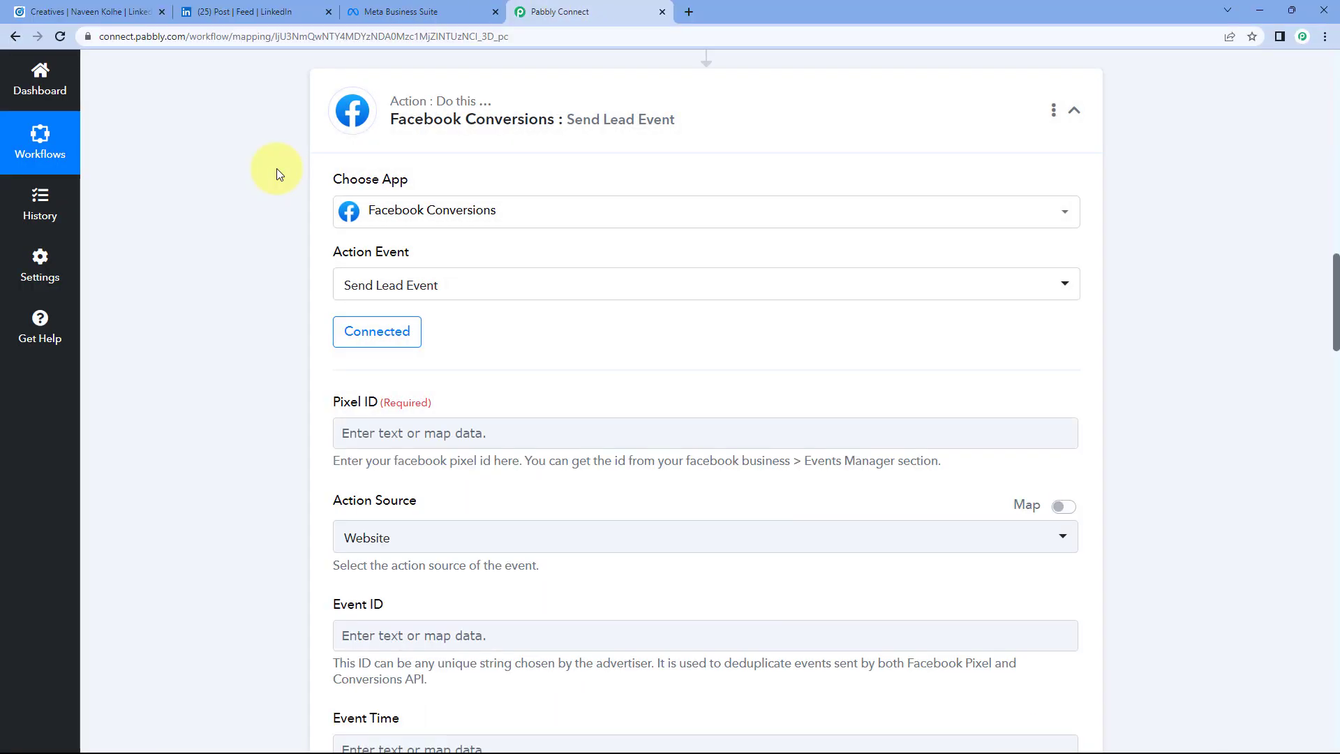
# Step: Look over the Send Lead Event fields and the empty Pixel ID, then switch to Meta Business Suite
pyautogui.scroll(-2, 277, 169)
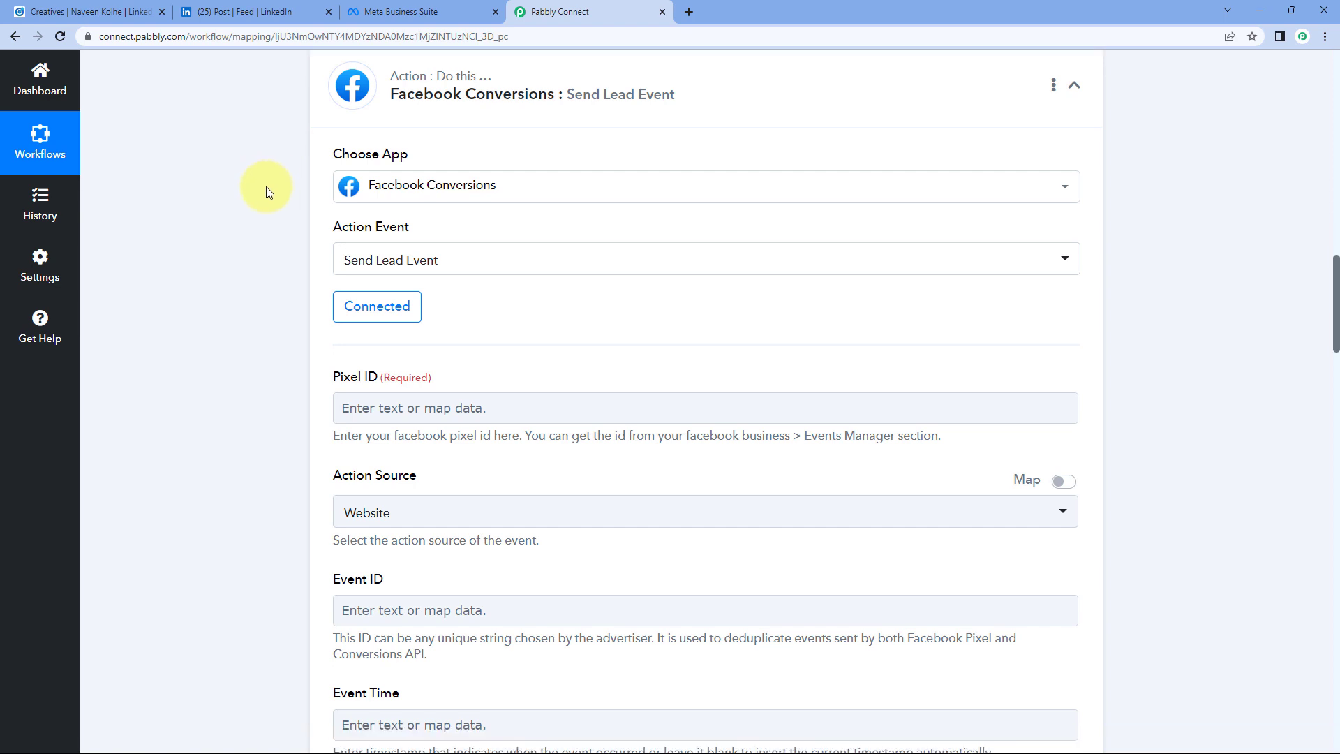
pyautogui.scroll(-1, 280, 271)
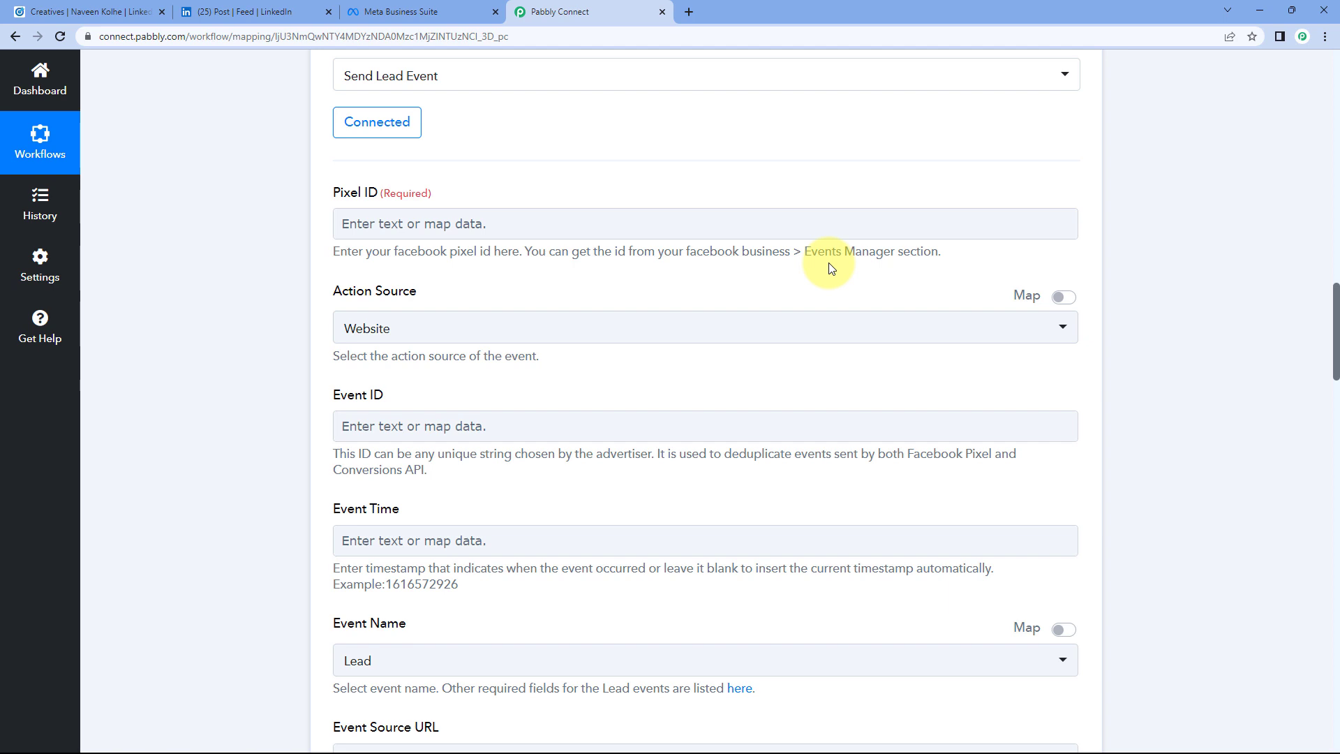
pyautogui.click(430, 11)
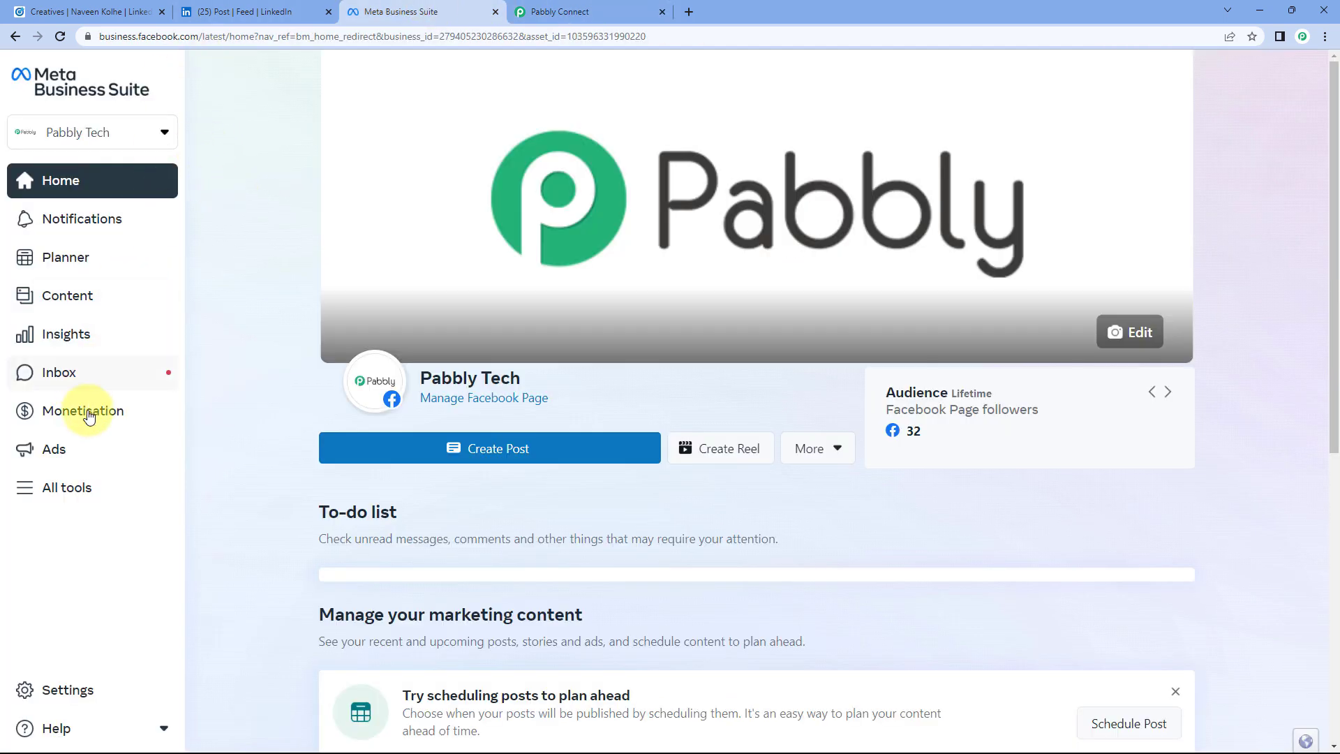
pyautogui.click(66, 487)
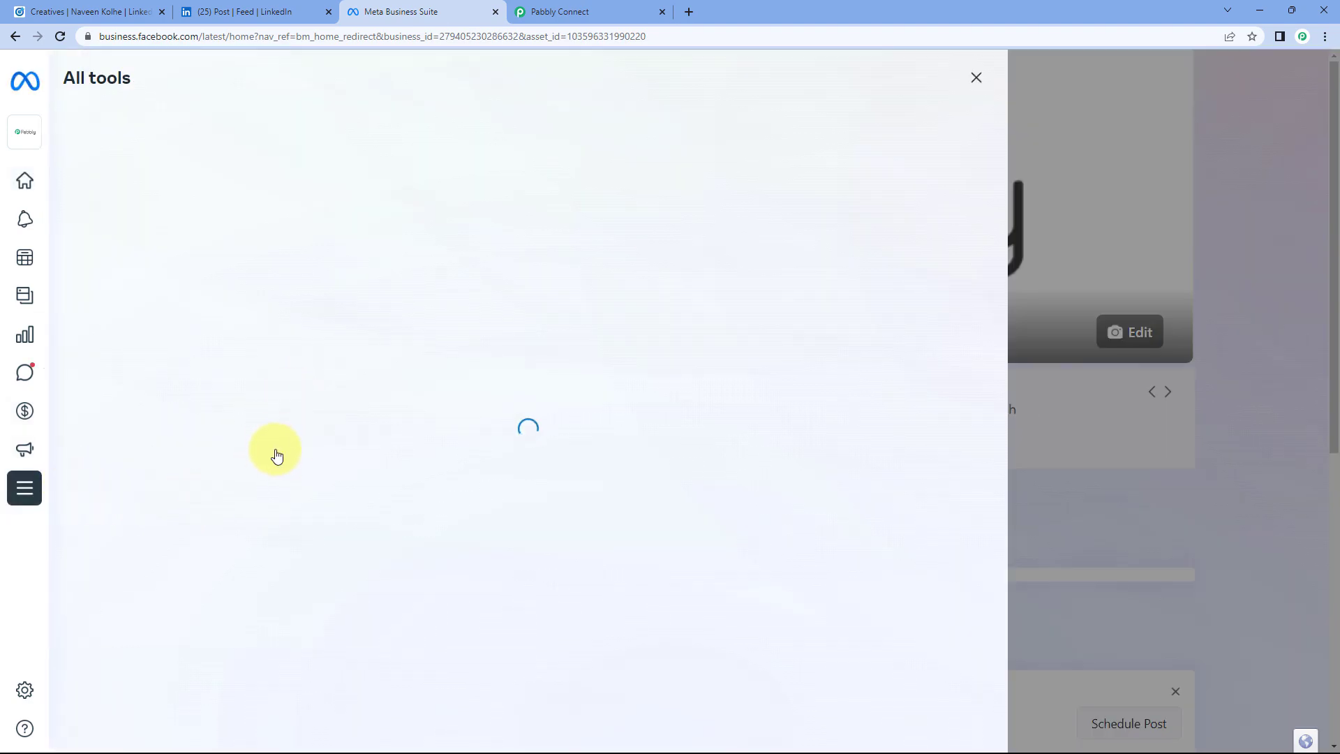
pyautogui.scroll(-5, 357, 394)
pyautogui.scroll(-2, 357, 394)
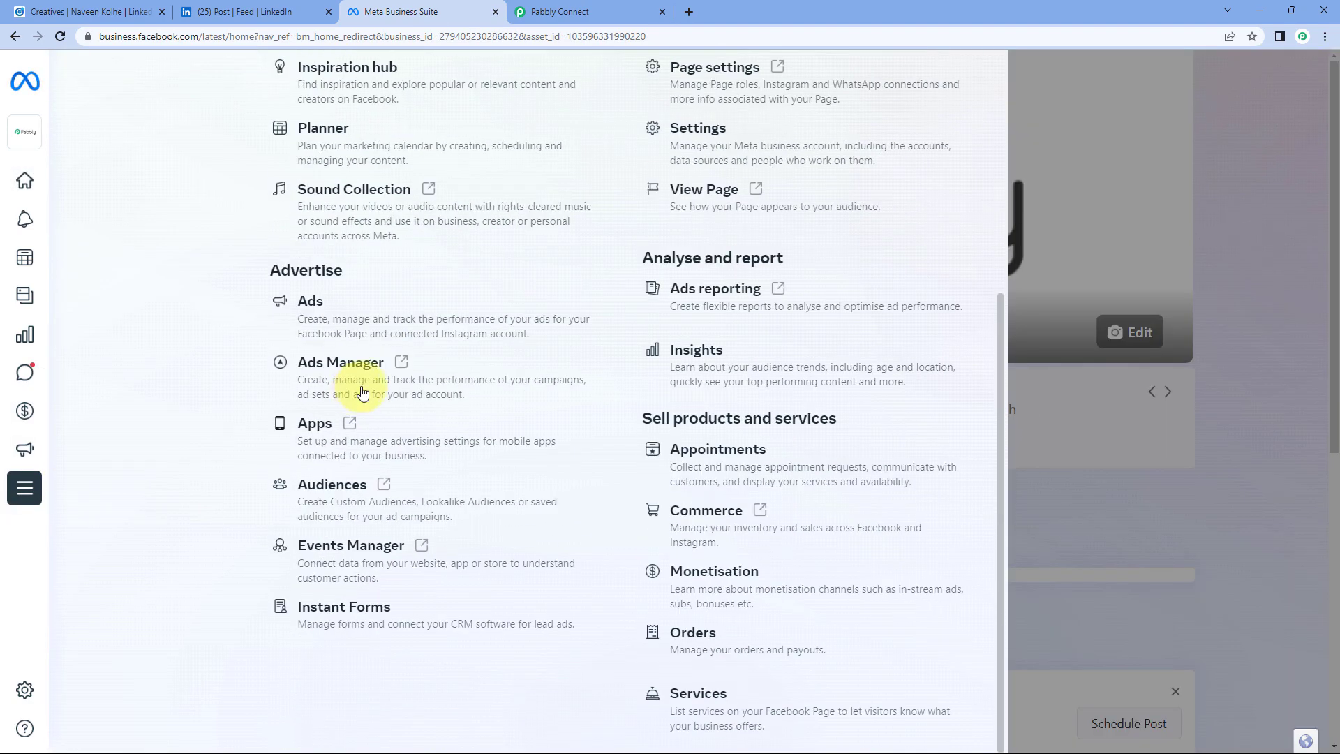
pyautogui.click(418, 550)
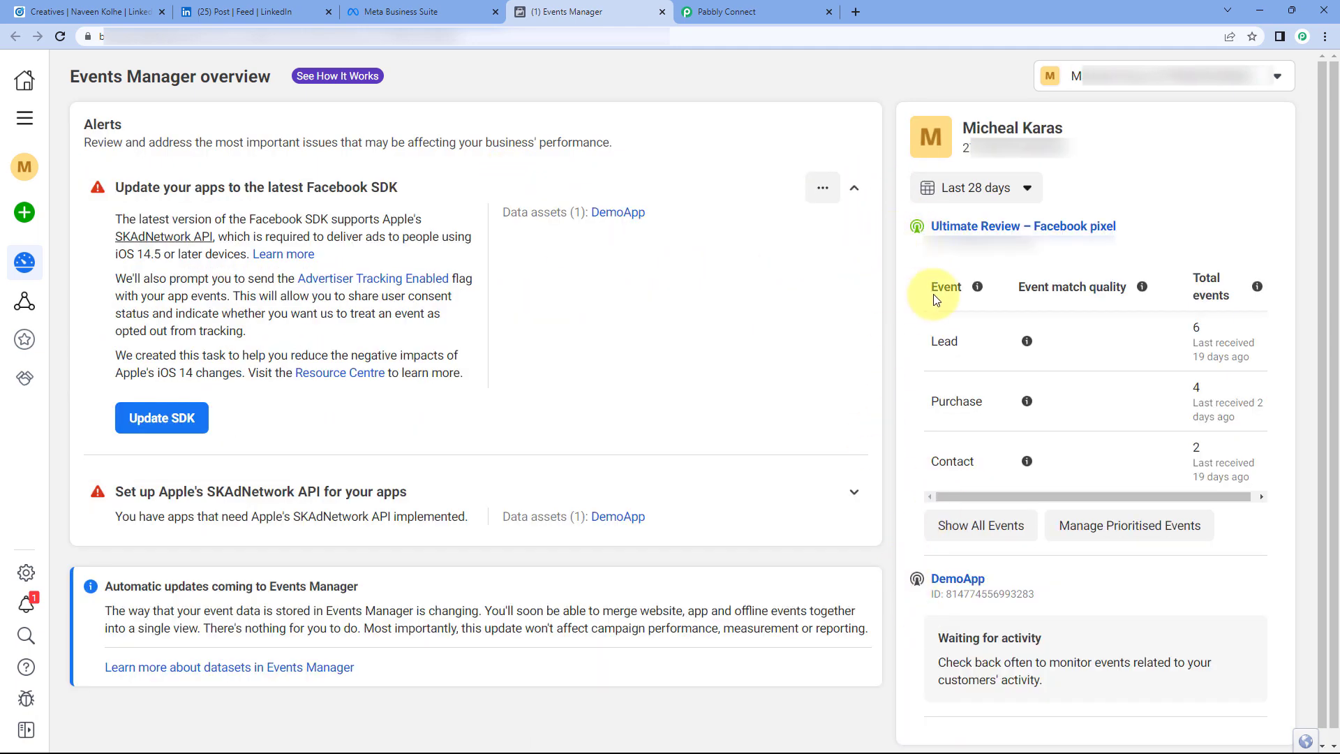
pyautogui.click(993, 228)
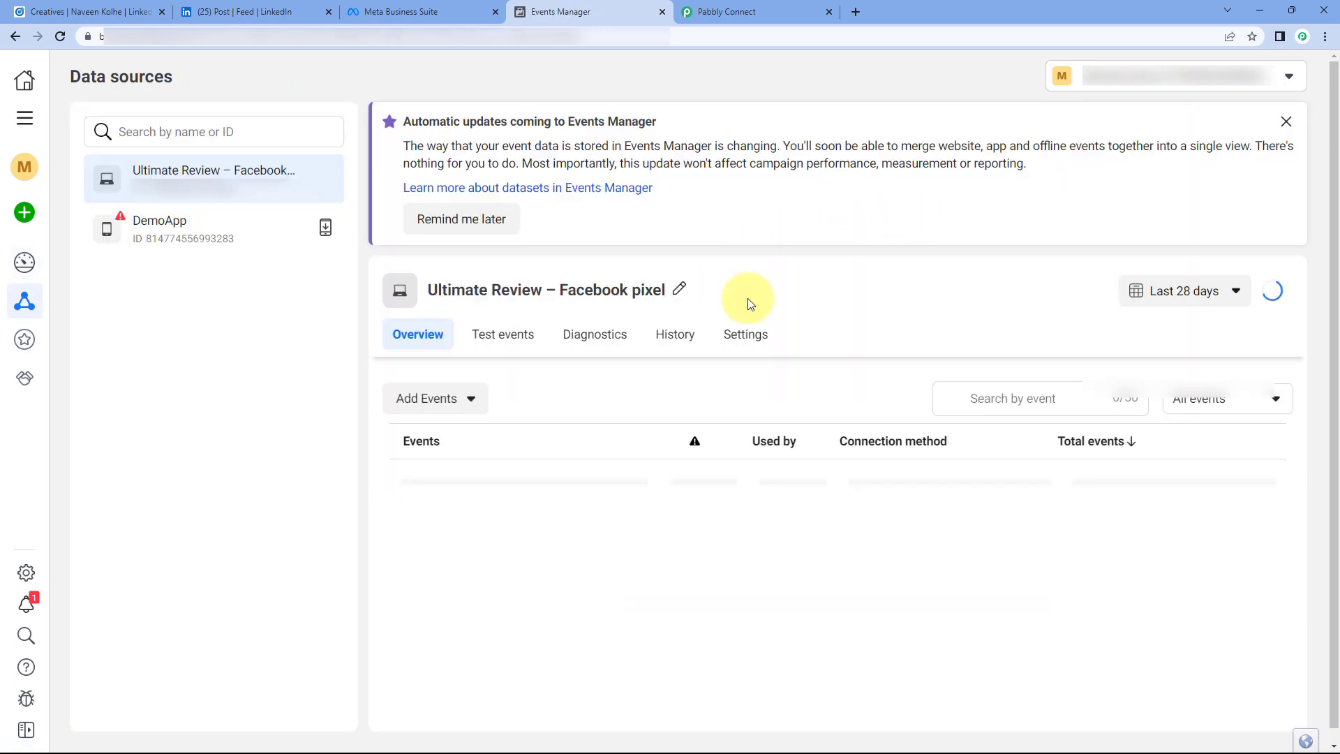
pyautogui.click(1286, 122)
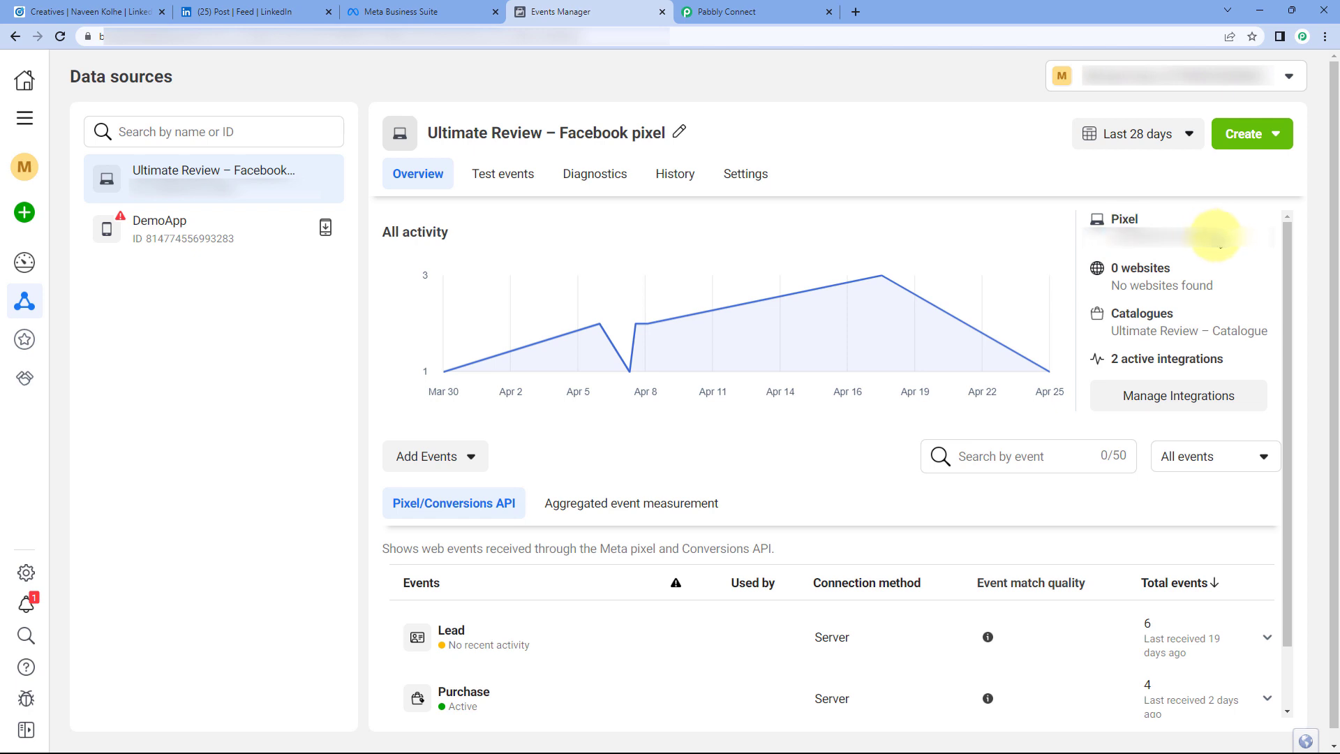
pyautogui.click(1178, 248)
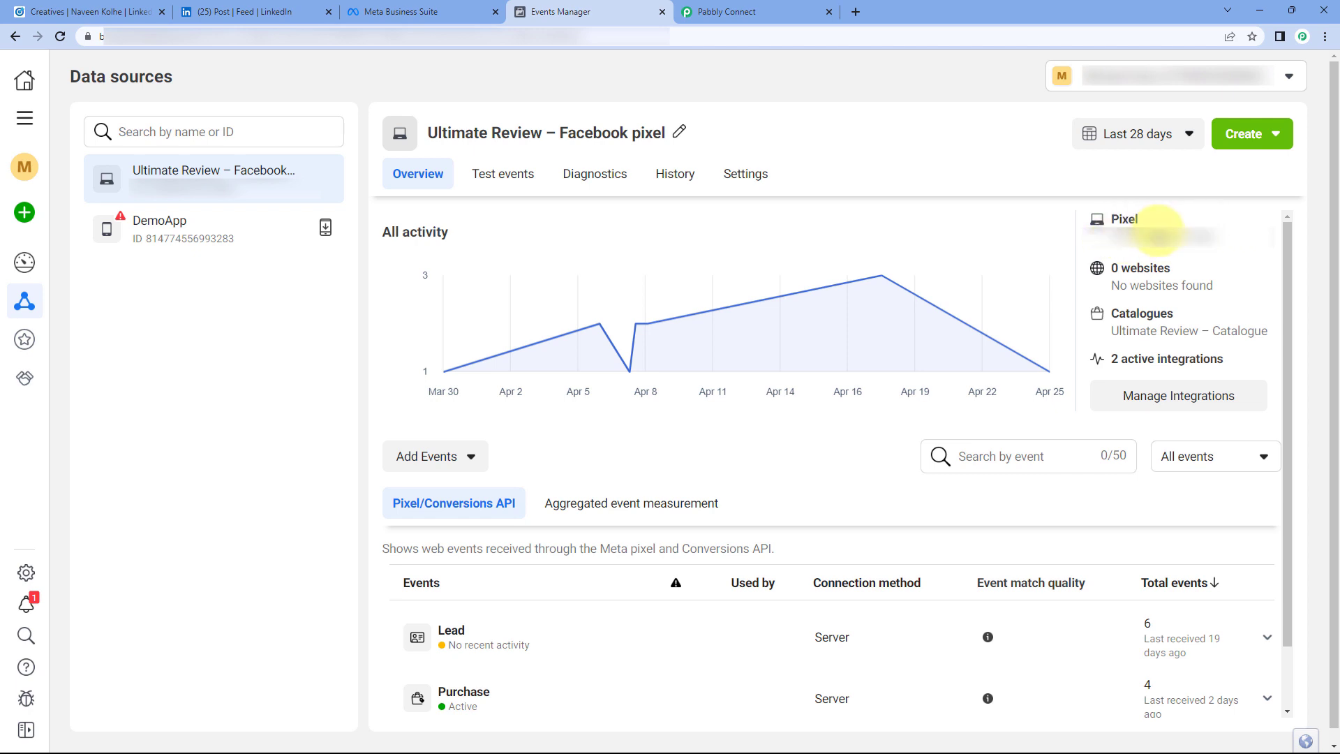
pyautogui.click(724, 7)
pyautogui.click(368, 222)
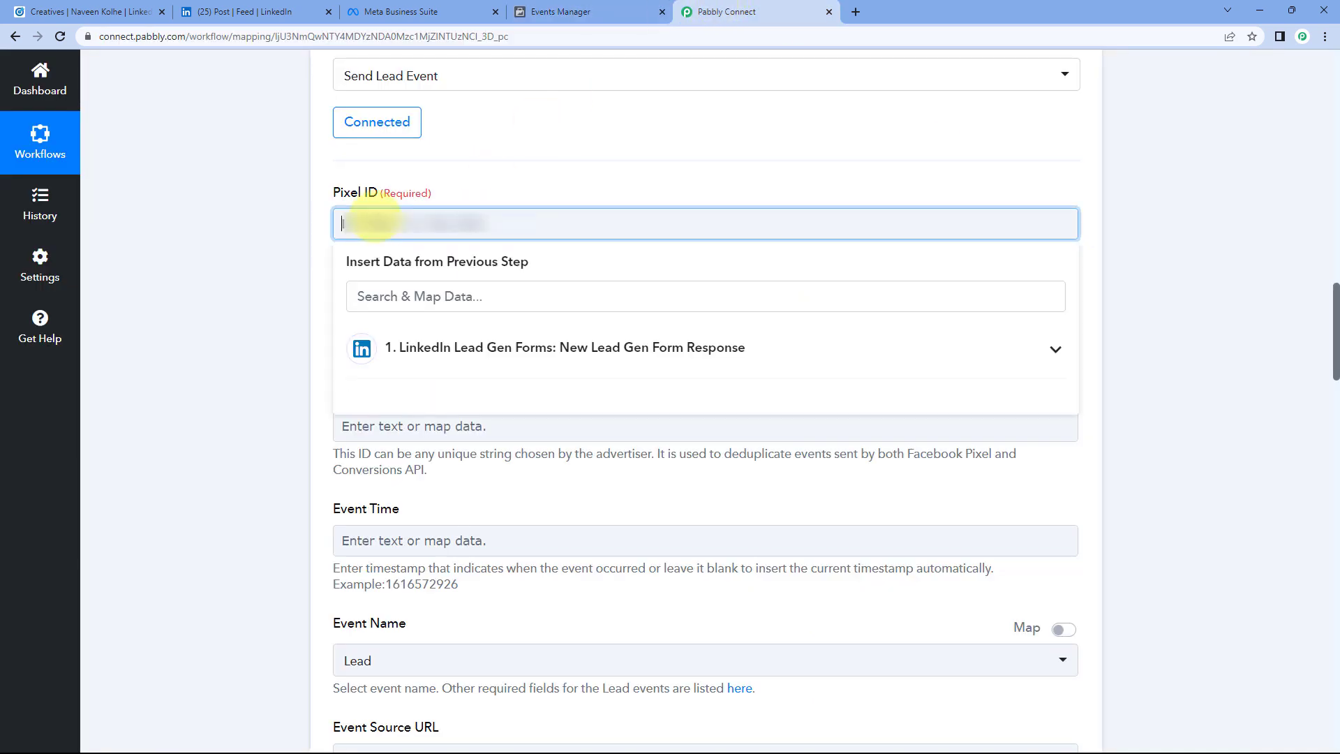
# Step: Paste the copied pixel ID into the Pixel ID field
pyautogui.rightClick(380, 222)
pyautogui.click(422, 329)
pyautogui.click(311, 240)
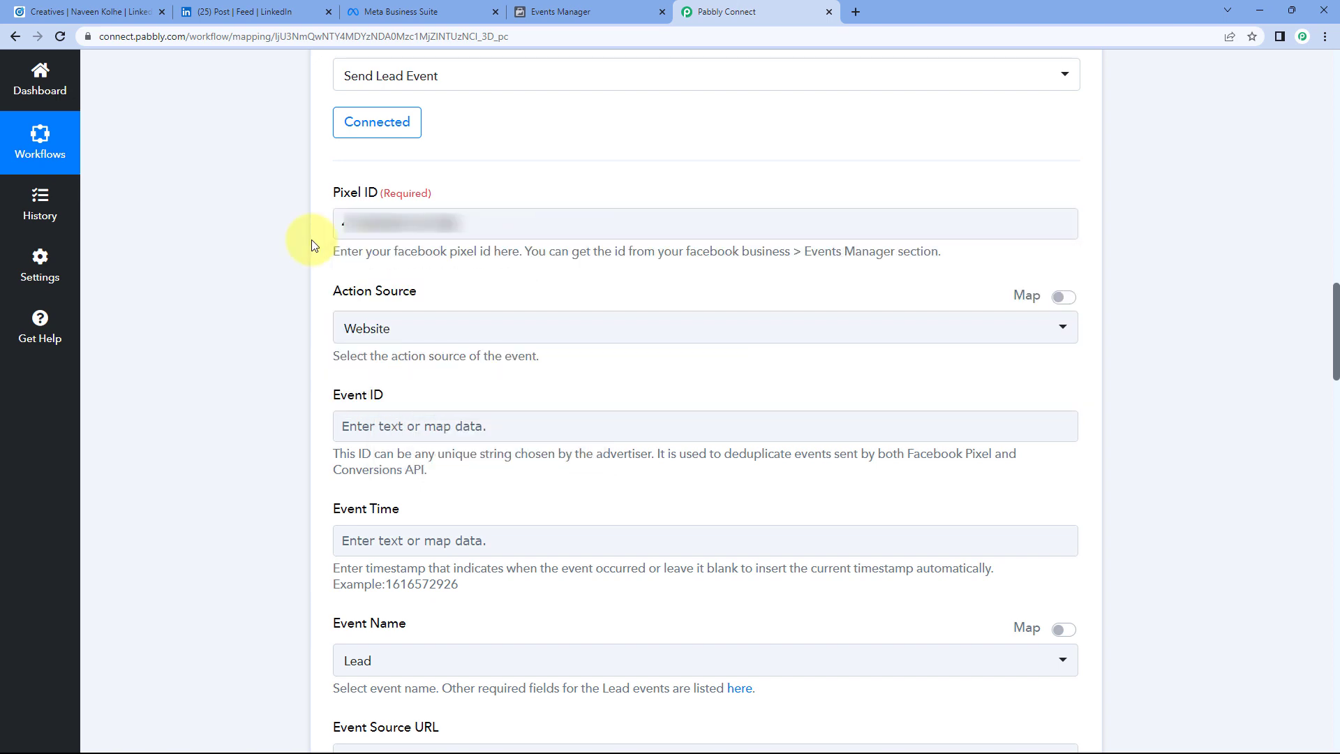
pyautogui.scroll(-1, 312, 240)
pyautogui.scroll(-2, 312, 244)
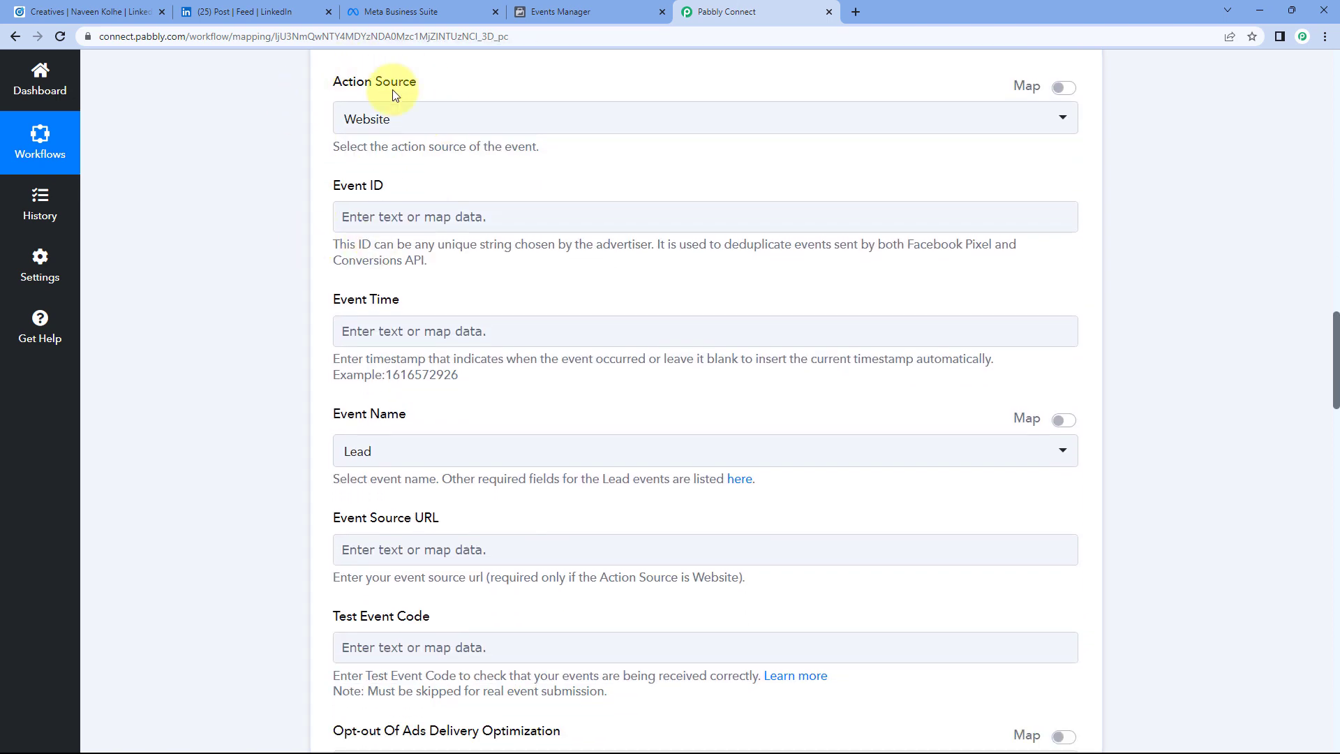
# Step: Set the Action Source to App
pyautogui.click(450, 122)
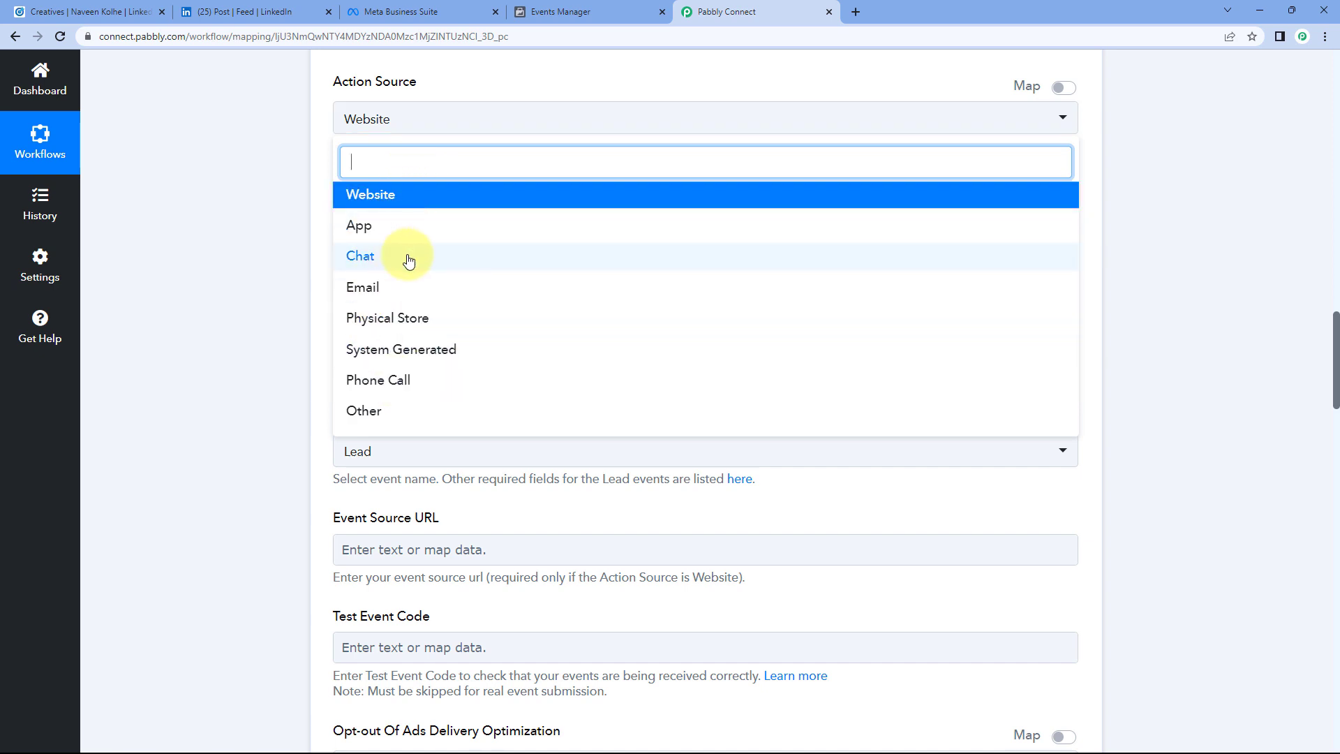
pyautogui.click(366, 235)
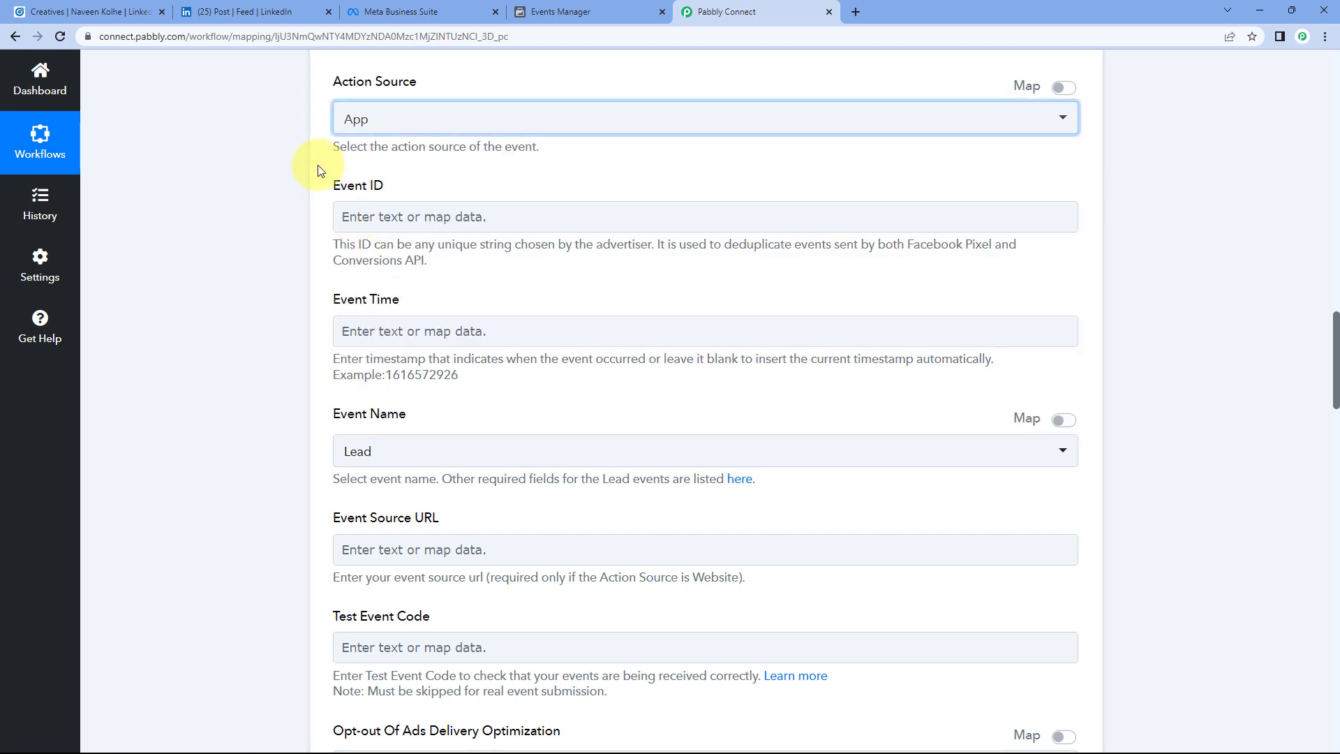
pyautogui.click(366, 123)
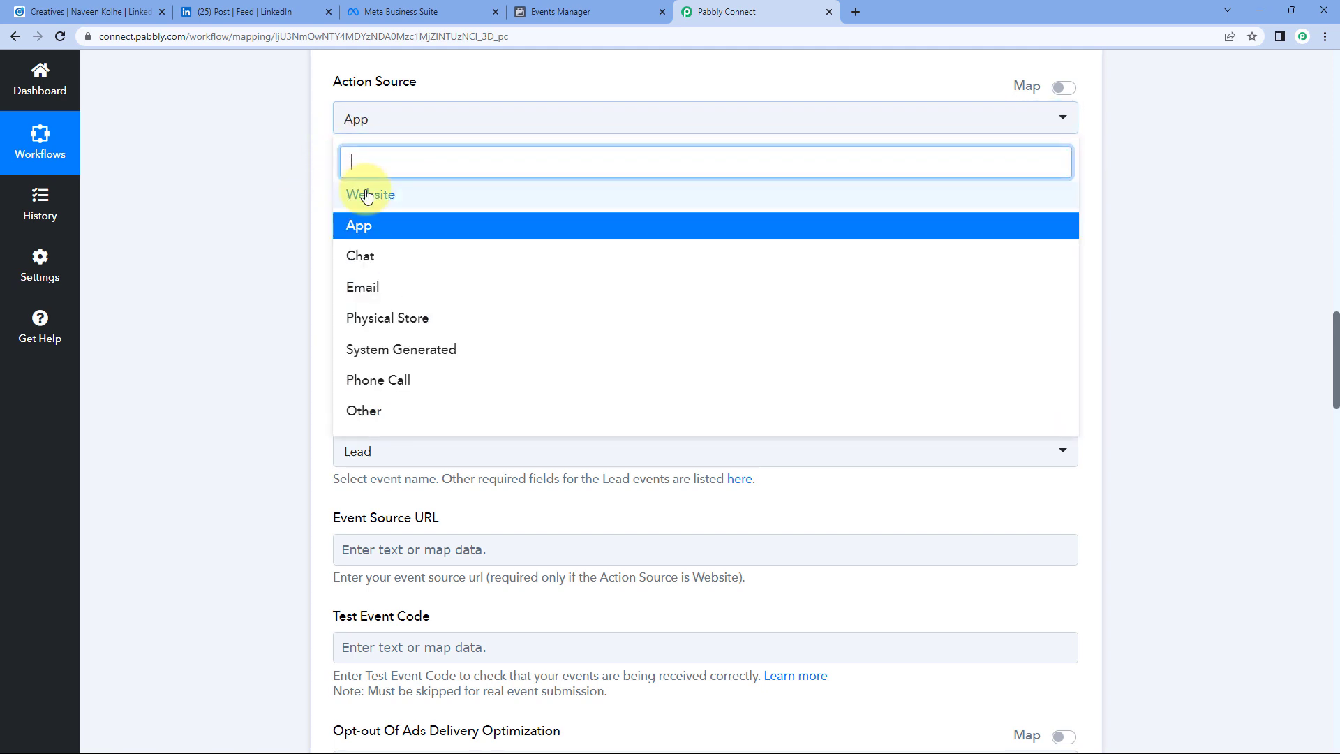
pyautogui.click(307, 224)
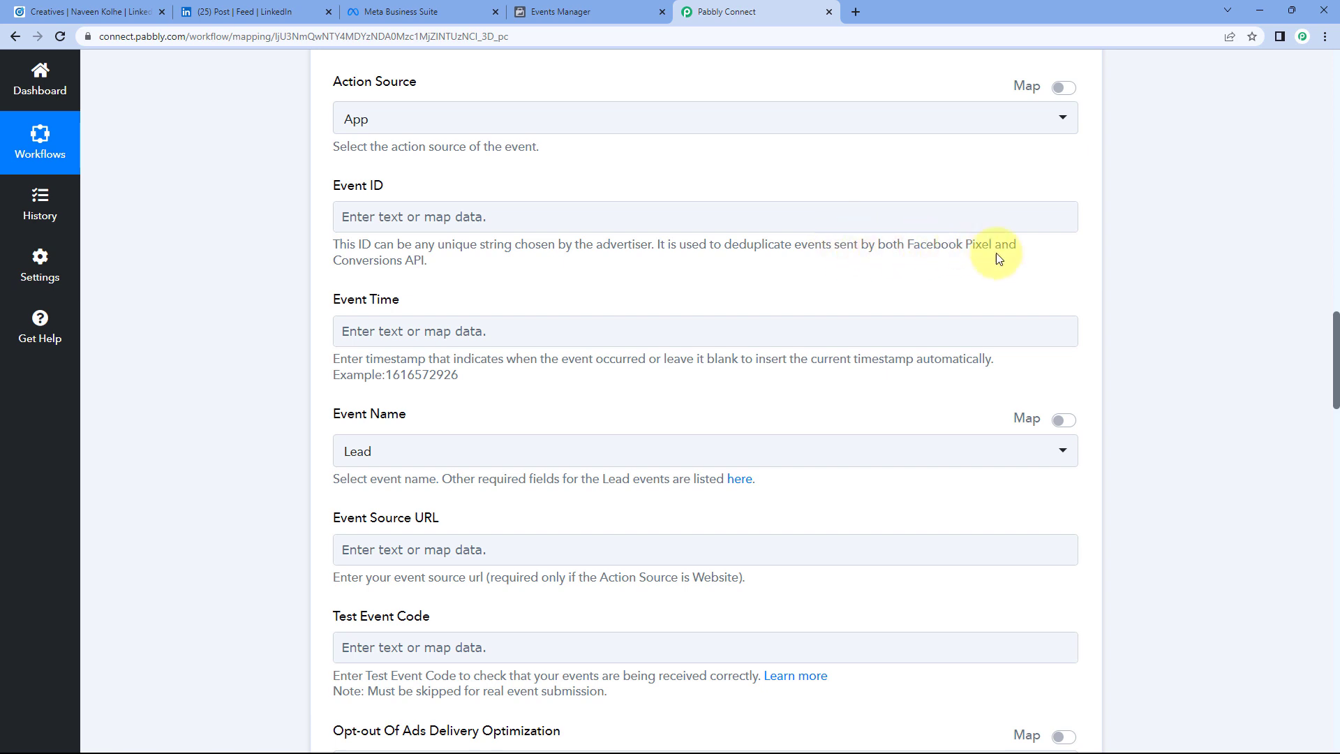
pyautogui.click(738, 218)
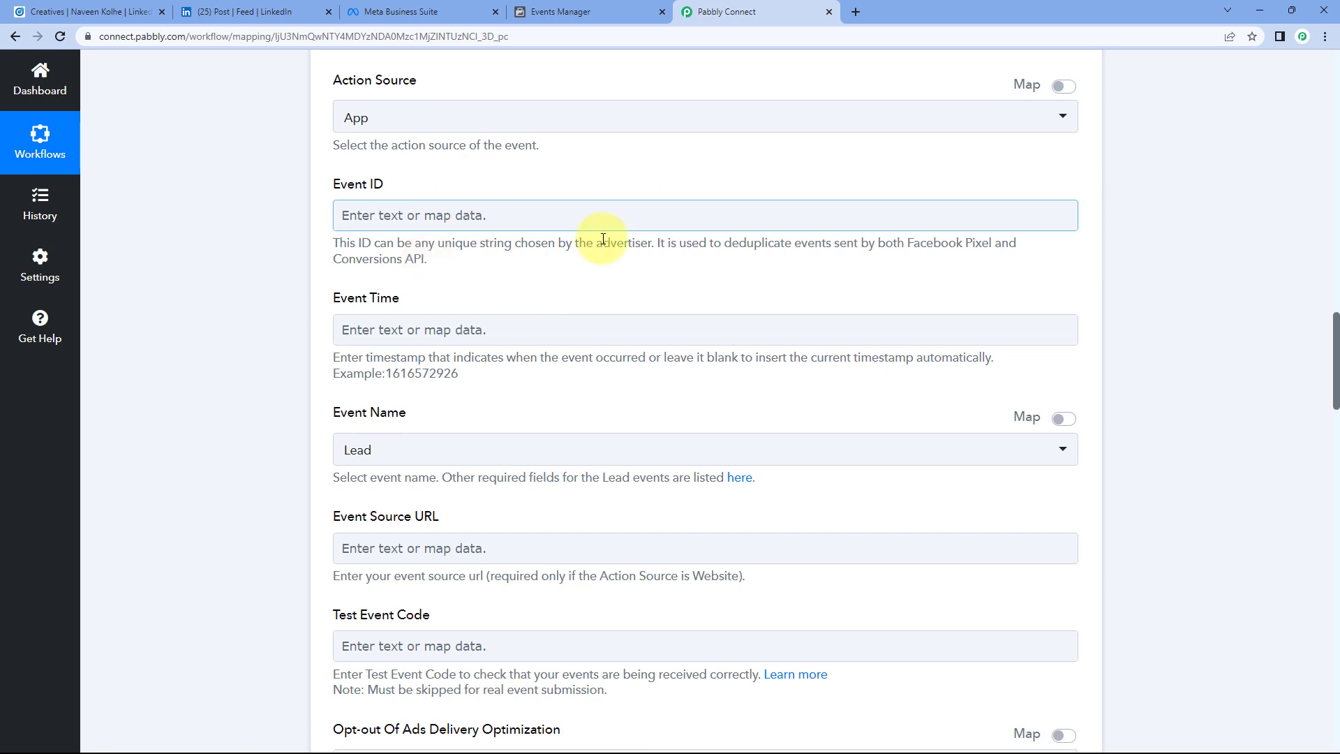
# Step: Enlarge the Response Received Id value box and select the full Id text
pyautogui.scroll(9, 725, 184)
pyautogui.scroll(4, 1107, 277)
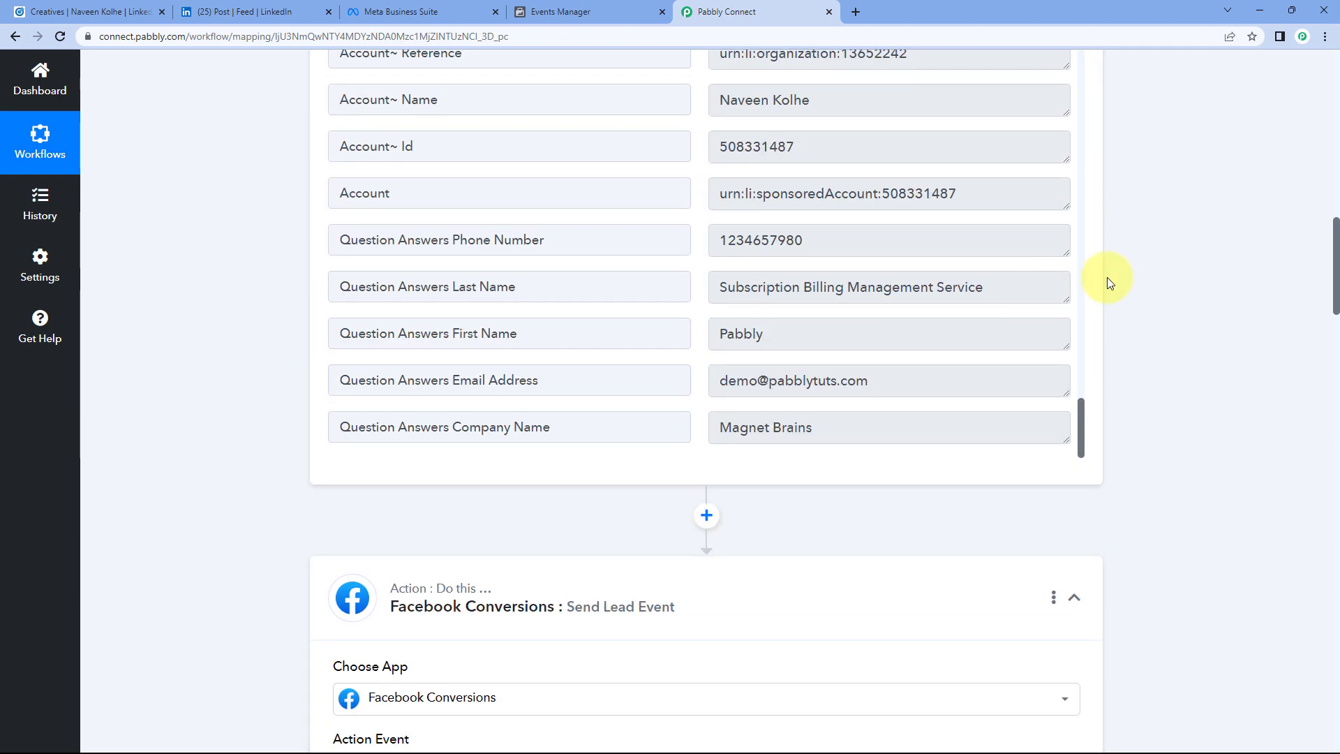
pyautogui.scroll(2, 1088, 418)
pyautogui.moveTo(1082, 568); pyautogui.dragTo(1065, 182)
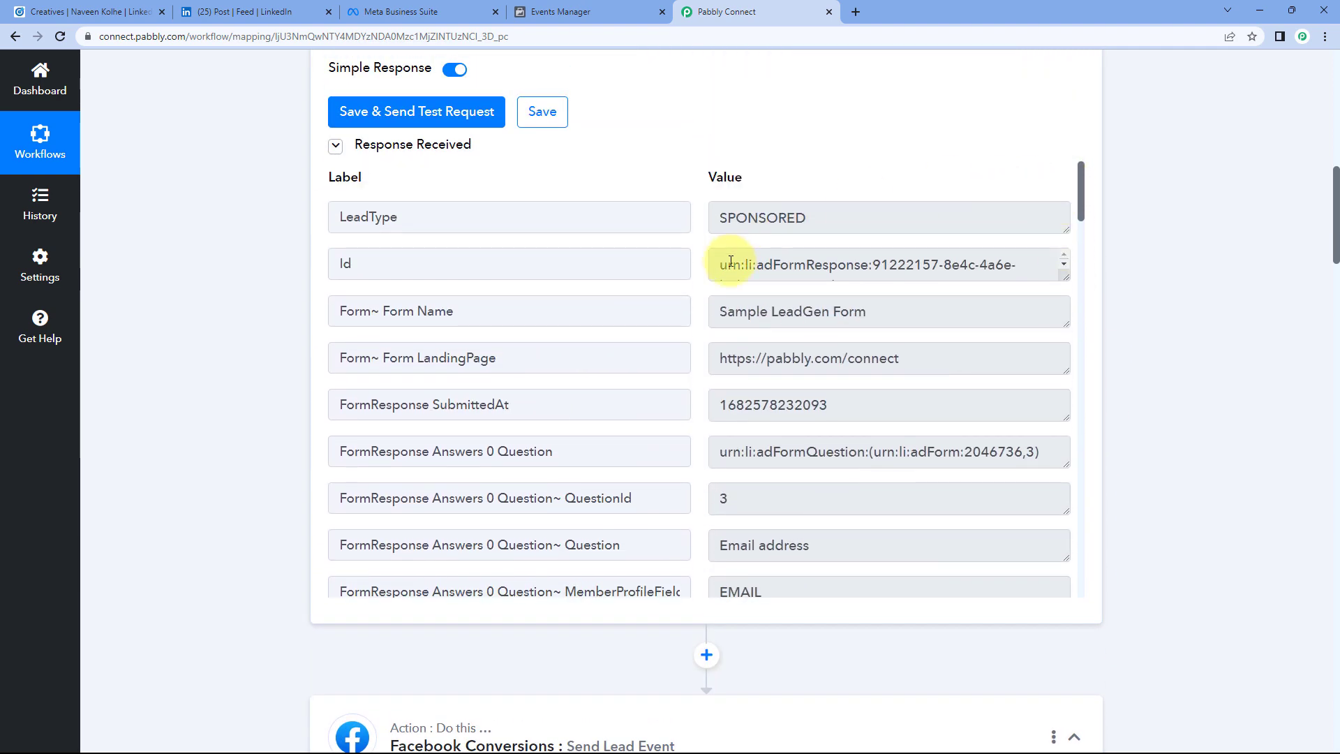
pyautogui.doubleClick(342, 262)
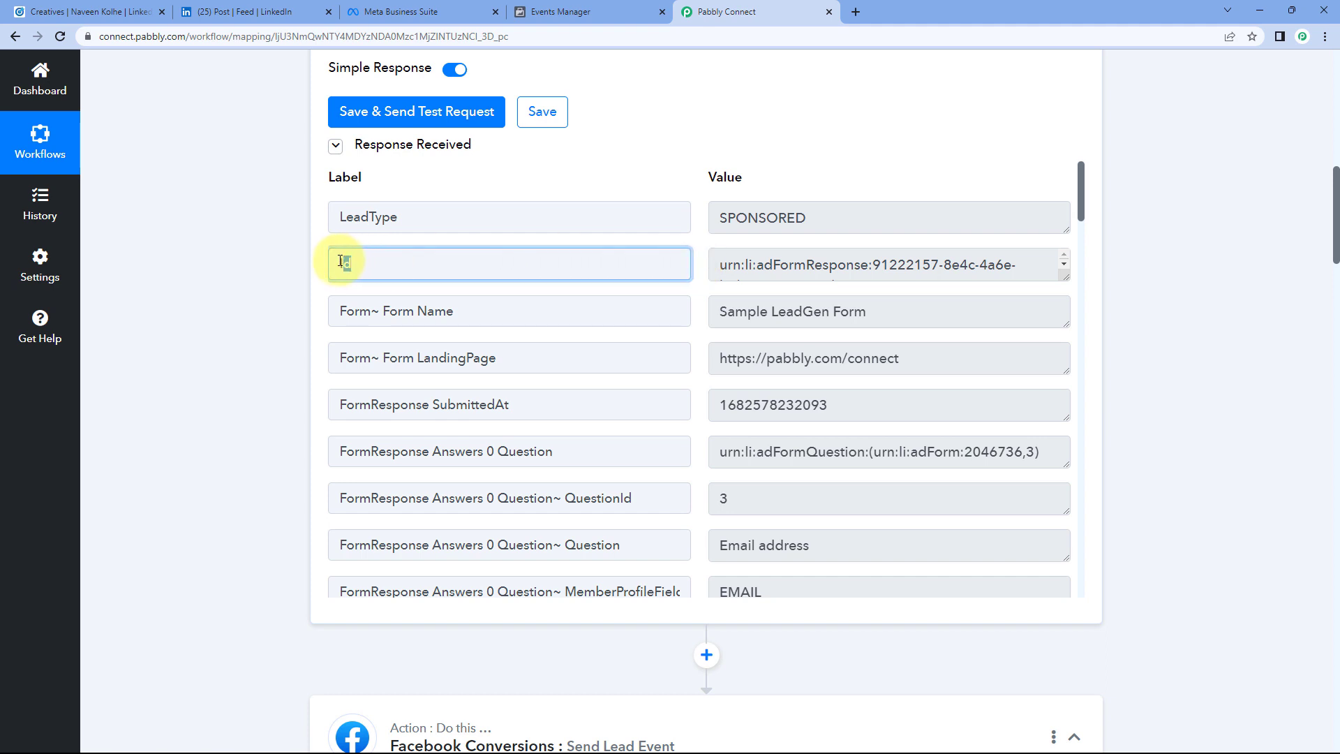
pyautogui.click(793, 264)
pyautogui.moveTo(1065, 277); pyautogui.dragTo(1064, 323)
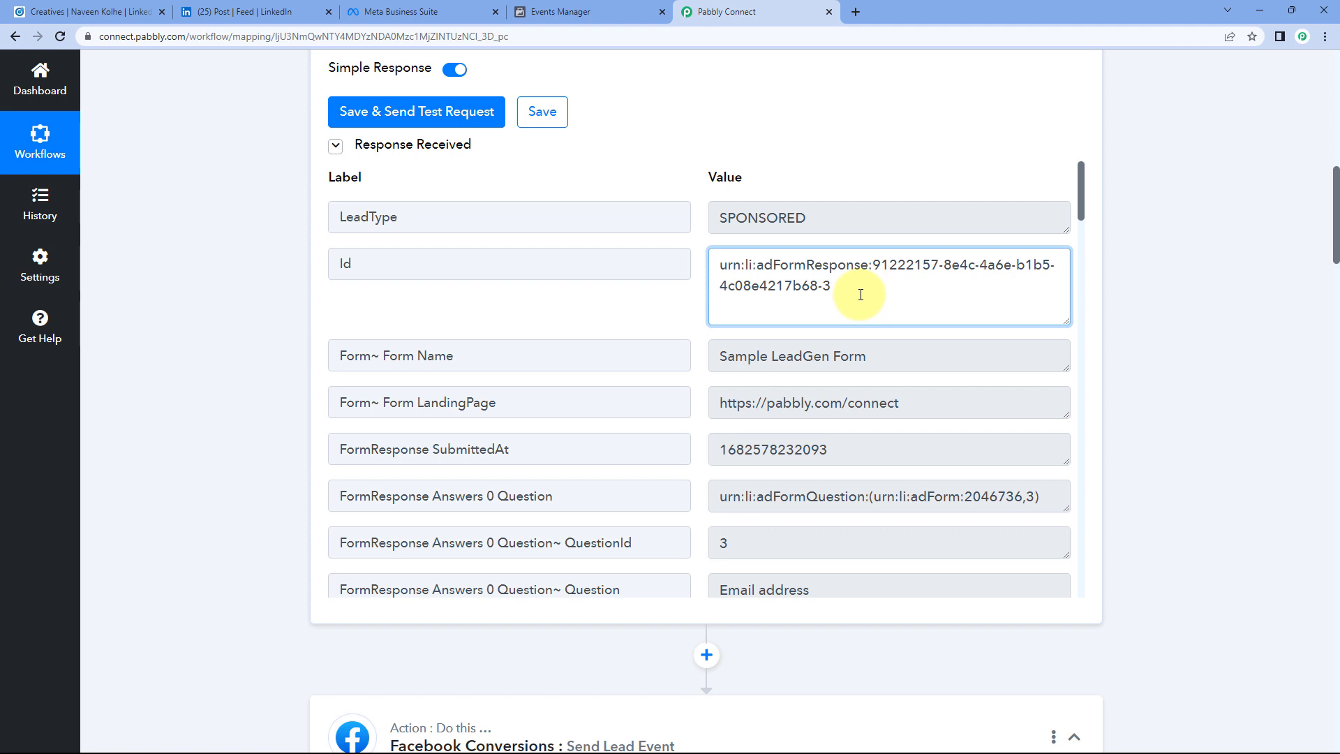
pyautogui.moveTo(860, 294); pyautogui.dragTo(716, 260)
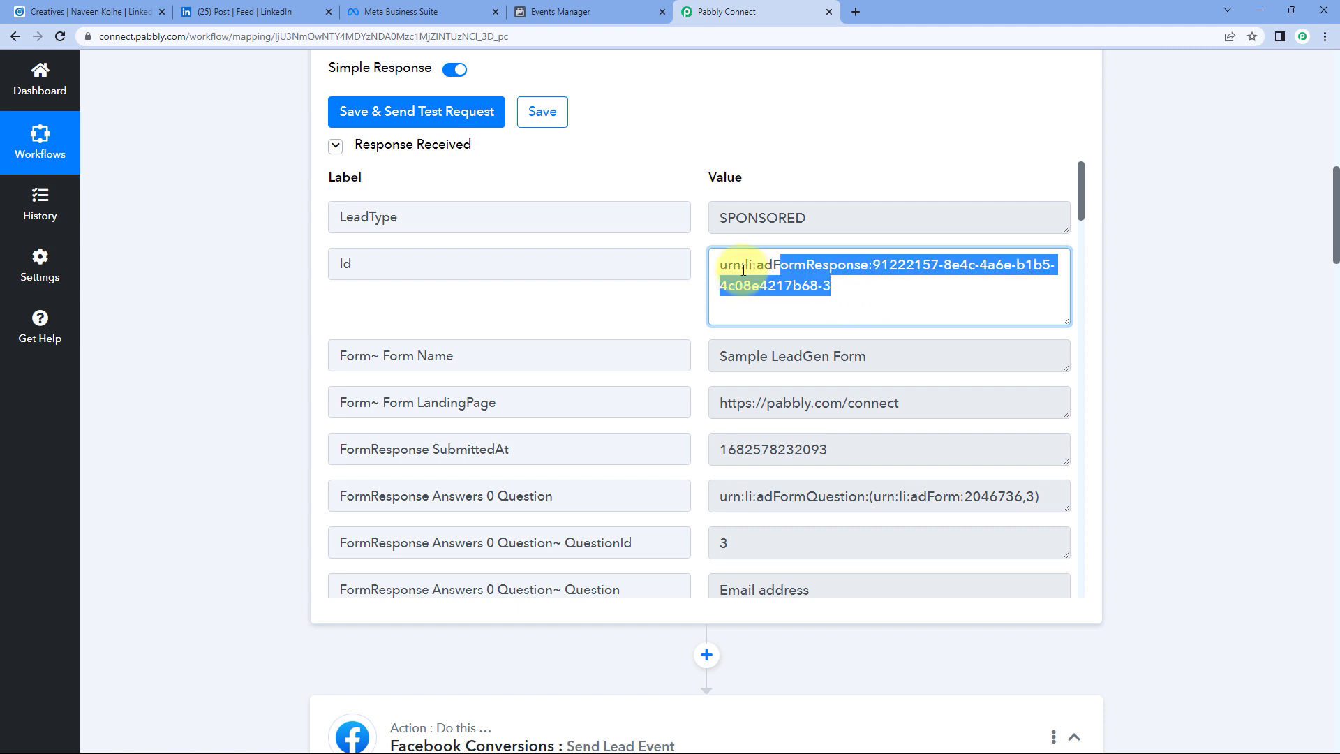
pyautogui.click(693, 300)
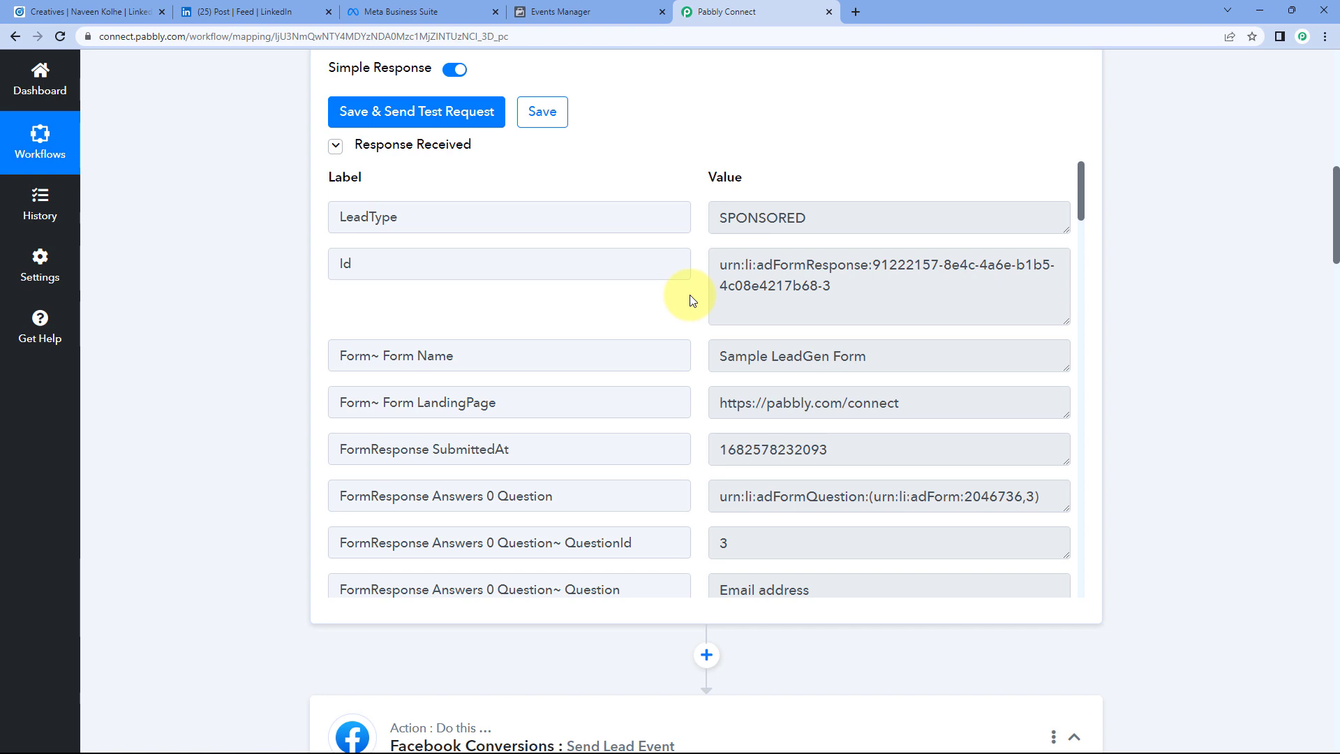
# Step: Select more of the response data, then scroll back down to the lead event step
pyautogui.scroll(-4, 258, 318)
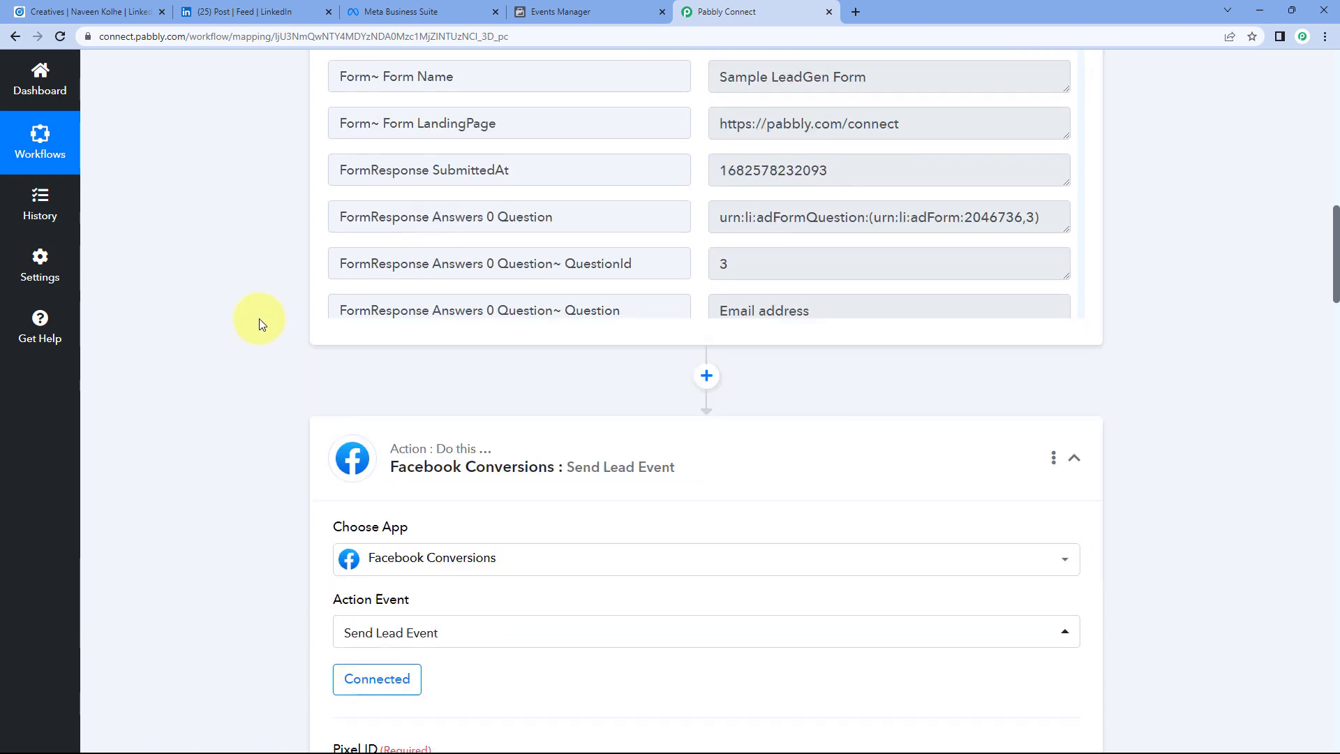
pyautogui.scroll(1, 784, 168)
pyautogui.scroll(2, 784, 168)
pyautogui.moveTo(951, 239); pyautogui.dragTo(711, 168)
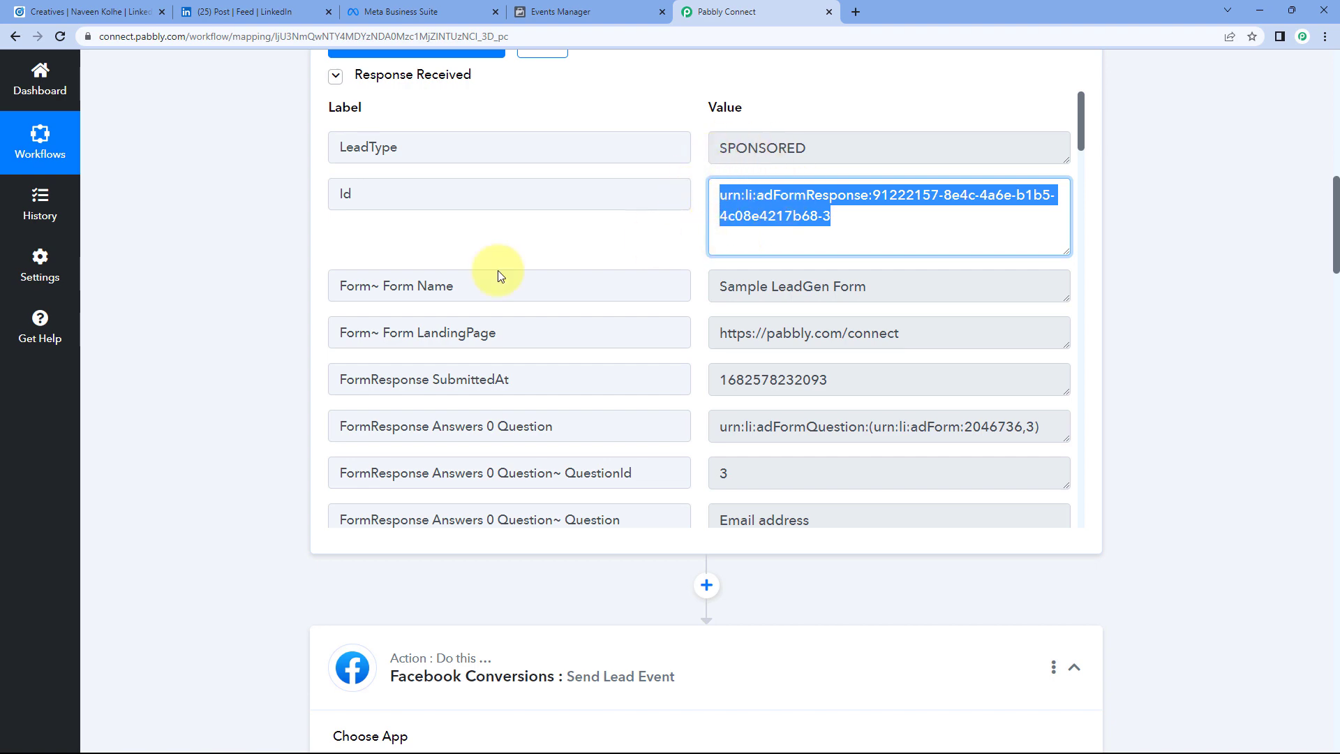
pyautogui.scroll(-3, 240, 333)
pyautogui.scroll(-12, 241, 334)
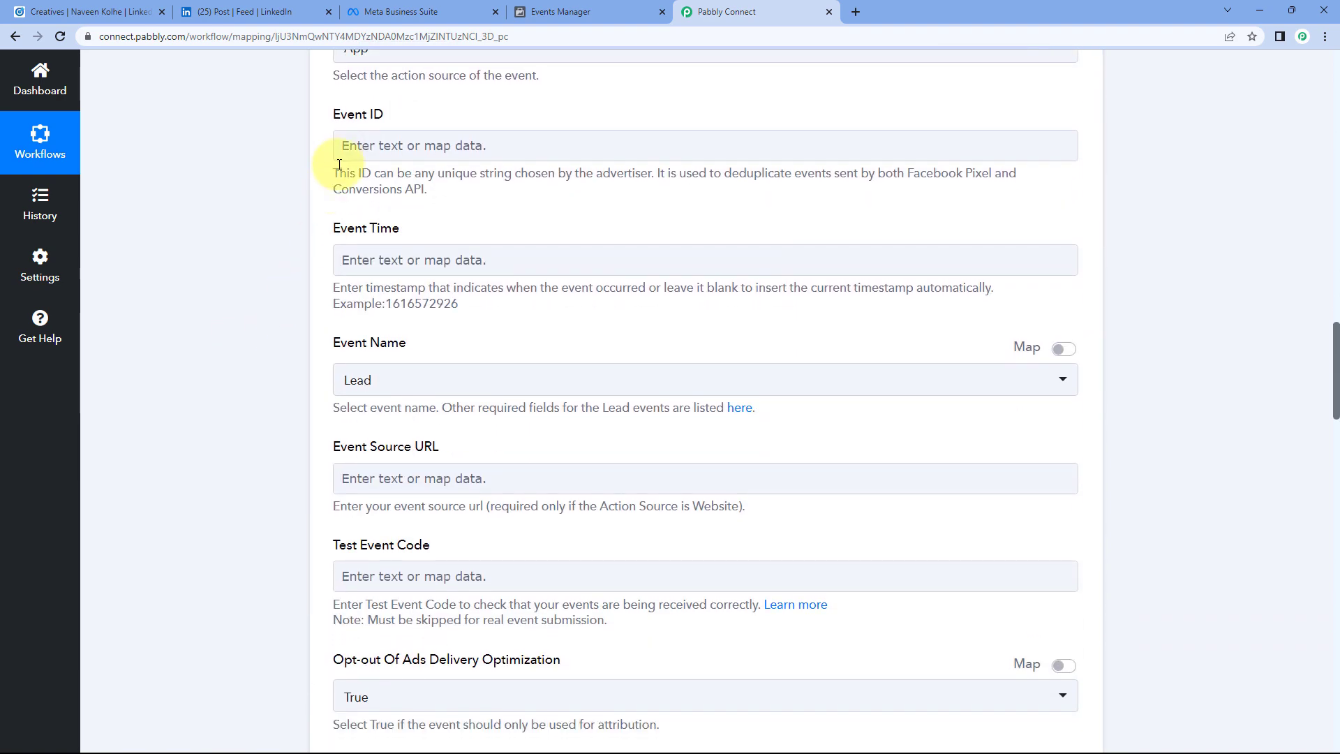
# Step: Map the lead event's Event ID to the Id from the LinkedIn Lead Gen Forms response
pyautogui.click(362, 145)
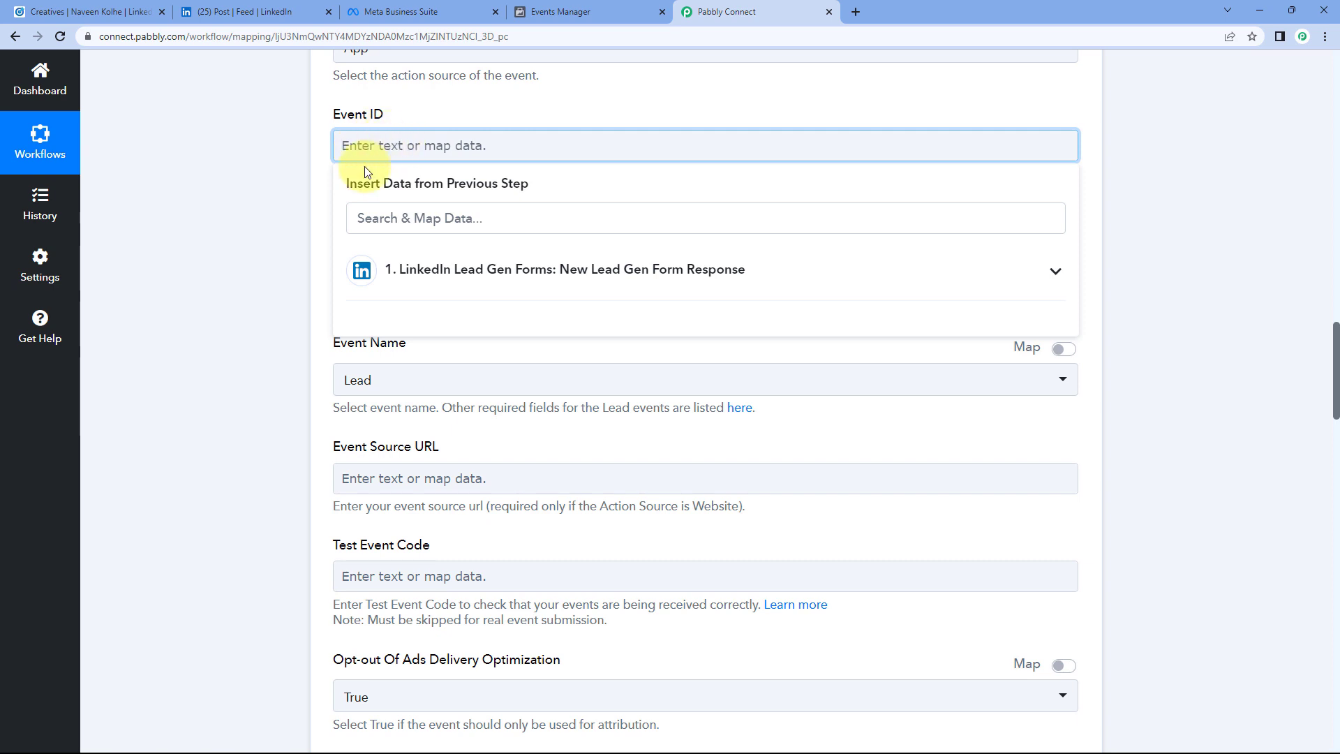
pyautogui.click(486, 278)
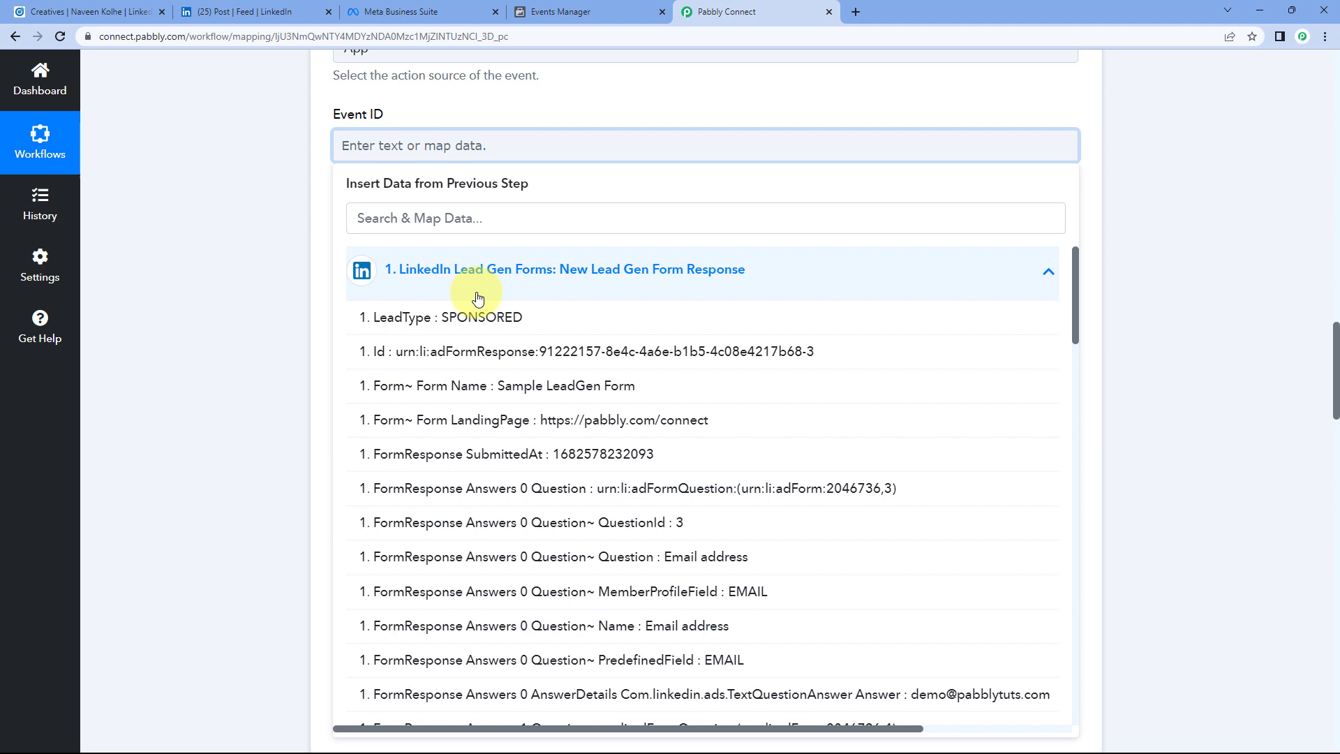
pyautogui.click(431, 354)
pyautogui.click(287, 159)
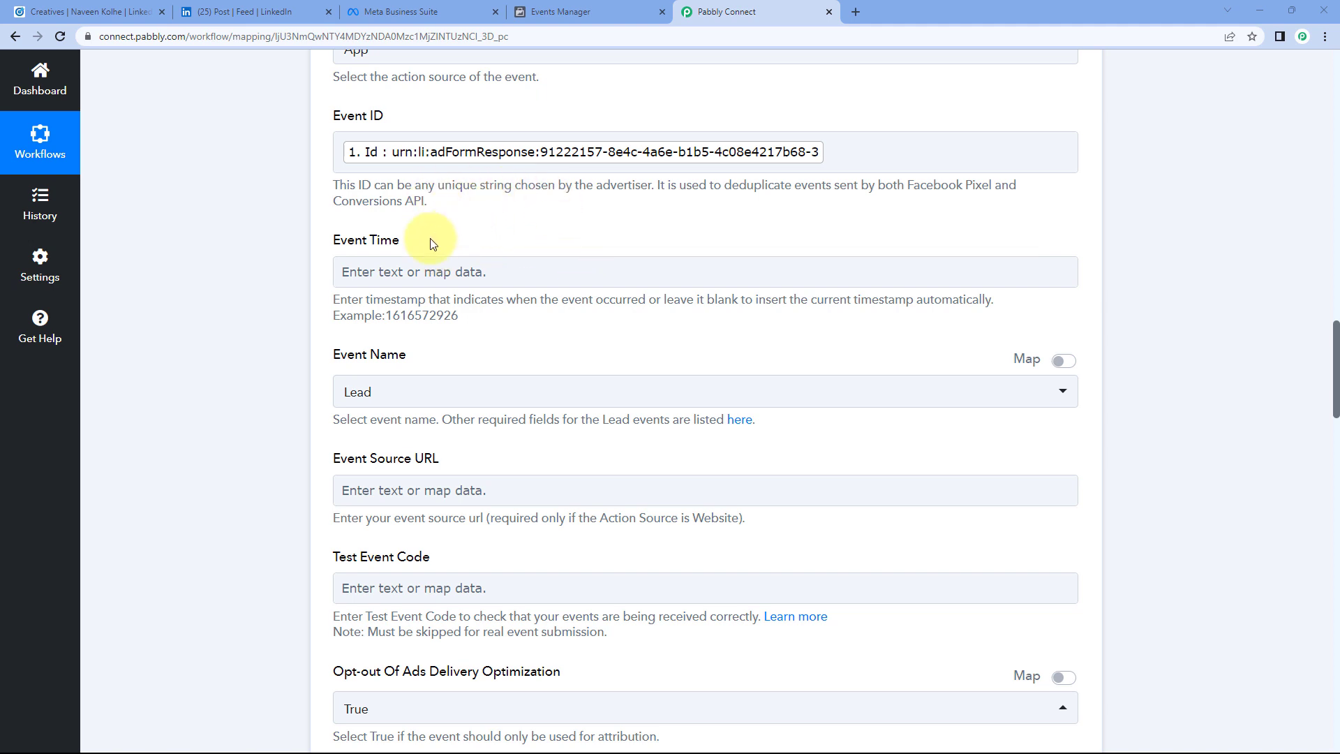
# Step: Leave Event Time blank so the event gets an automatic timestamp
pyautogui.click(430, 279)
pyautogui.doubleClick(433, 316)
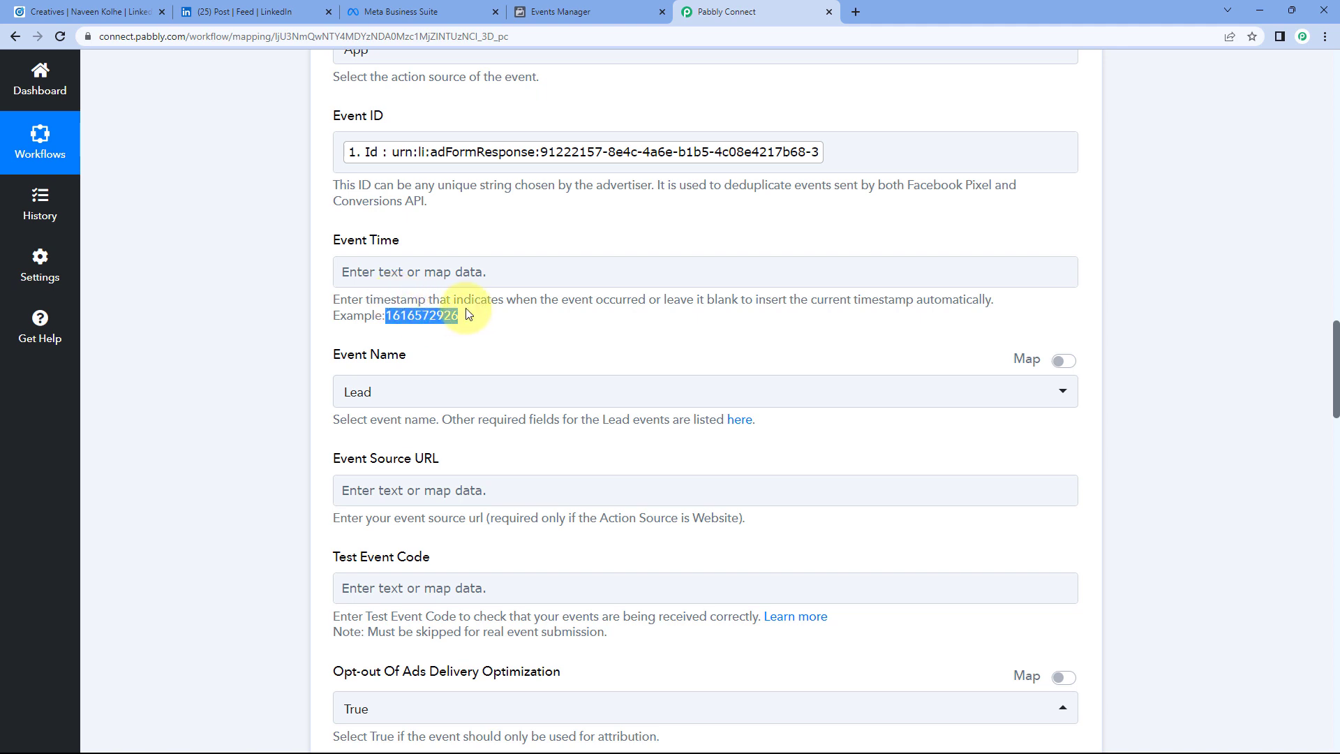
pyautogui.click(480, 327)
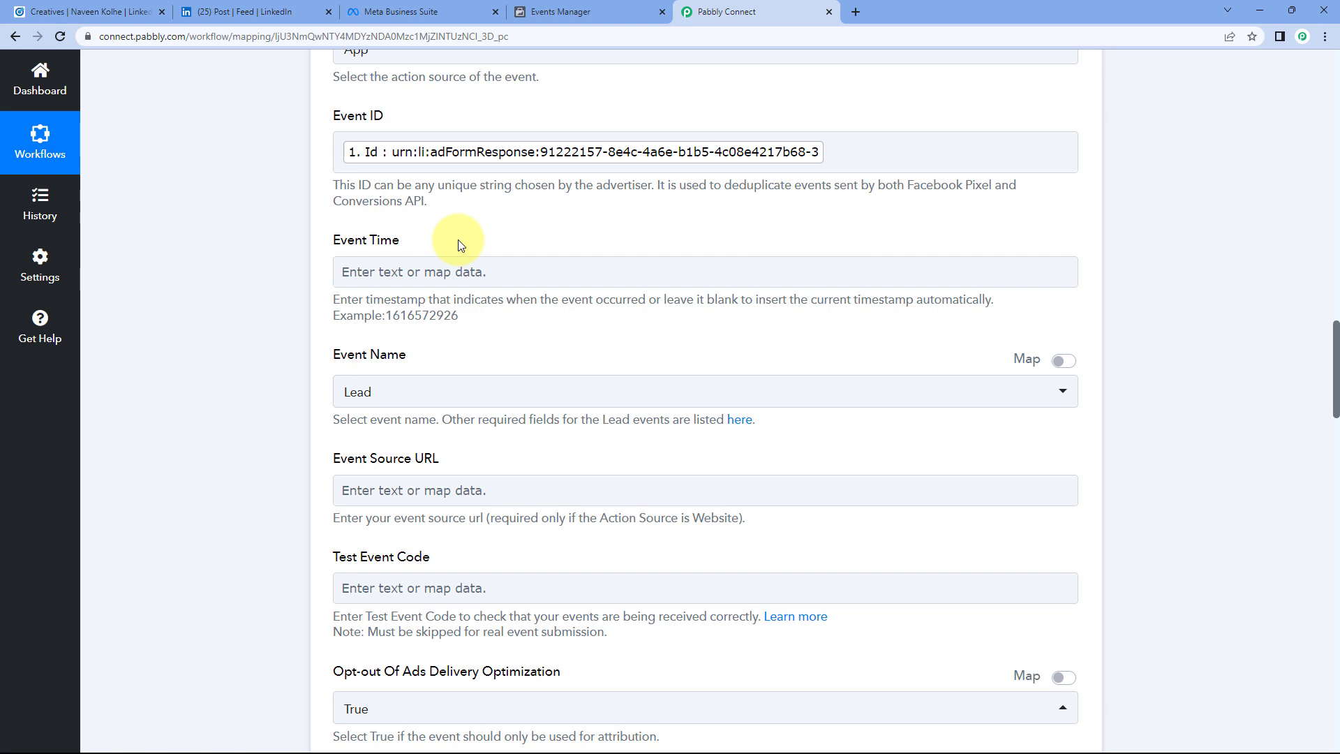
pyautogui.scroll(-1, 461, 244)
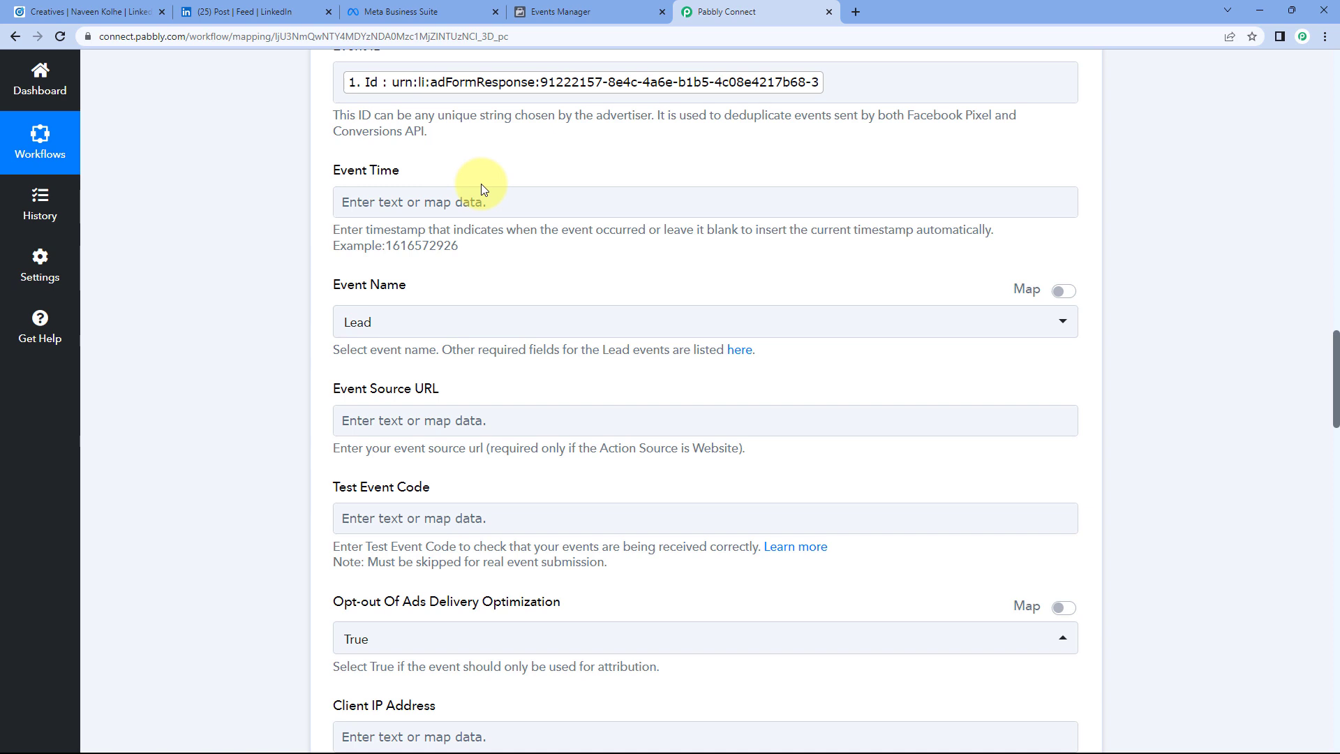
pyautogui.click(392, 203)
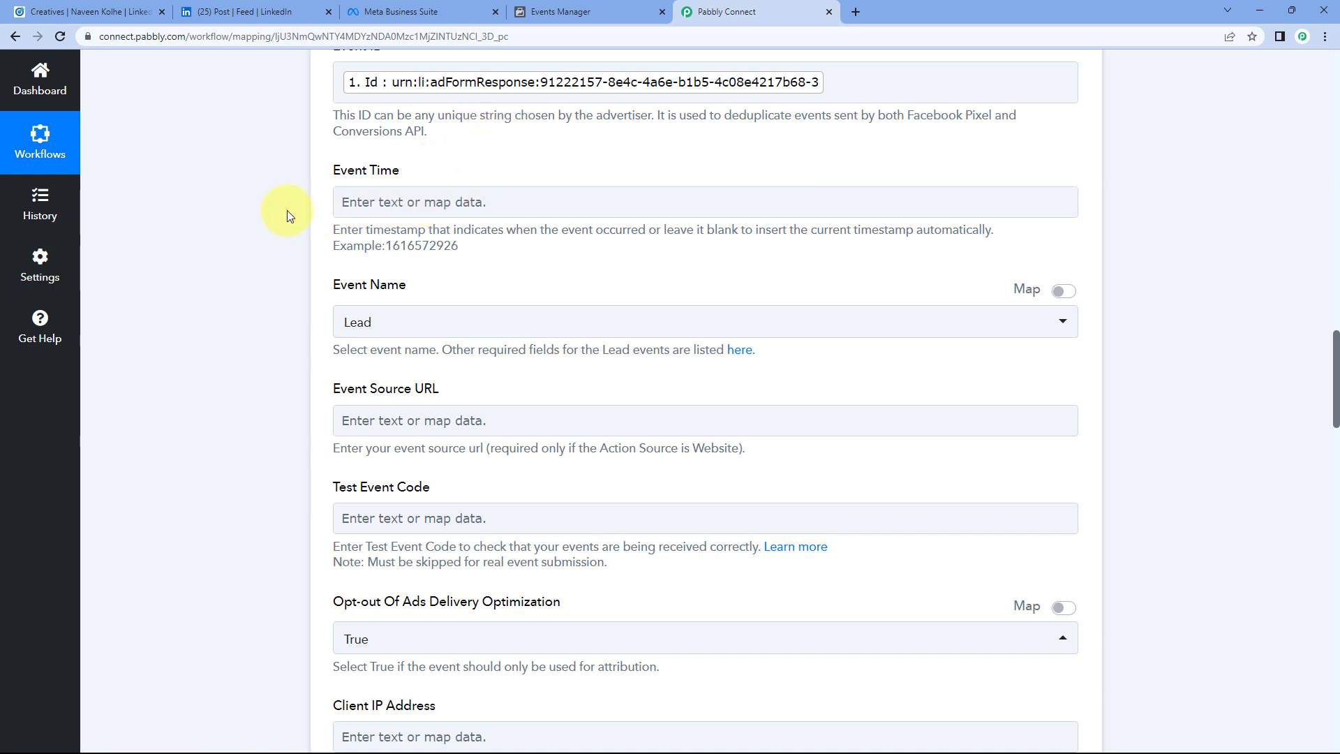
pyautogui.scroll(-2, 287, 210)
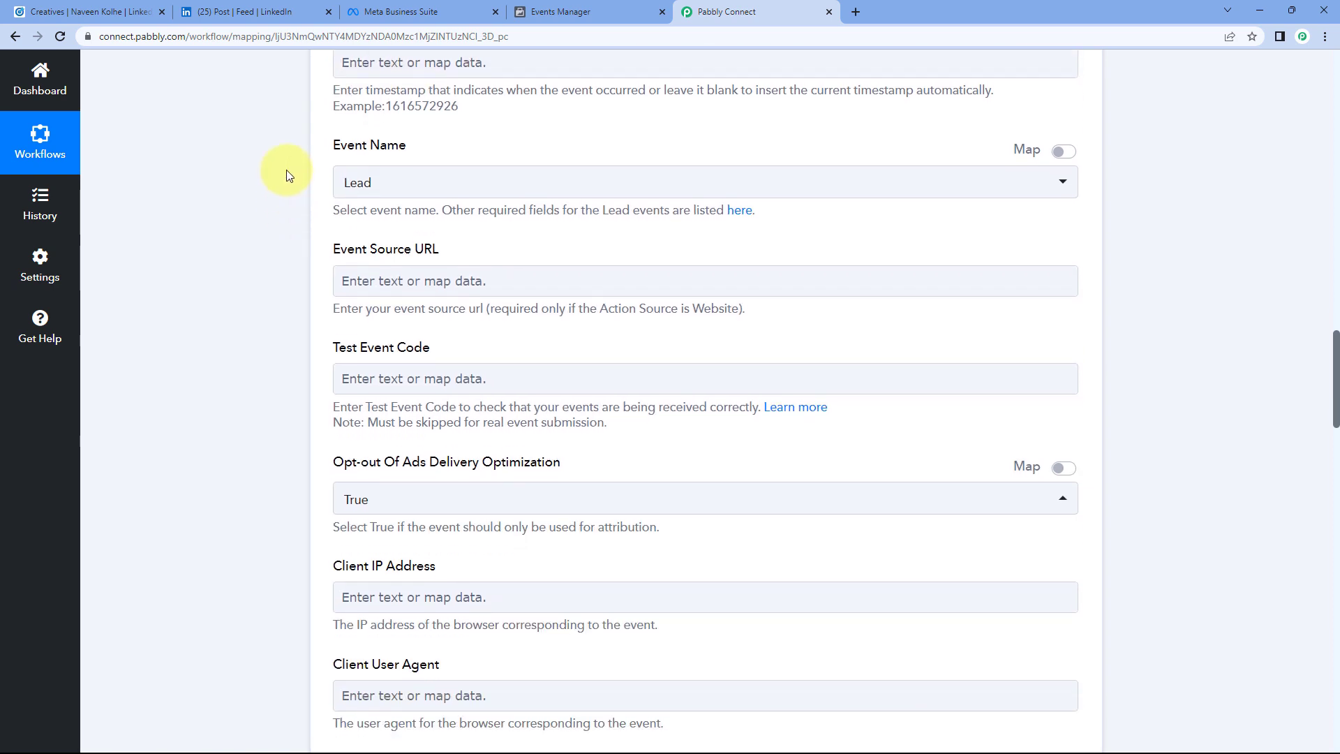
pyautogui.click(389, 184)
pyautogui.click(359, 254)
pyautogui.scroll(-2, 296, 219)
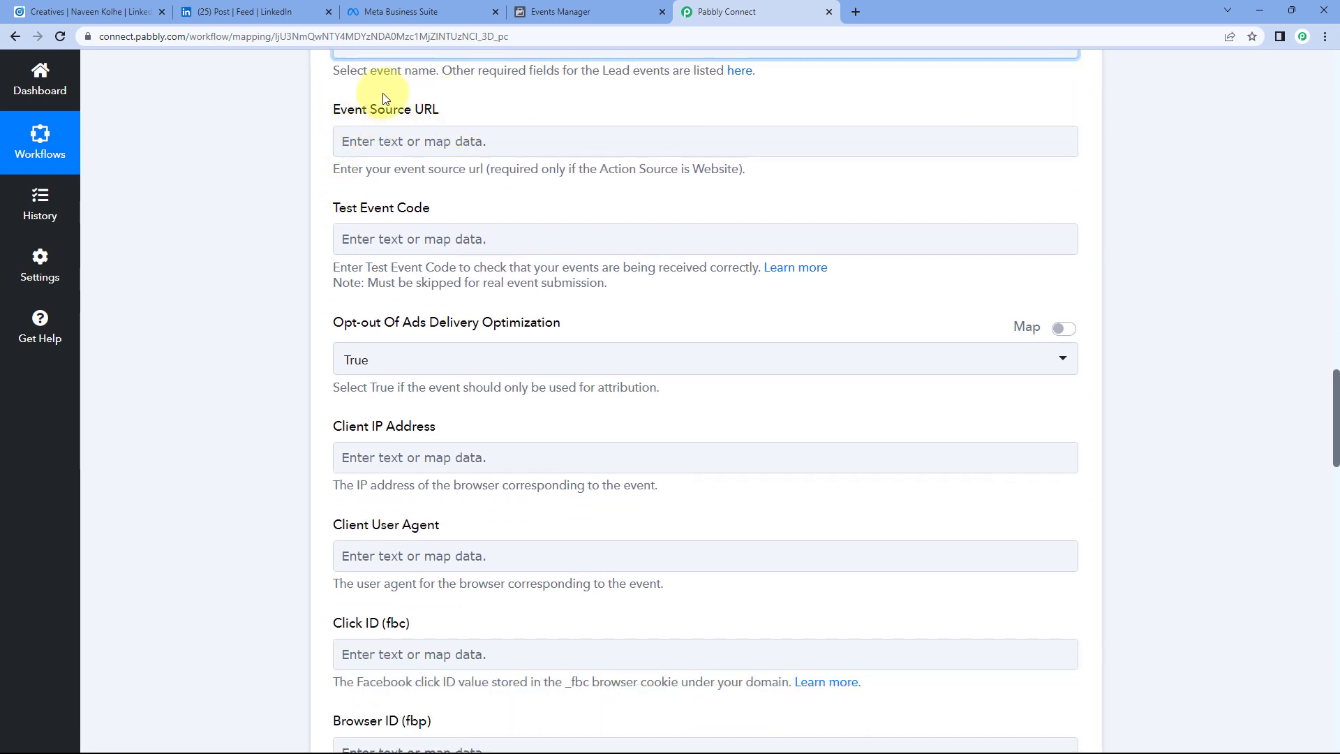
pyautogui.click(488, 109)
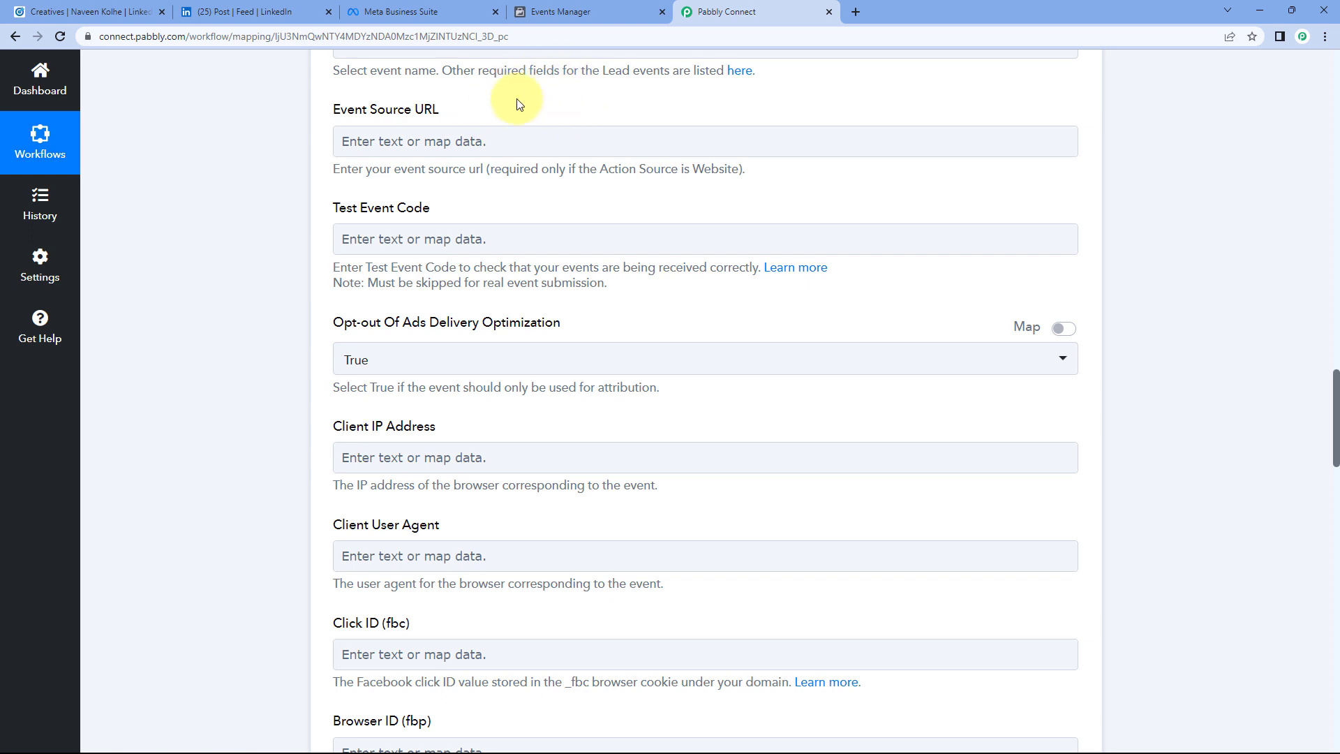
pyautogui.scroll(-1, 531, 98)
pyautogui.click(438, 82)
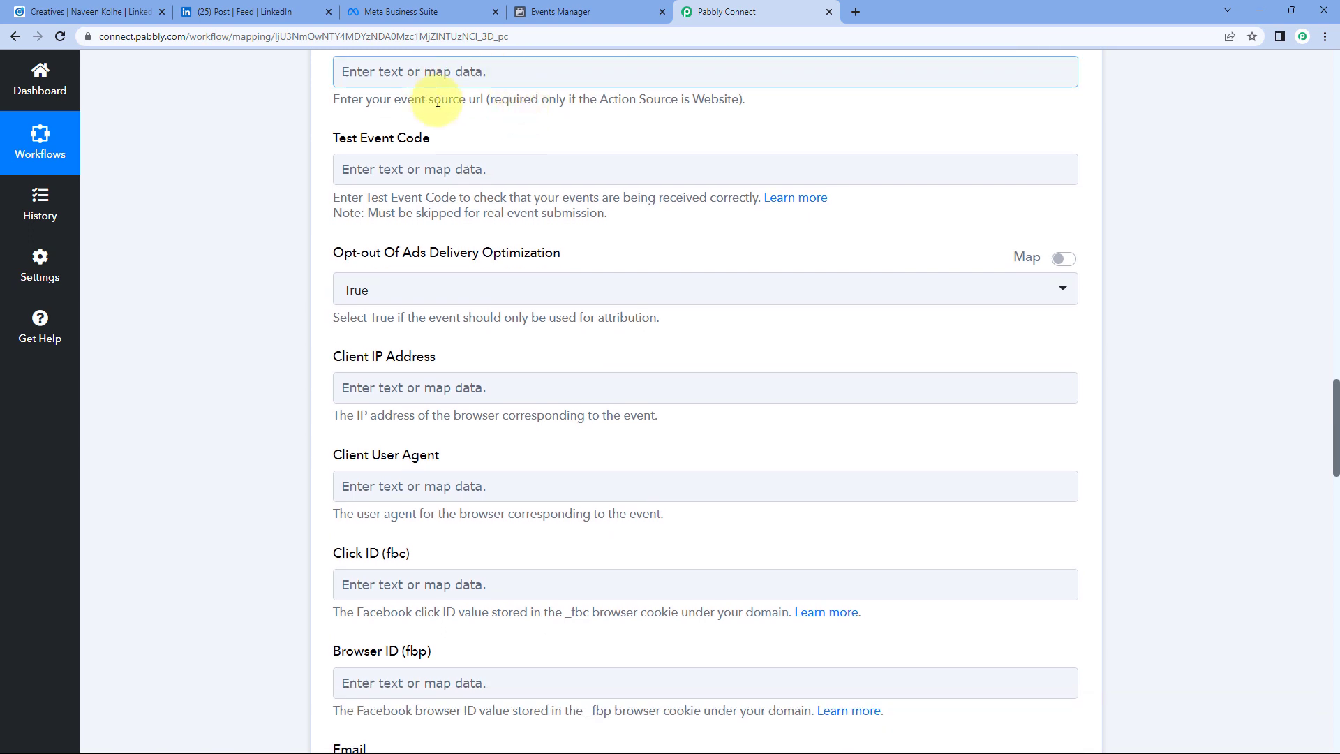
pyautogui.scroll(2, 447, 104)
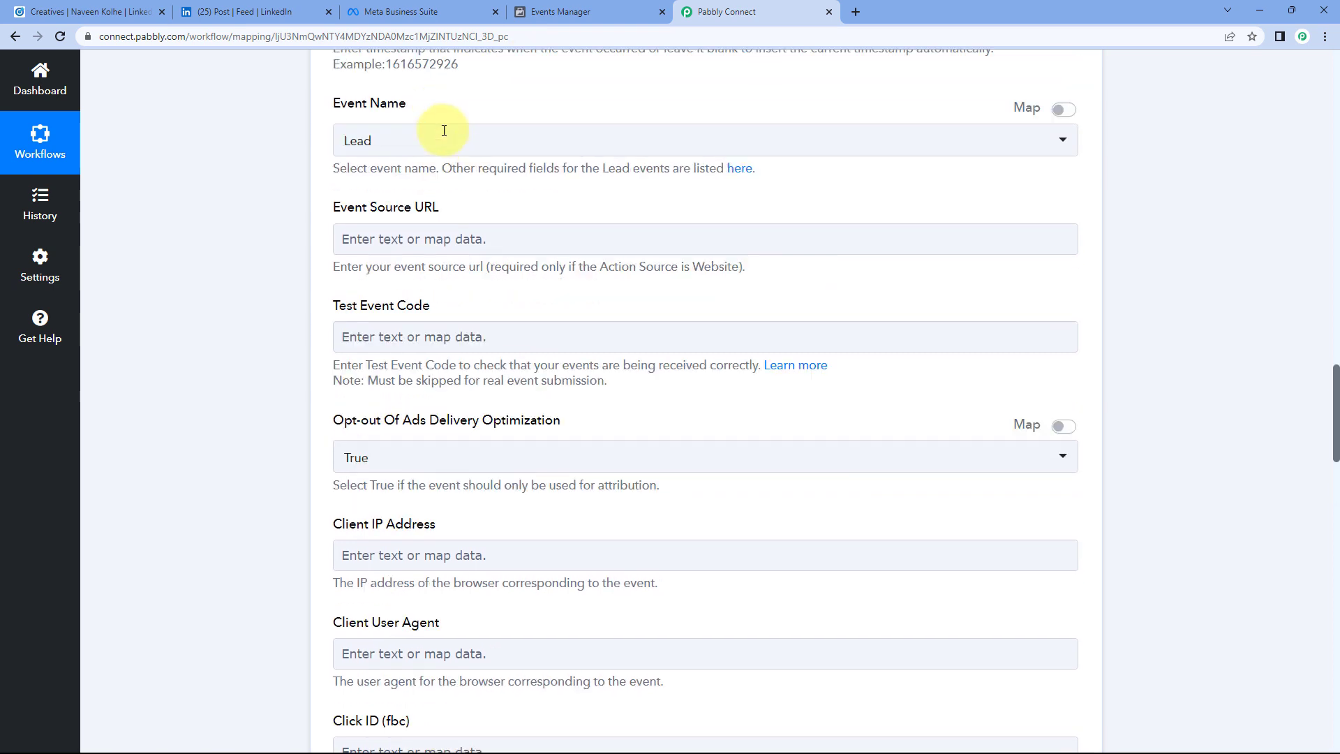
pyautogui.scroll(1, 444, 131)
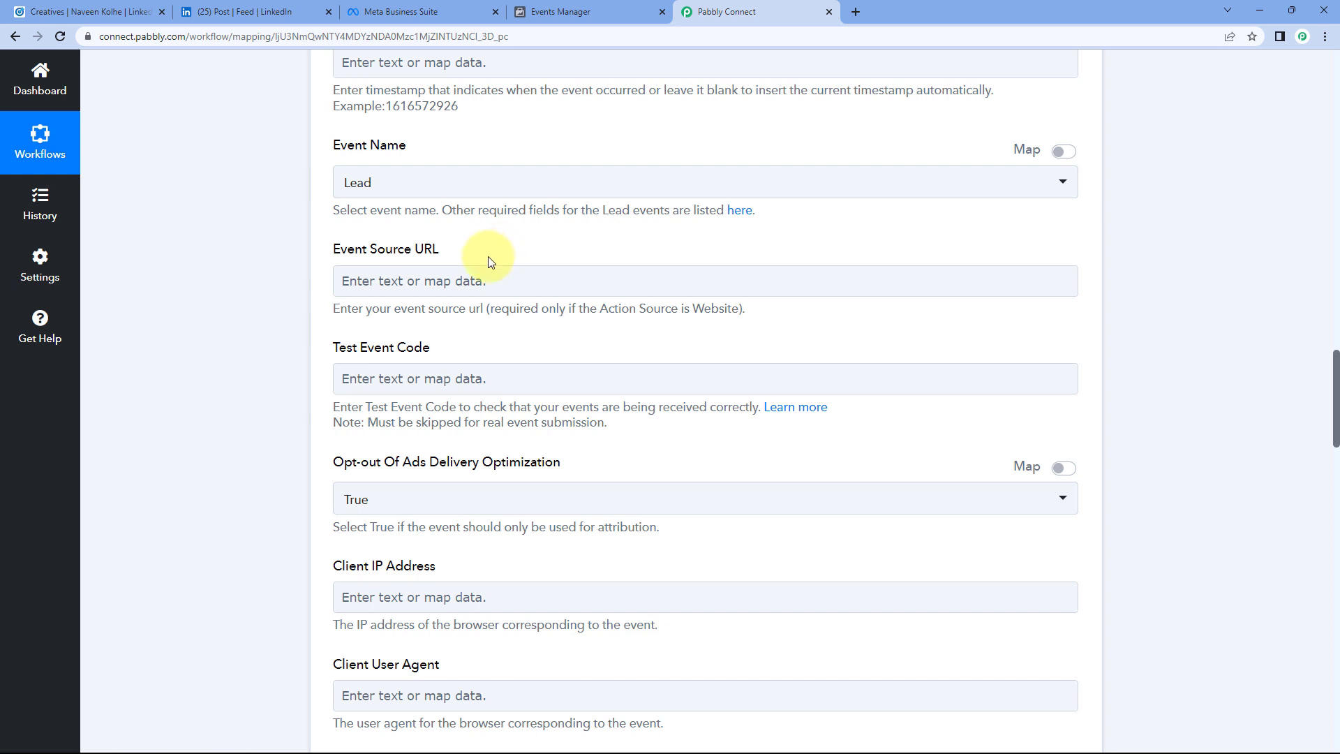
pyautogui.scroll(-1, 299, 202)
pyautogui.scroll(-2, 349, 181)
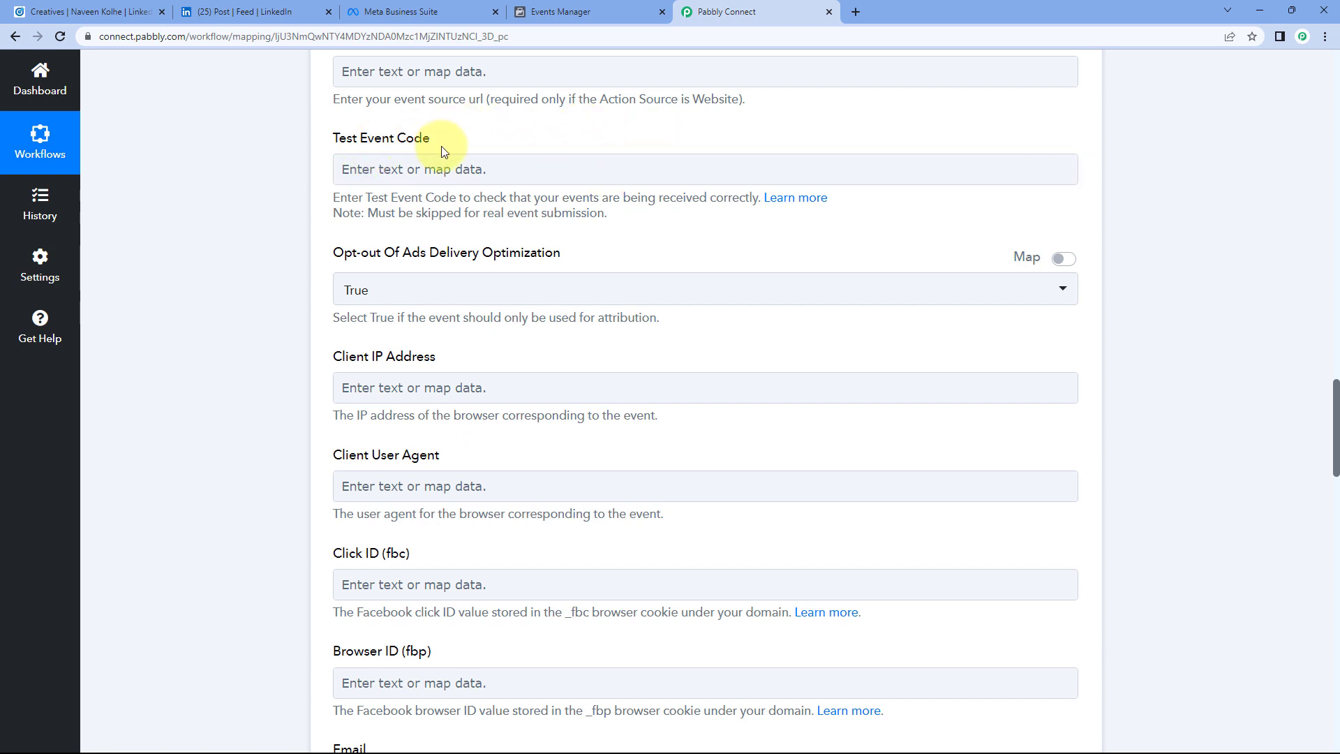
# Step: Copy test code TEST1188 from the Facebook pixel's Test events page in Events Manager
pyautogui.click(584, 8)
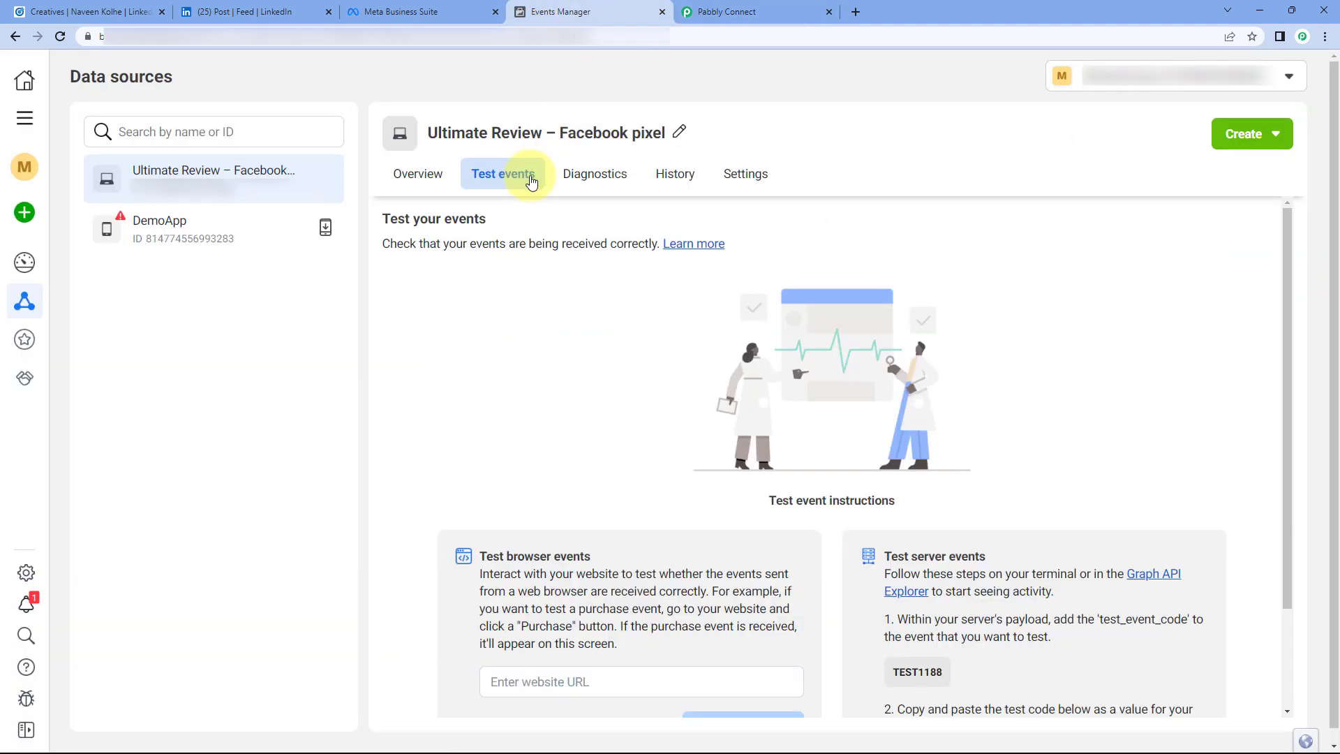
pyautogui.scroll(-2, 839, 593)
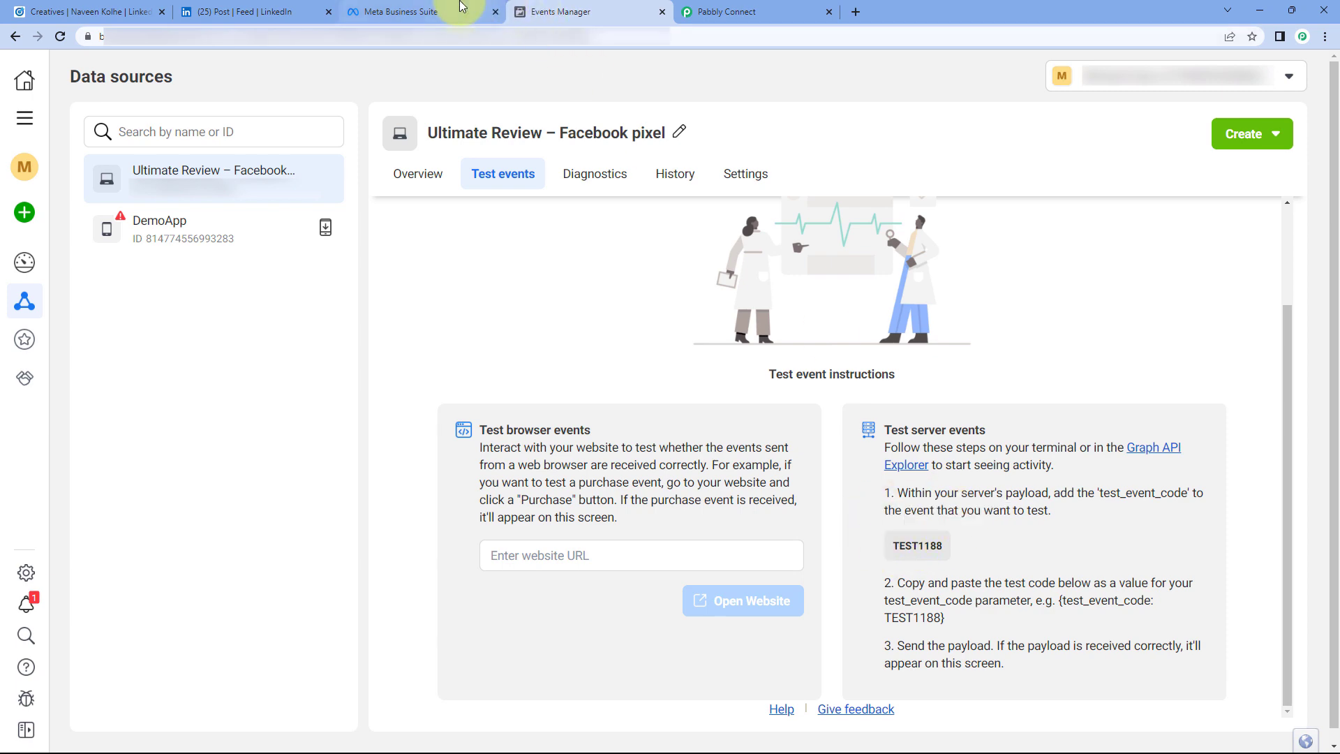
pyautogui.click(750, 11)
# Step: Paste TEST1188 into Test Event Code and scroll down to the ads delivery opt-out field
pyautogui.click(375, 168)
pyautogui.rightClick(375, 169)
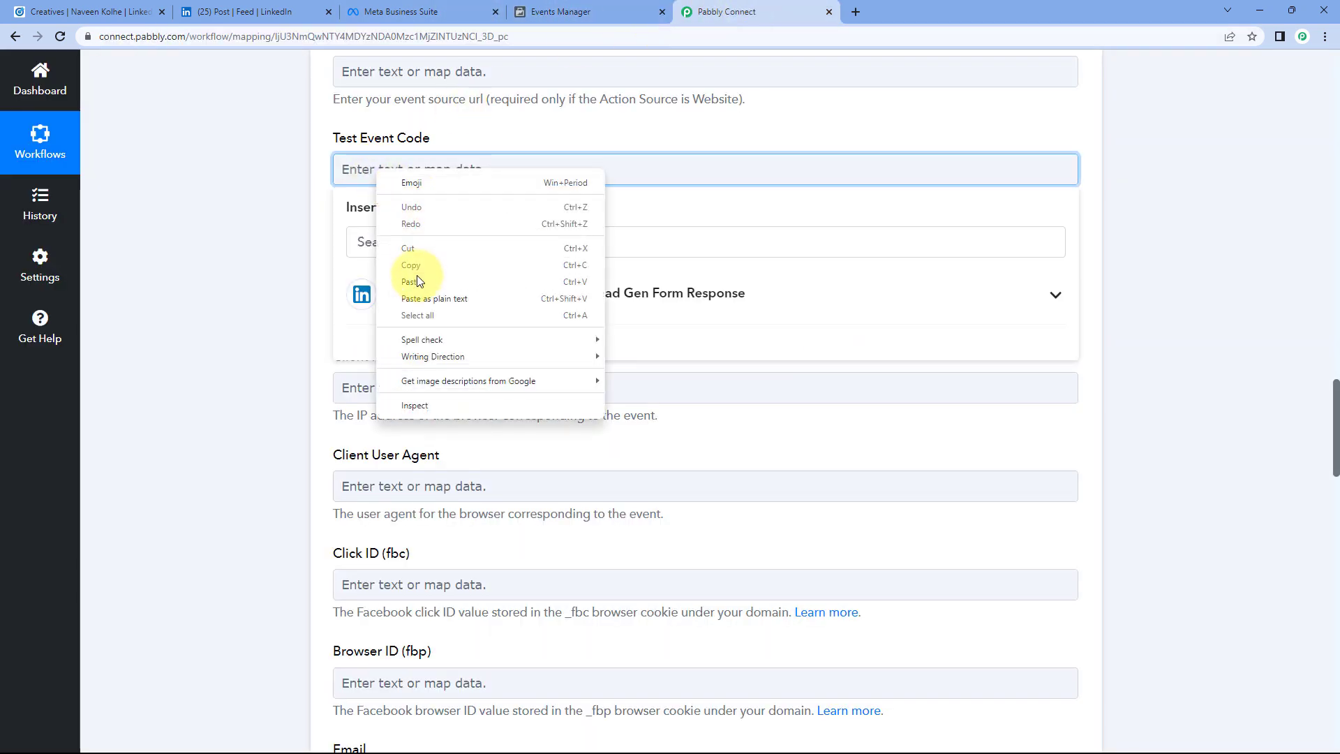
pyautogui.click(416, 275)
pyautogui.click(467, 134)
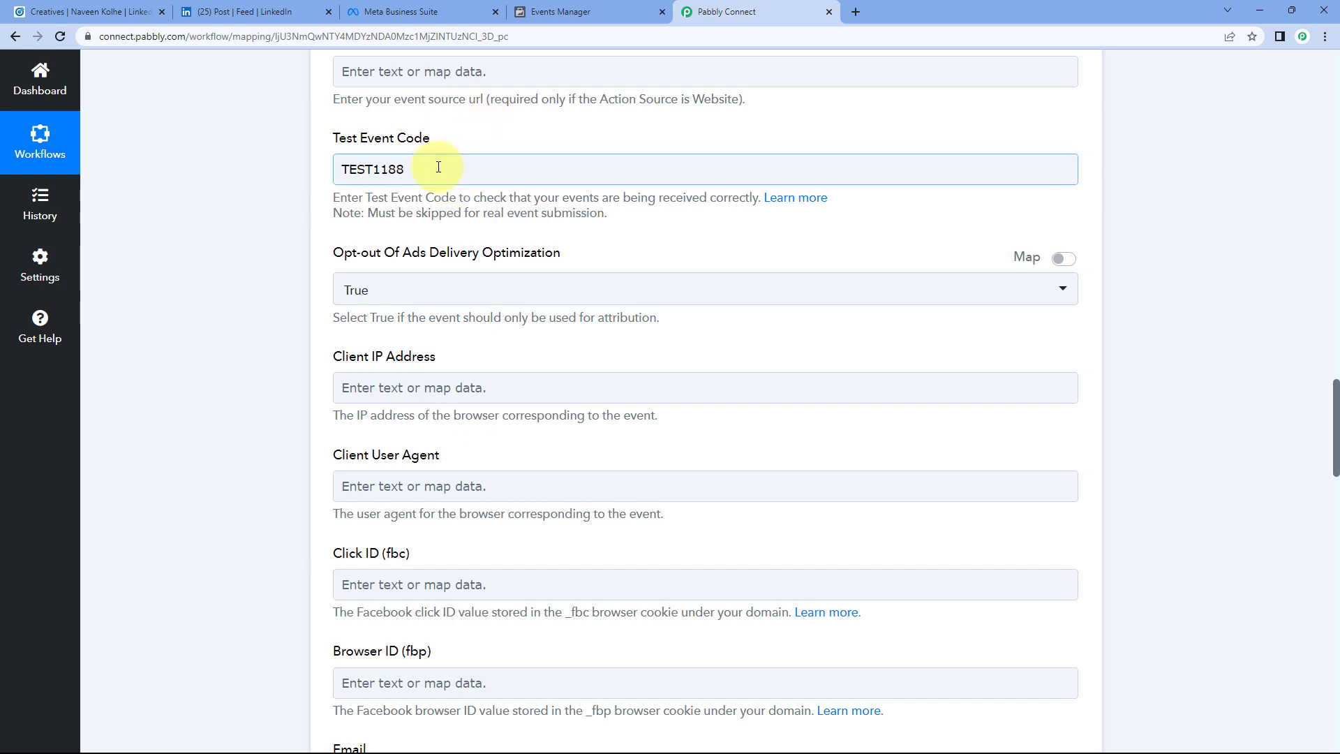
pyautogui.moveTo(434, 169); pyautogui.dragTo(300, 166)
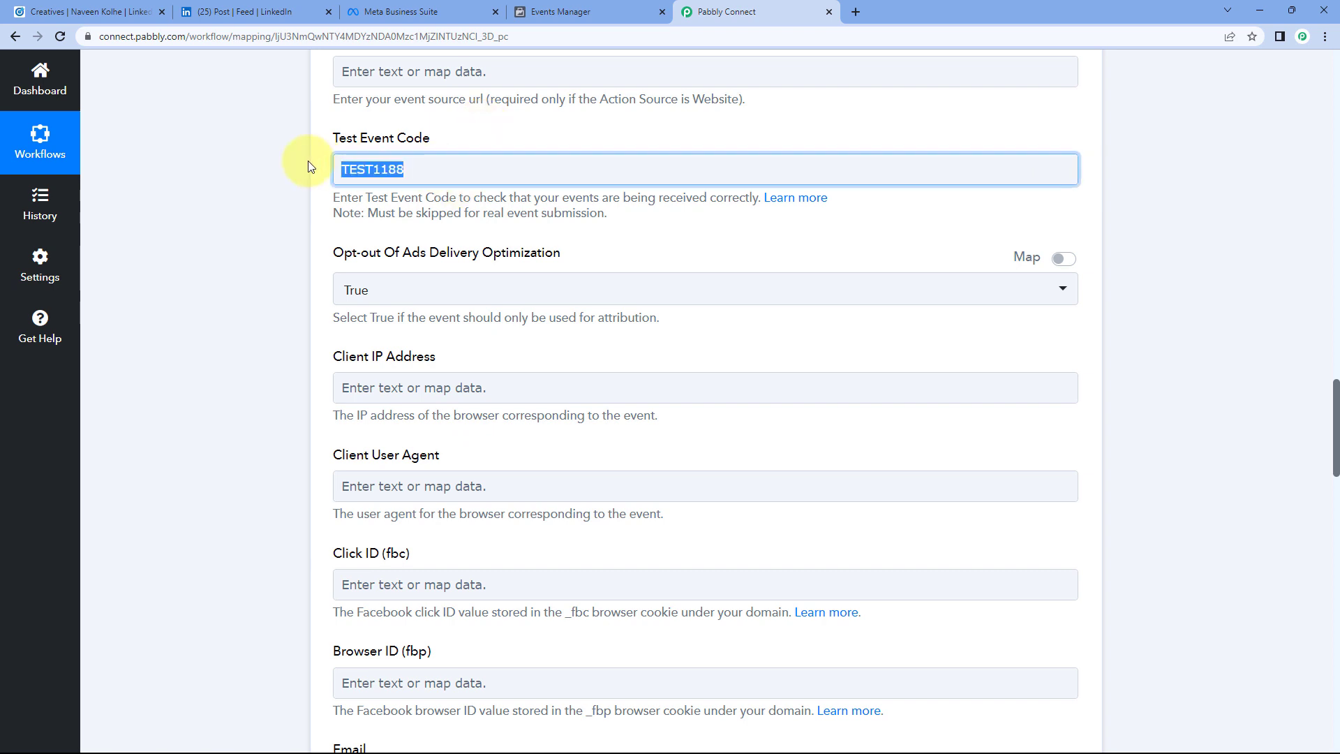
pyautogui.click(468, 142)
pyautogui.click(450, 160)
pyautogui.click(473, 136)
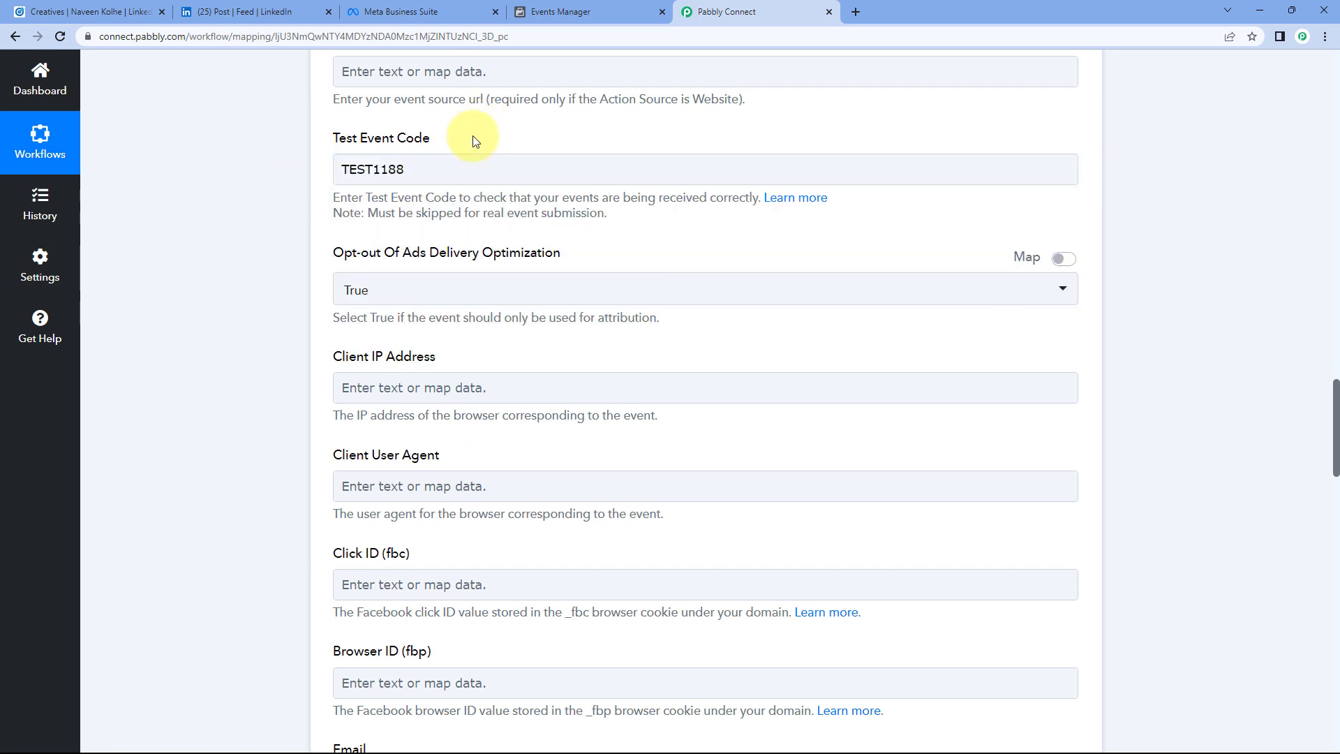
pyautogui.scroll(-1, 472, 140)
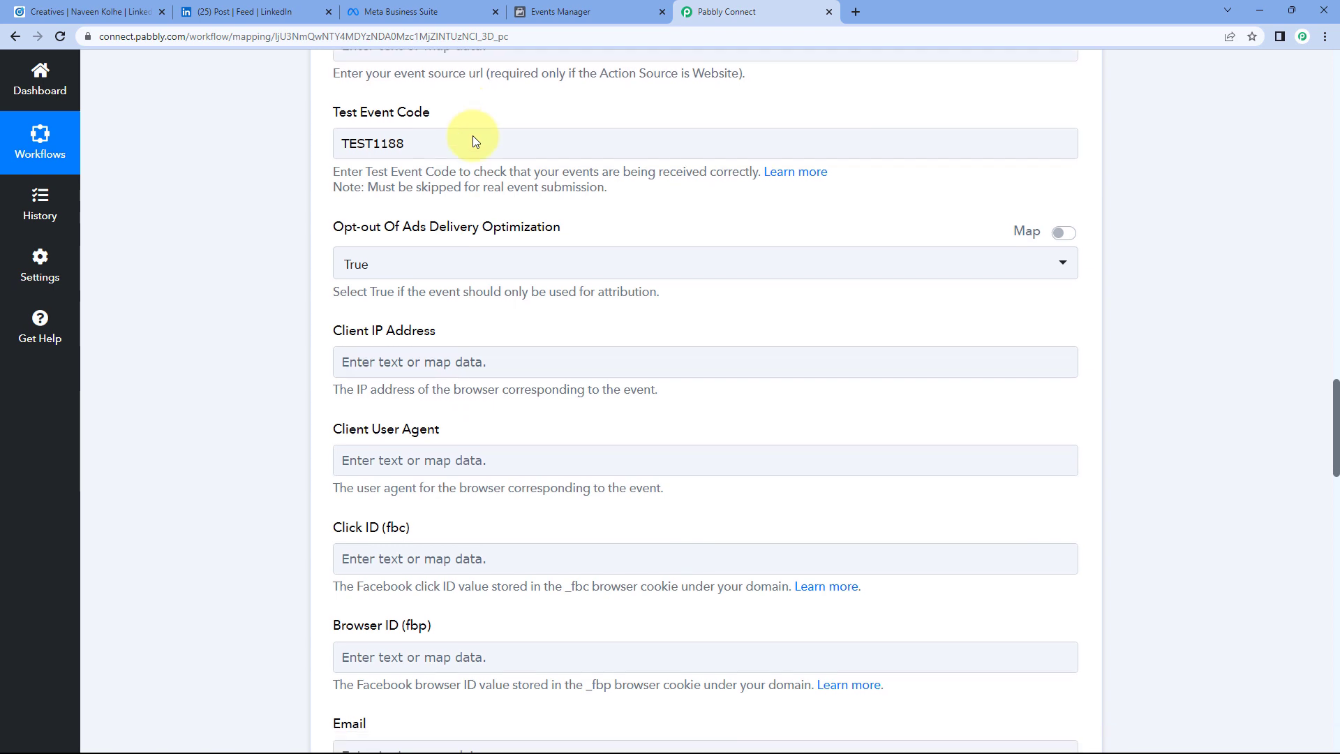
pyautogui.scroll(-1, 375, 159)
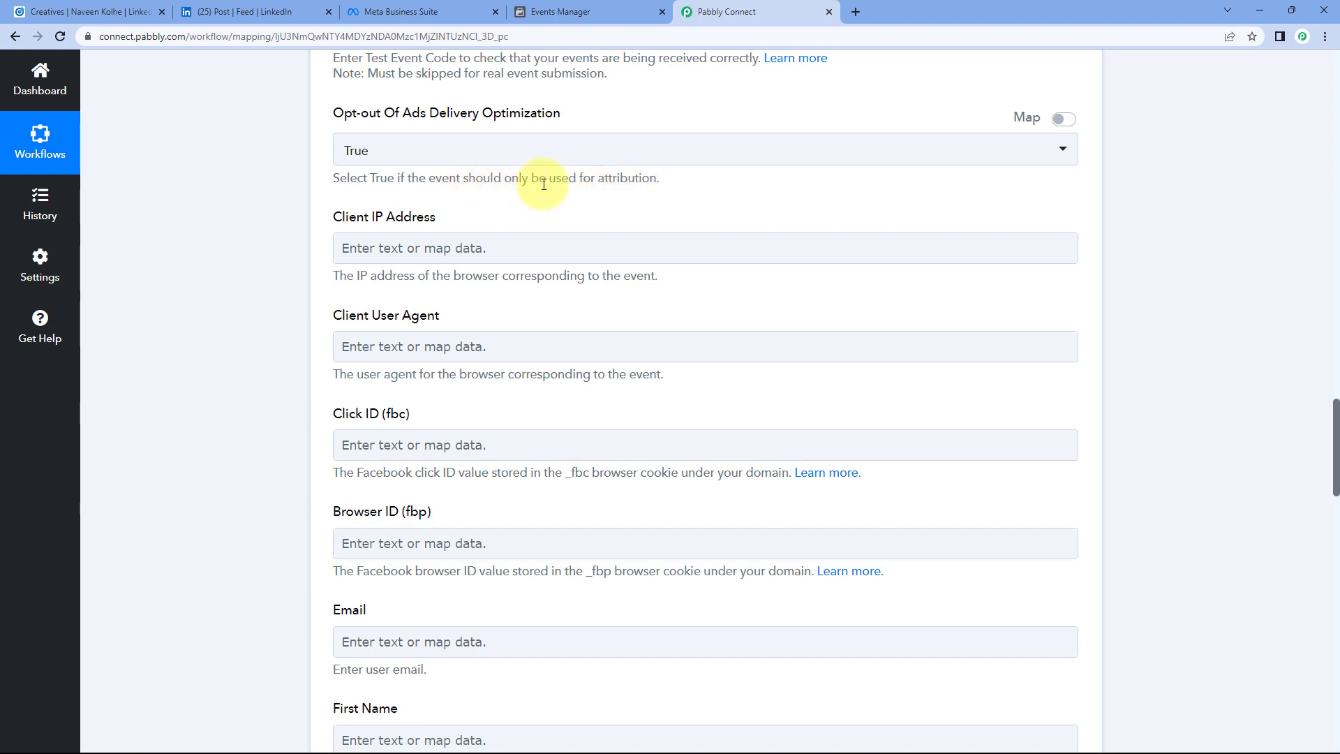
# Step: Set Opt-out Of Ads Delivery Optimization to False
pyautogui.click(447, 154)
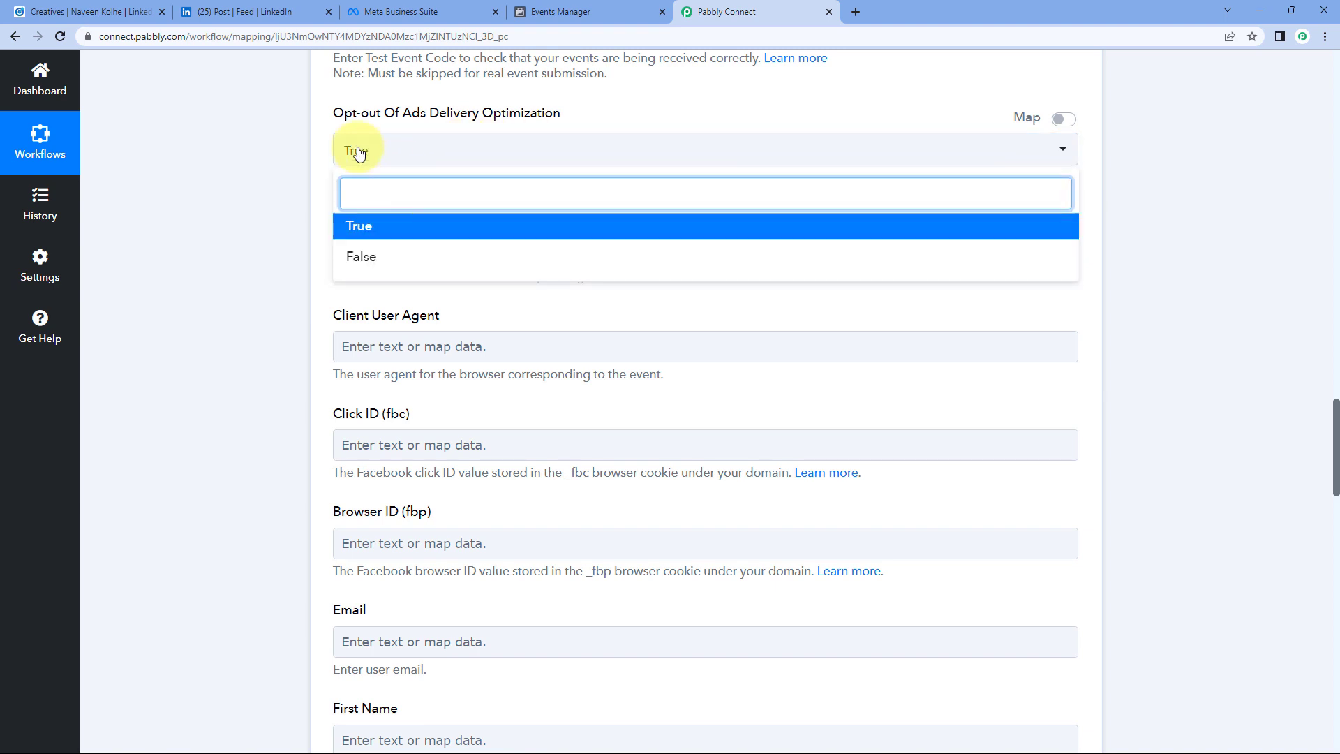
pyautogui.click(331, 145)
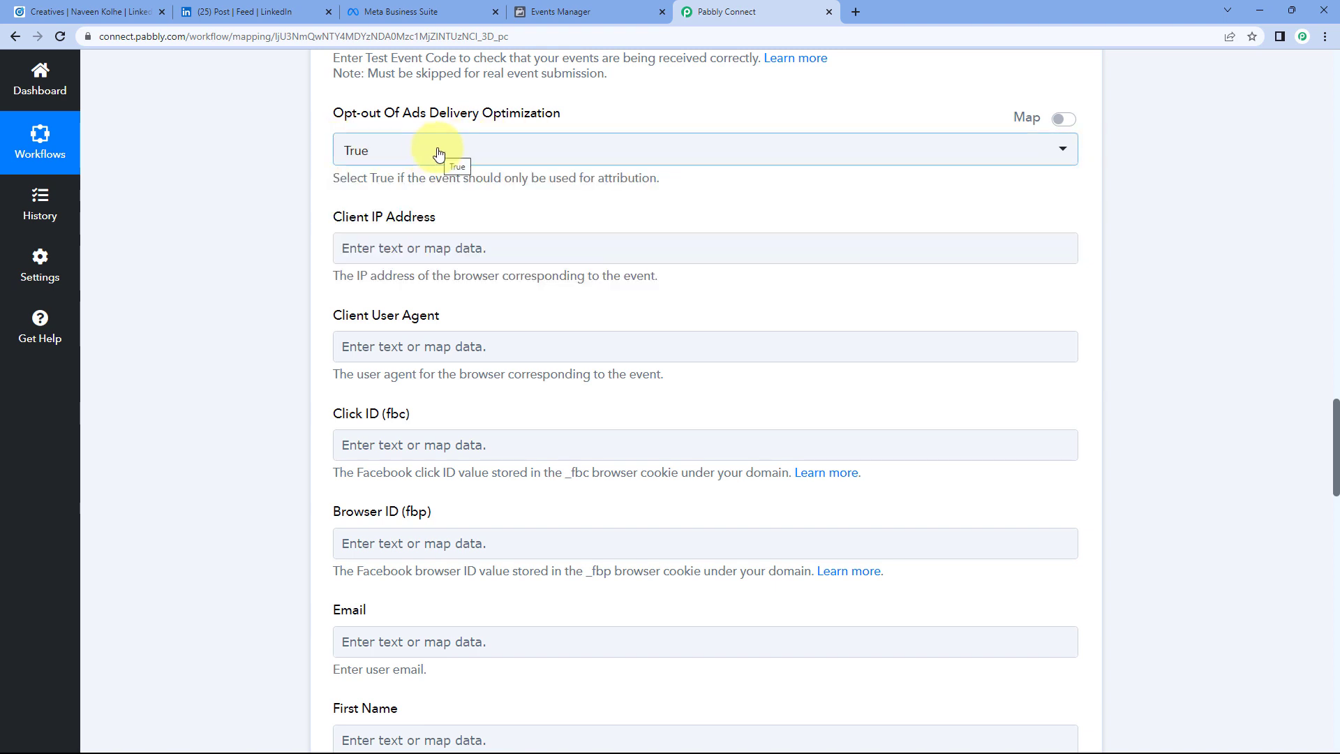
pyautogui.click(473, 153)
pyautogui.click(359, 255)
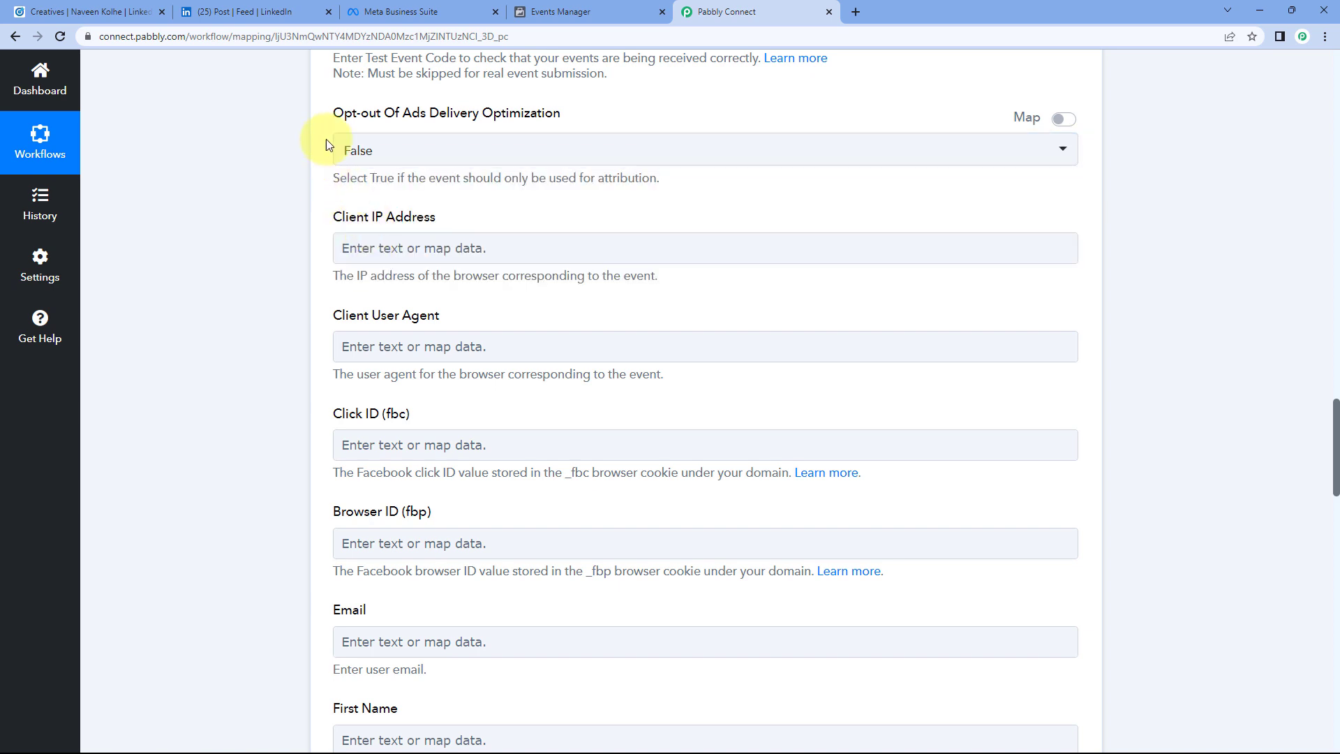
pyautogui.scroll(-2, 321, 140)
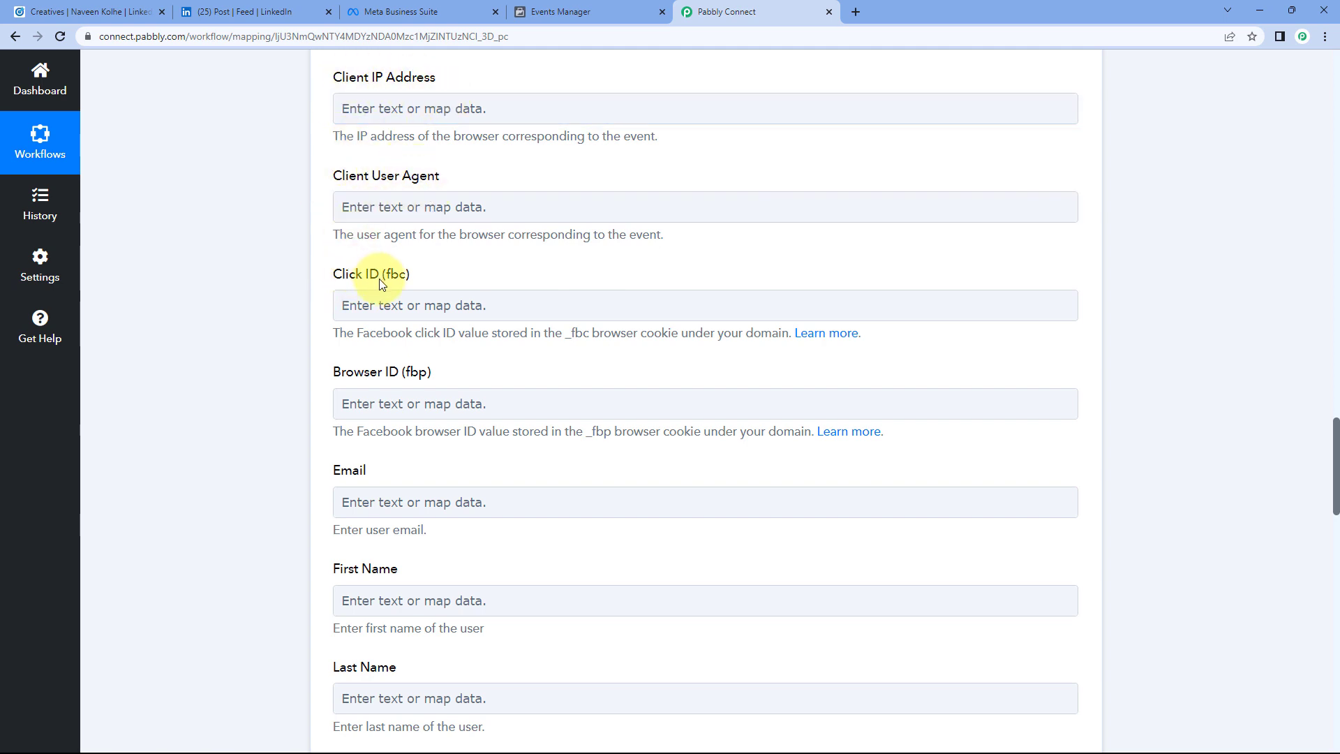
pyautogui.scroll(-1, 421, 277)
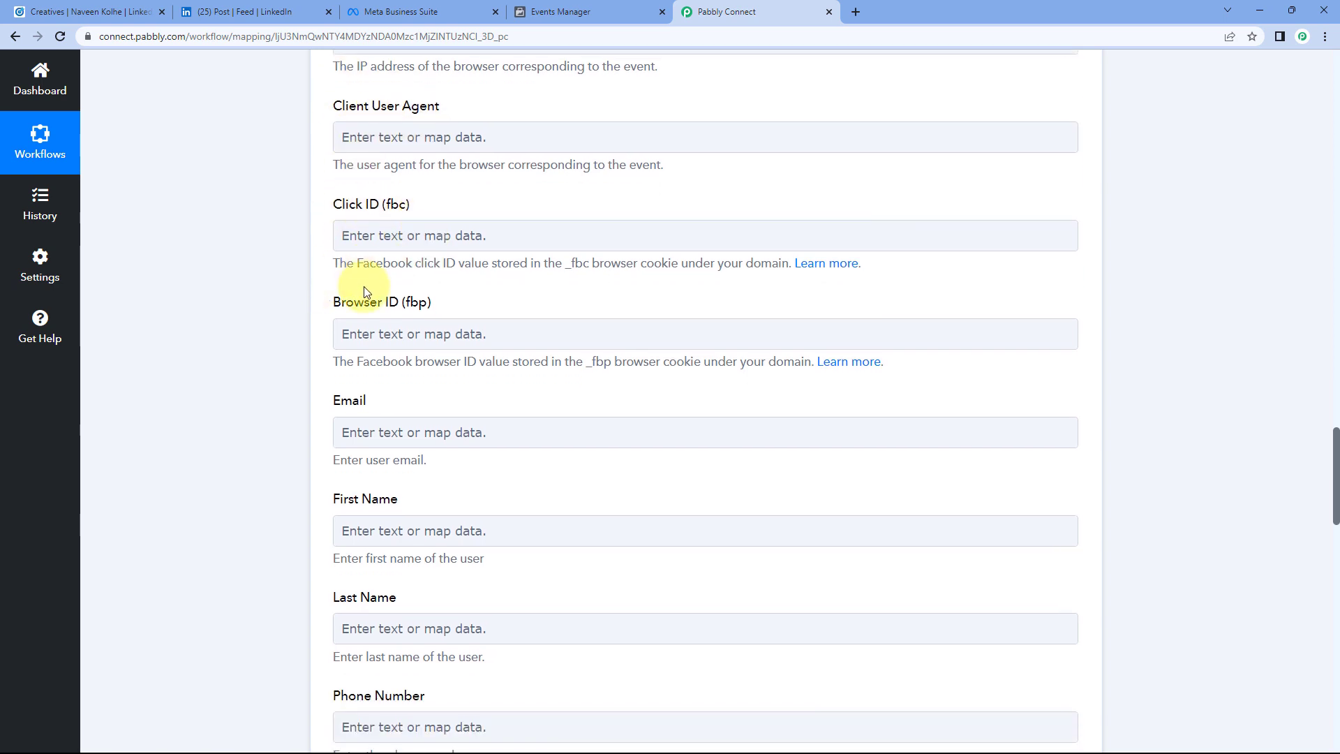
pyautogui.scroll(1, 454, 196)
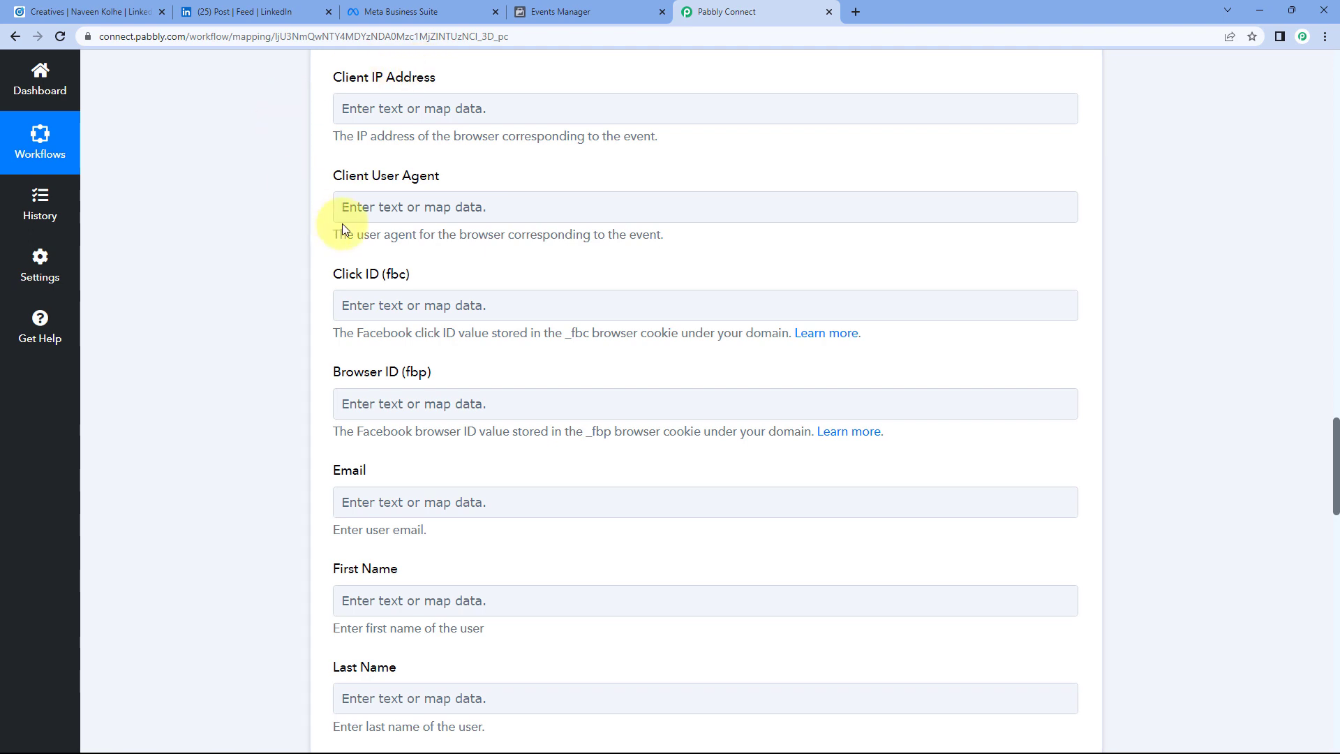
# Step: Scroll back up through the optional fields to the trigger's Response Received list
pyautogui.click(385, 221)
pyautogui.scroll(1, 496, 258)
pyautogui.scroll(-3, 489, 251)
pyautogui.scroll(-2, 481, 242)
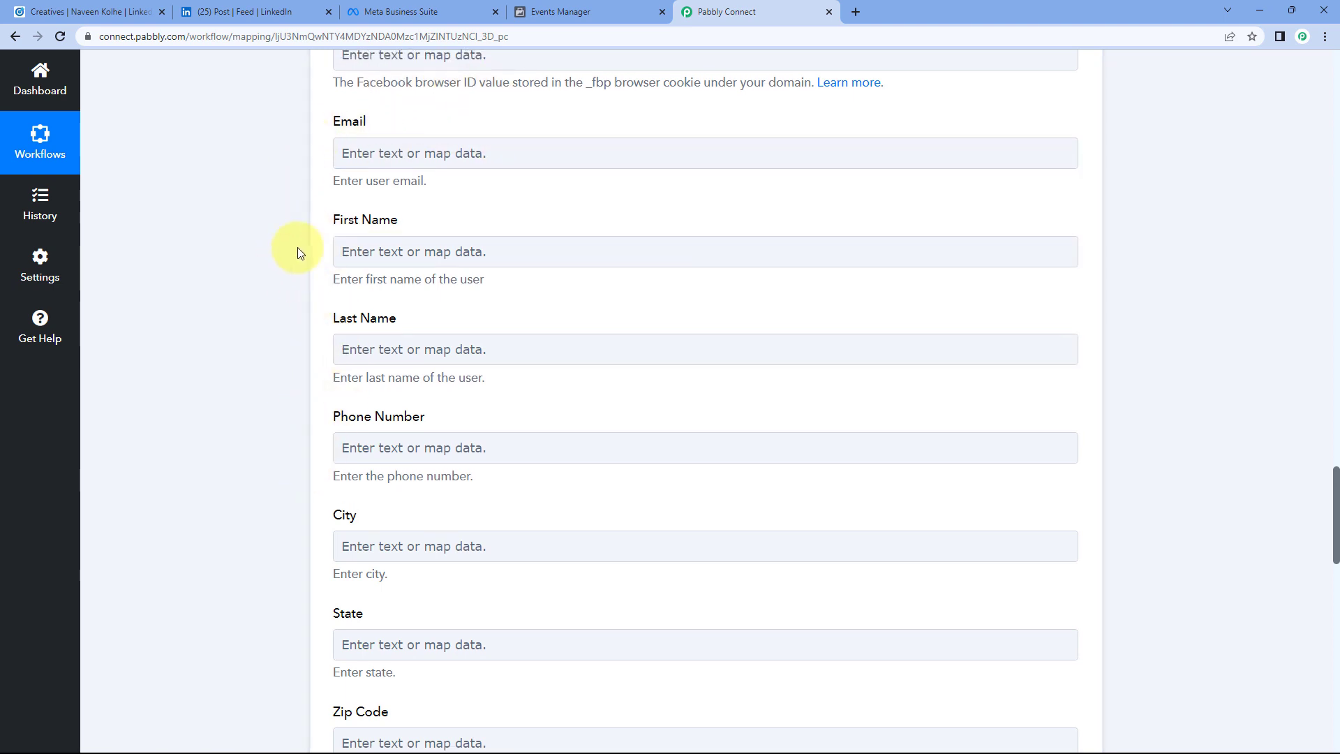
pyautogui.scroll(1, 290, 248)
pyautogui.scroll(20, 266, 240)
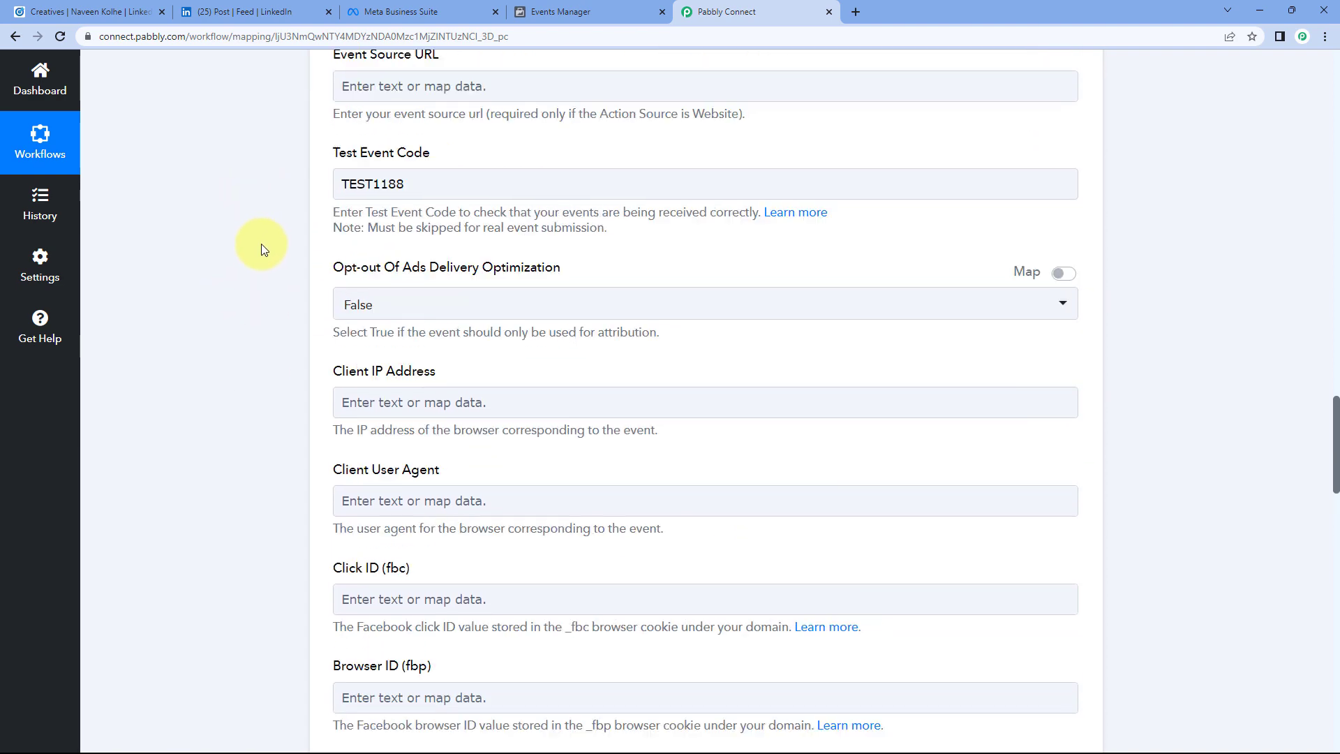
pyautogui.scroll(15, 260, 246)
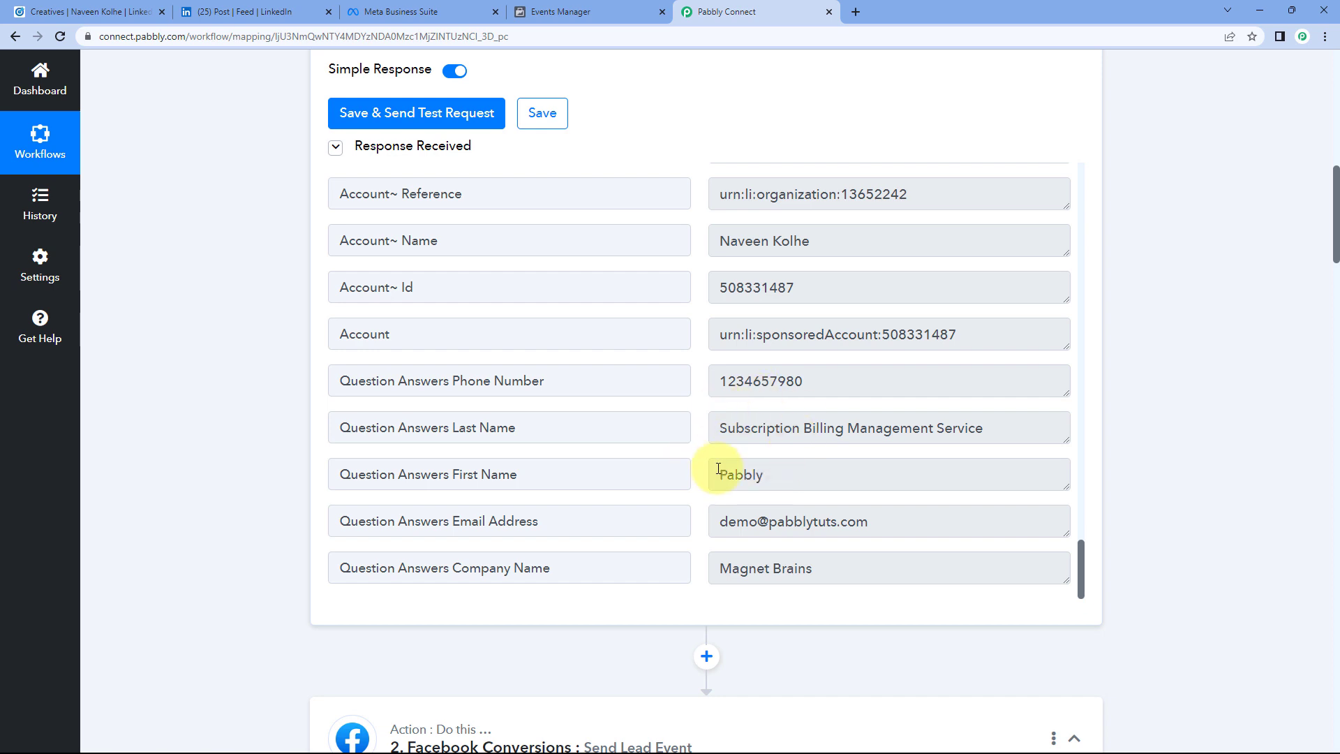
# Step: Review the sample lead's first name, last name, phone and email values in Response Received
pyautogui.click(775, 475)
pyautogui.click(807, 428)
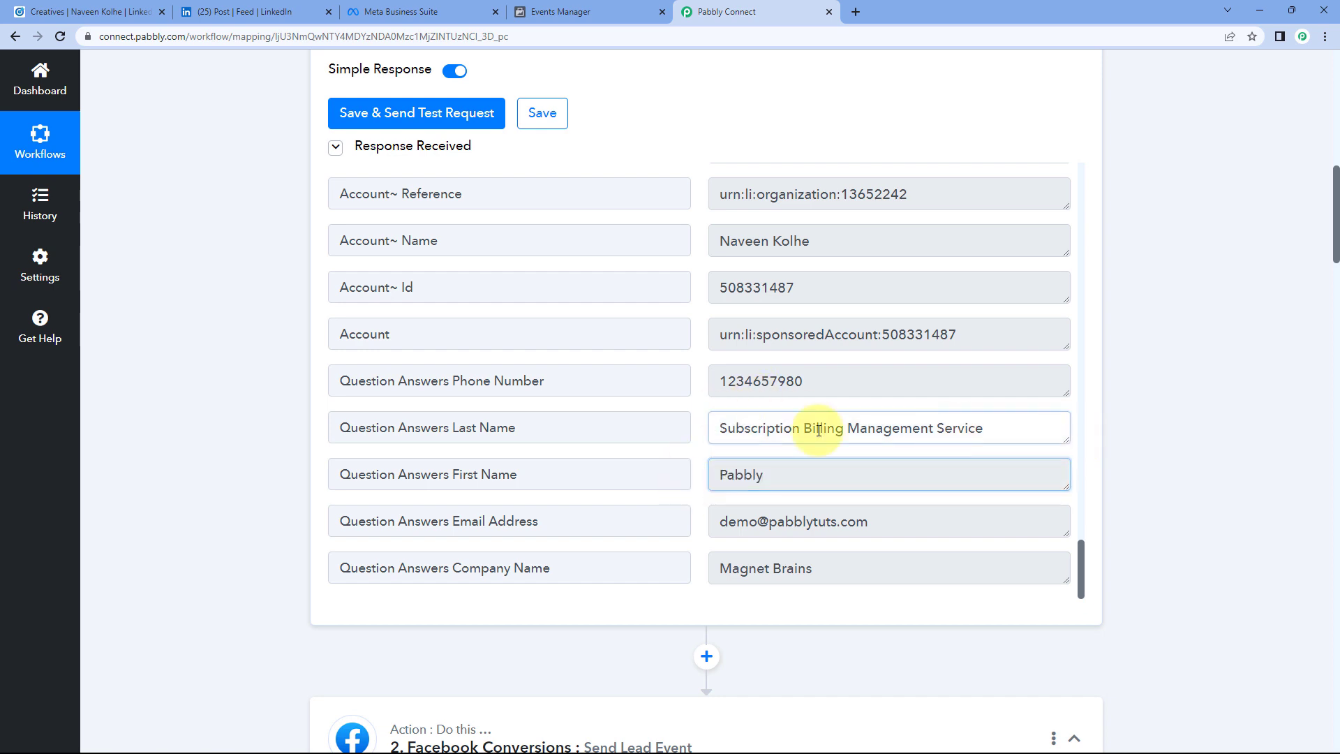
pyautogui.click(852, 377)
pyautogui.click(891, 528)
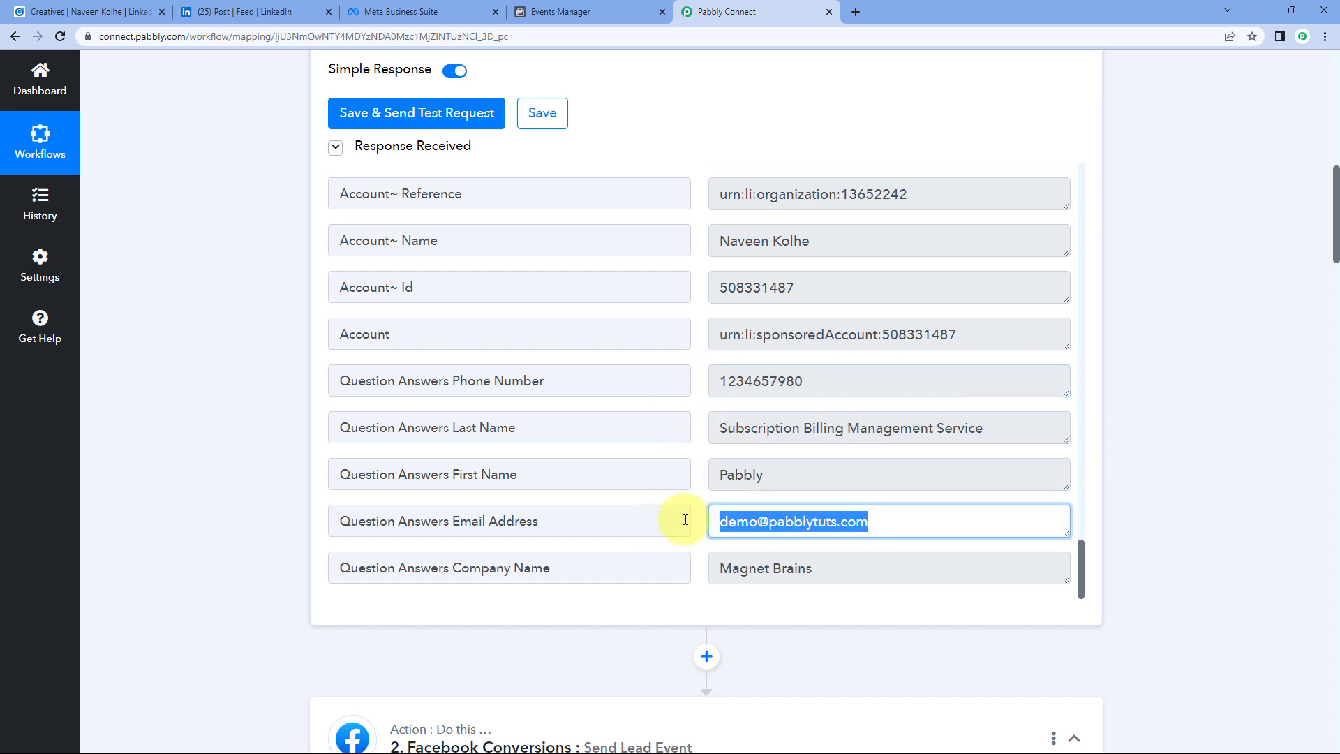
pyautogui.click(697, 481)
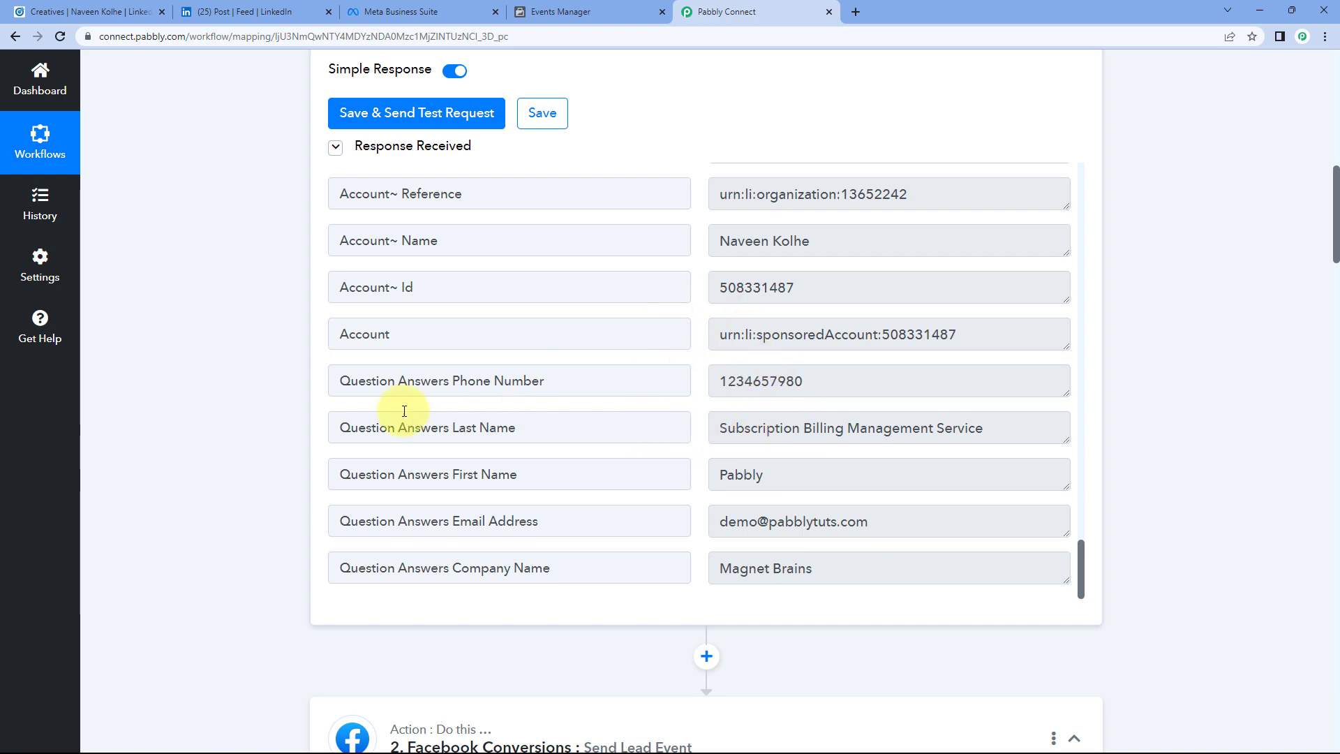
pyautogui.scroll(-9, 232, 403)
pyautogui.scroll(-15, 232, 412)
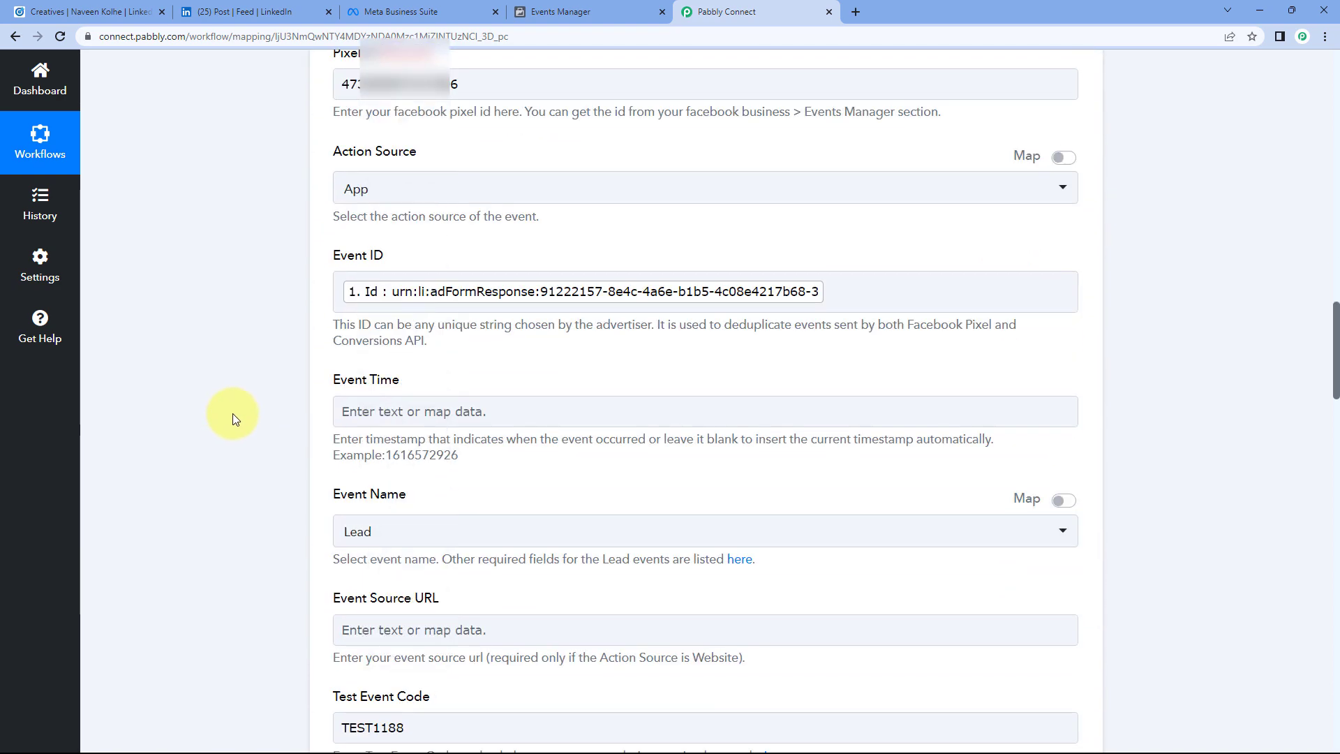
pyautogui.scroll(-5, 242, 391)
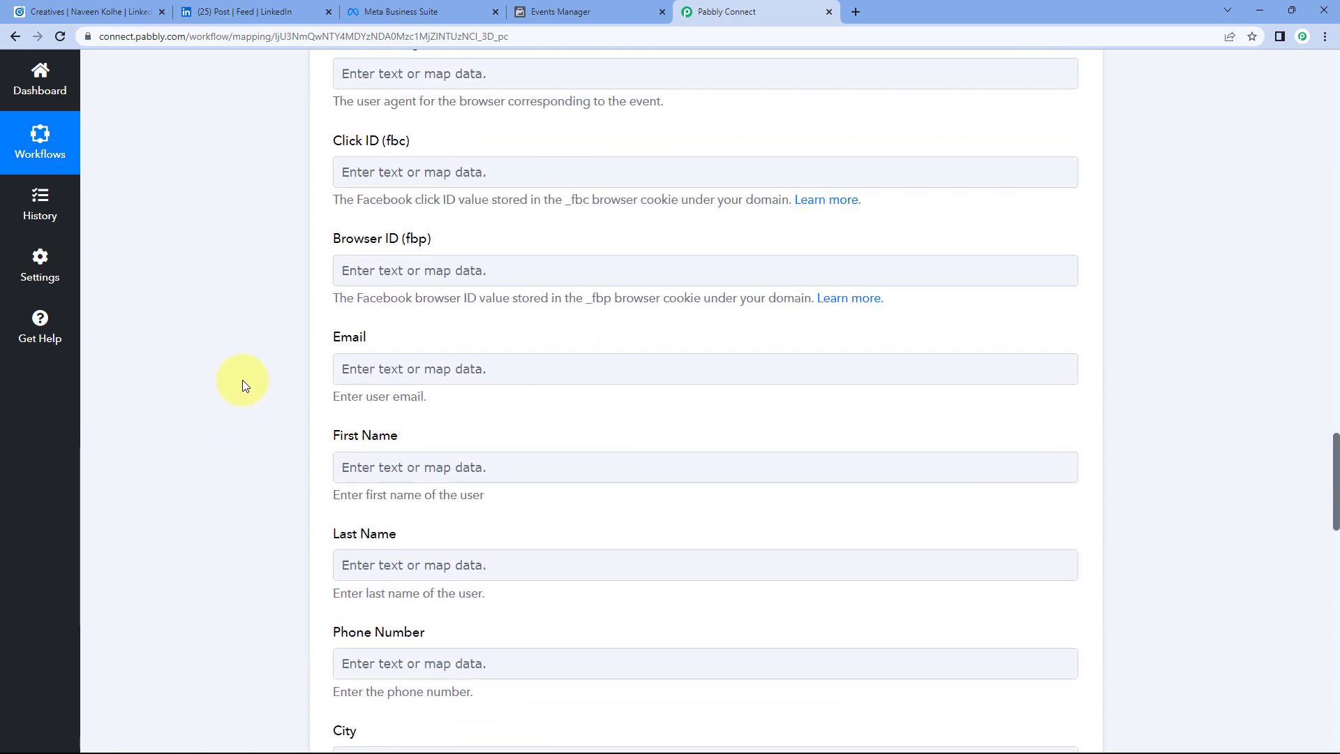
# Step: Map the LinkedIn lead's email answer into Email and first name answer into First Name
pyautogui.click(403, 224)
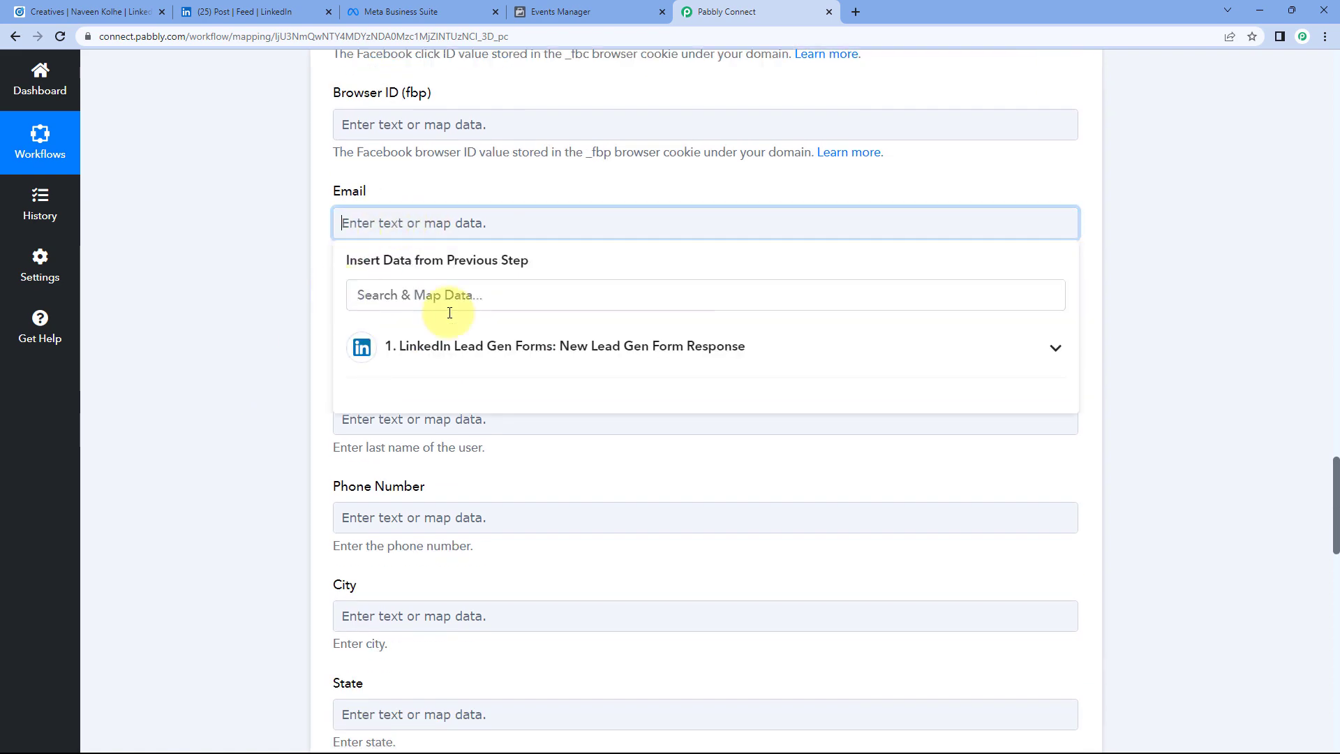
pyautogui.click(479, 370)
pyautogui.scroll(-3, 285, 346)
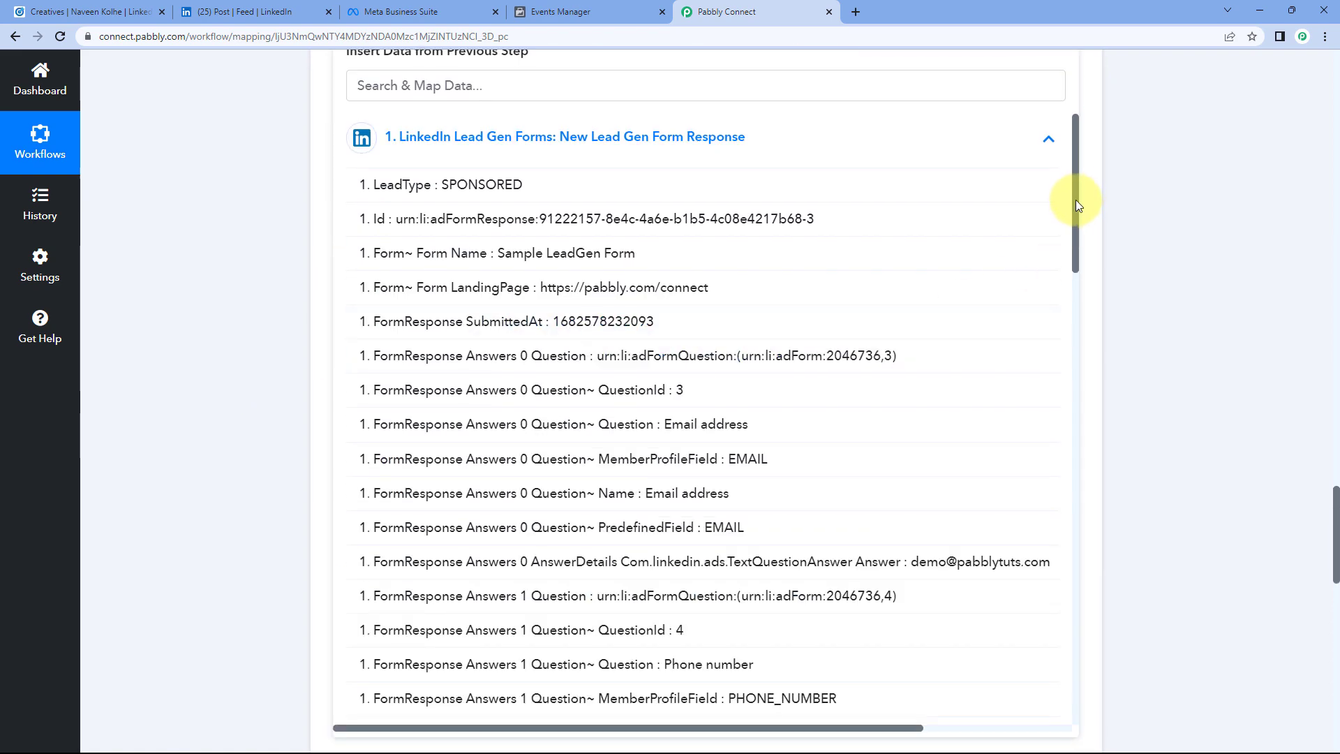
pyautogui.moveTo(1074, 201); pyautogui.dragTo(1077, 668)
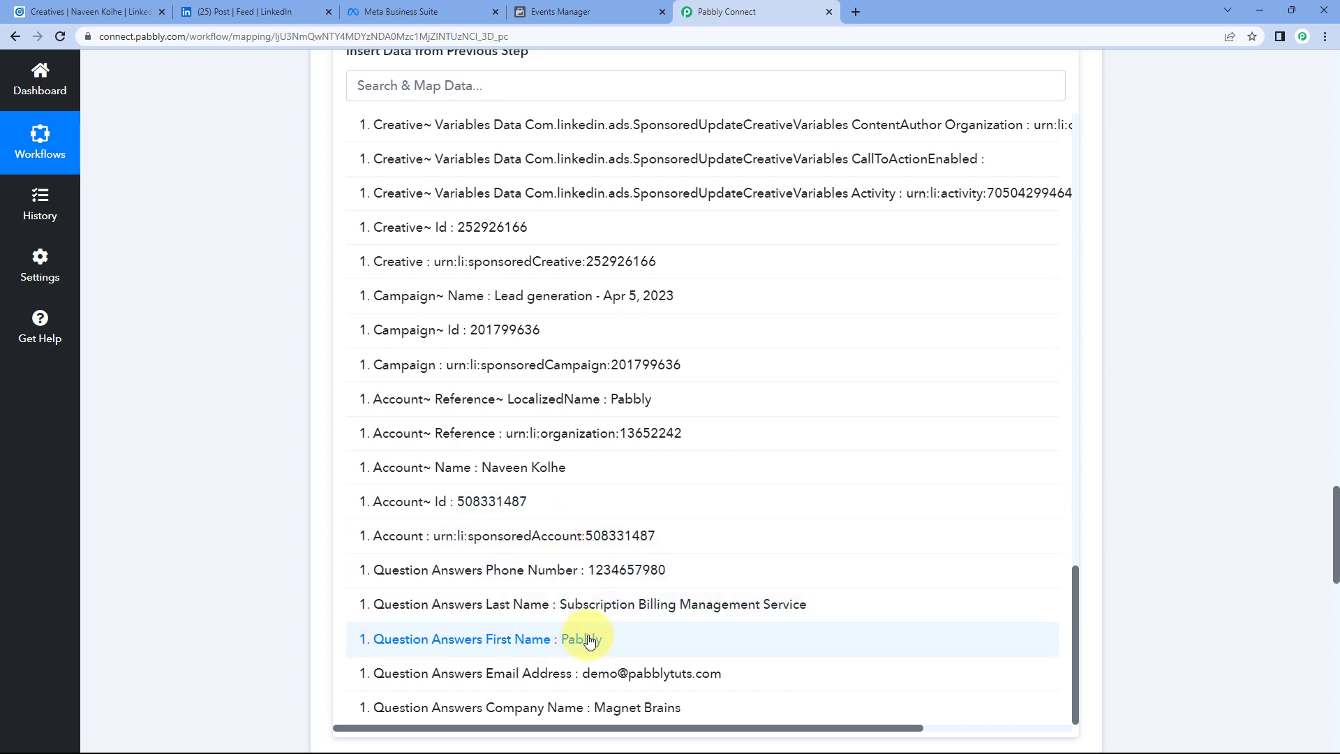
pyautogui.click(579, 672)
pyautogui.click(262, 269)
pyautogui.click(441, 179)
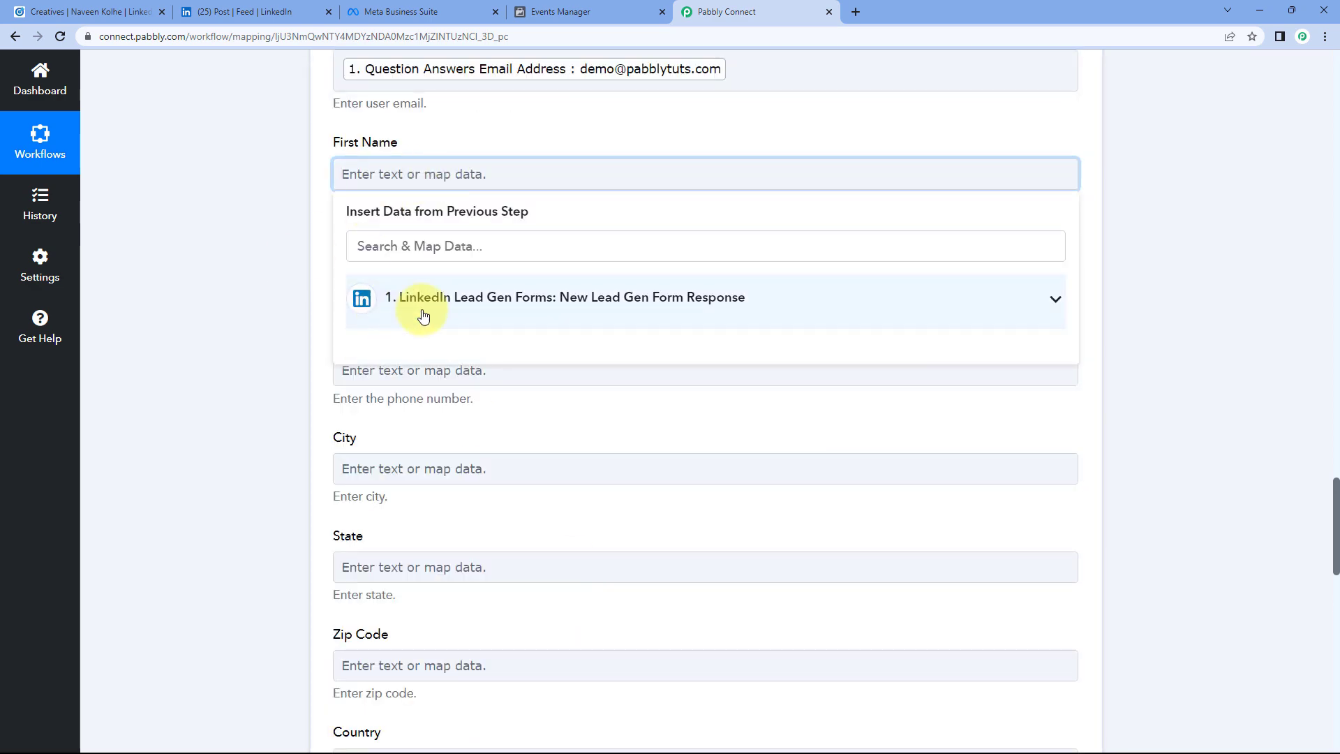
pyautogui.click(419, 305)
pyautogui.scroll(-12, 574, 538)
pyautogui.scroll(-10, 586, 592)
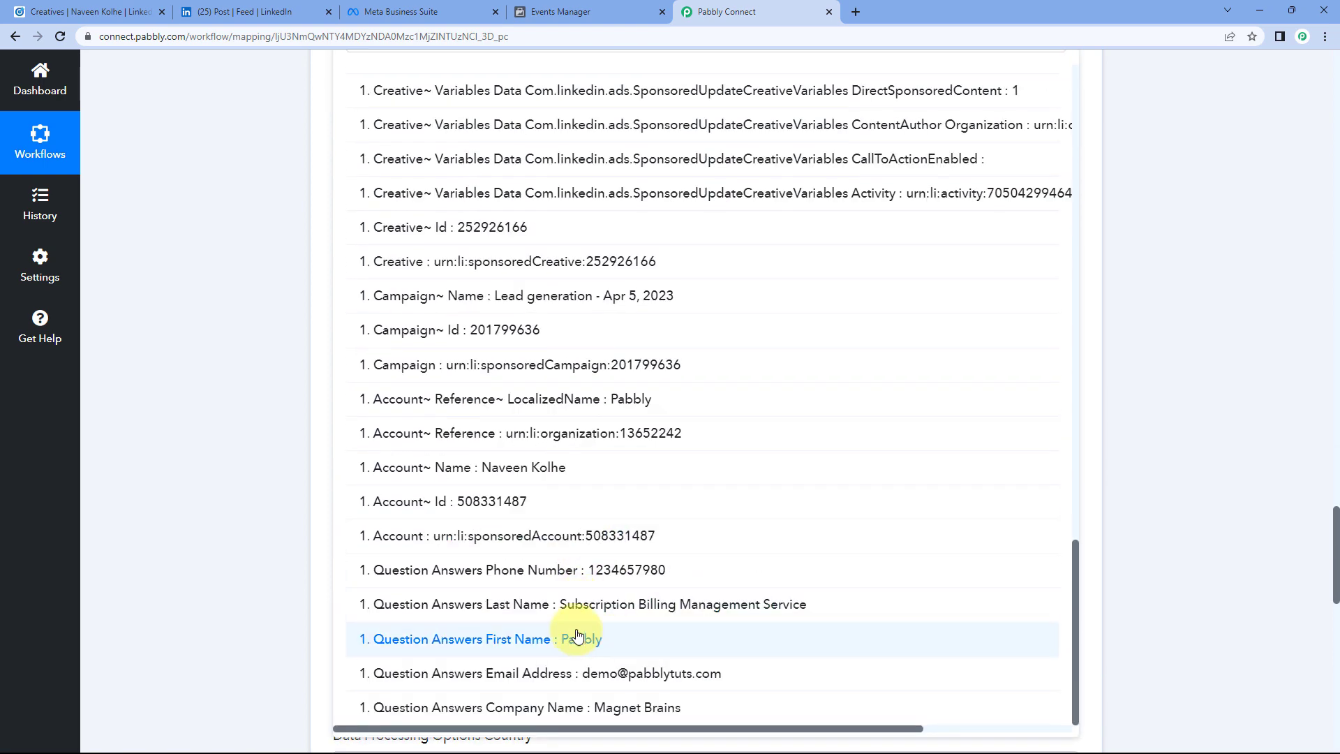
pyautogui.click(579, 638)
pyautogui.click(260, 284)
# Step: Map the lead's last name into Last Name and phone number into Phone Number
pyautogui.click(449, 172)
pyautogui.click(1055, 299)
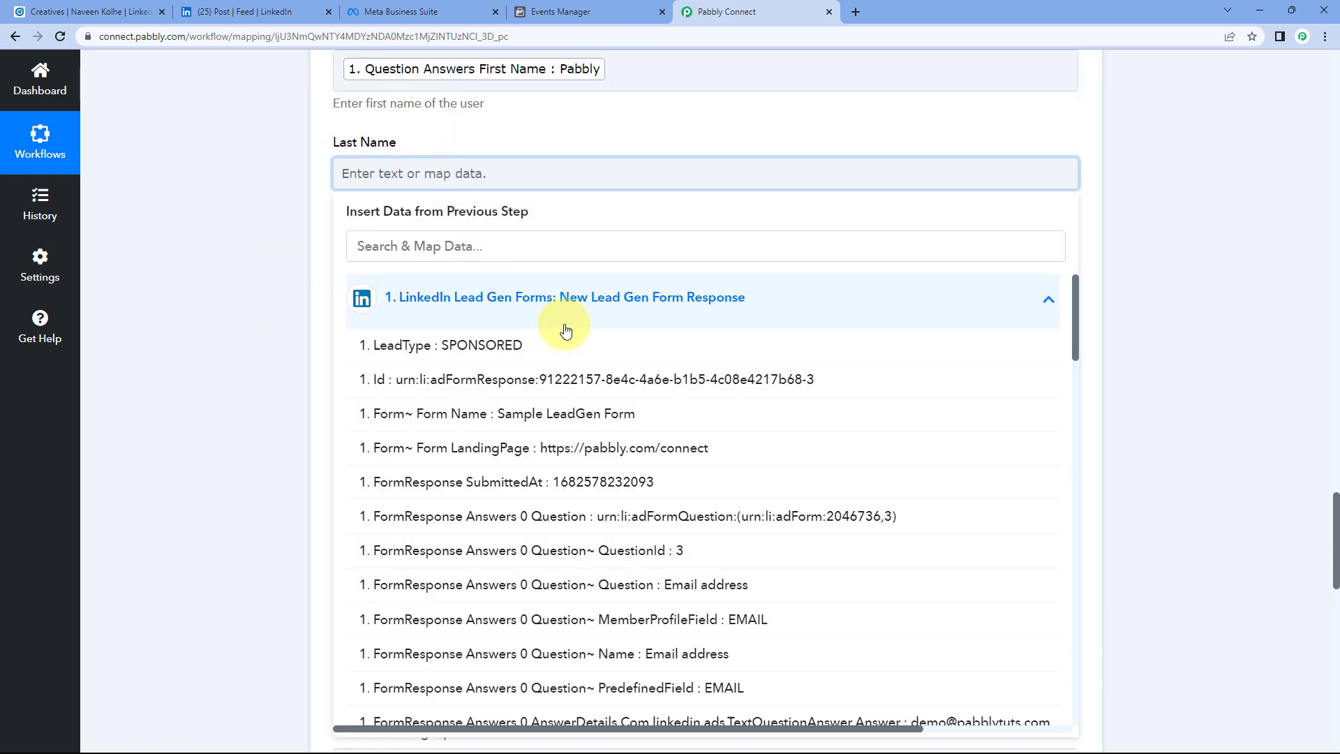
pyautogui.moveTo(1078, 303); pyautogui.dragTo(1077, 686)
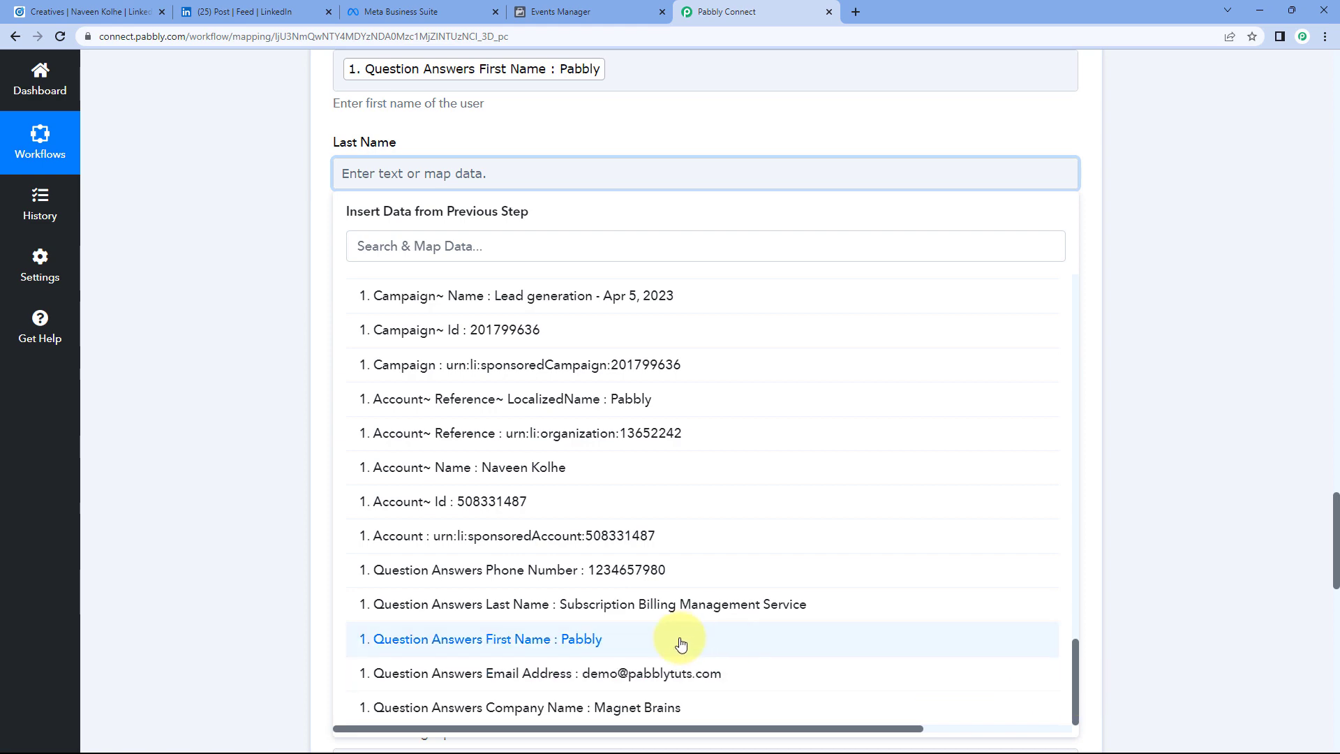
pyautogui.click(661, 605)
pyautogui.click(365, 280)
pyautogui.scroll(-2, 324, 258)
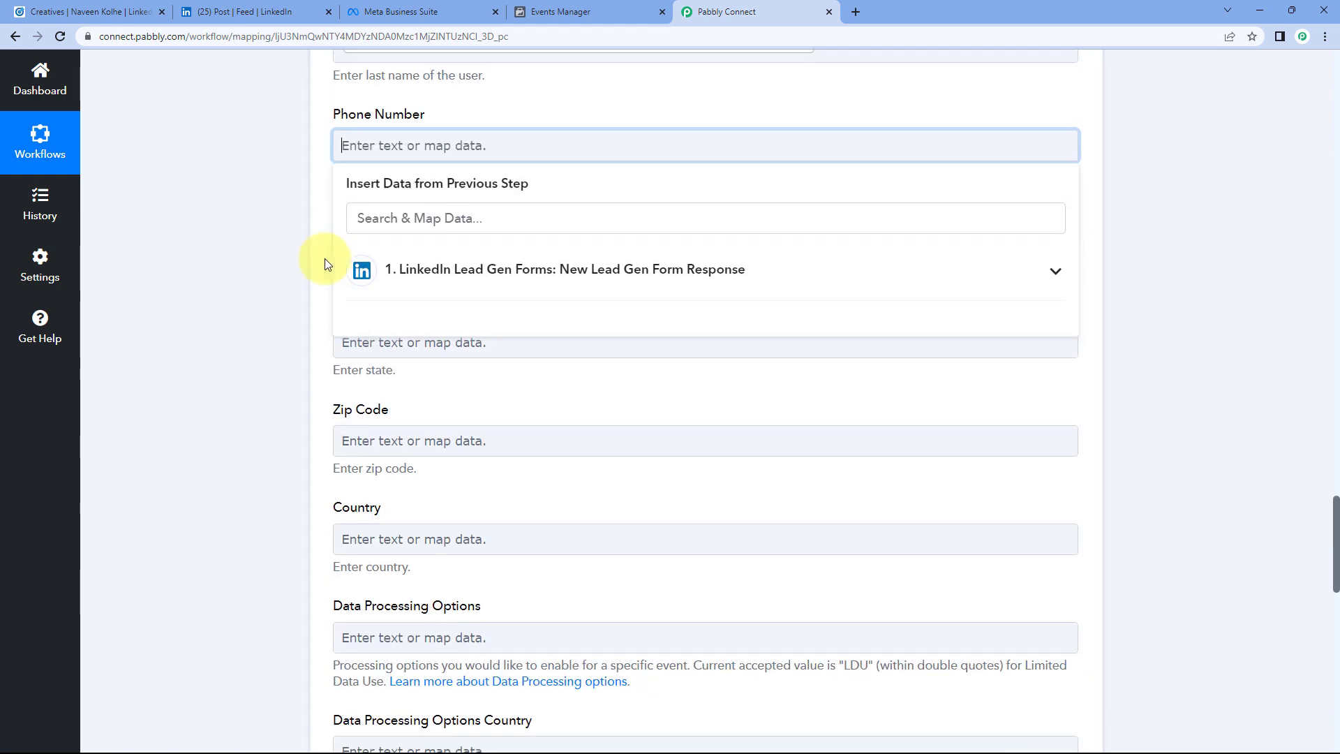
pyautogui.click(605, 287)
pyautogui.moveTo(1079, 273); pyautogui.dragTo(1080, 744)
pyautogui.click(469, 135)
pyautogui.click(1036, 726)
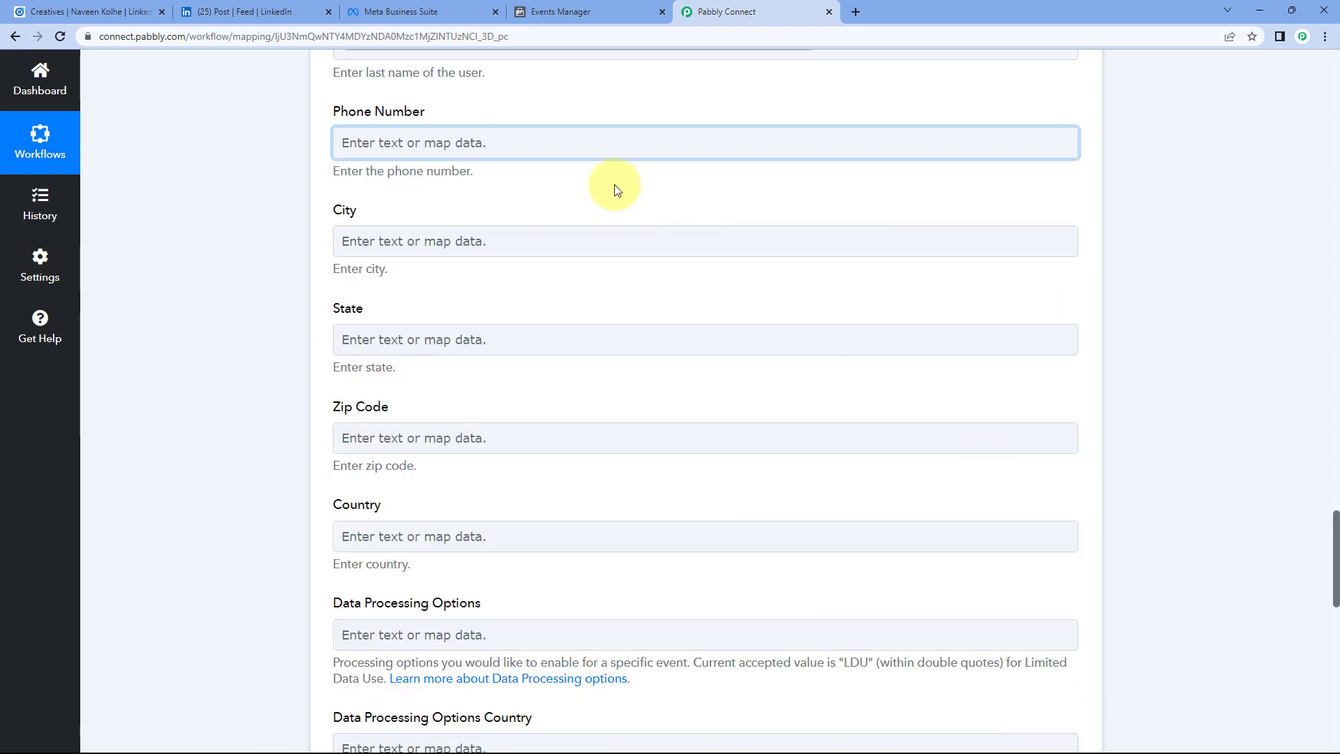
pyautogui.click(501, 131)
pyautogui.scroll(-3, 703, 530)
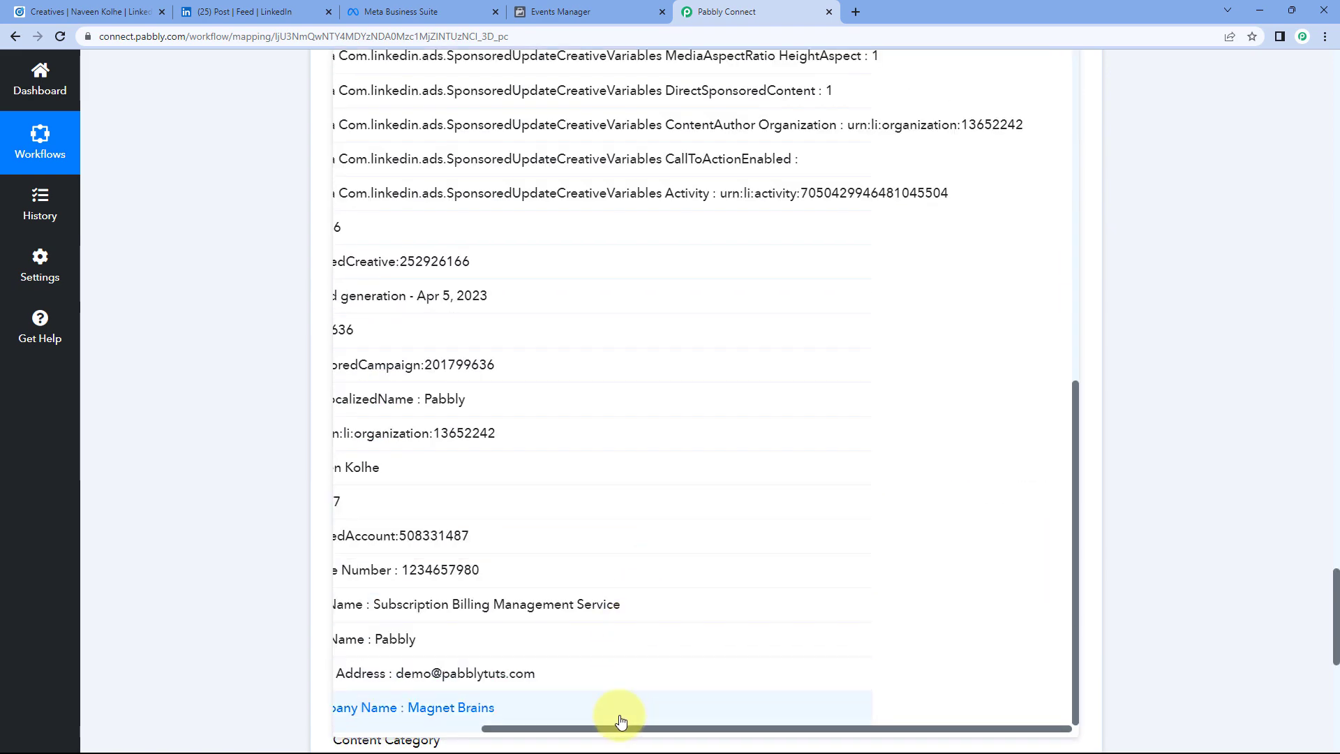
pyautogui.moveTo(615, 729); pyautogui.dragTo(445, 730)
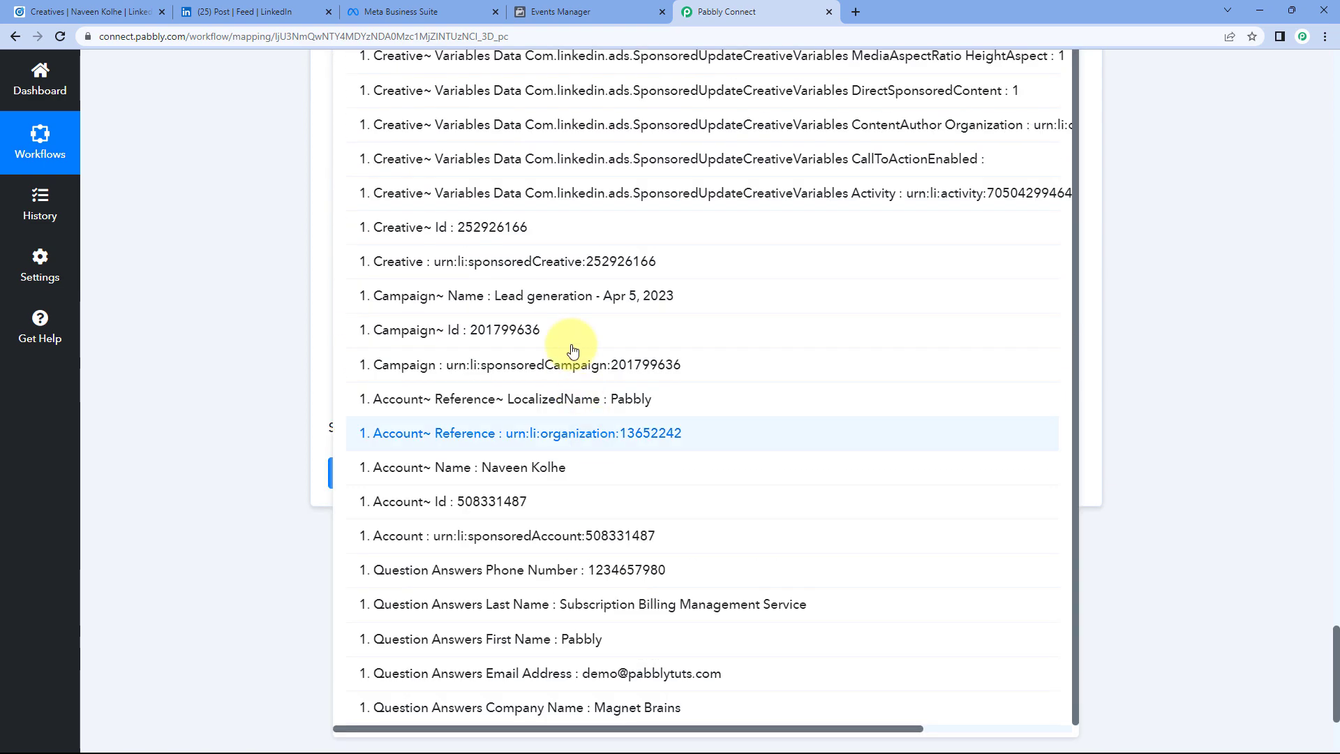
pyautogui.click(593, 569)
pyautogui.click(229, 277)
pyautogui.scroll(5, 262, 252)
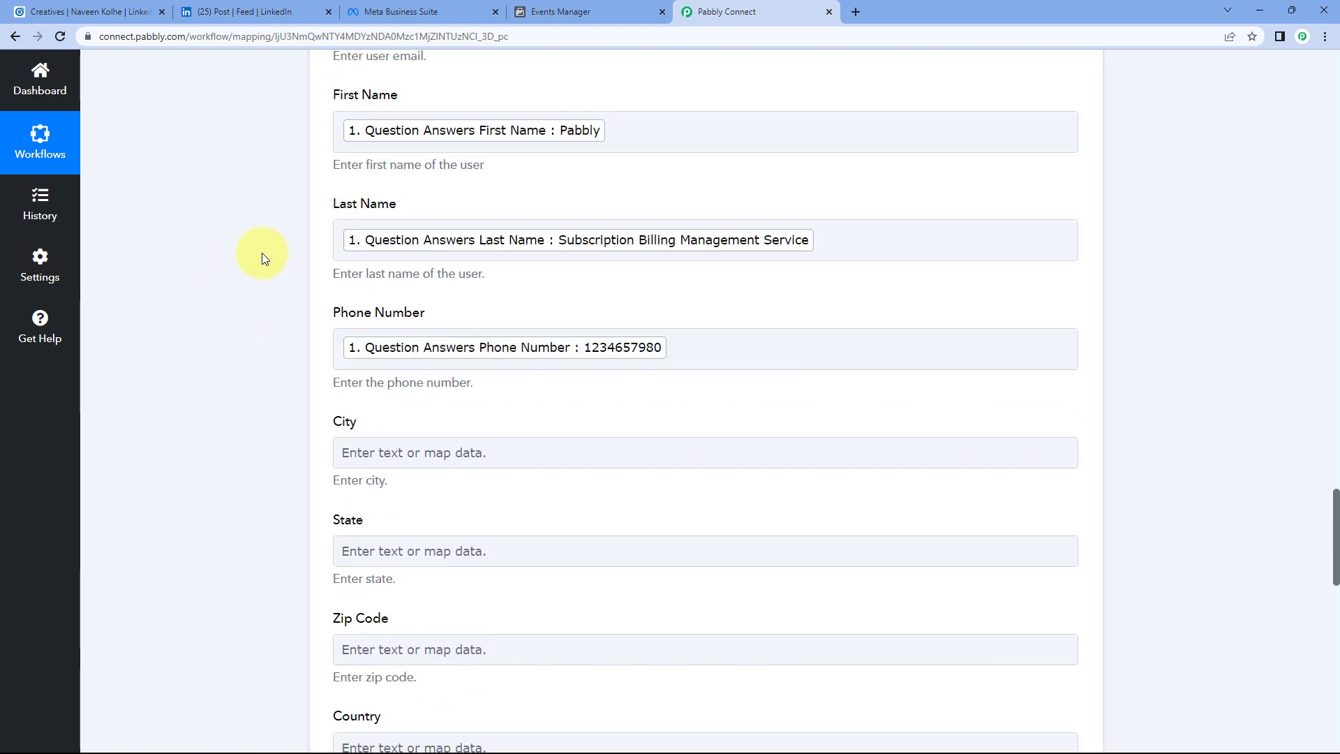
pyautogui.scroll(1, 314, 180)
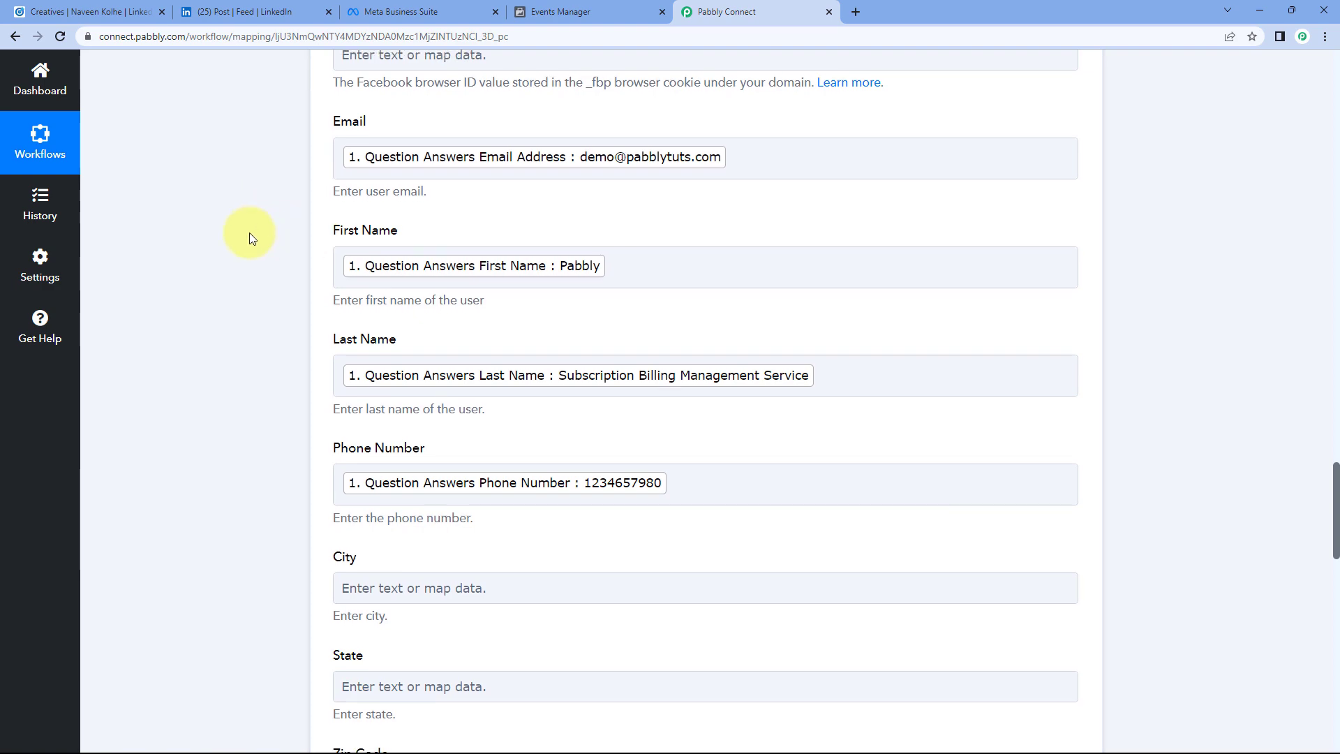
pyautogui.scroll(-5, 261, 230)
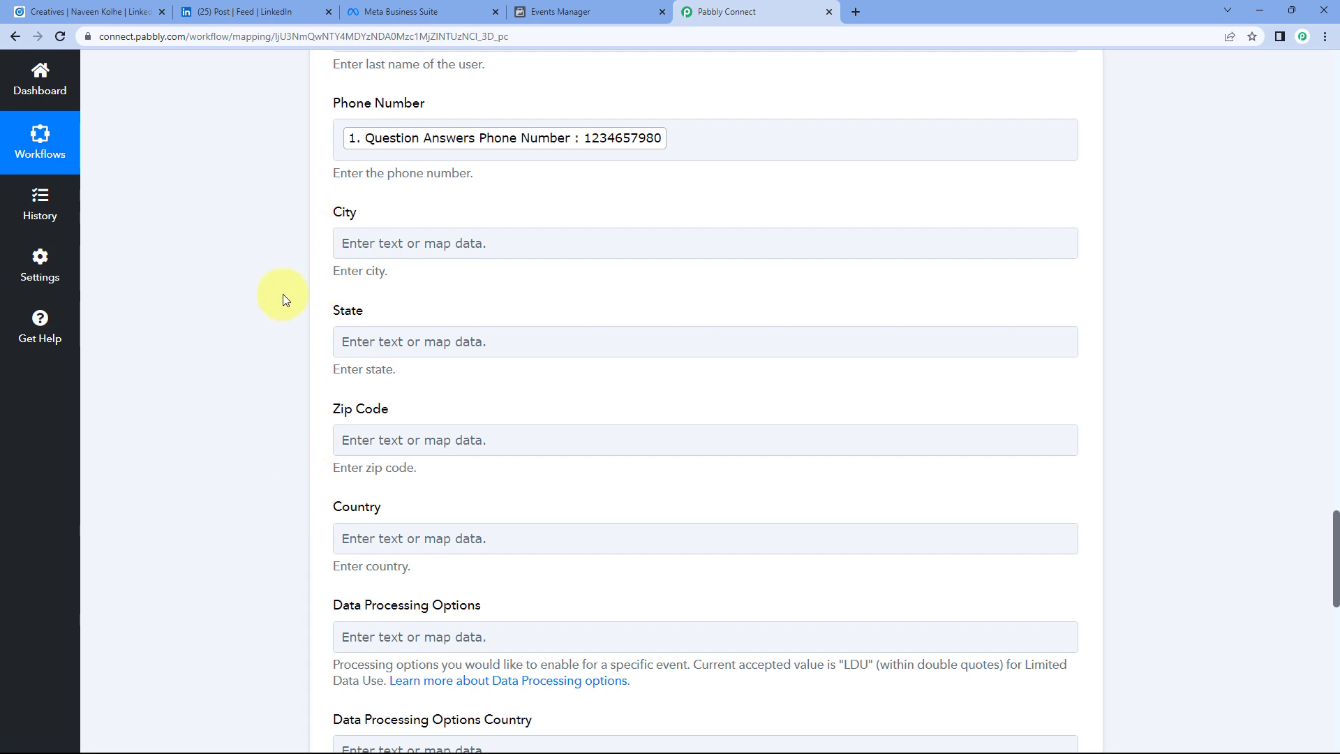
pyautogui.click(241, 13)
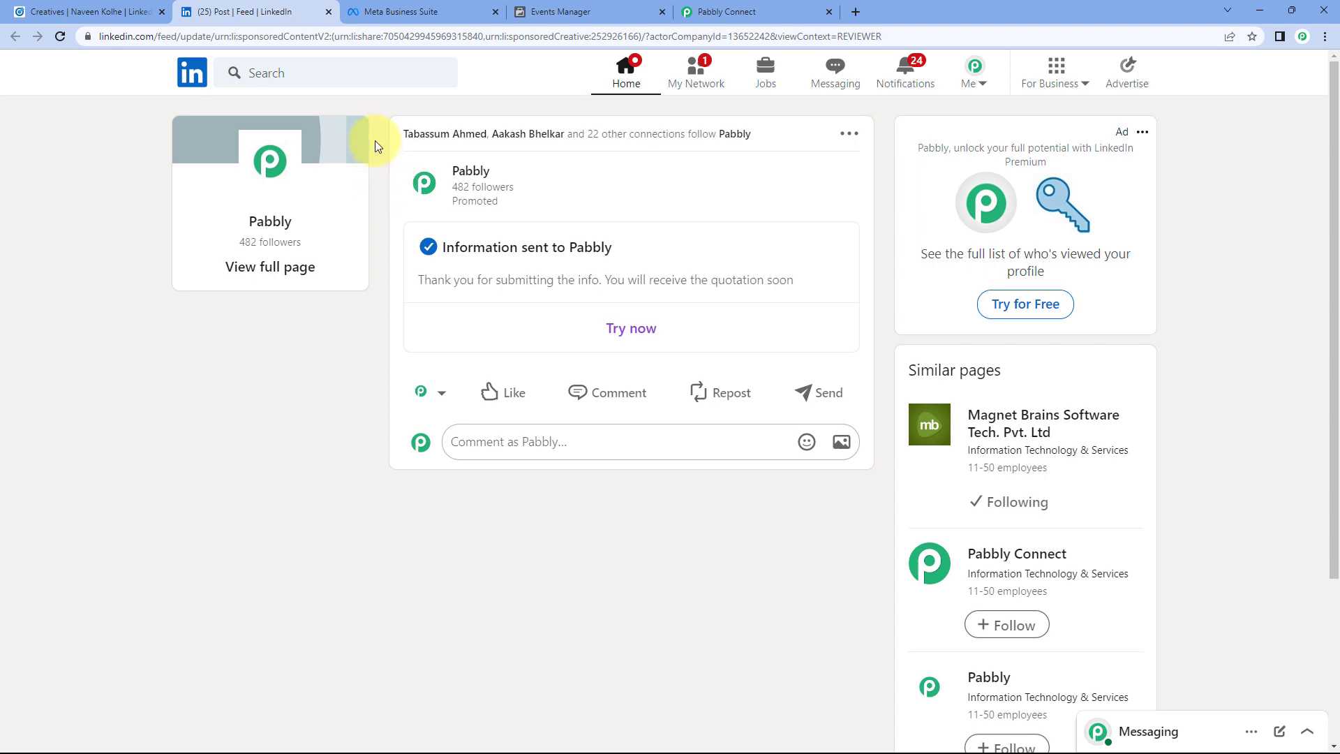
pyautogui.click(719, 11)
pyautogui.scroll(-2, 249, 300)
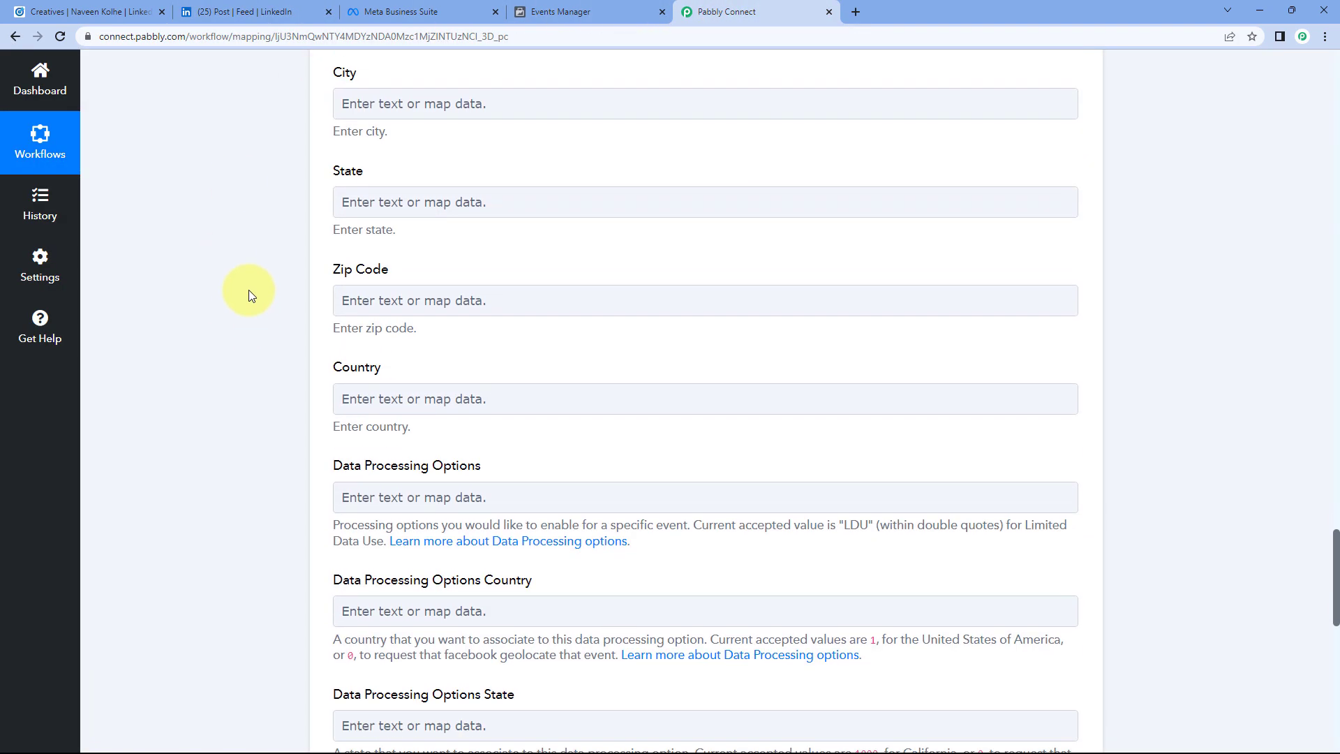
pyautogui.scroll(-4, 252, 293)
pyautogui.scroll(-1, 513, 182)
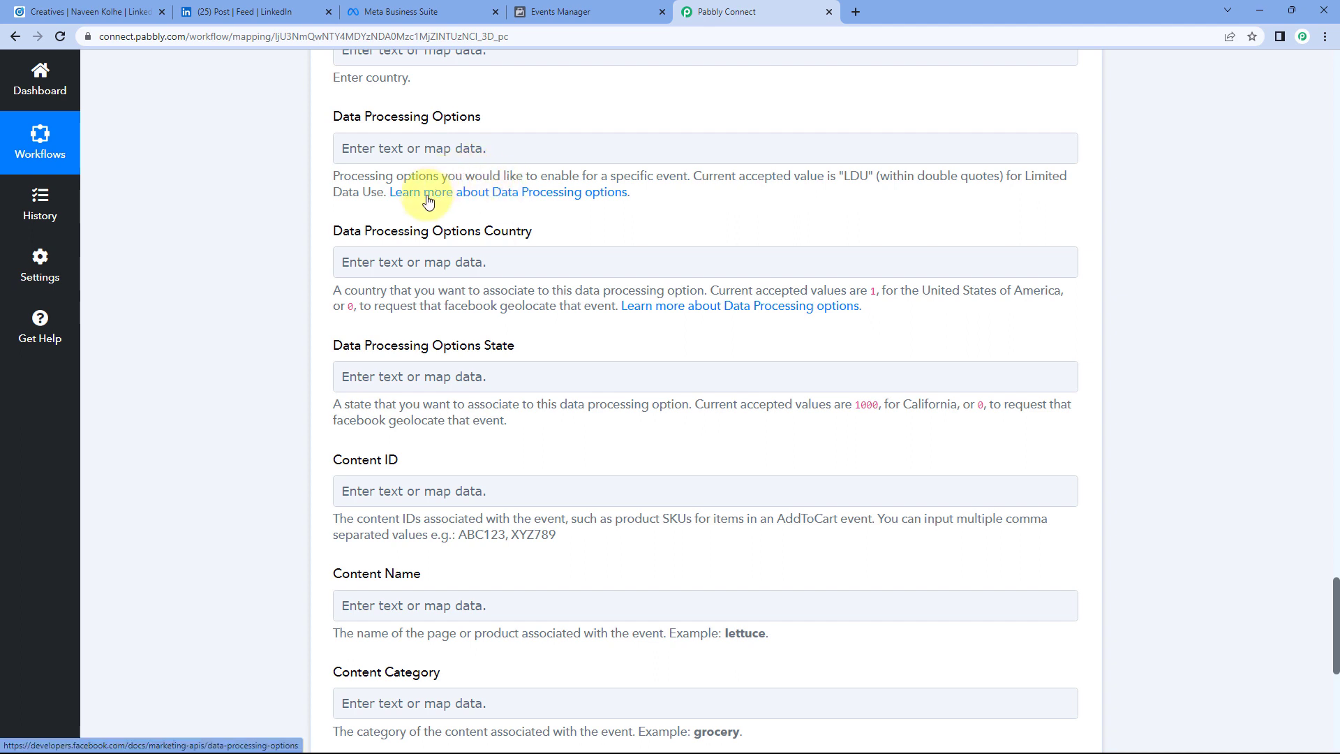
# Step: View the Data Processing Options docs, then close that tab to return to Pabbly
pyautogui.click(538, 200)
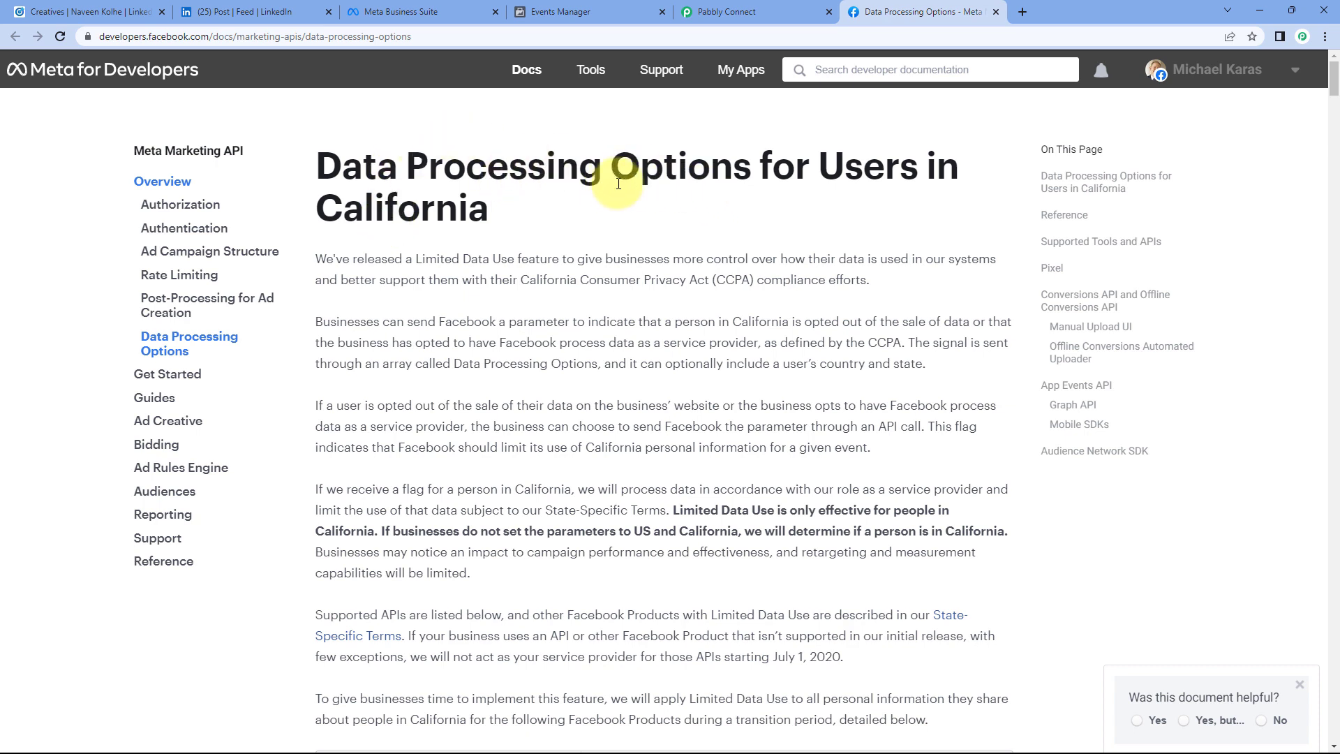
pyautogui.click(994, 13)
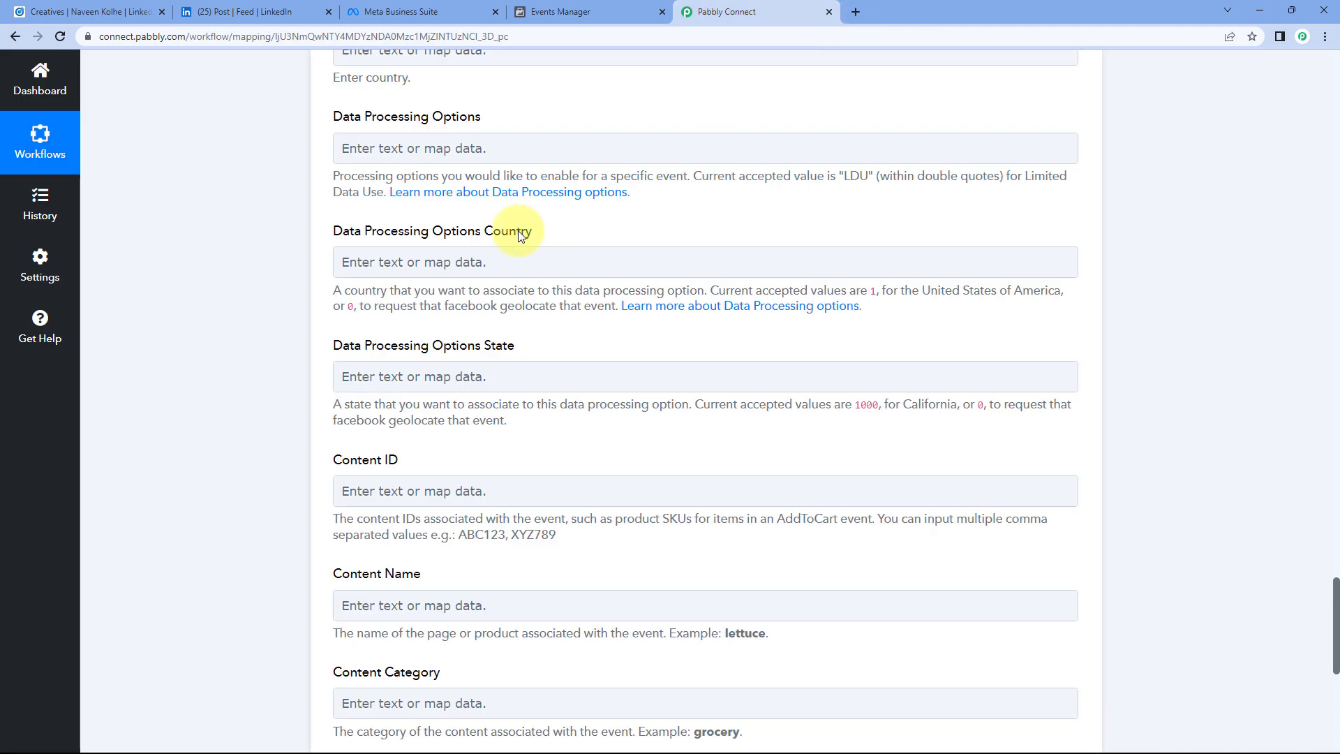
# Step: Send a test Lead event with Save & Send Test Request and confirm the success response
pyautogui.scroll(-2, 354, 311)
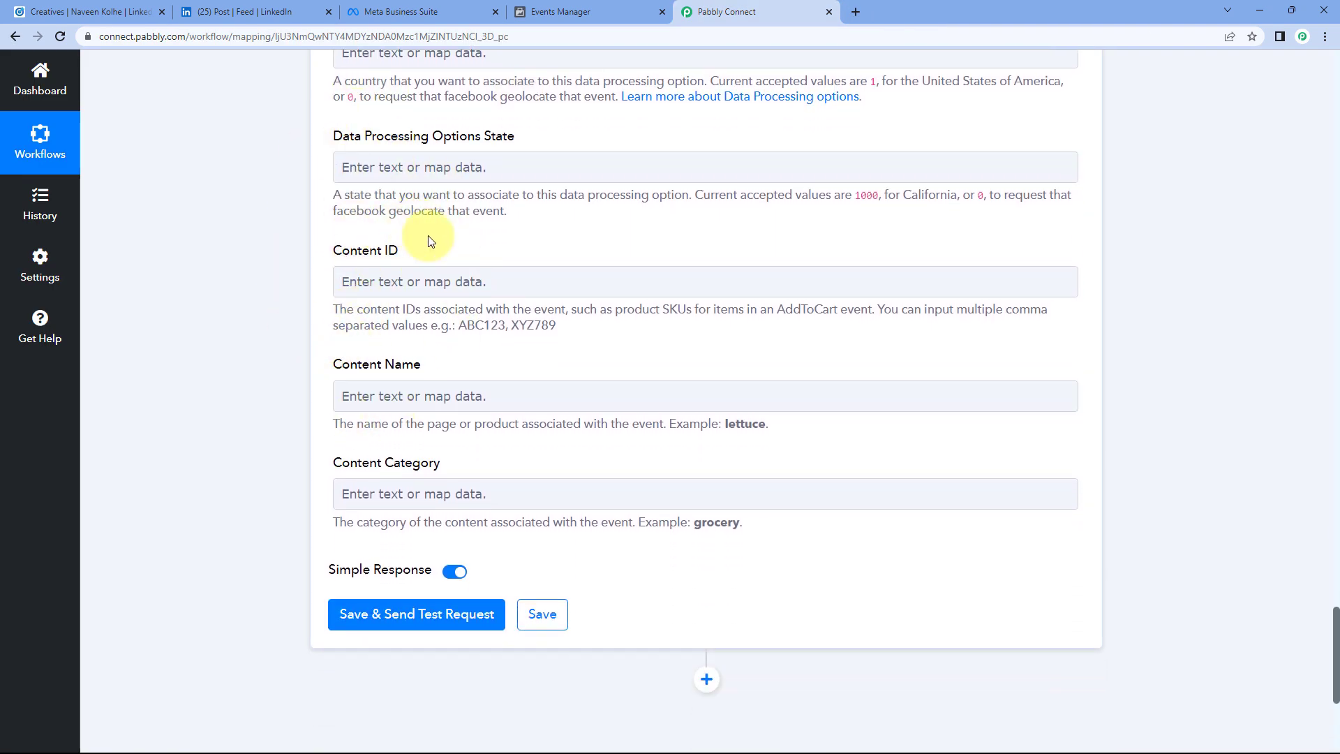
pyautogui.scroll(-2, 455, 224)
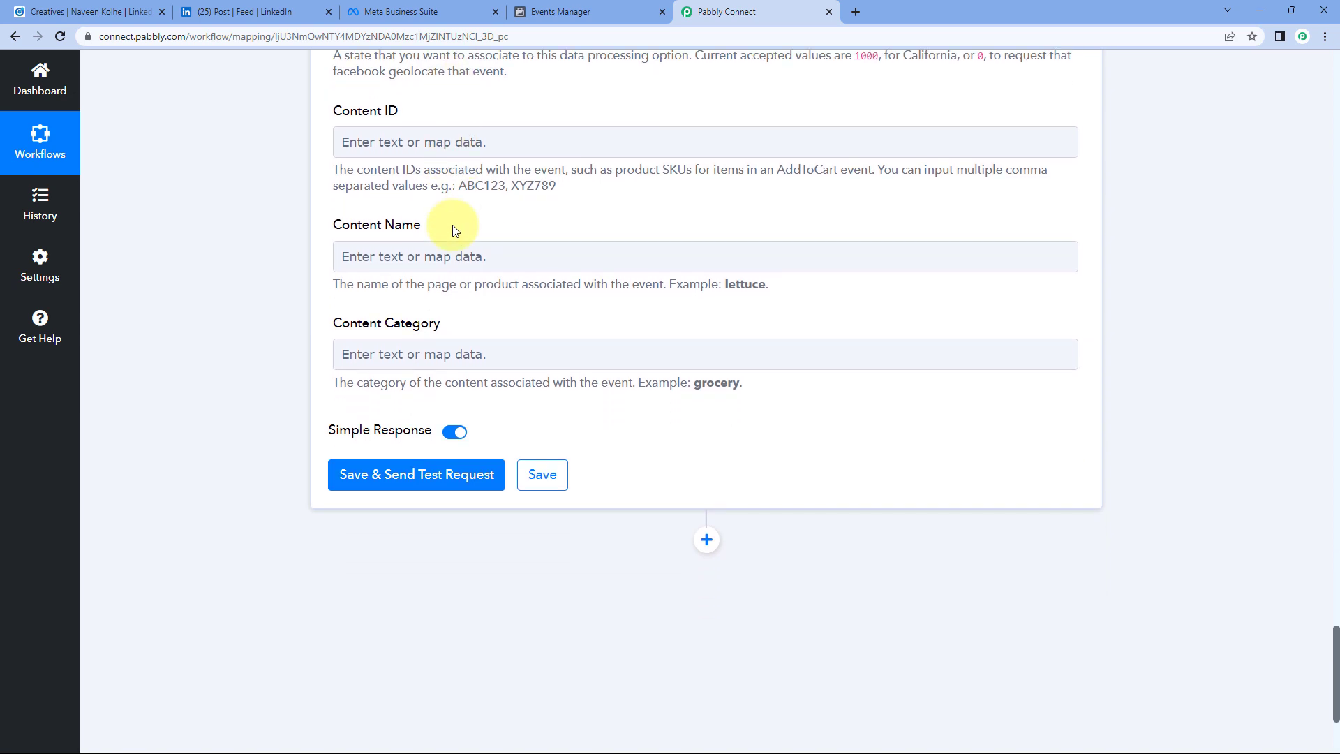
pyautogui.scroll(-1, 454, 251)
pyautogui.click(428, 409)
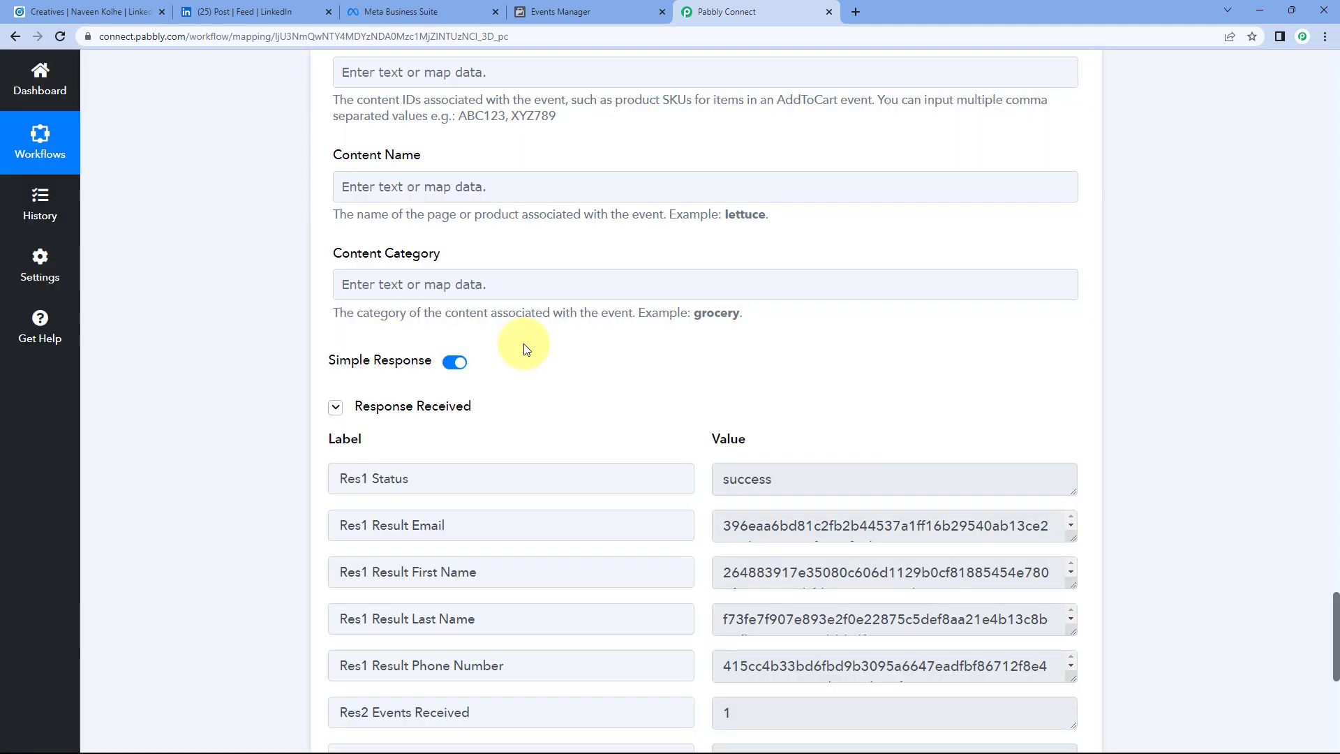
pyautogui.scroll(-2, 521, 350)
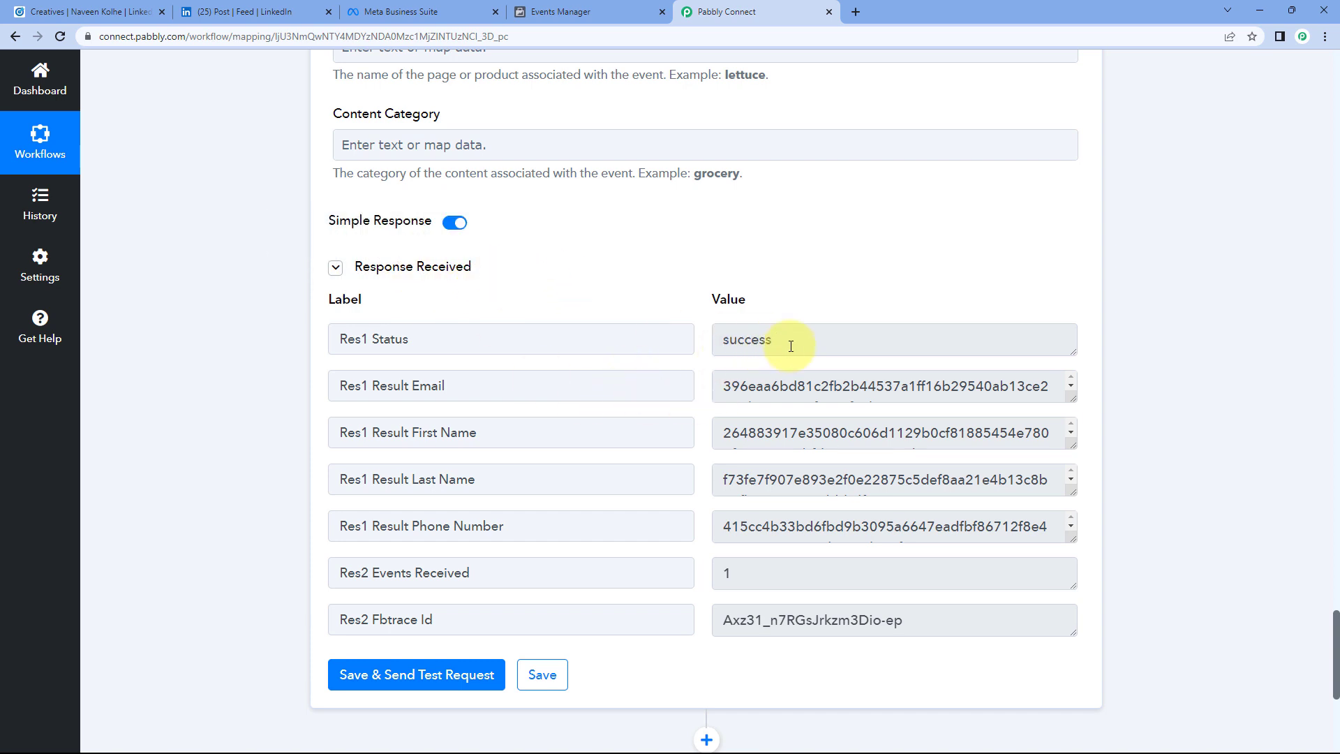
pyautogui.moveTo(791, 346); pyautogui.dragTo(685, 344)
pyautogui.click(700, 337)
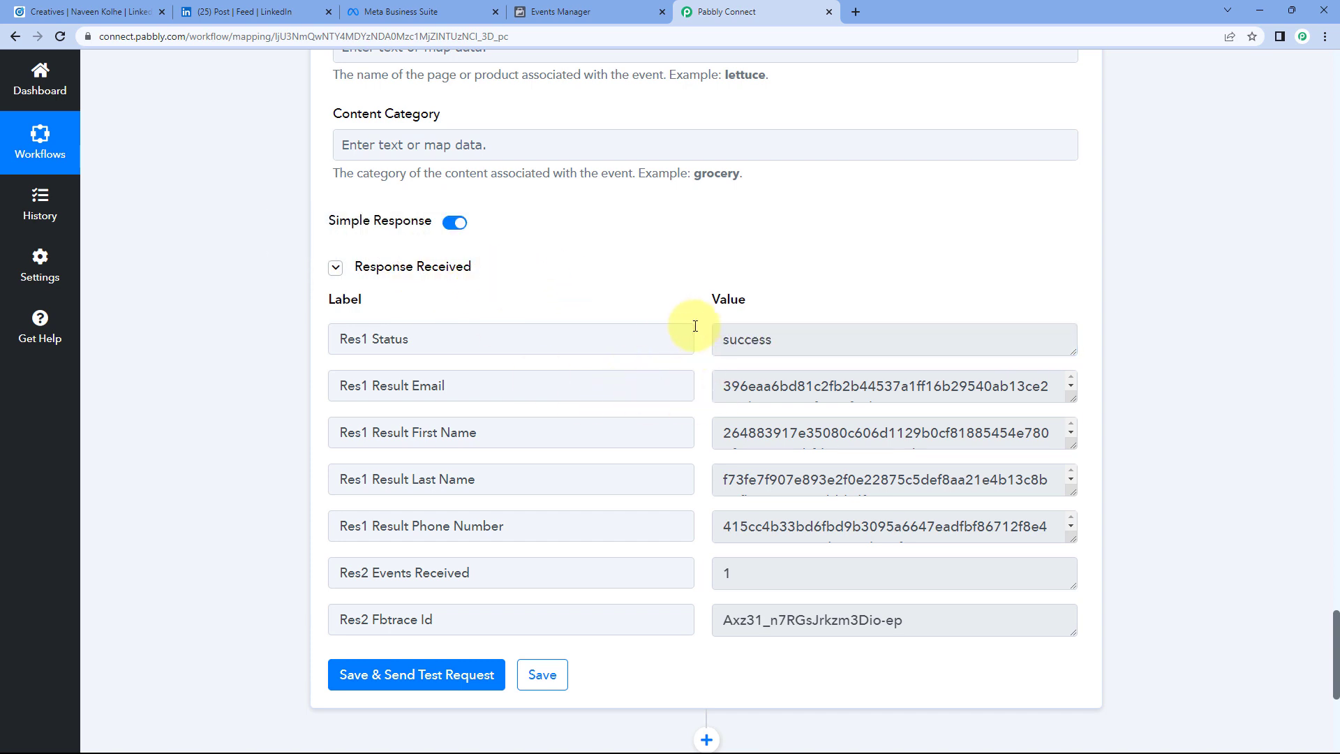
# Step: Scroll back up the form and switch to Events Manager to find the test event
pyautogui.scroll(15, 695, 326)
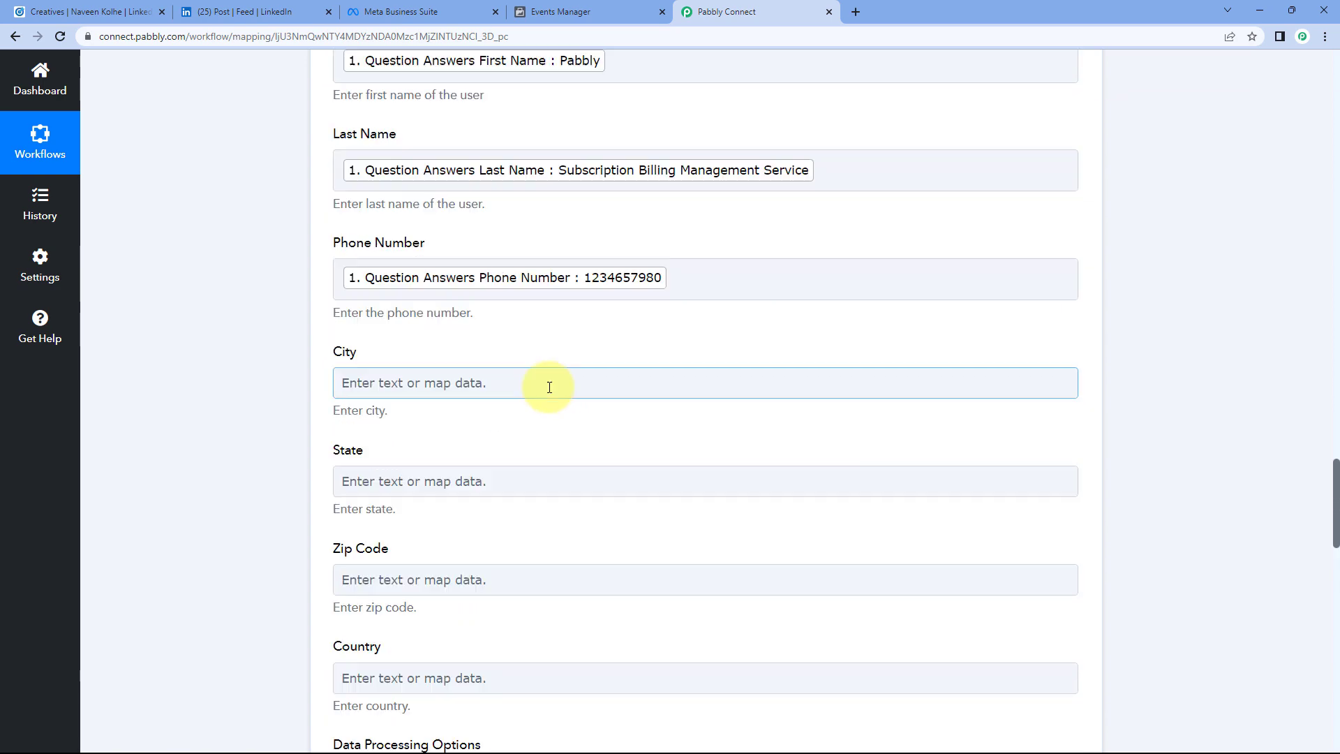
pyautogui.scroll(5, 549, 388)
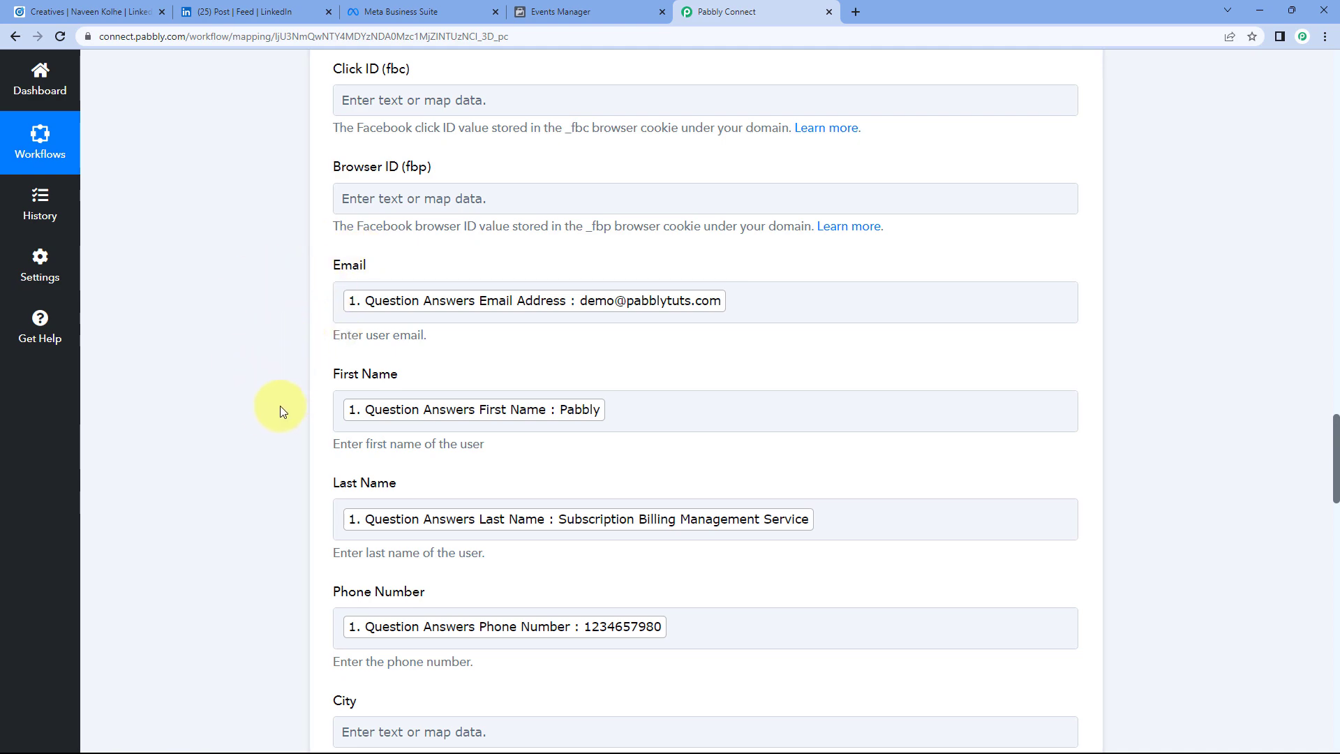
pyautogui.scroll(11, 281, 410)
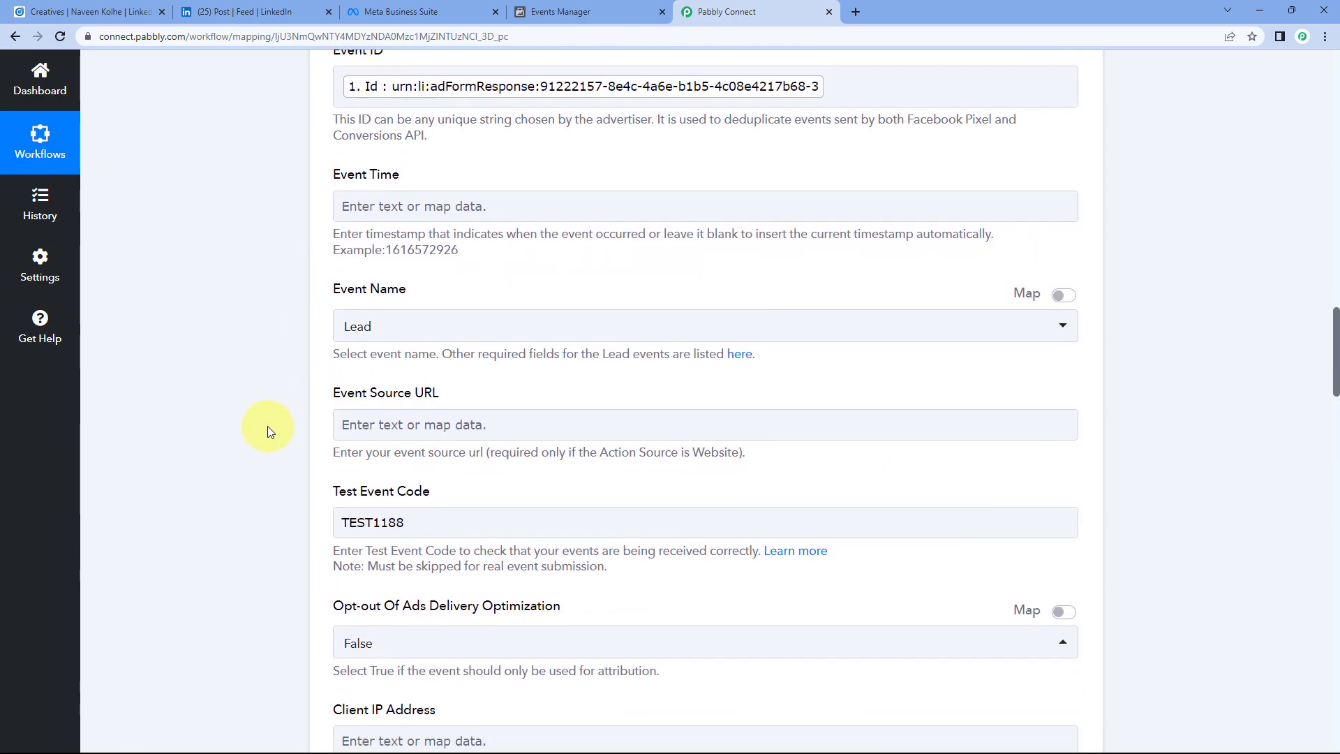
pyautogui.scroll(7, 265, 426)
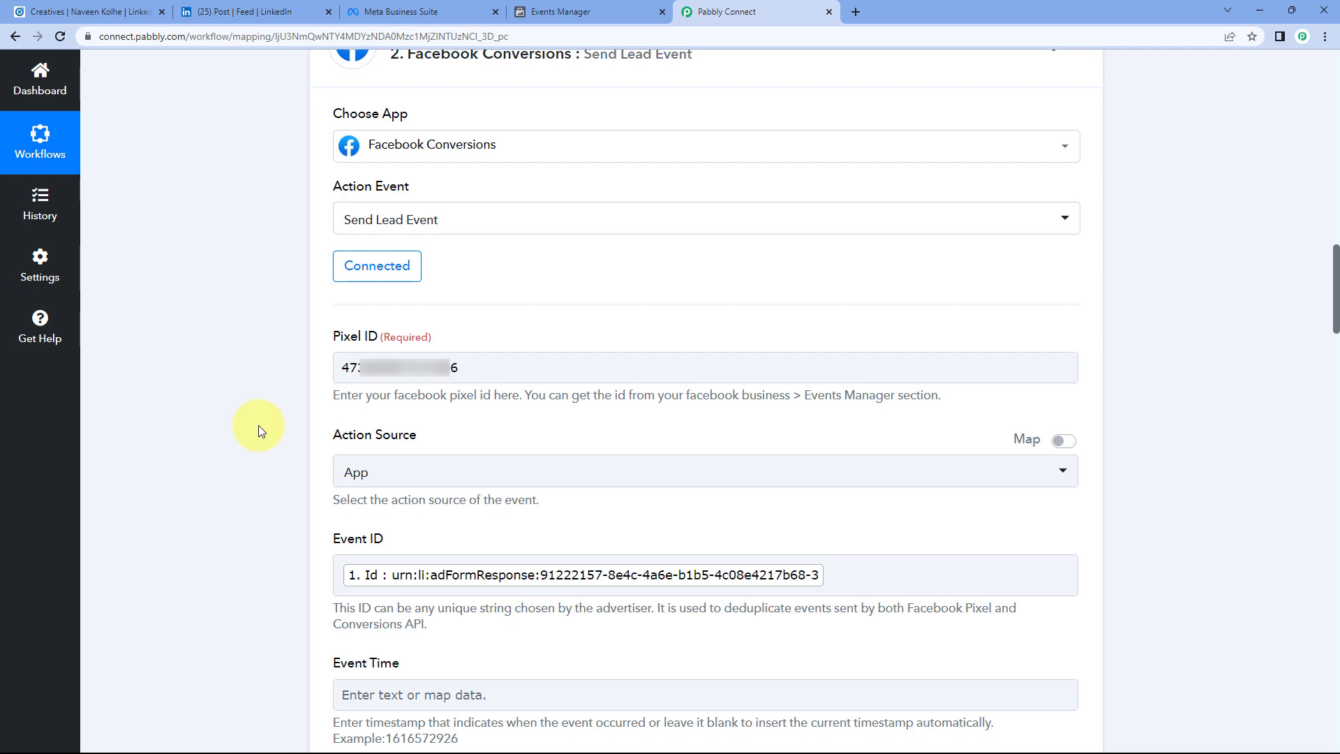
pyautogui.scroll(-5, 258, 425)
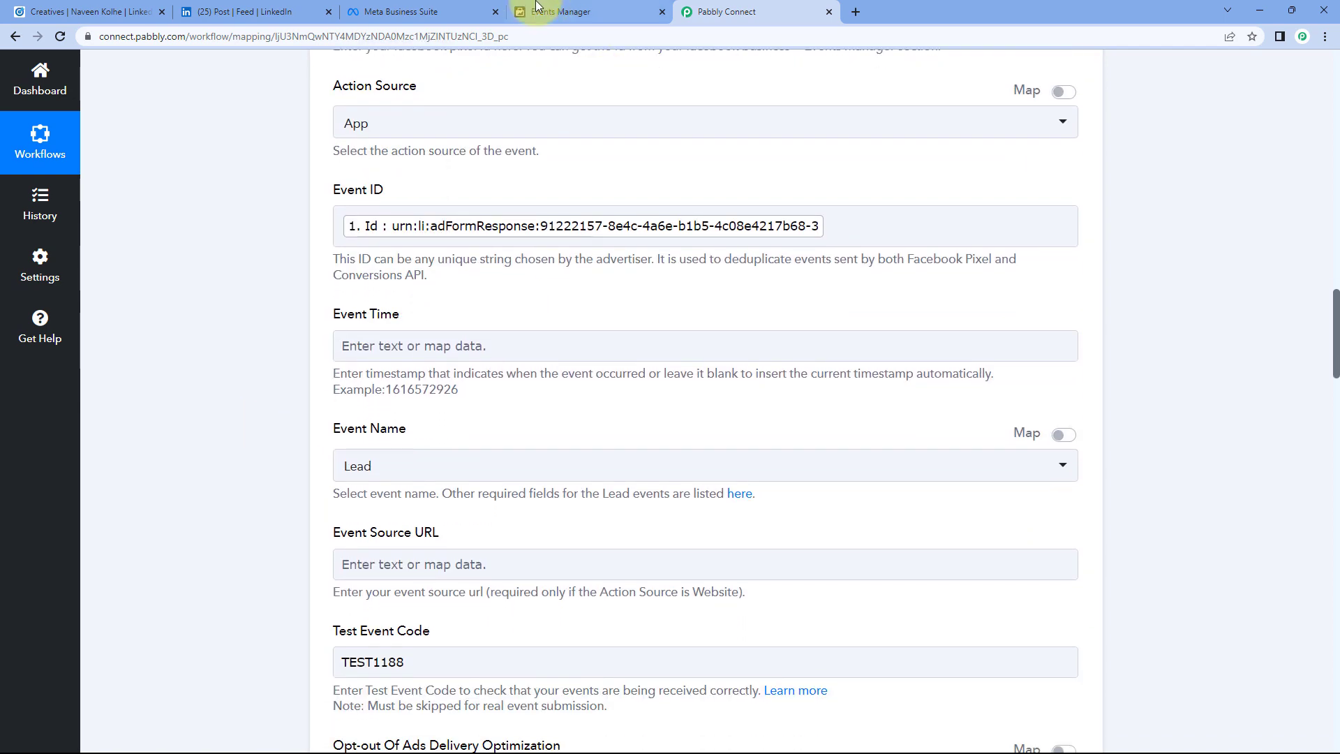
pyautogui.click(553, 12)
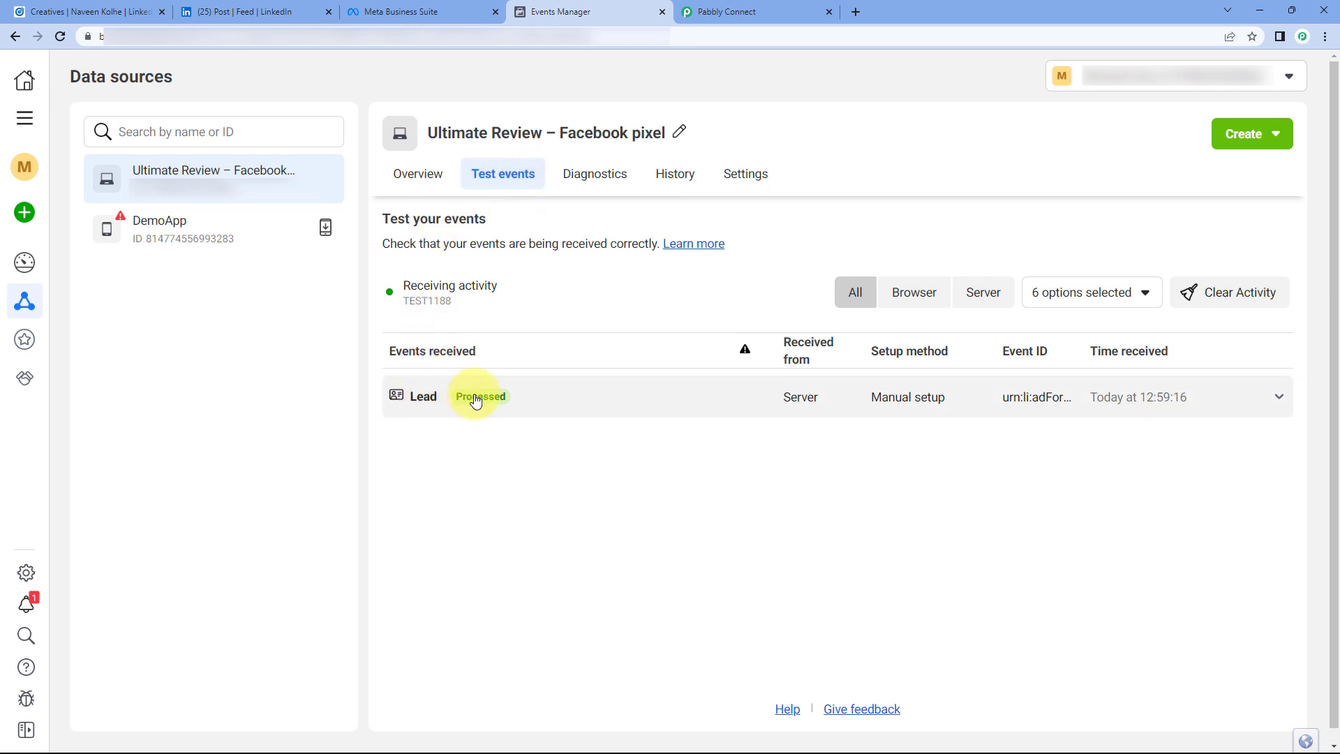
# Step: Expand the received Lead event and check its Event ID against Pabbly's mapping
pyautogui.click(696, 404)
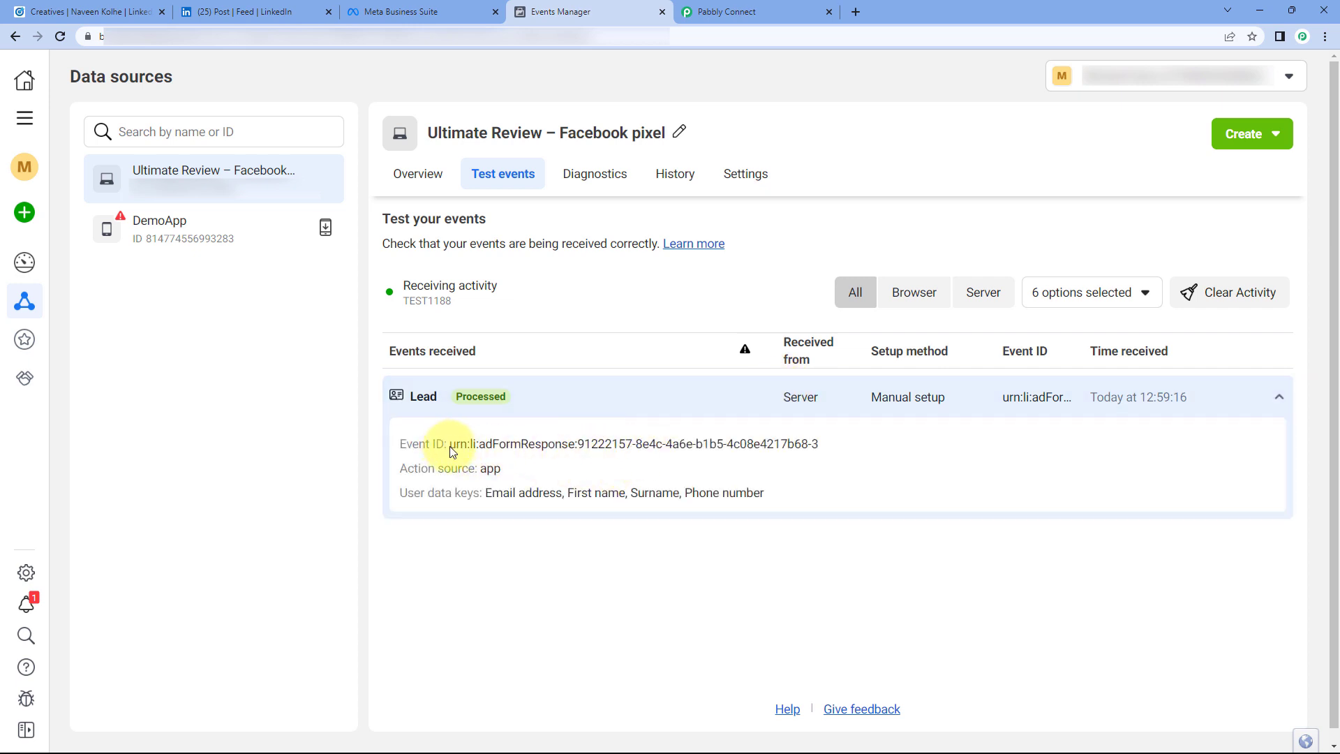
pyautogui.moveTo(450, 444); pyautogui.dragTo(502, 471)
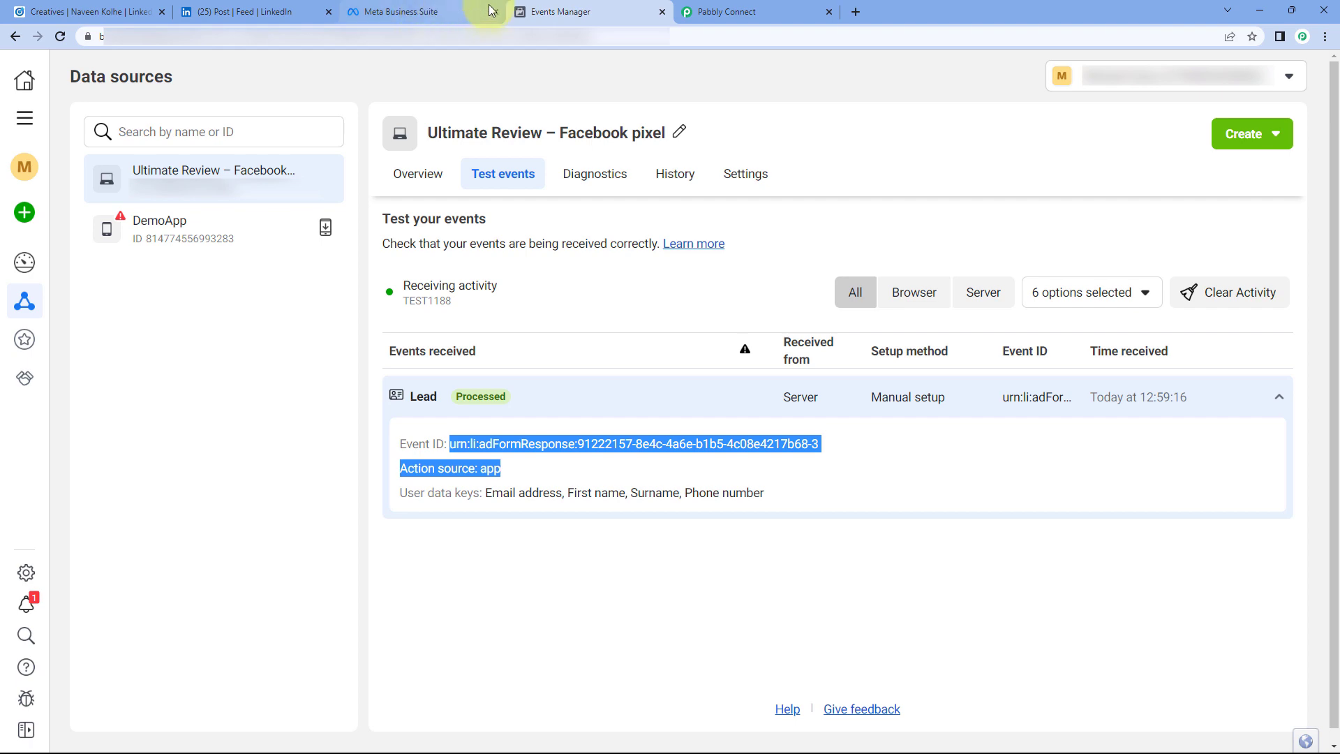
pyautogui.click(730, 10)
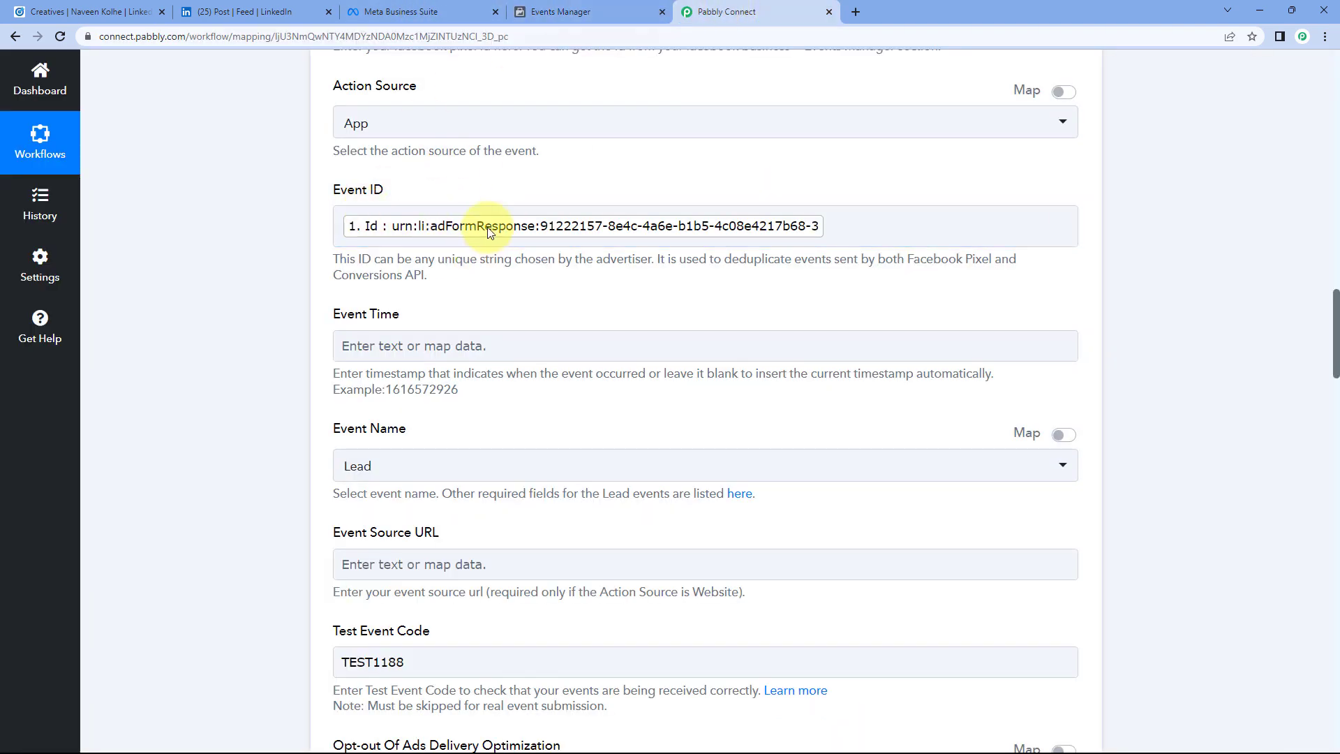
pyautogui.click(541, 14)
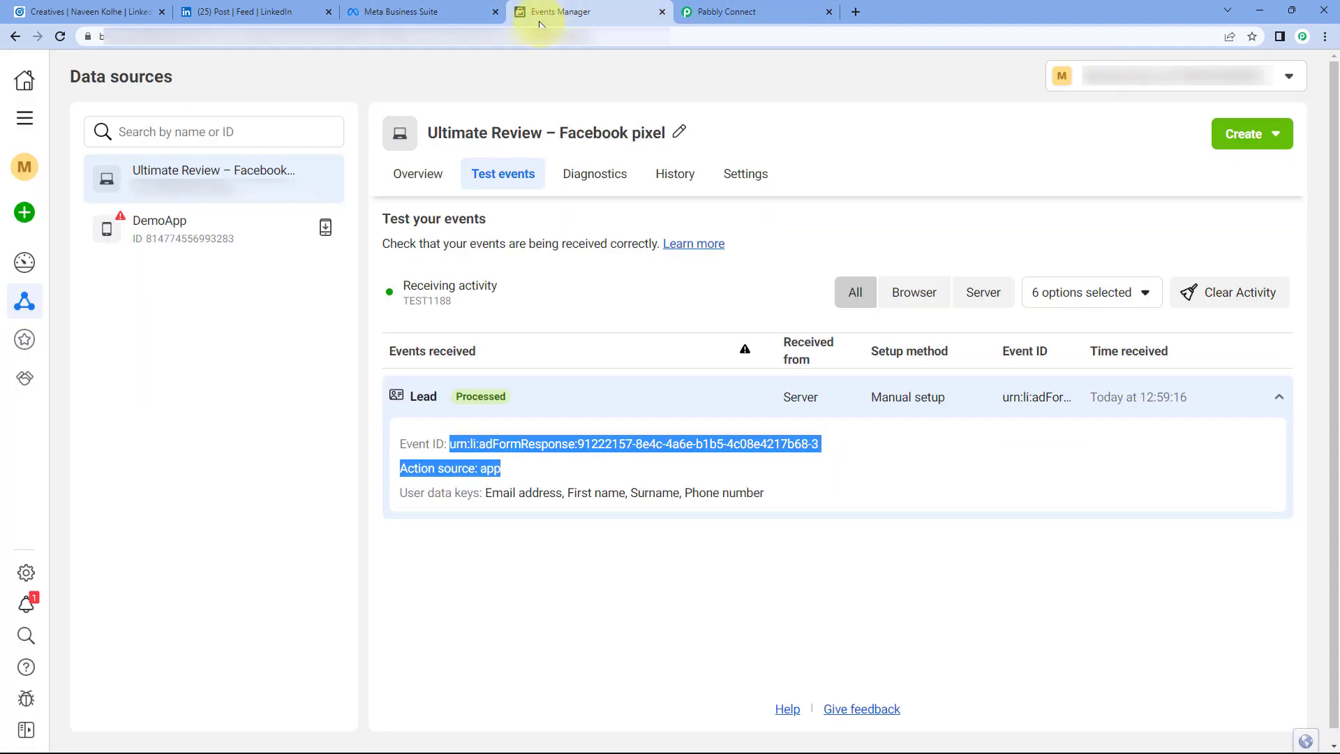
pyautogui.click(591, 477)
# Step: Compare the event's action source 'app' with Pabbly's Action Source setting
pyautogui.doubleClick(489, 468)
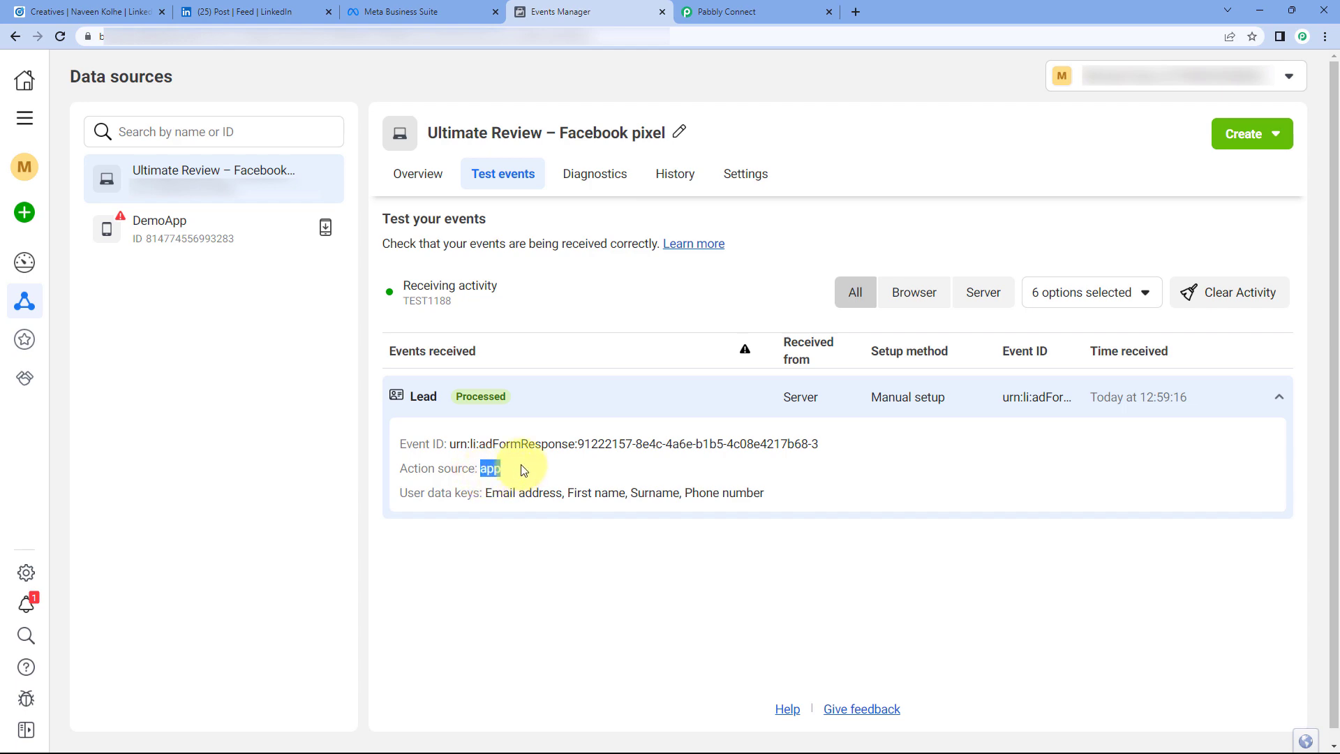
pyautogui.click(697, 11)
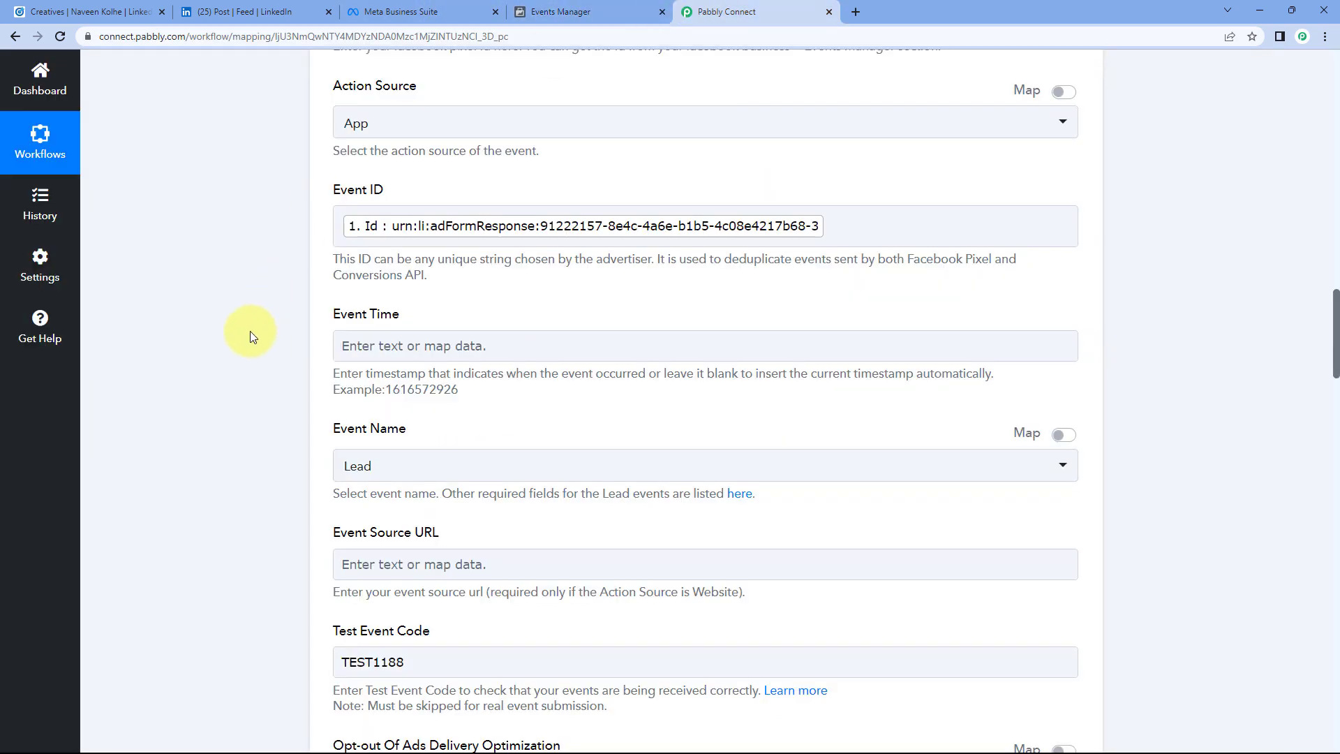
pyautogui.scroll(3, 251, 332)
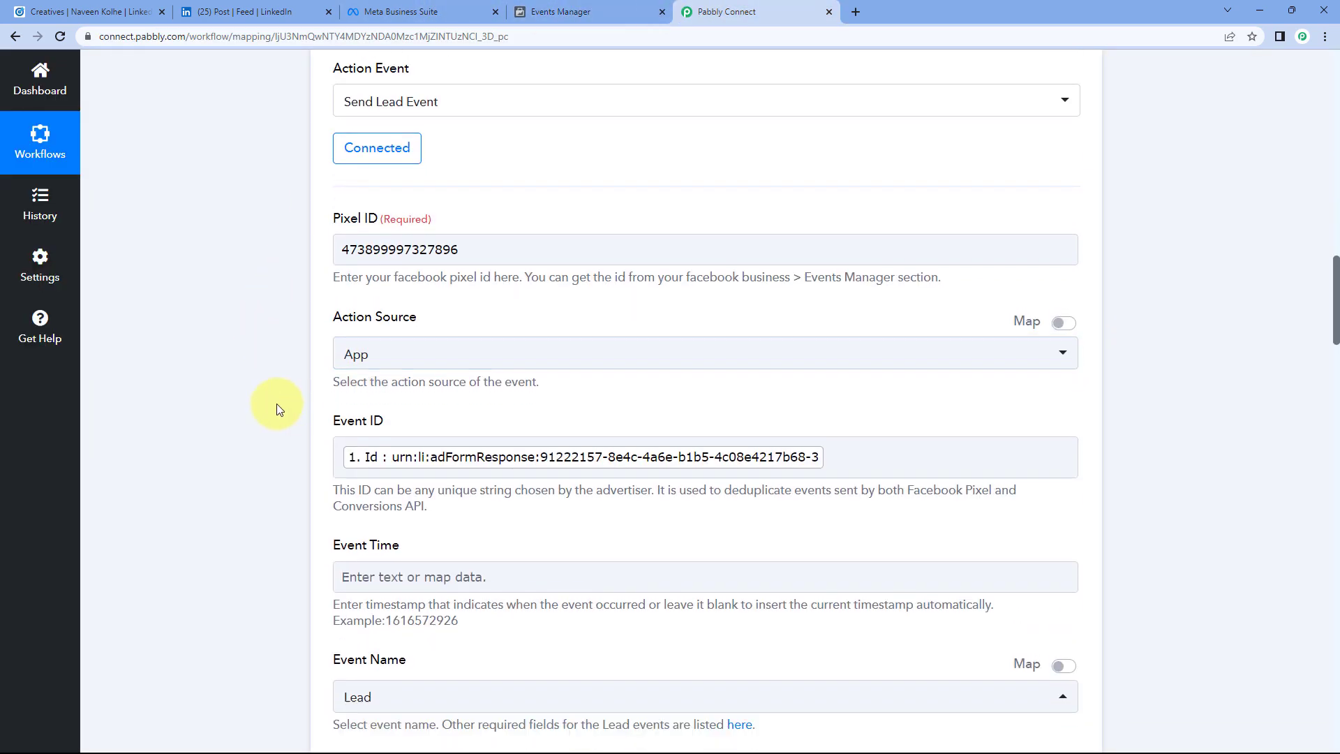
pyautogui.scroll(-3, 276, 409)
pyautogui.click(597, 12)
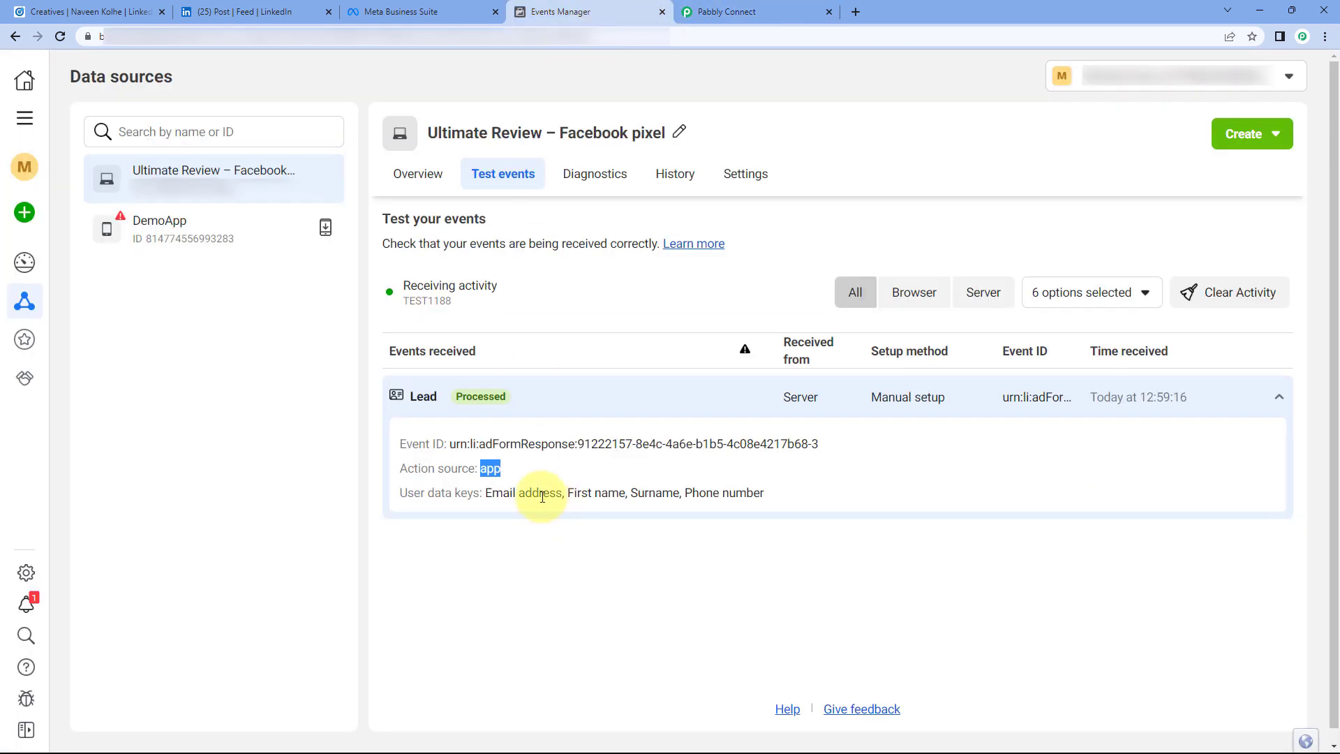
pyautogui.click(432, 11)
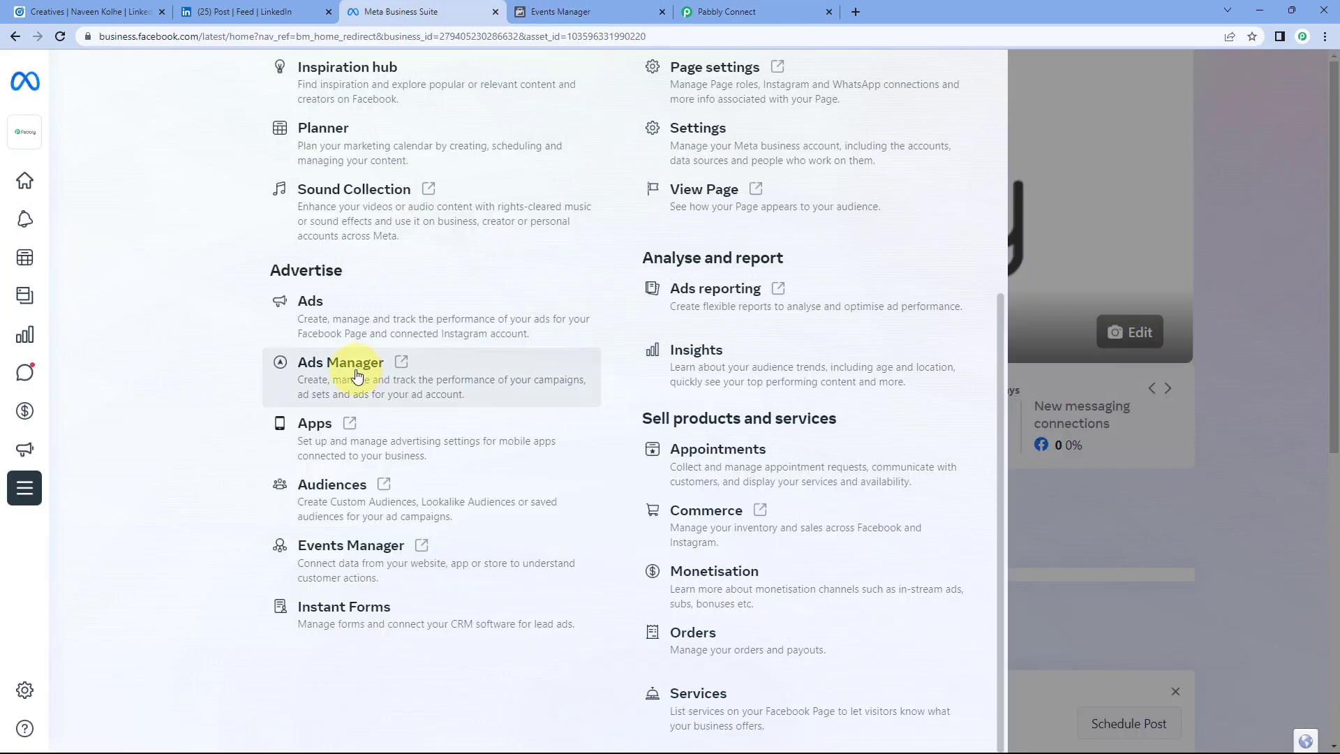
pyautogui.click(635, 15)
# Step: Check the test code in Pabbly, then review the event's received user data keys
pyautogui.click(726, 12)
pyautogui.scroll(-4, 269, 390)
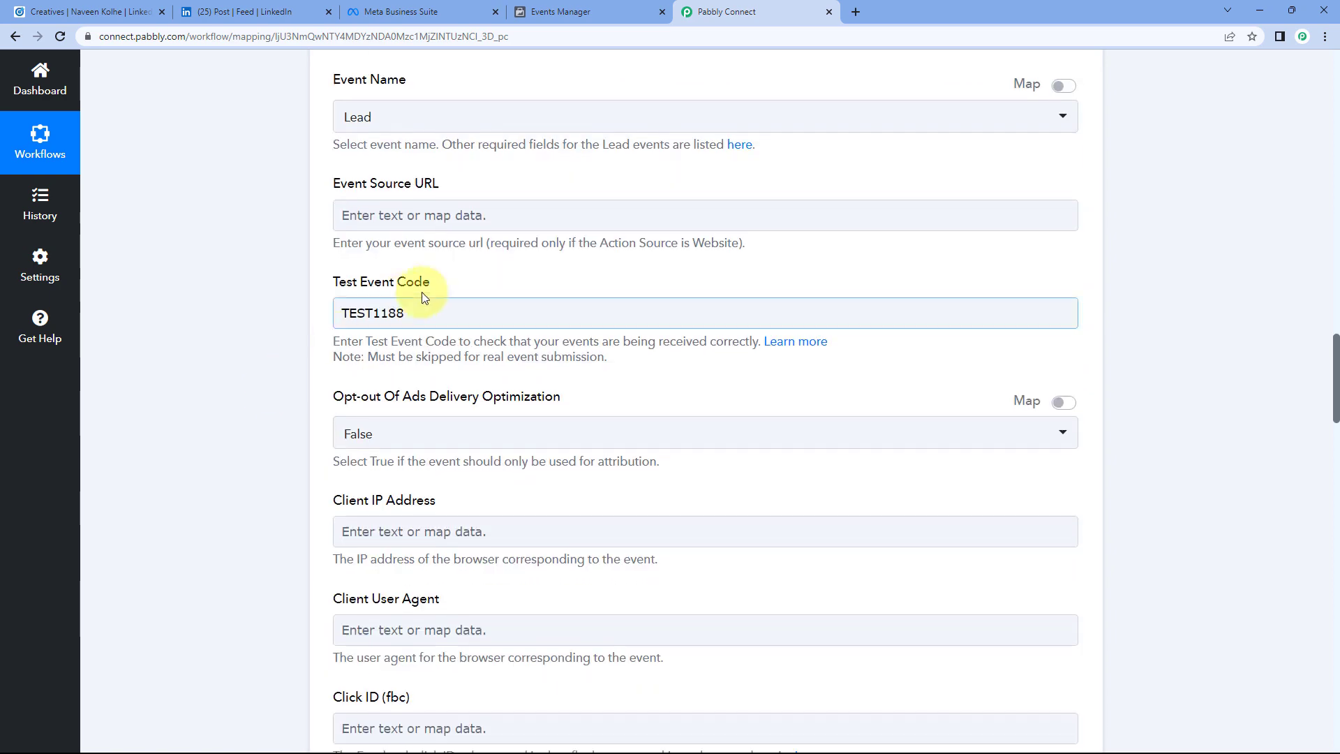
pyautogui.click(586, 12)
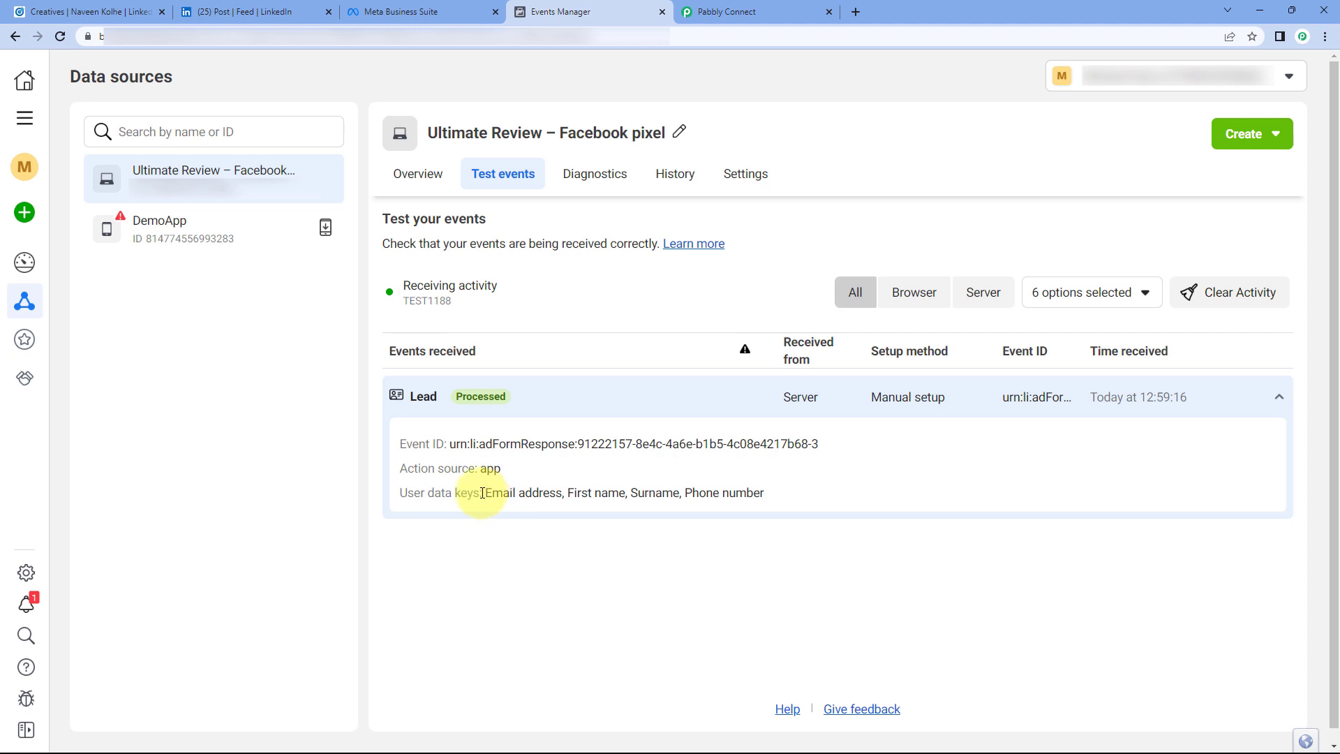
pyautogui.moveTo(485, 494); pyautogui.dragTo(786, 493)
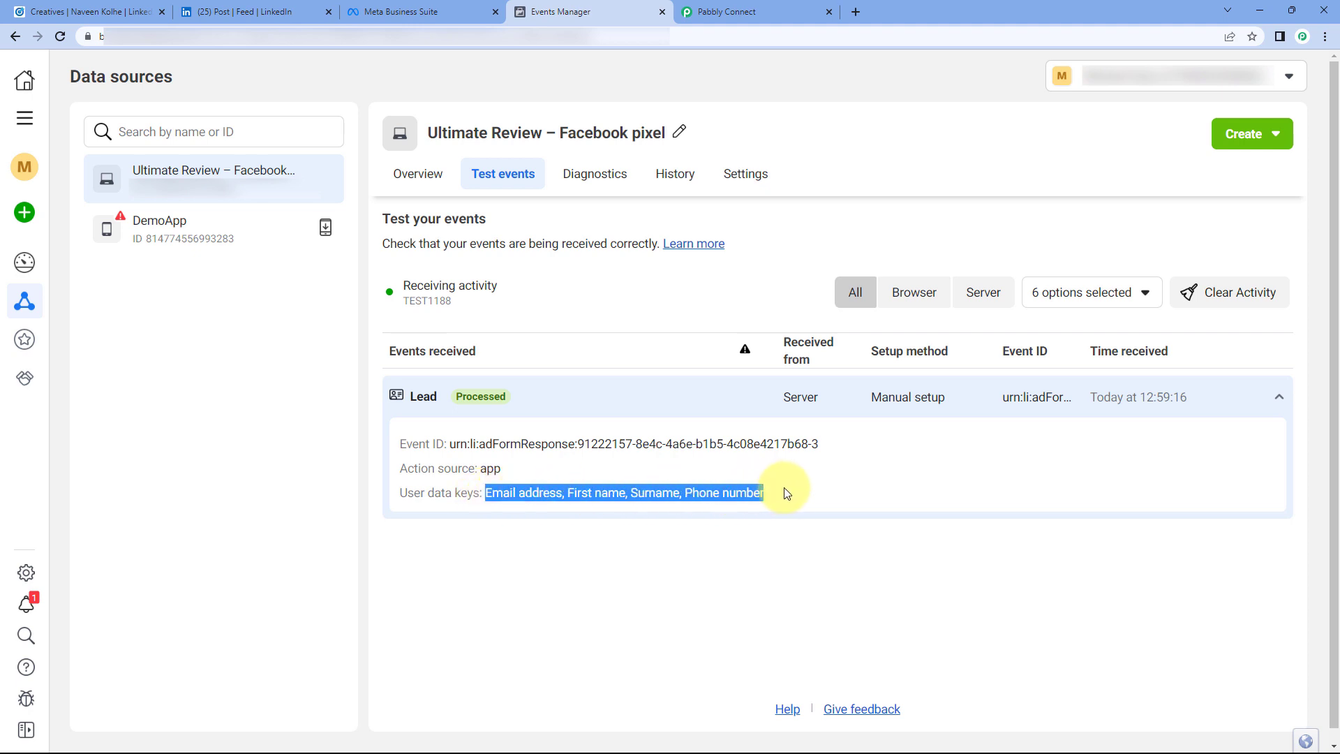
pyautogui.click(777, 501)
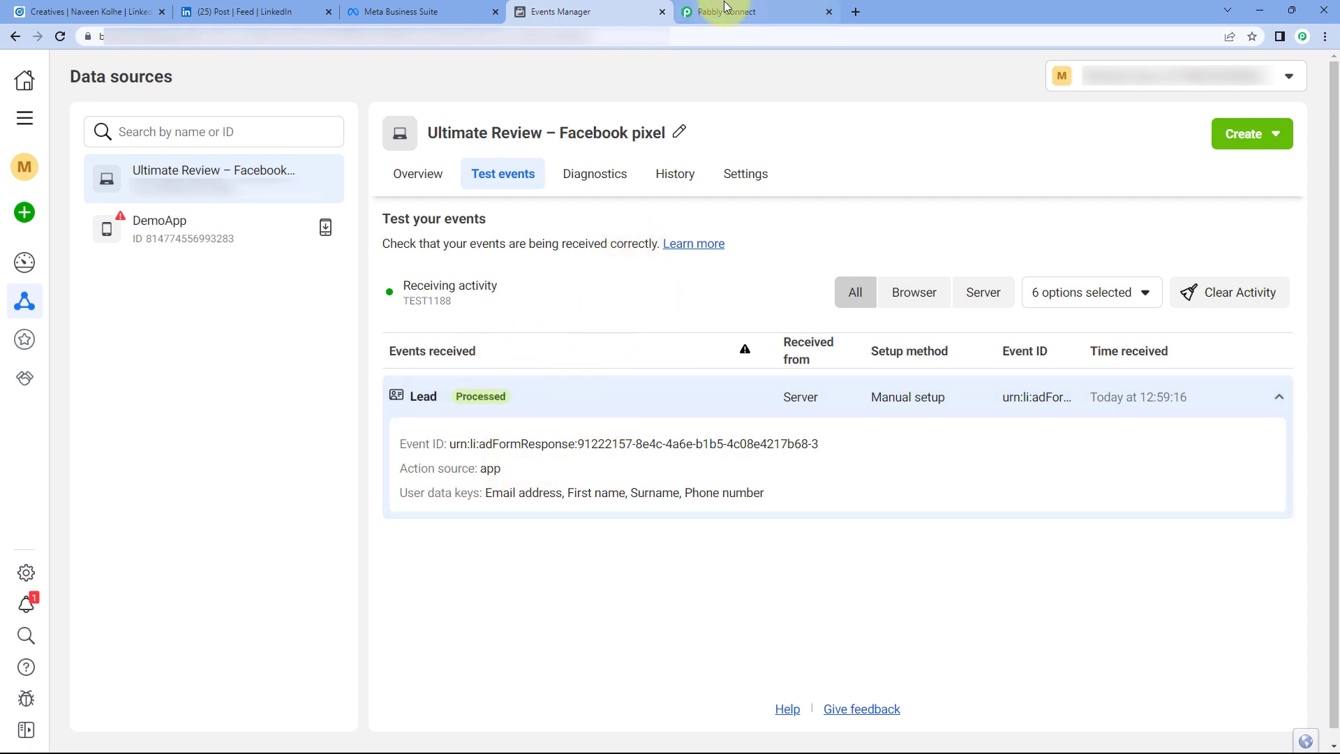
pyautogui.click(757, 8)
# Step: Scroll to the top and collapse the LinkedIn trigger card, leaving both steps compact
pyautogui.scroll(10, 1062, 239)
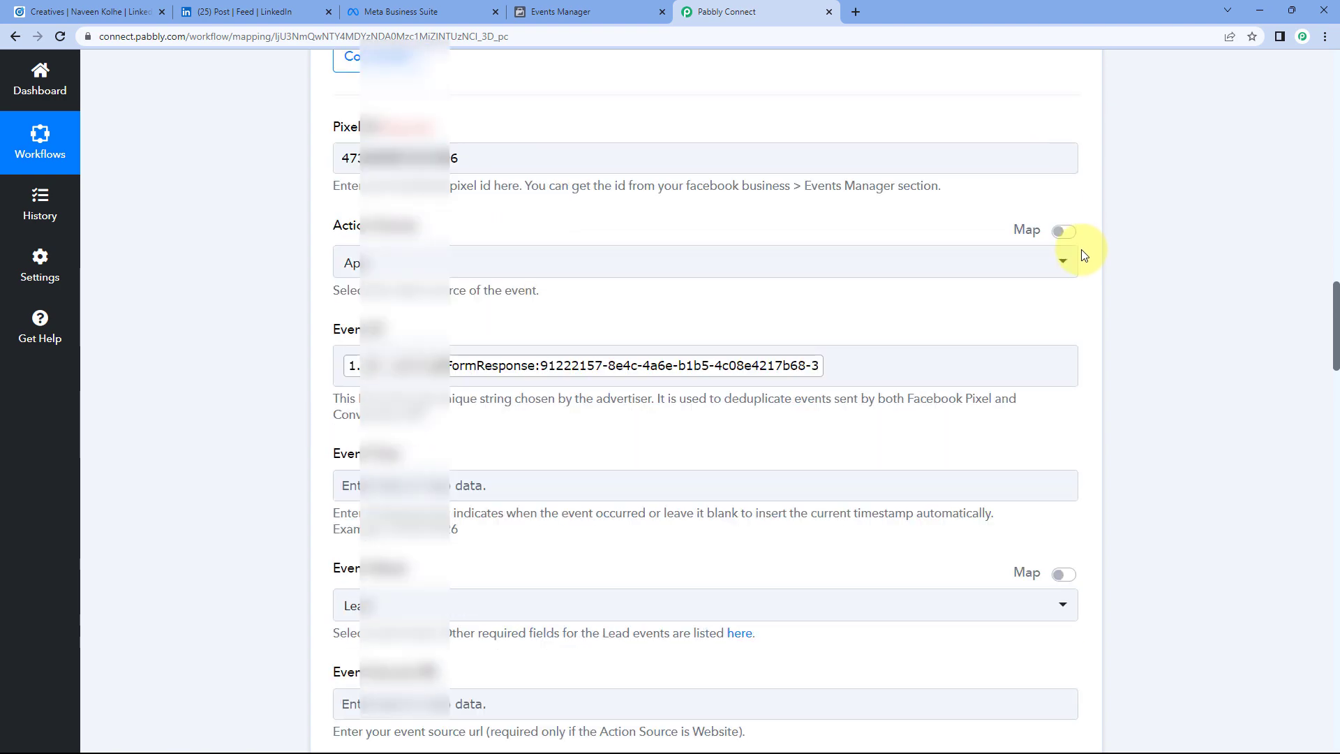
pyautogui.scroll(10, 1091, 268)
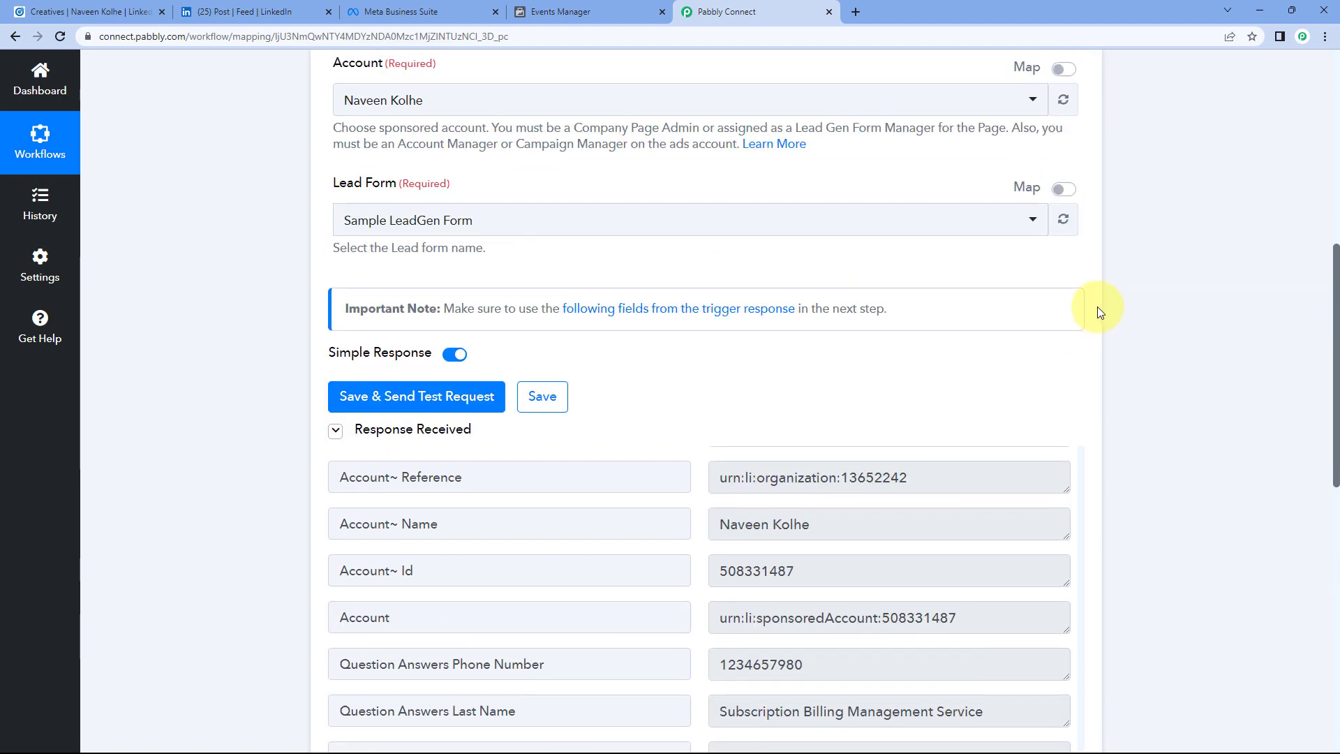
pyautogui.scroll(5, 1096, 307)
pyautogui.click(1072, 296)
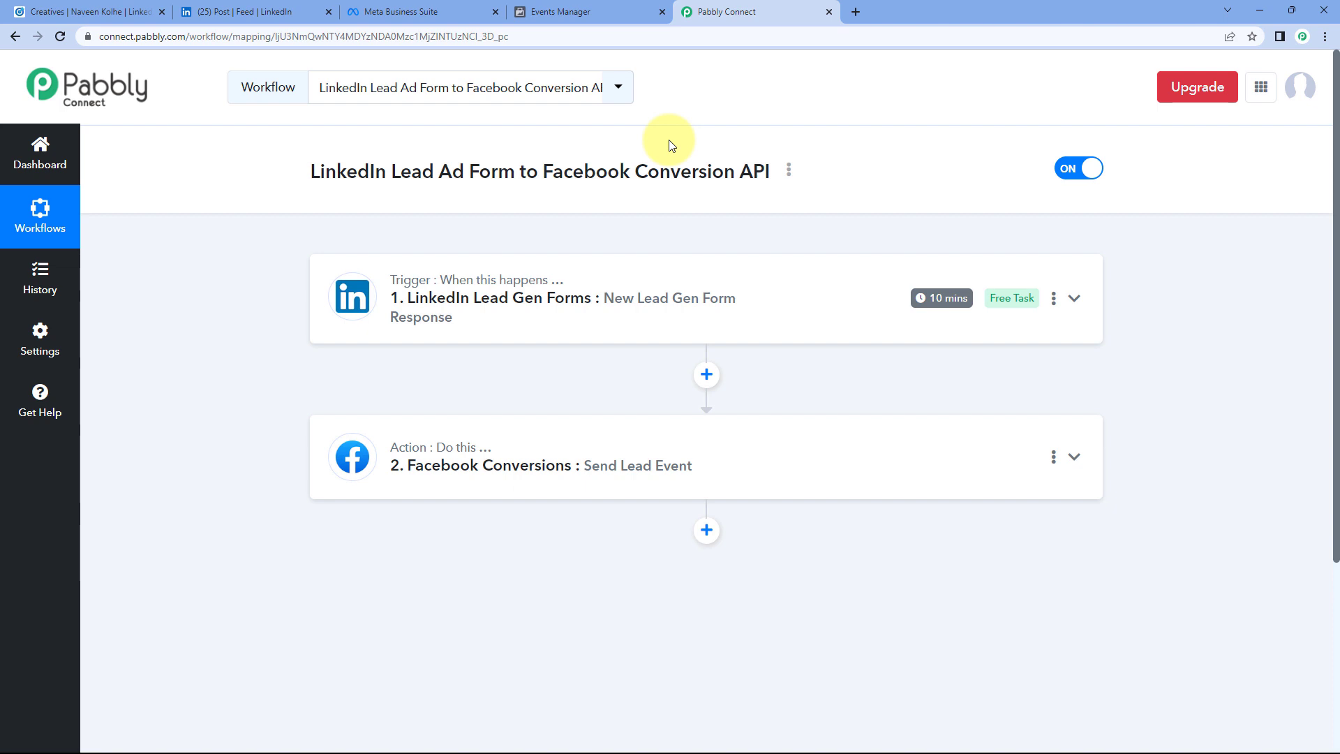
pyautogui.click(259, 10)
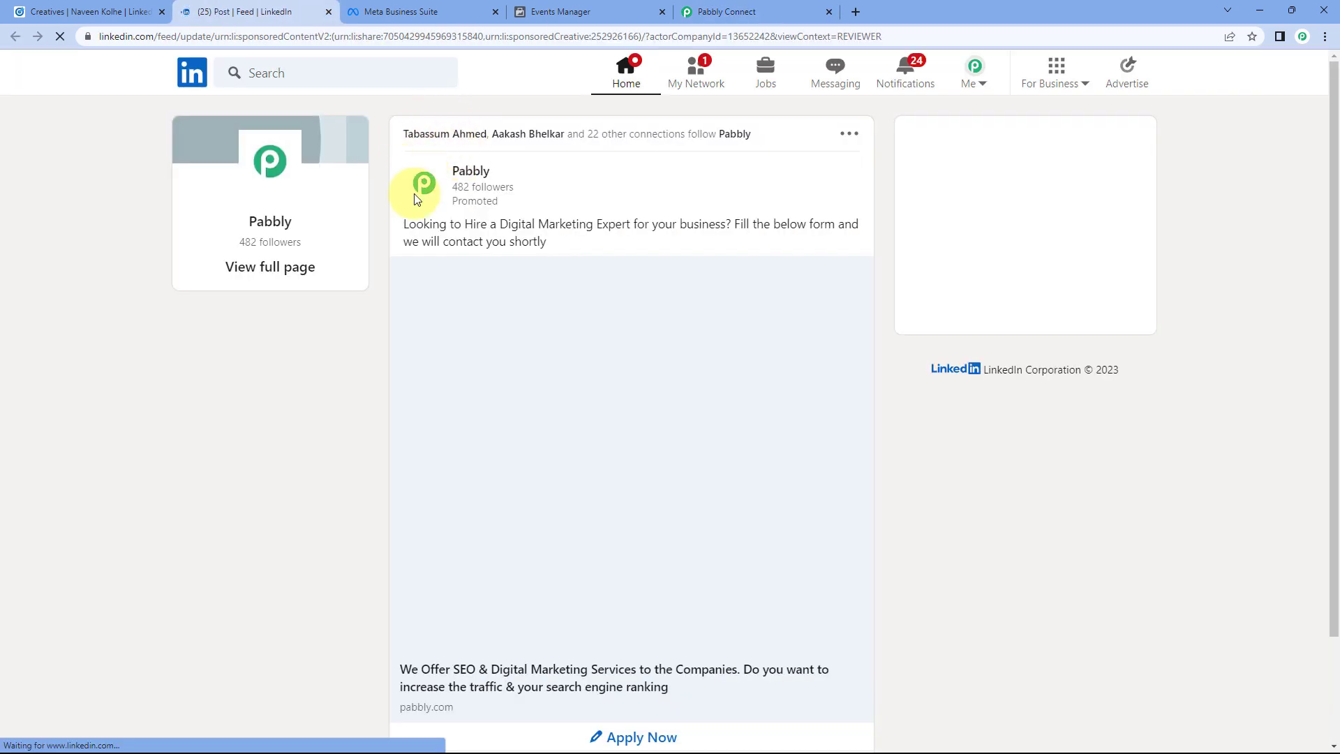
# Step: Open the ad's lead gen form and enter a test e-mail address and phone number
pyautogui.scroll(-1, 370, 262)
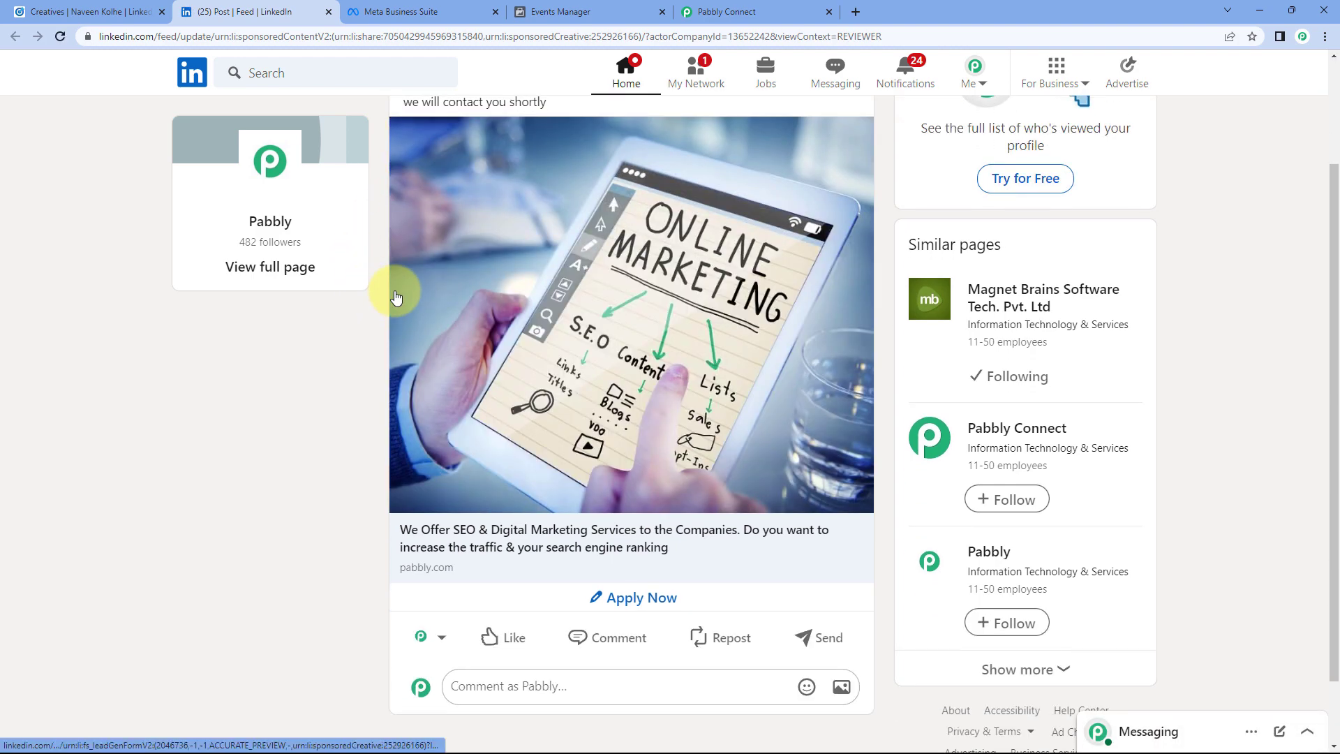
pyautogui.click(621, 599)
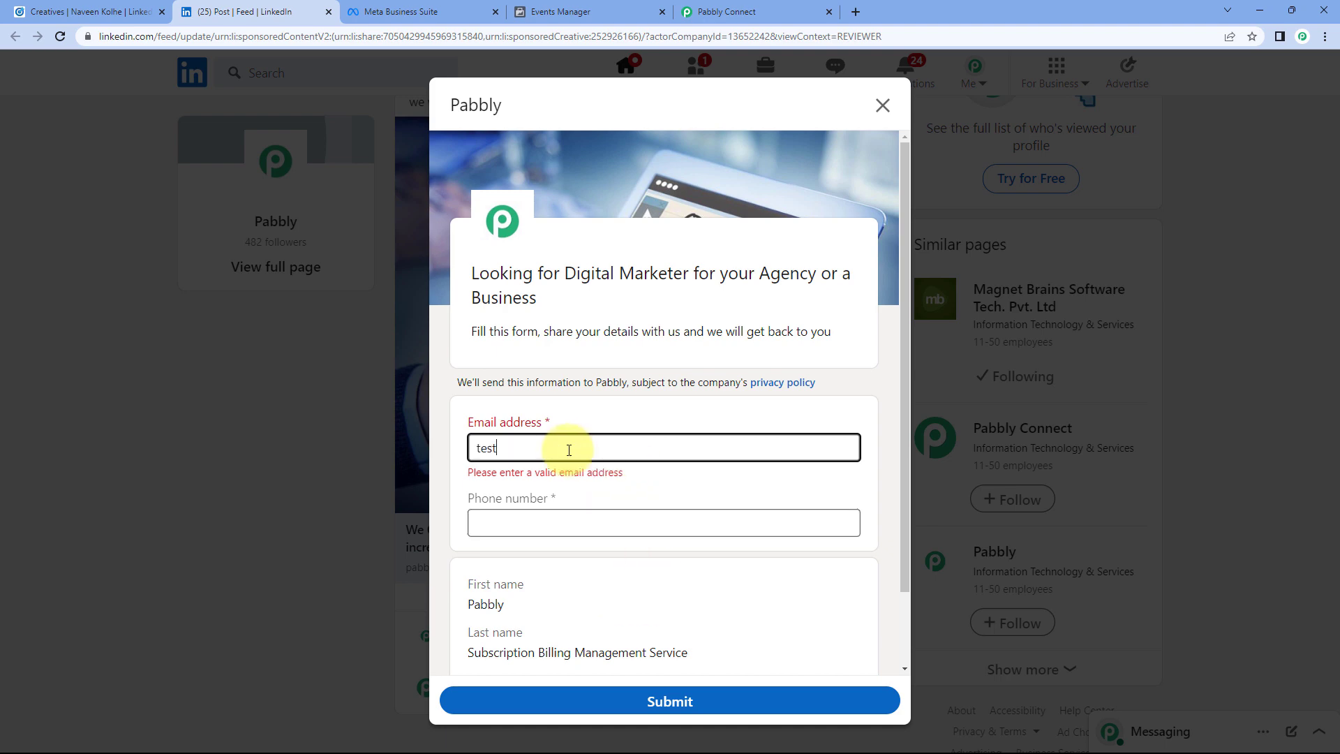
pyautogui.click(516, 513)
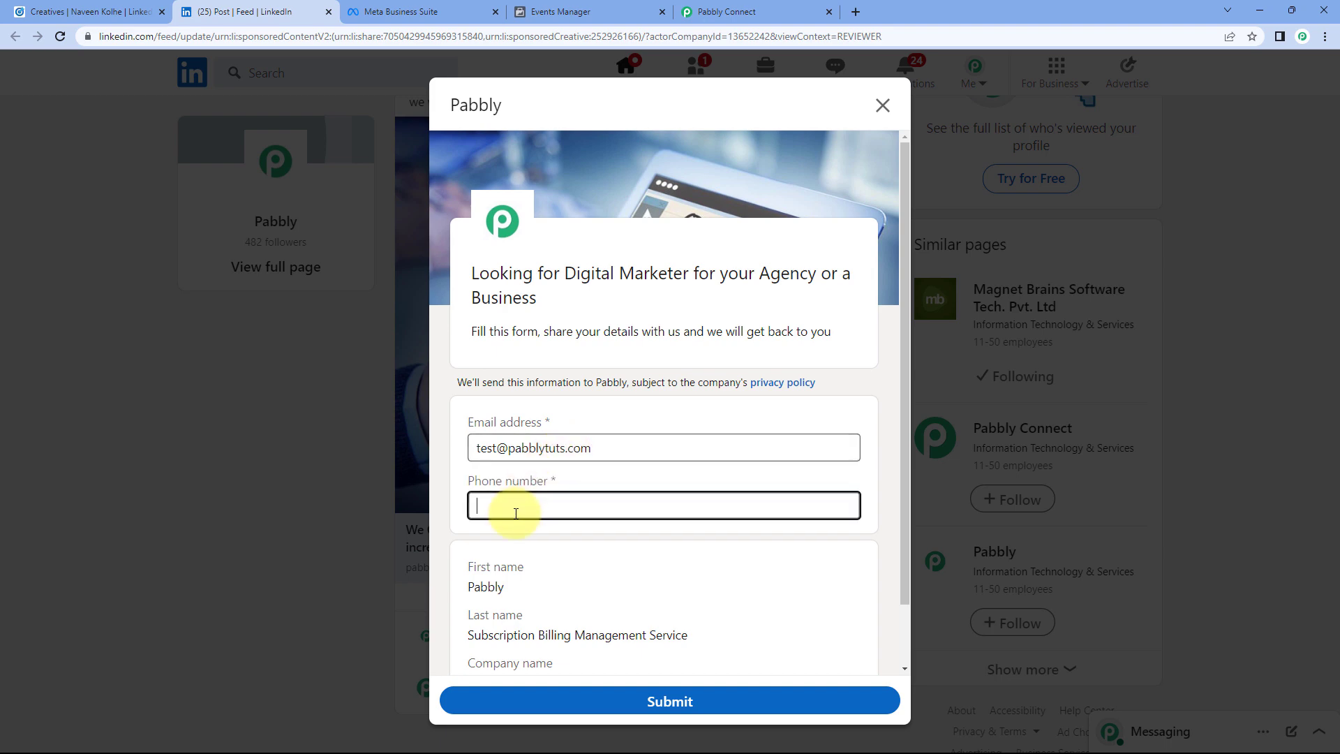
# Step: Submit the lead form and confirm LinkedIn's 'Information sent' message
pyautogui.scroll(-1, 520, 516)
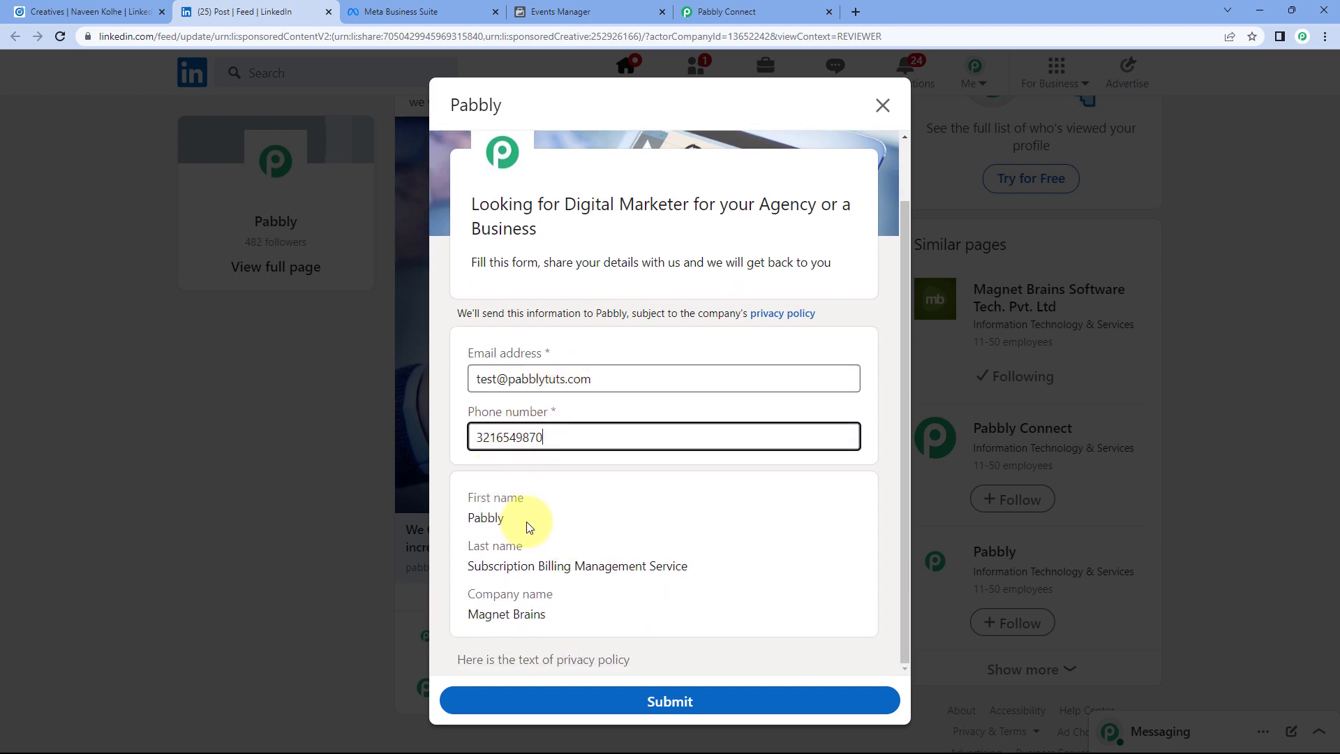
pyautogui.click(668, 704)
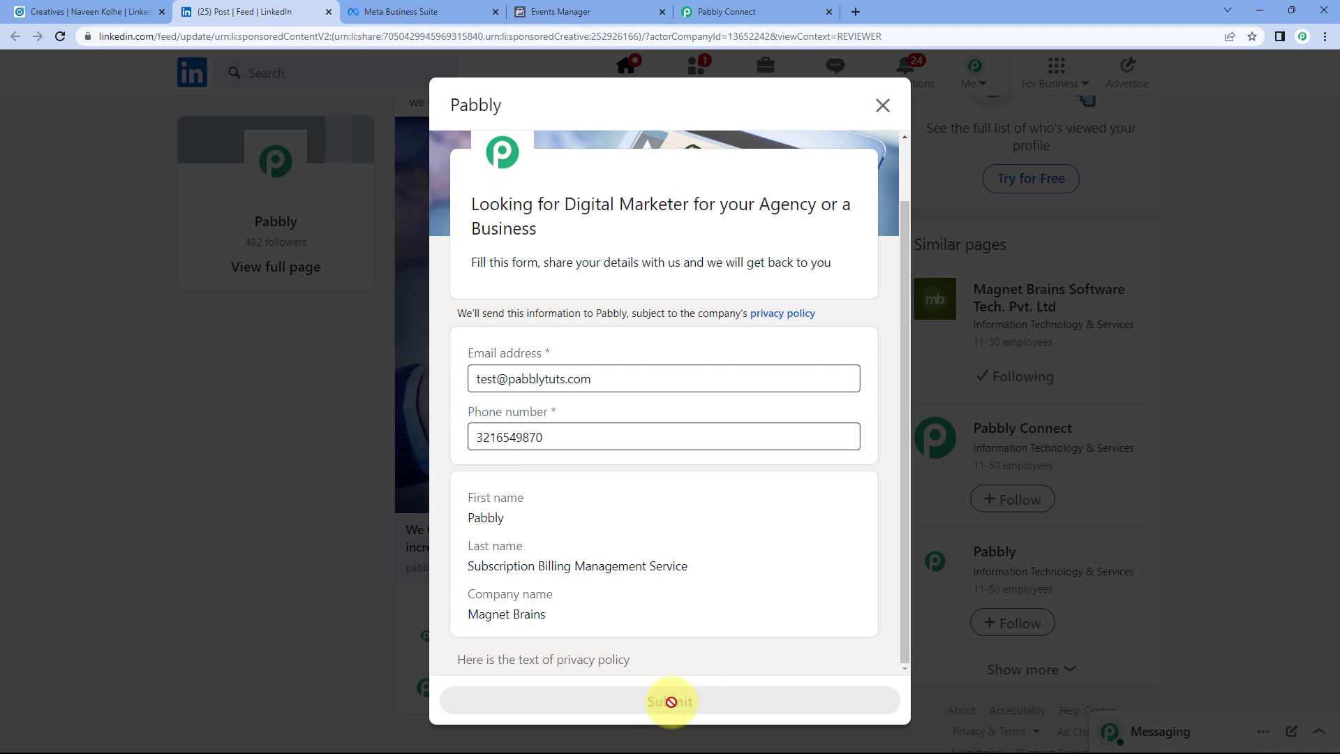
pyautogui.scroll(2, 676, 450)
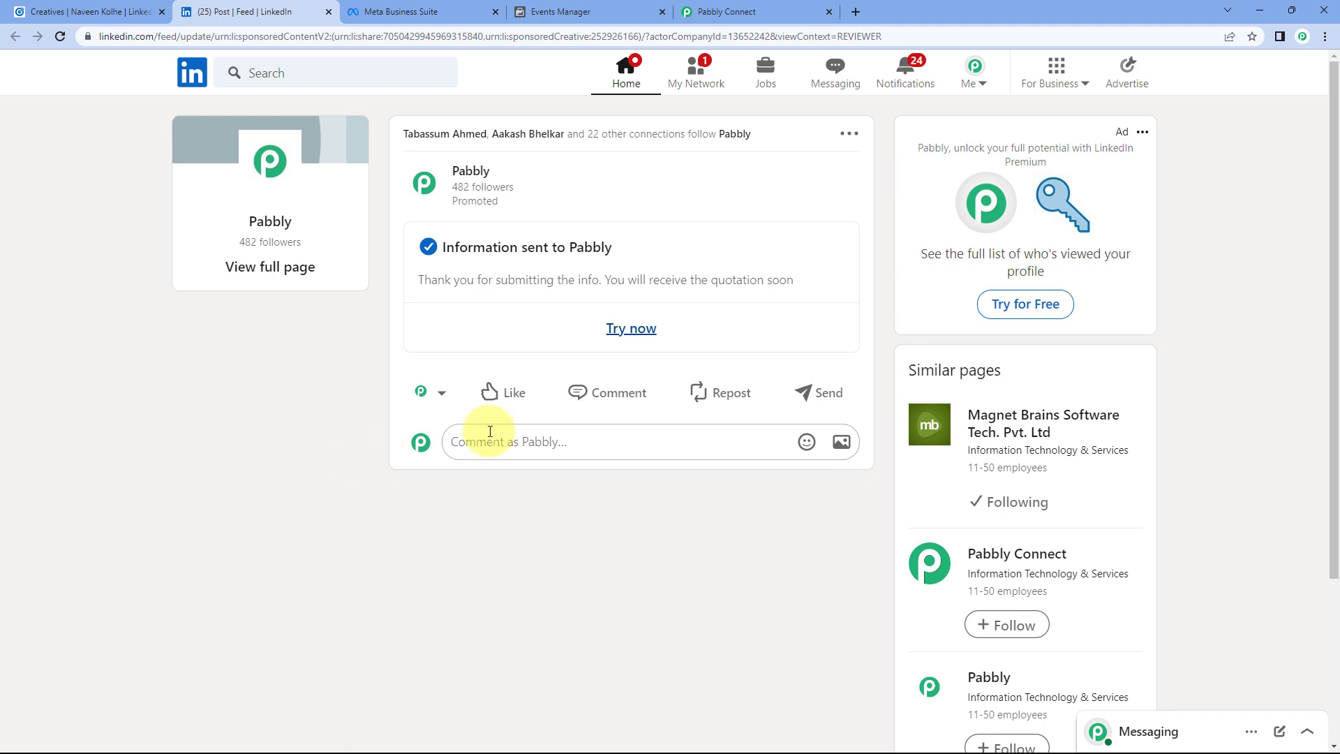
pyautogui.click(777, 6)
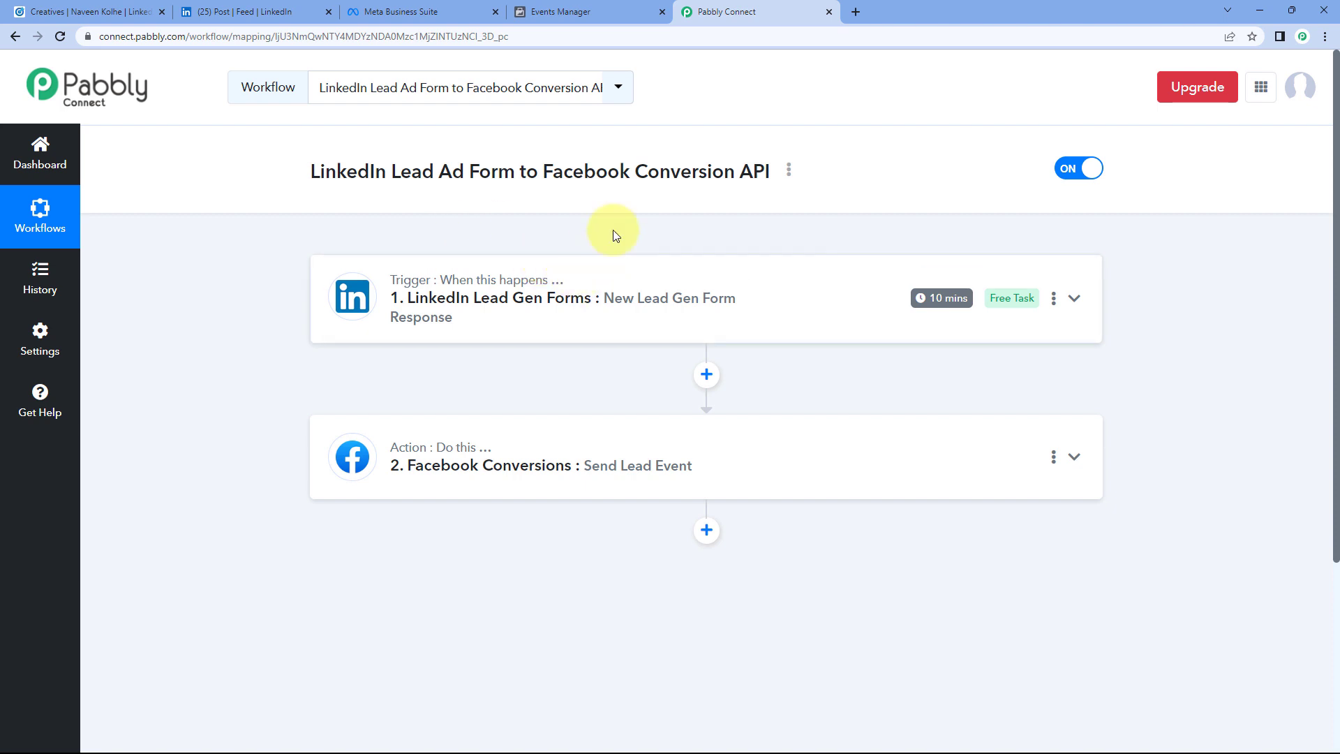
# Step: Check Events Manager's test events, which now list a second processed server Lead event
pyautogui.moveTo(953, 312)
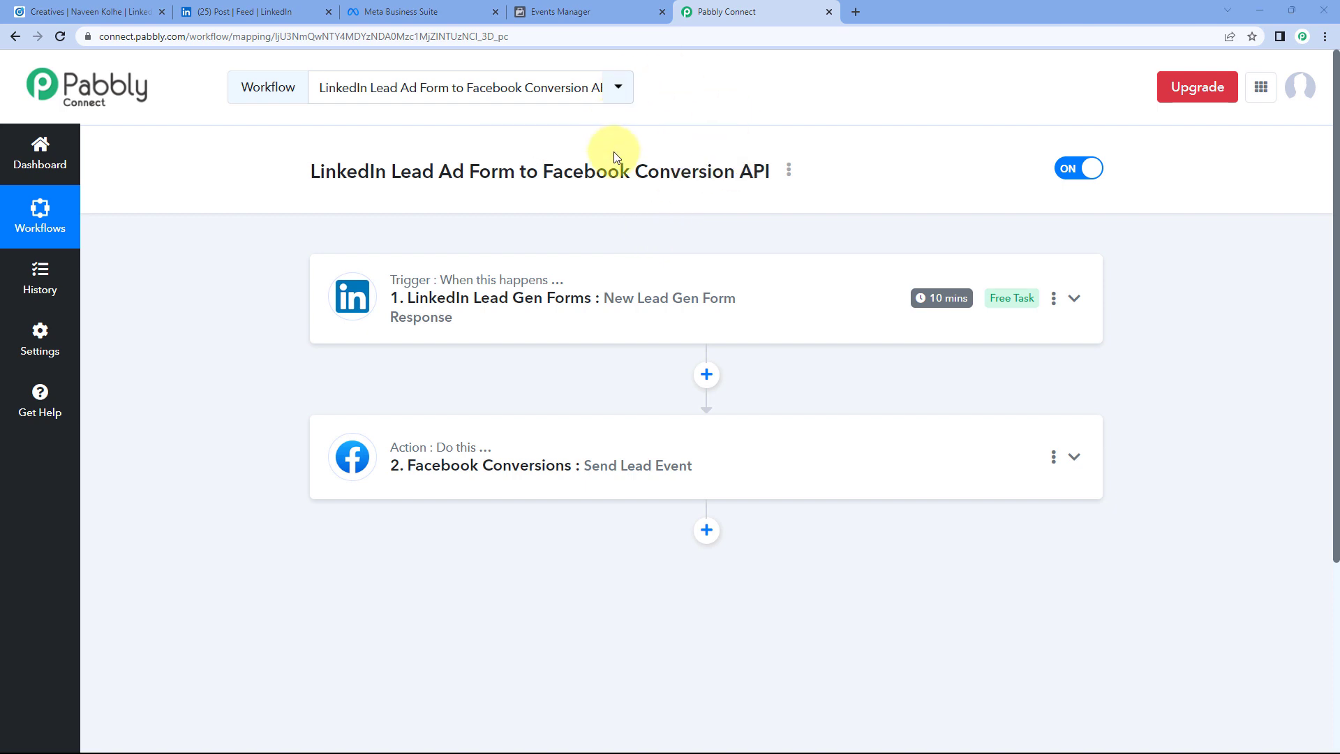
pyautogui.click(600, 11)
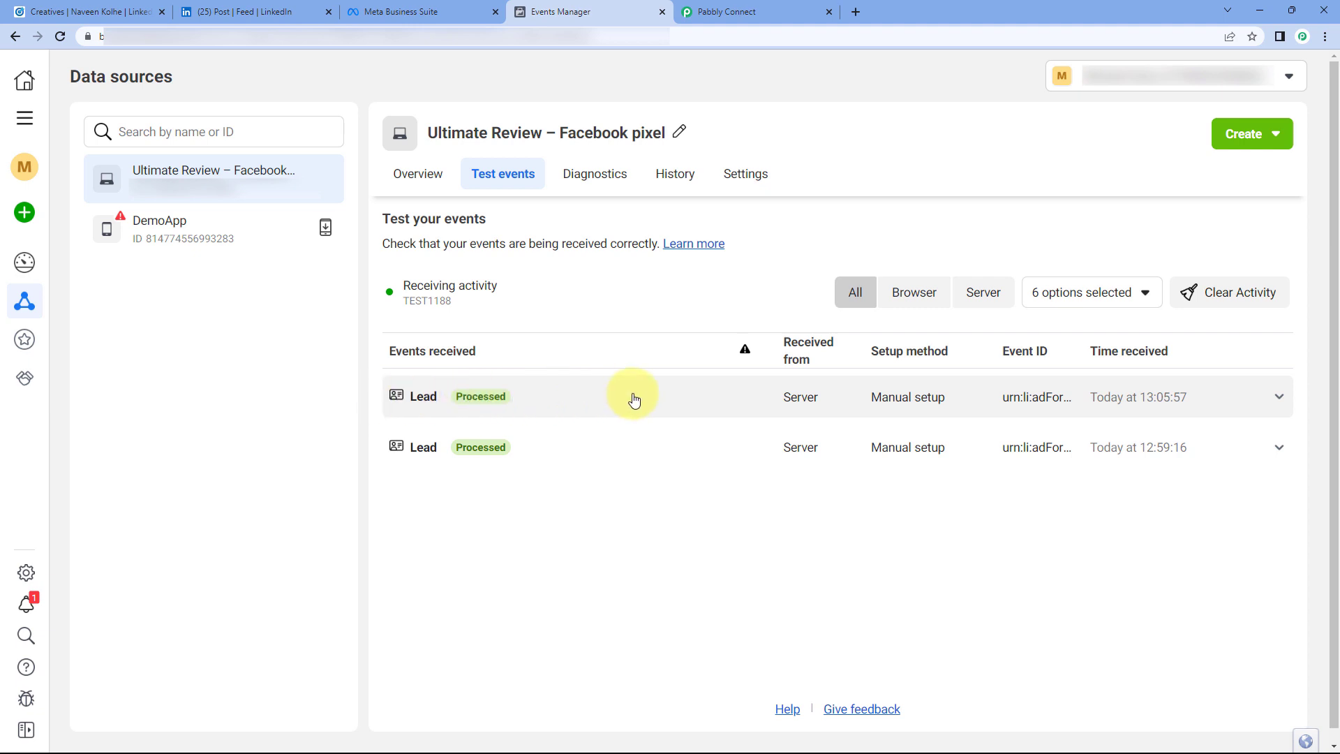
# Step: Expand the newest Lead event and highlight its Event ID and action source value
pyautogui.click(589, 392)
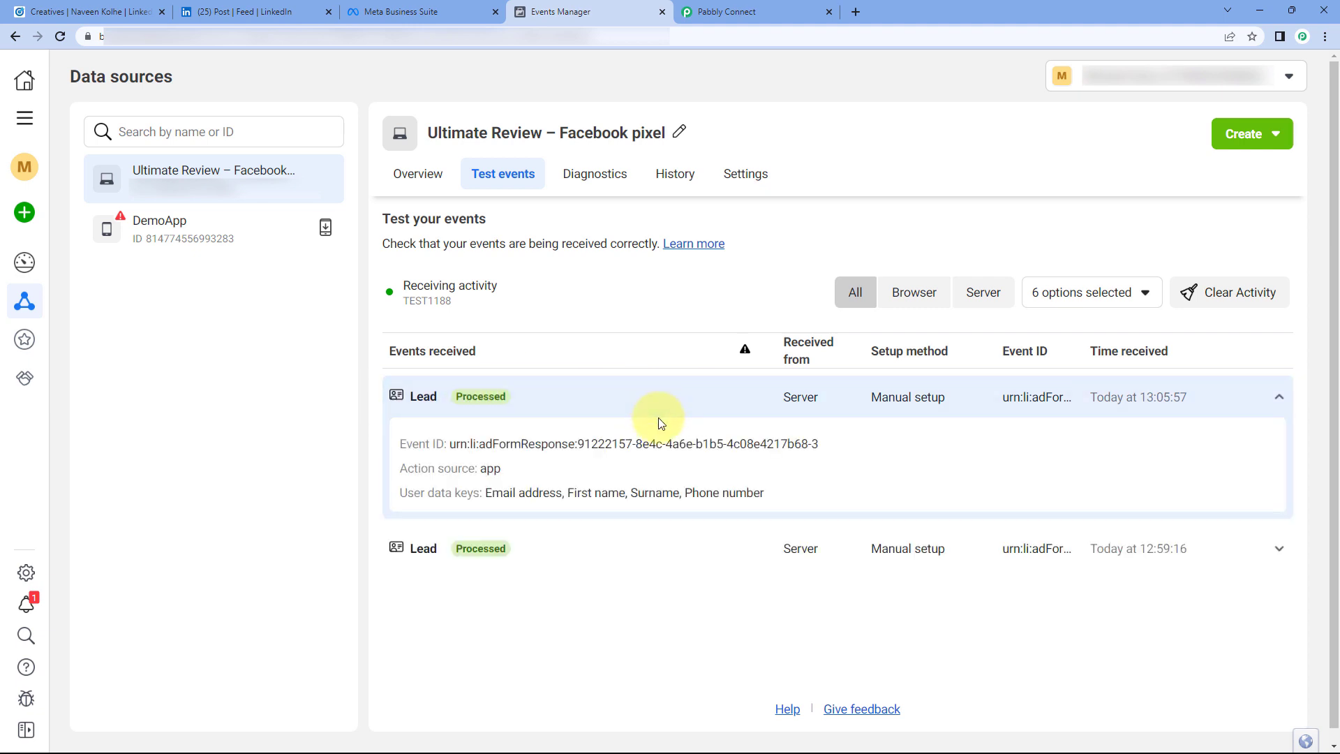
pyautogui.moveTo(444, 441); pyautogui.dragTo(859, 438)
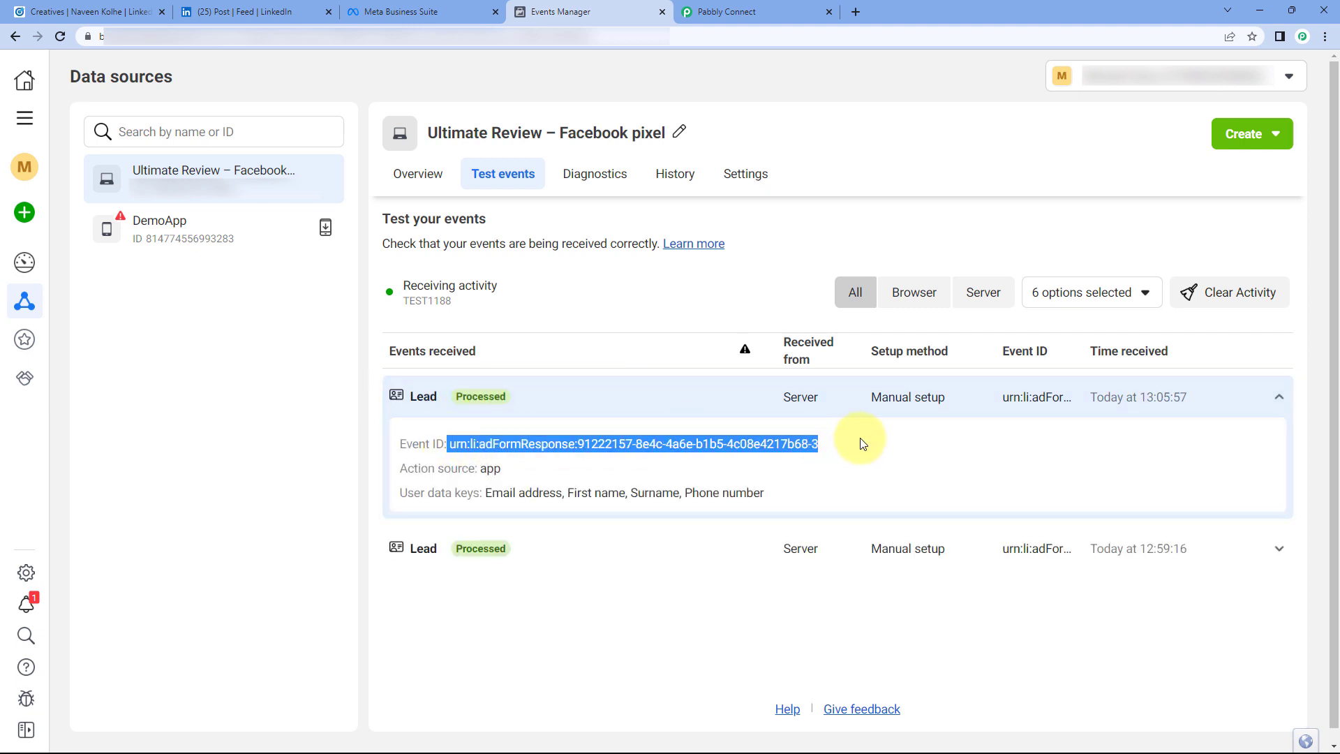
pyautogui.moveTo(501, 468); pyautogui.dragTo(474, 466)
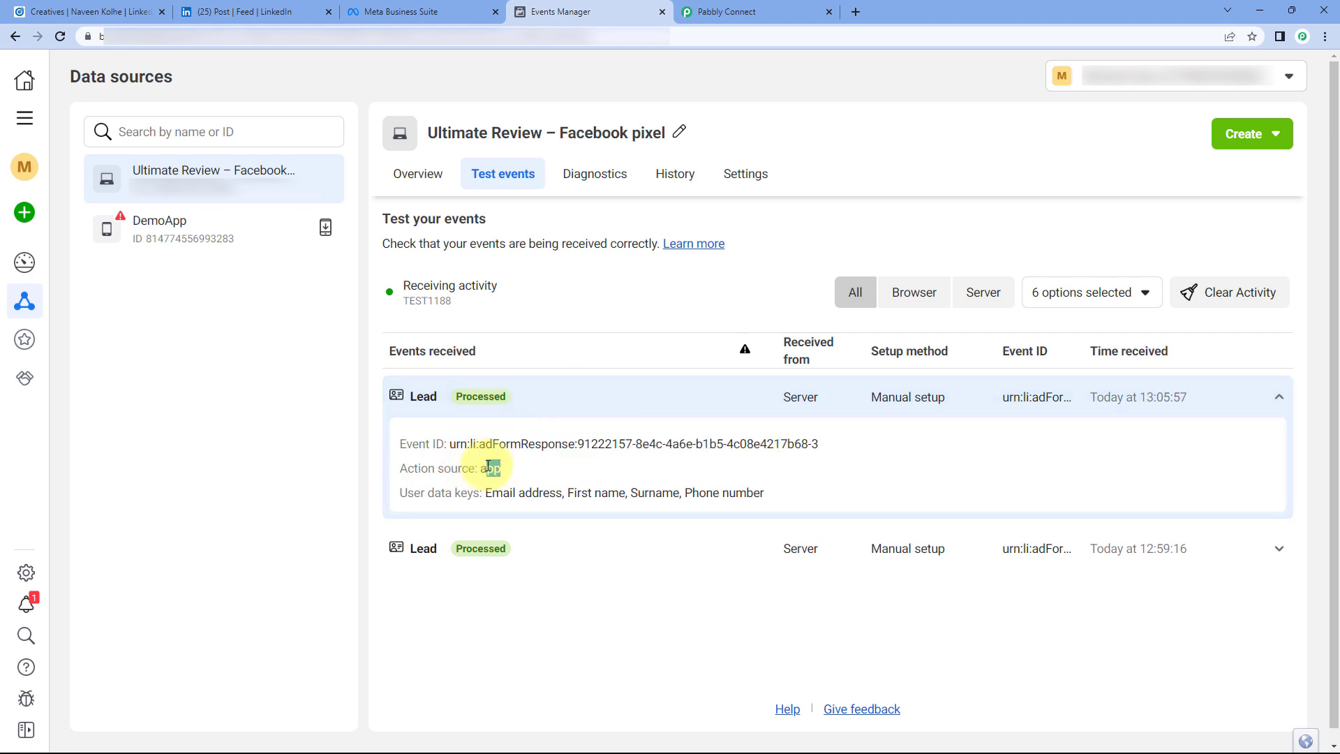
# Step: Open the Facebook Conversions action settings in the Pabbly workflow and review its mapped fields
pyautogui.click(726, 12)
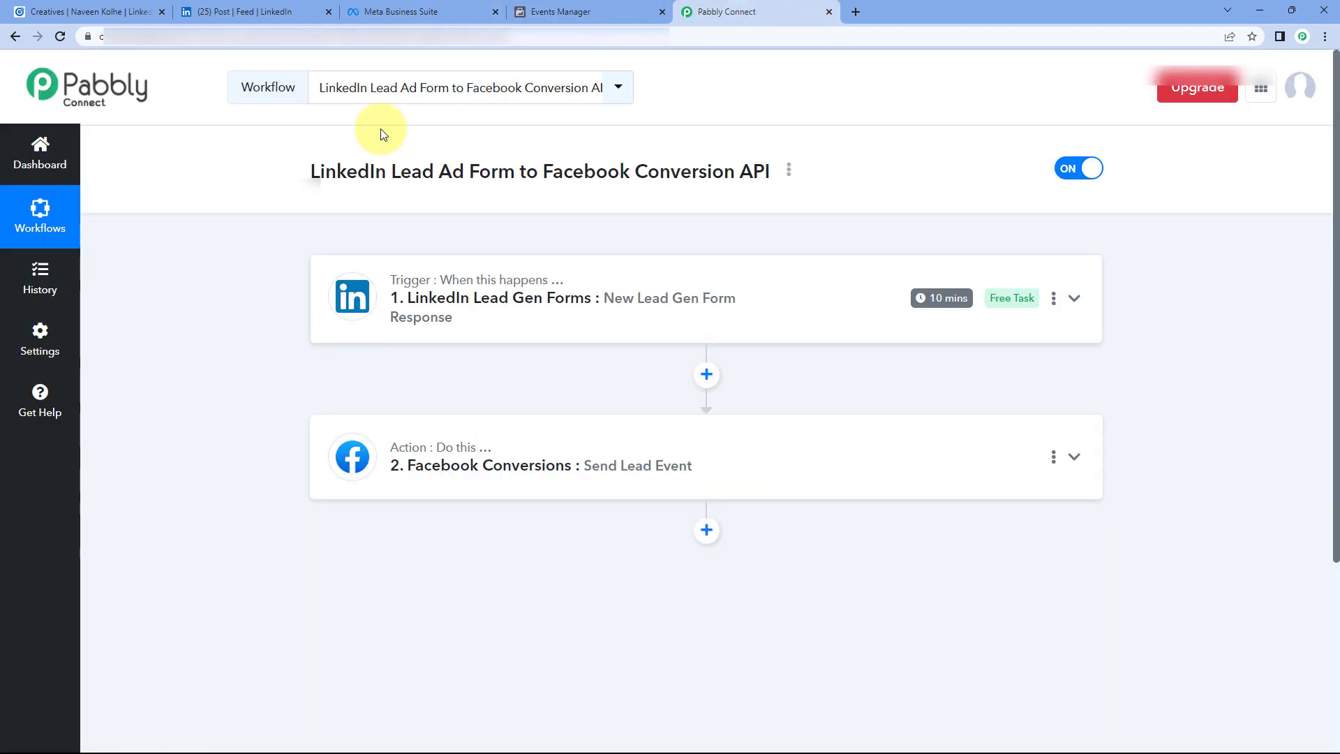
pyautogui.click(633, 452)
pyautogui.scroll(-7, 314, 383)
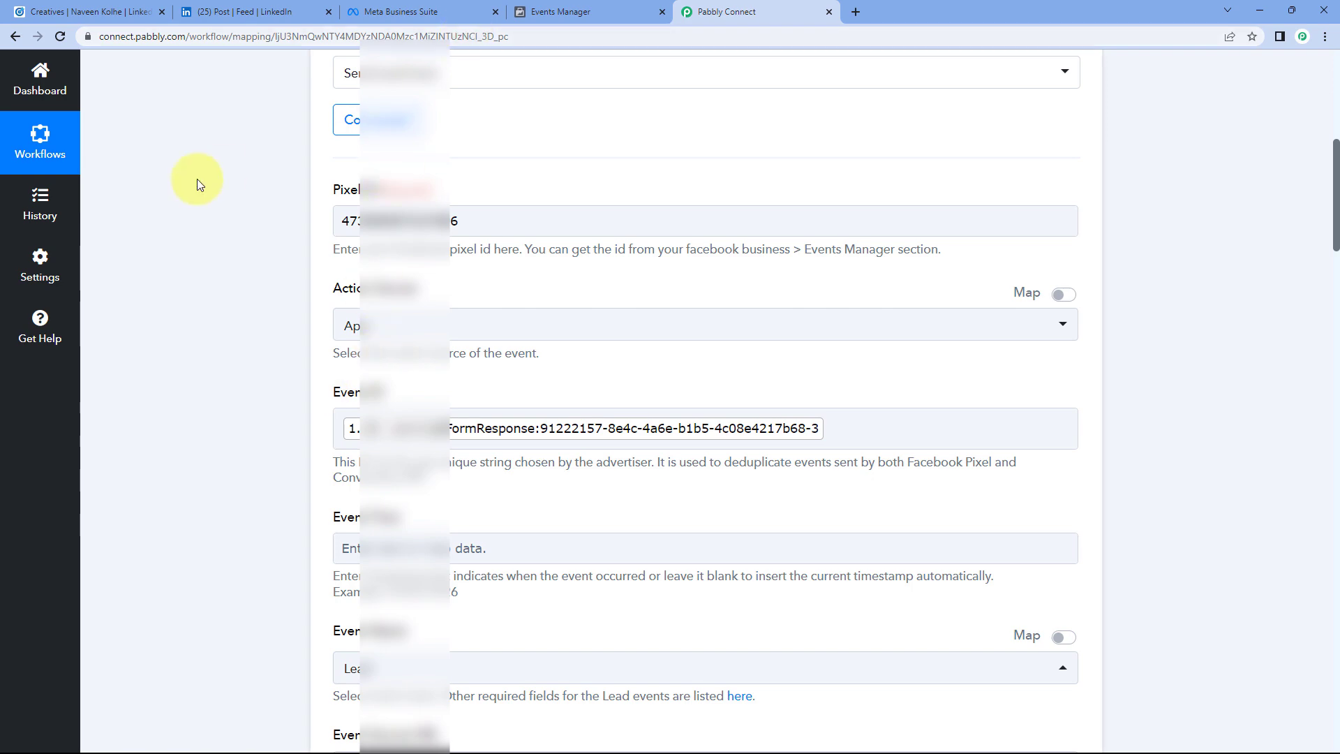
pyautogui.scroll(-2, 355, 84)
pyautogui.scroll(-2, 355, 84)
# Step: Cross-check the Lead event against the Pabbly form (Event Name Lead, Test Event Code TEST1188), then collapse its details
pyautogui.click(561, 12)
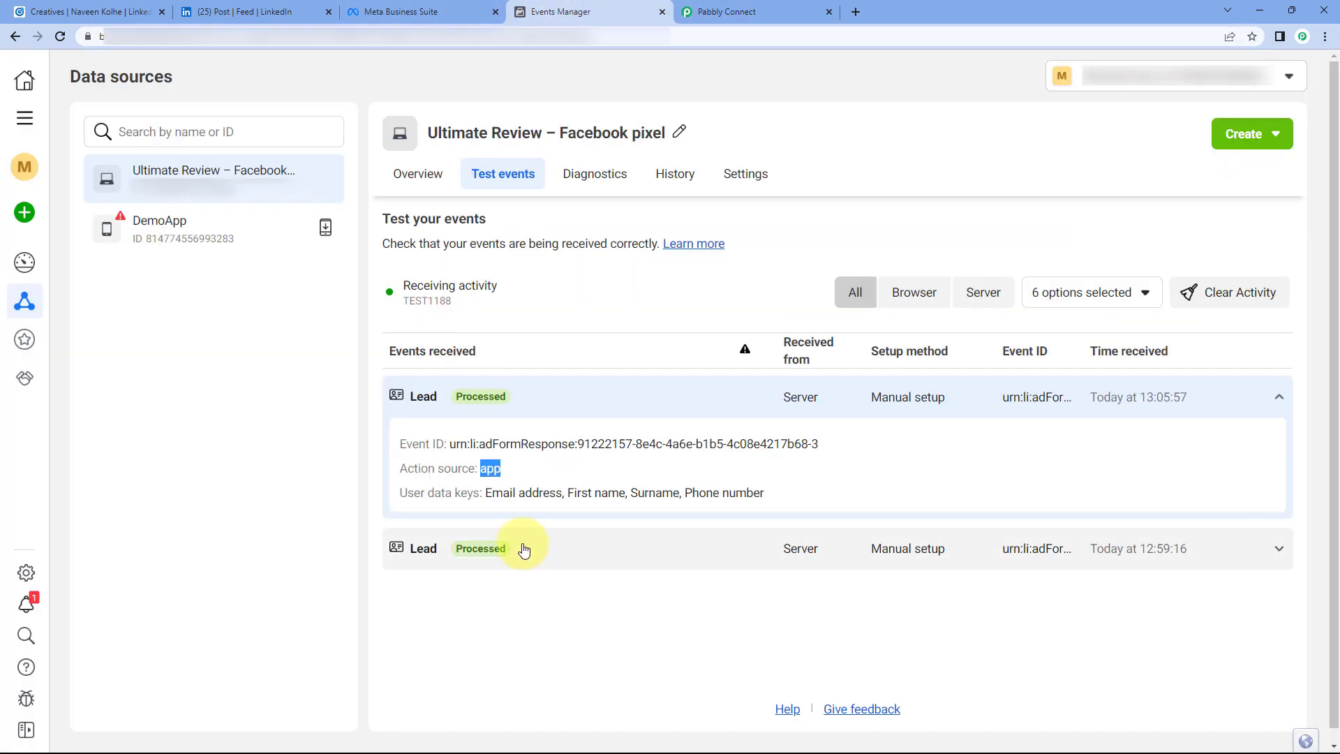
pyautogui.click(768, 12)
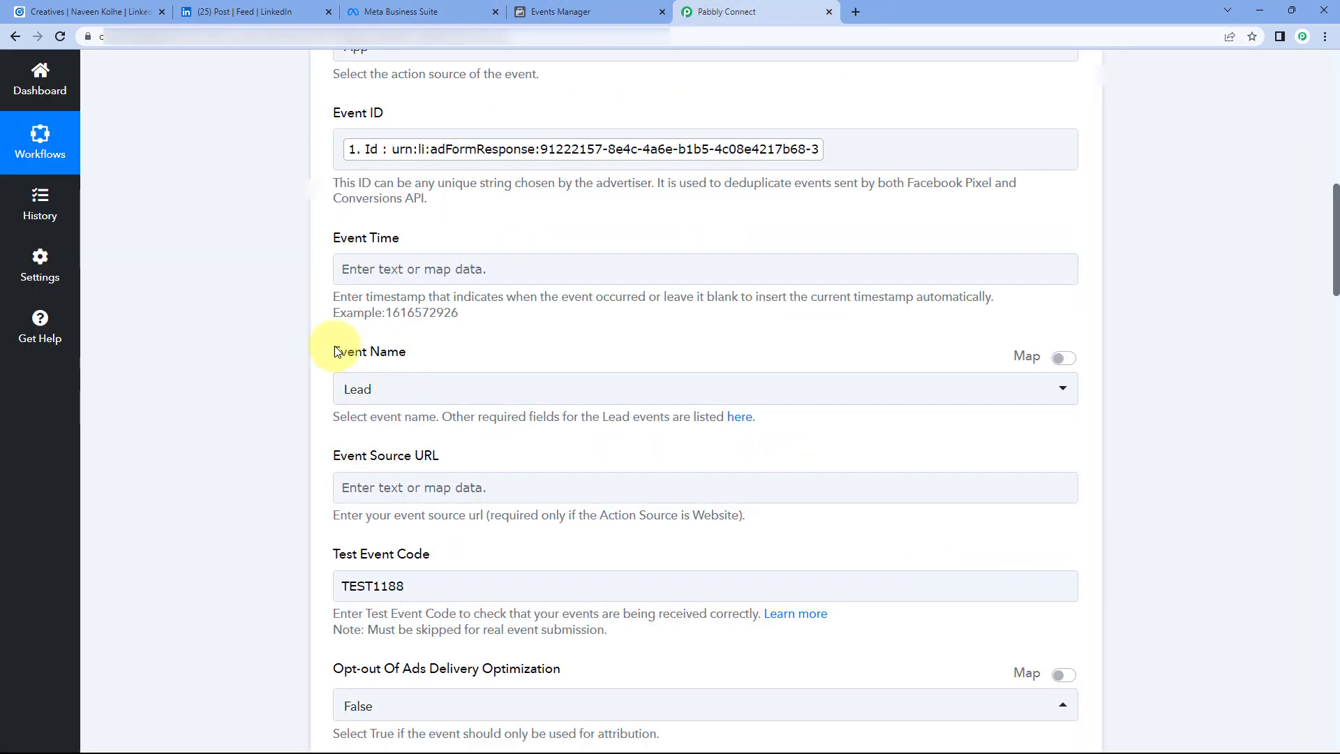
pyautogui.scroll(-3, 363, 370)
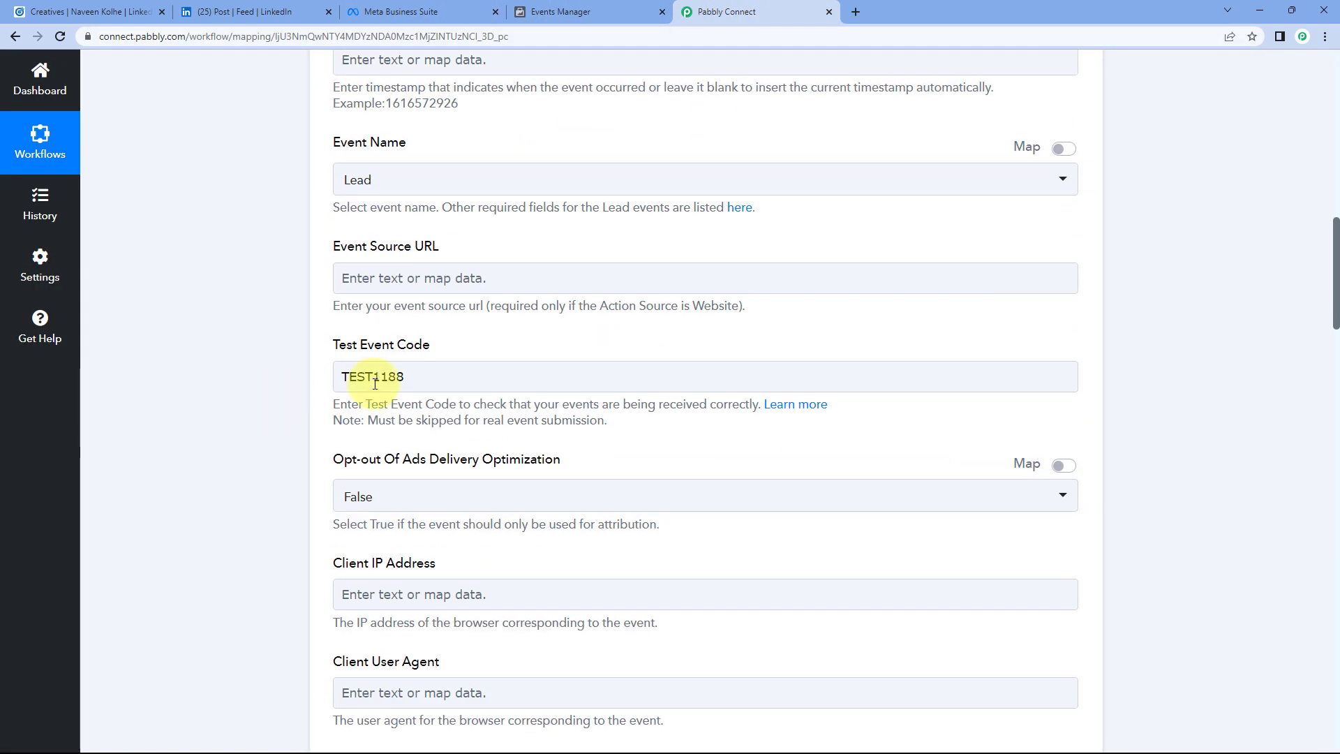
pyautogui.click(613, 11)
pyautogui.click(665, 408)
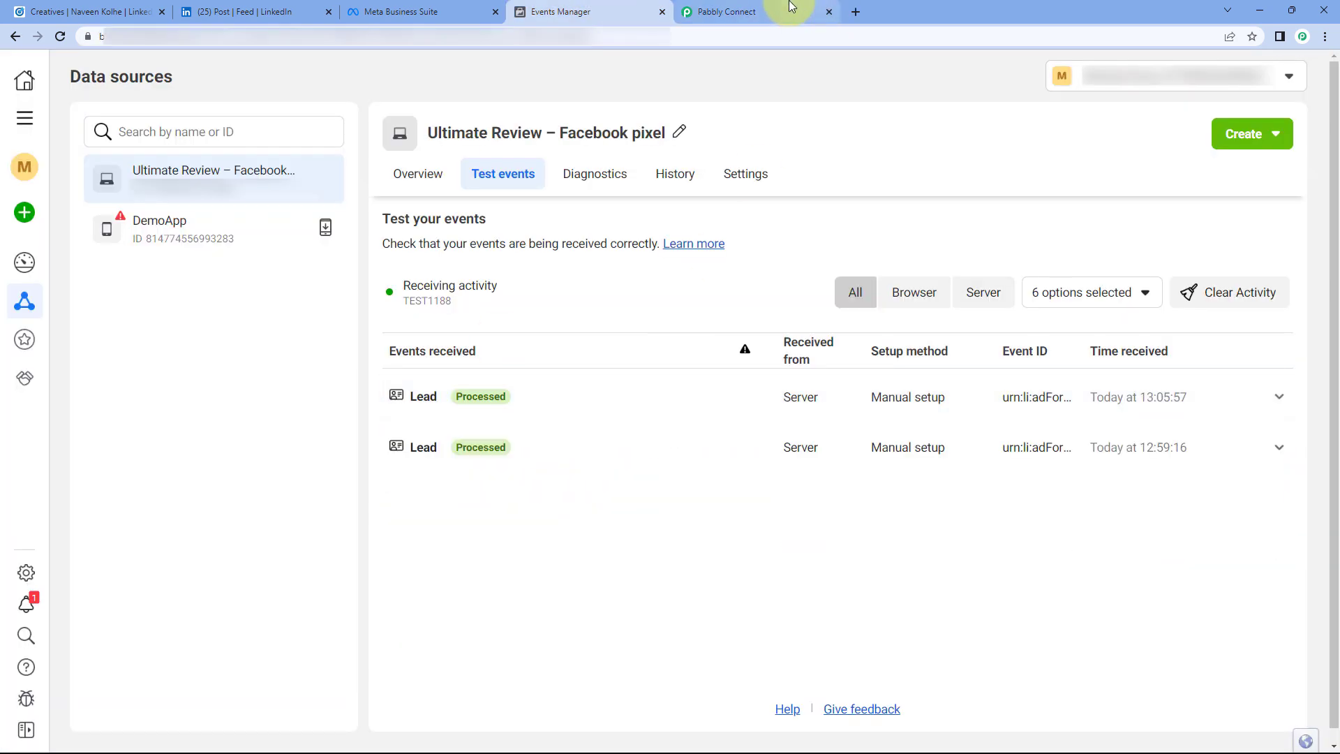
pyautogui.click(768, 12)
pyautogui.scroll(3, 739, 234)
pyautogui.scroll(-2, 579, 304)
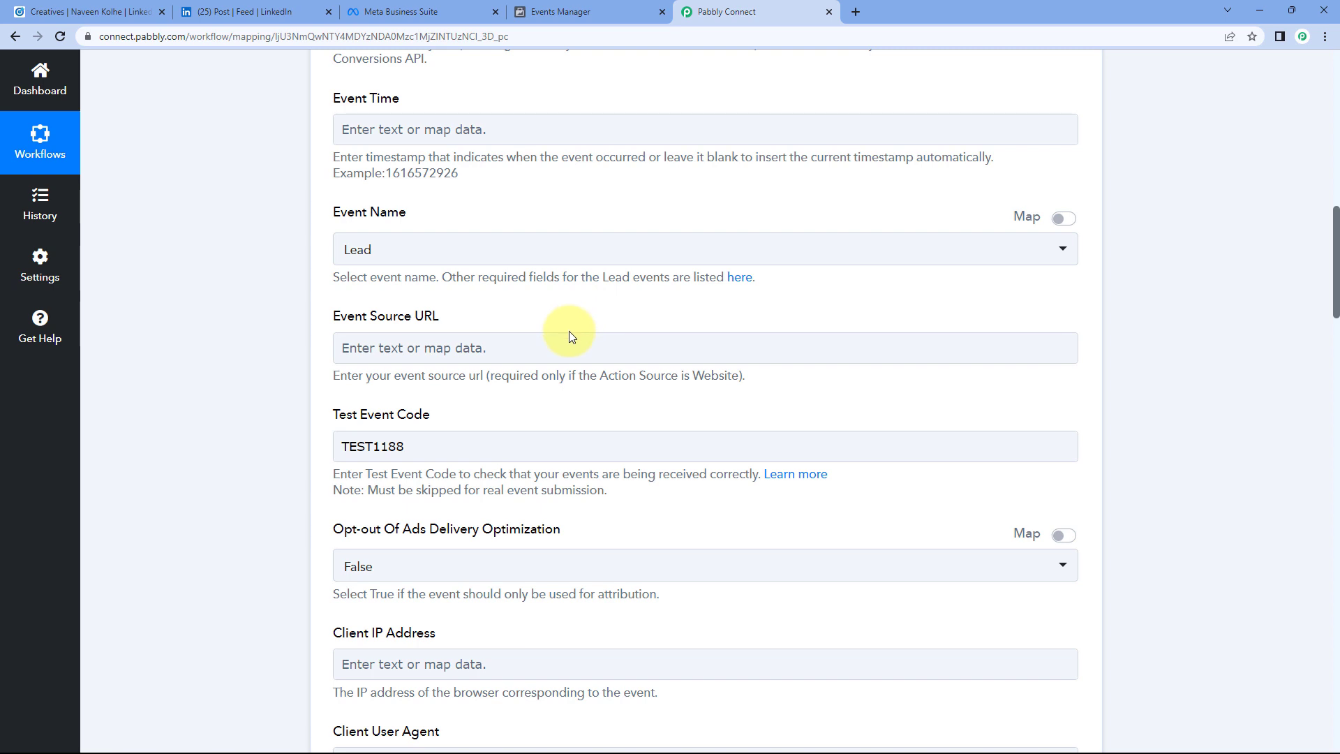
# Step: Clear the TEST1188 test event code from the Facebook Conversions action
pyautogui.moveTo(433, 445); pyautogui.dragTo(325, 445)
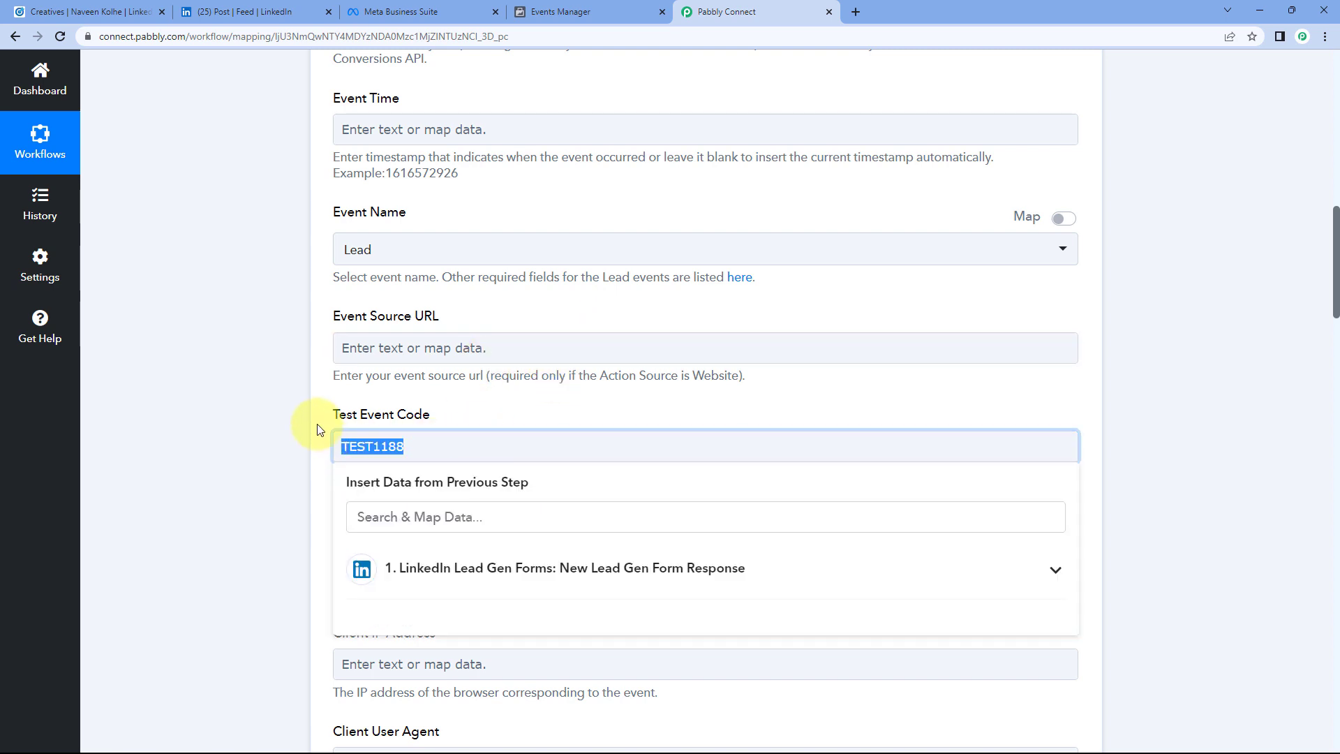
pyautogui.press('BackSpace')
pyautogui.click(316, 427)
# Step: Save the Facebook Conversions step for live events and collapse its card
pyautogui.scroll(-15, 290, 404)
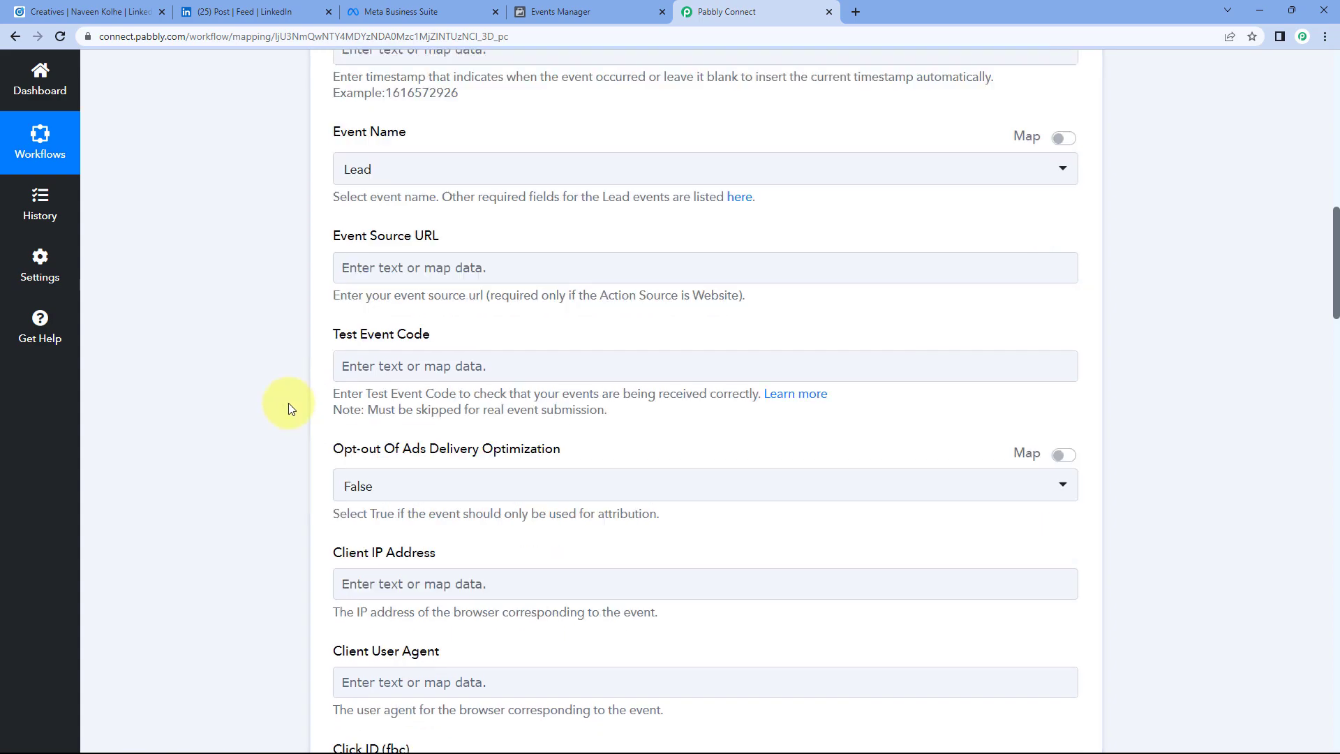
pyautogui.scroll(-20, 291, 405)
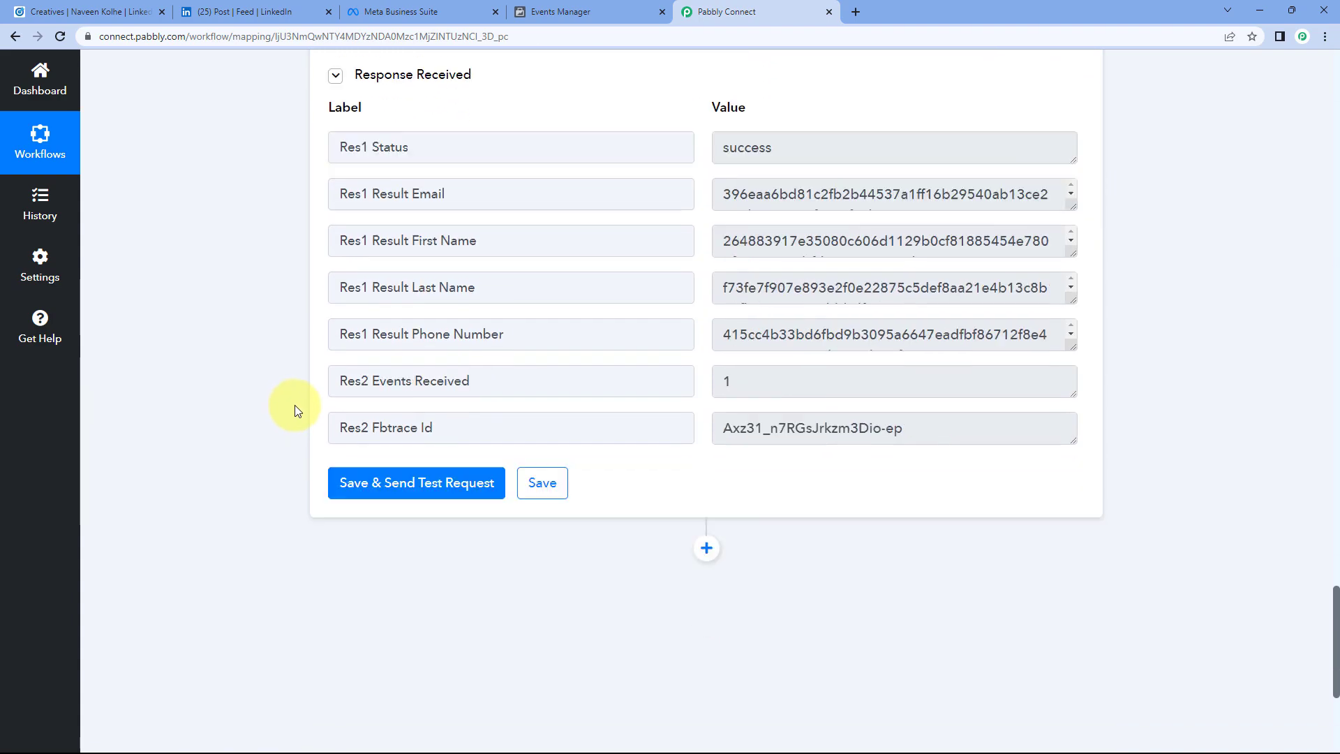
pyautogui.click(536, 402)
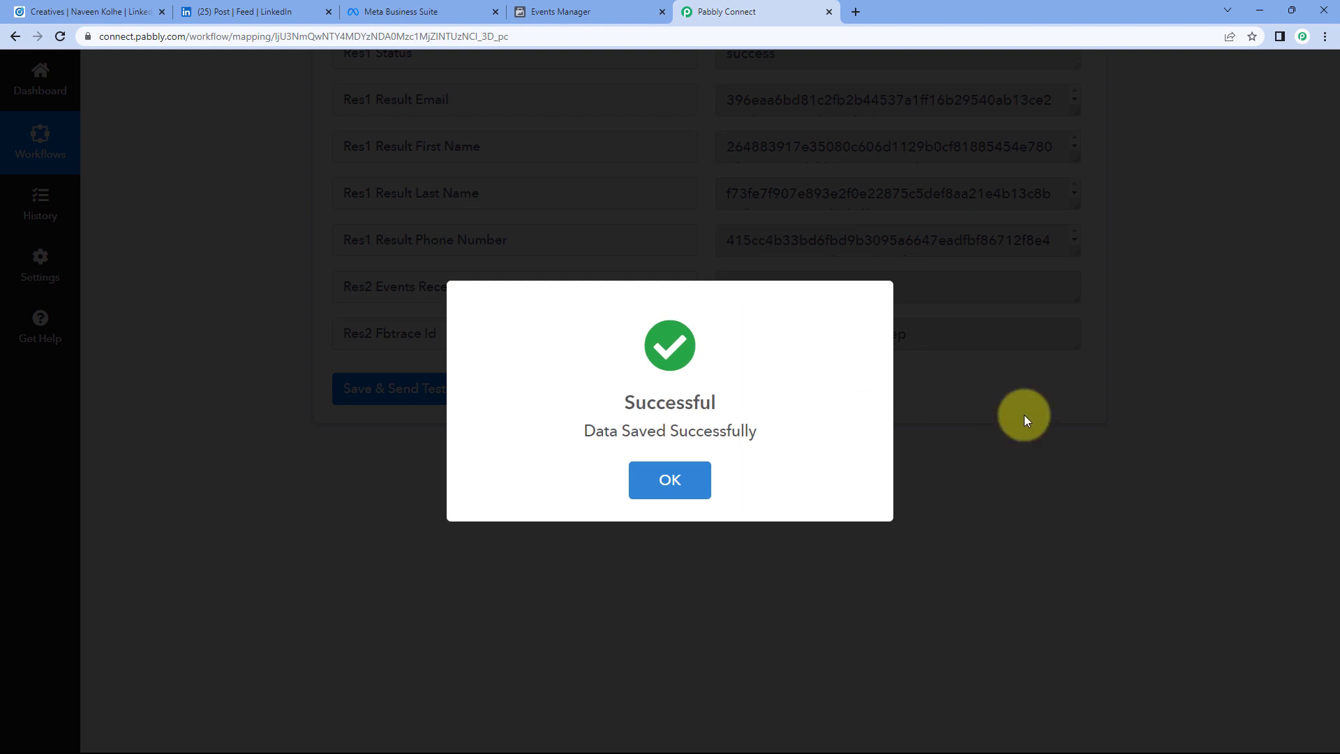
pyautogui.click(1023, 414)
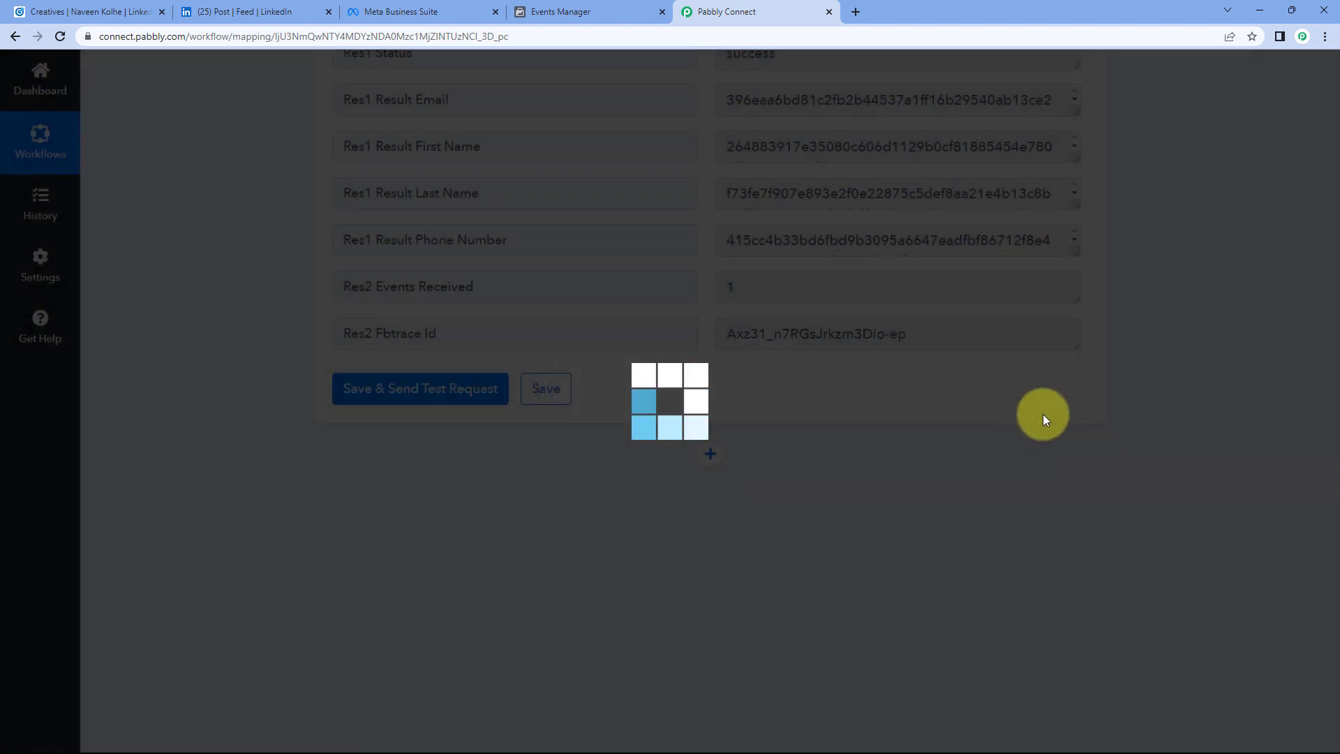
pyautogui.scroll(20, 1032, 414)
pyautogui.scroll(20, 1017, 410)
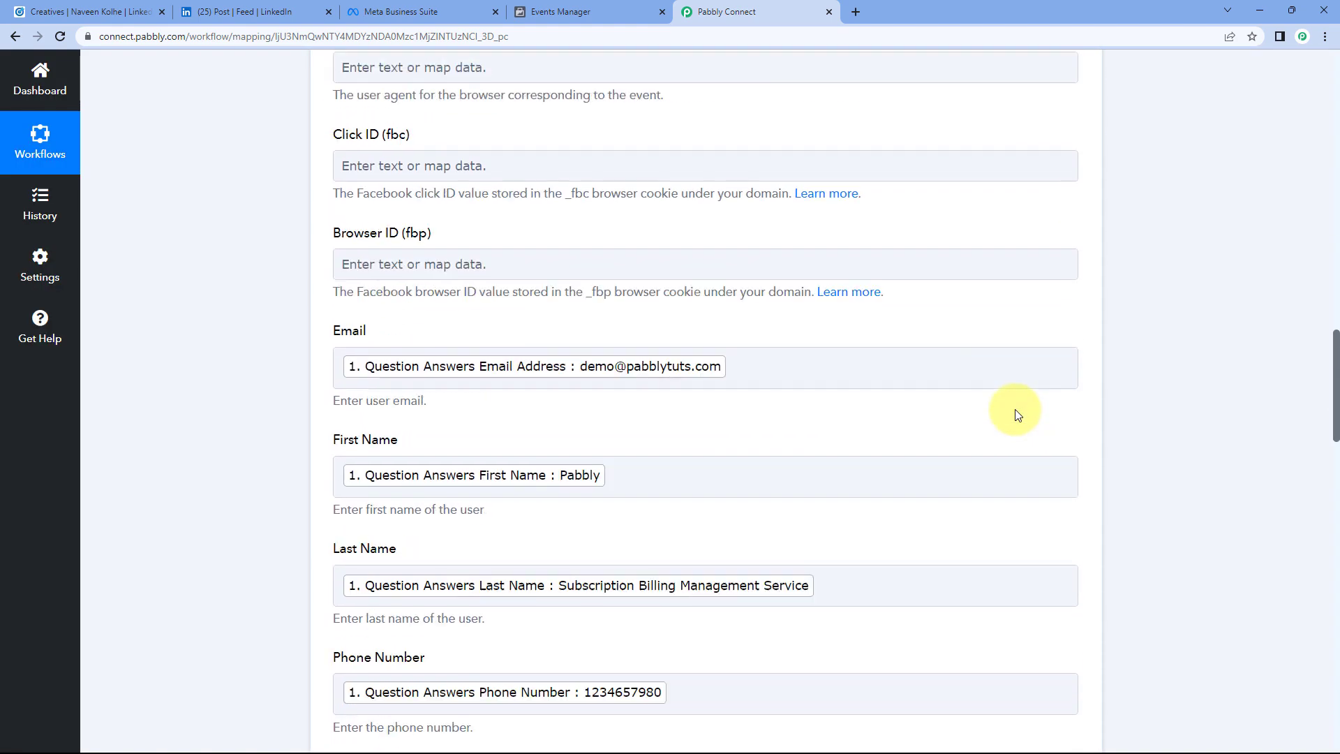
pyautogui.scroll(6, 996, 417)
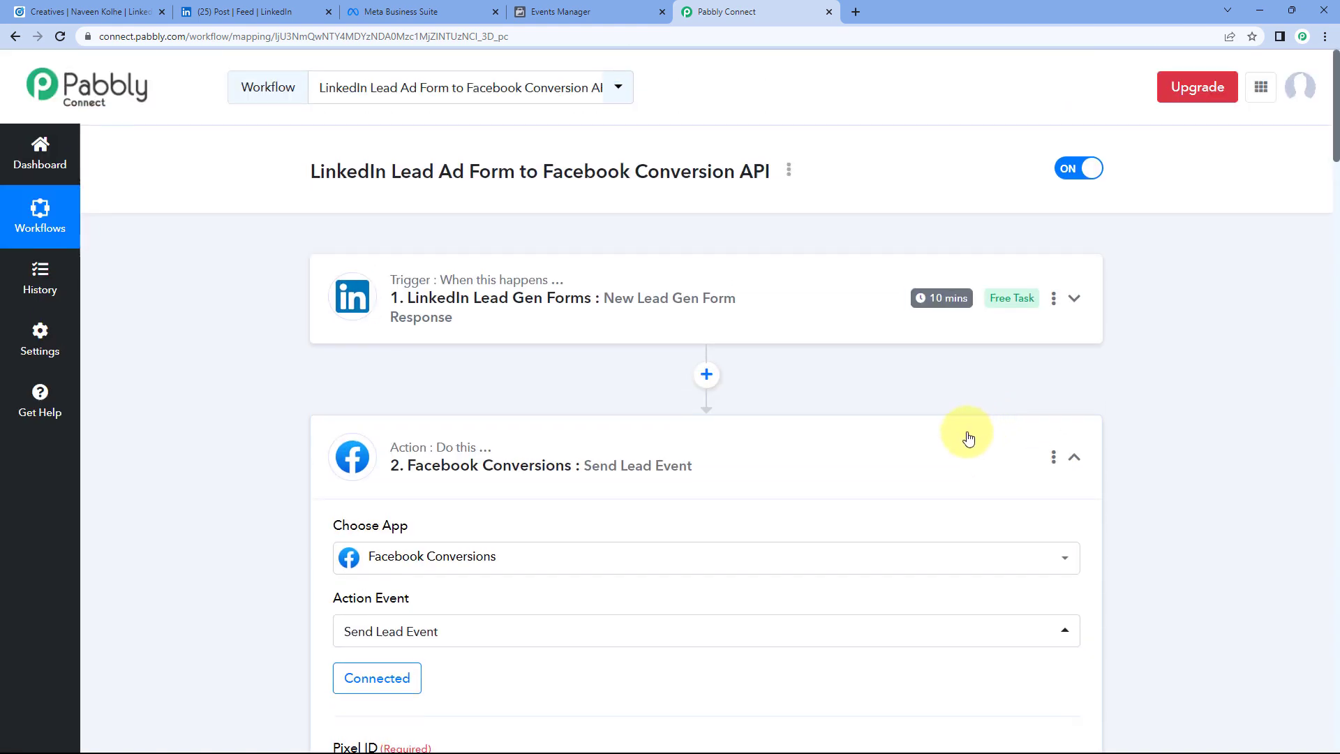
pyautogui.click(965, 433)
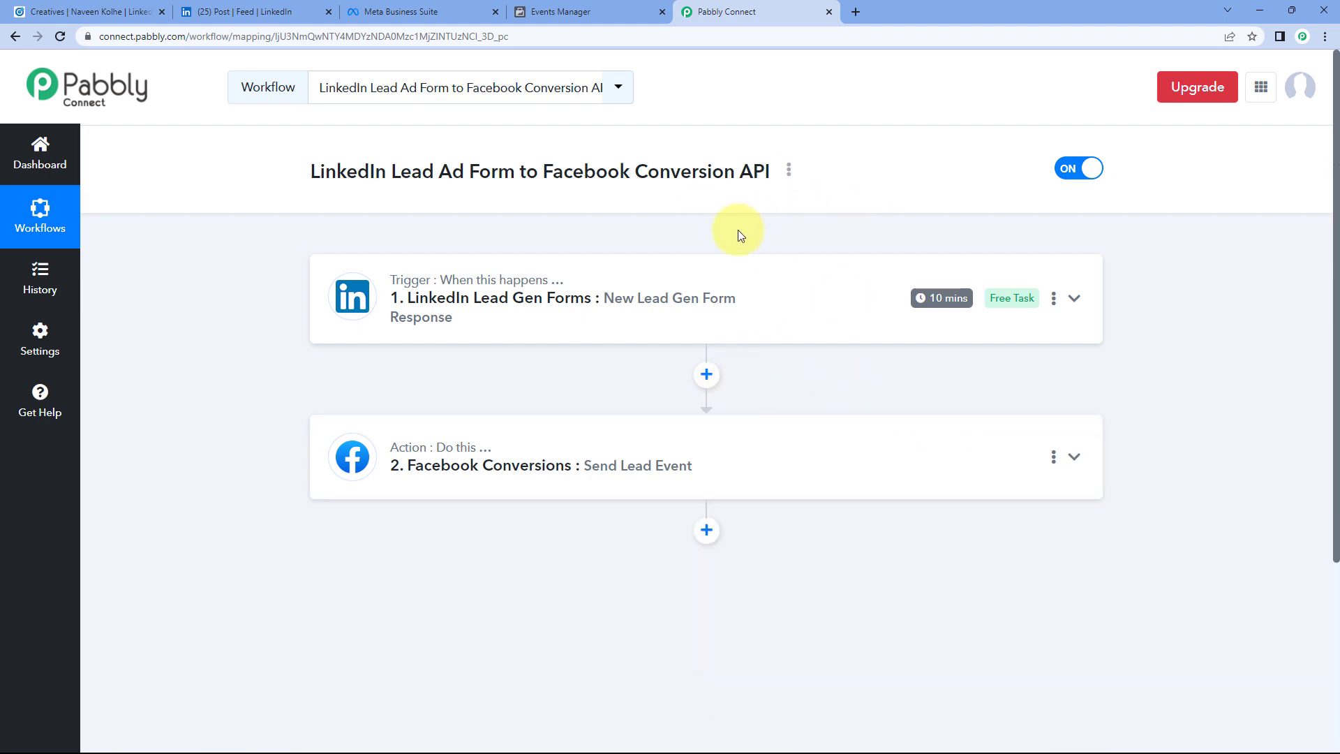